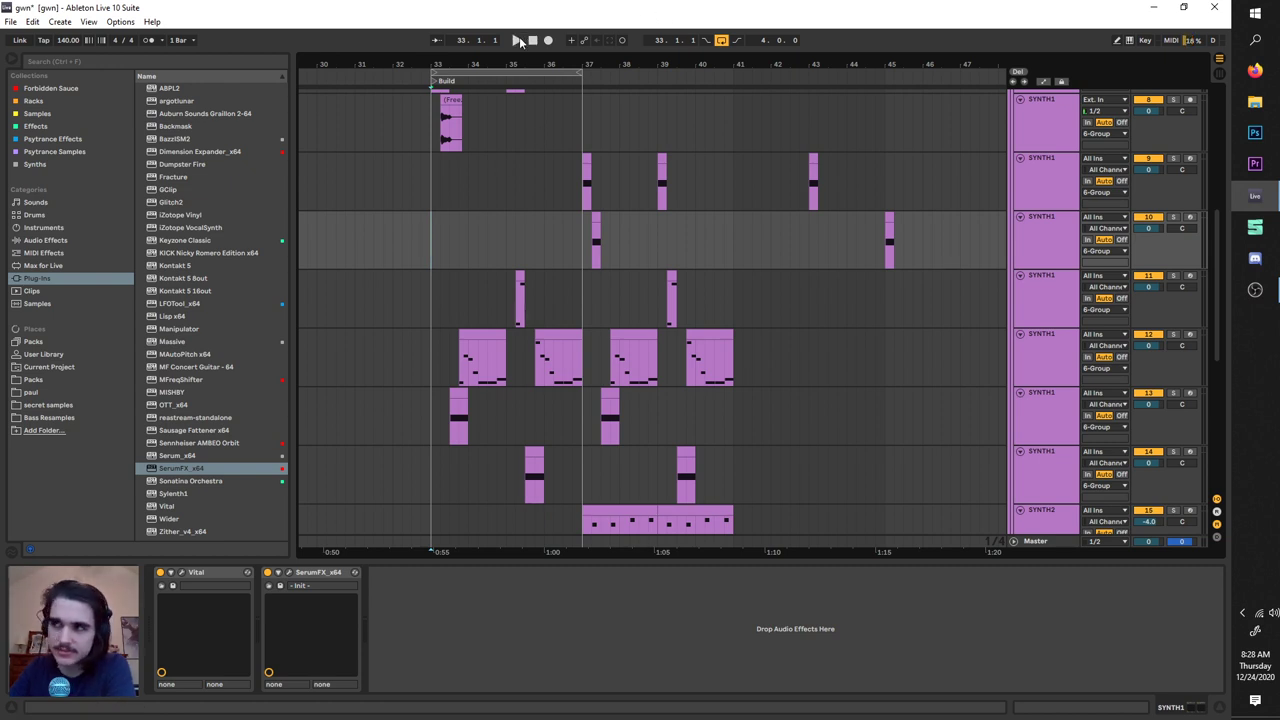
# Step: Play back the four-bar loop at the start of the Build section from bar 33
pyautogui.click(517, 40)
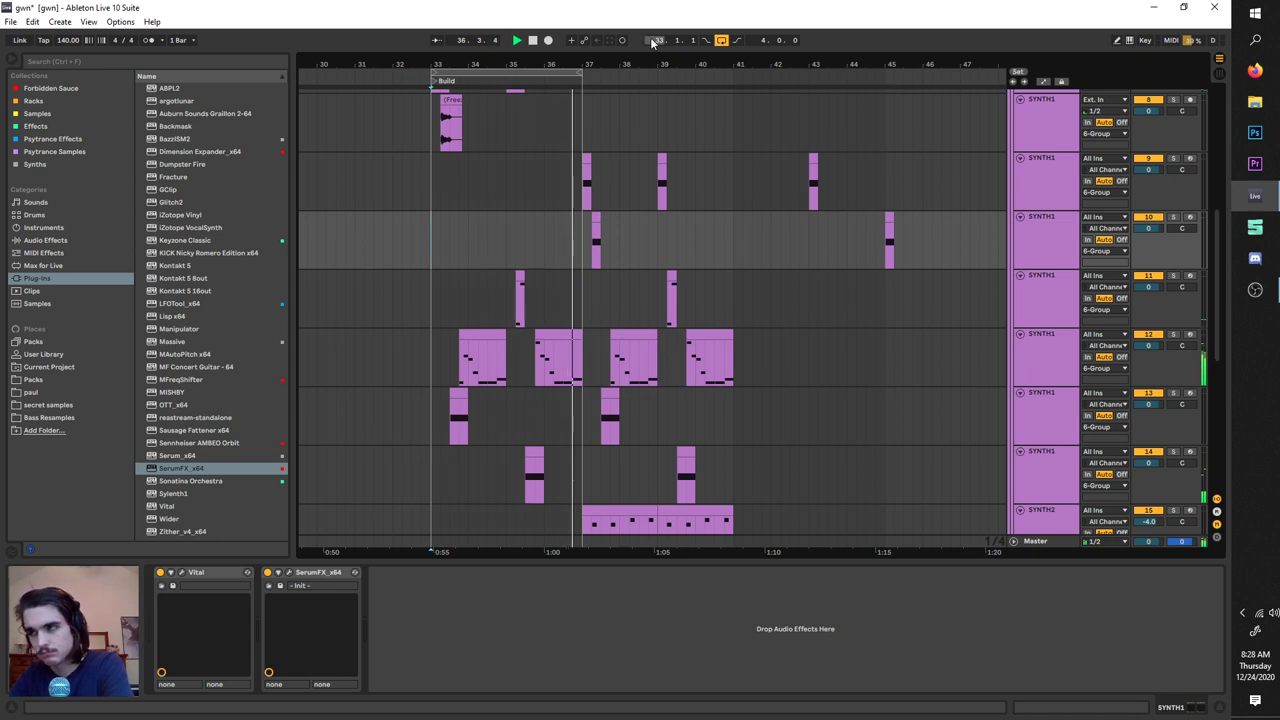
pyautogui.click(531, 41)
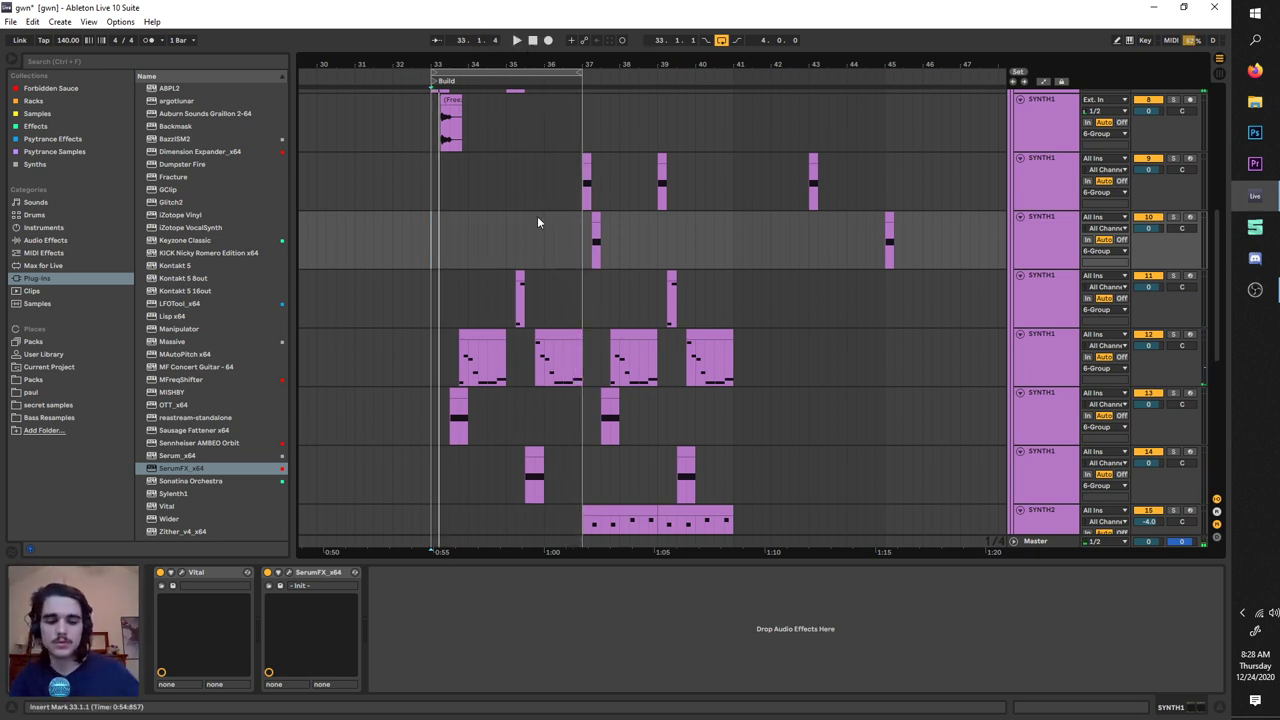
# Step: Set a two-beat loop over the clip at bar 43 on track 9, solo that track and play it
pyautogui.hscroll(3, 500, 237)
pyautogui.moveTo(384, 72); pyautogui.dragTo(686, 107)
pyautogui.hscroll(2, 670, 120)
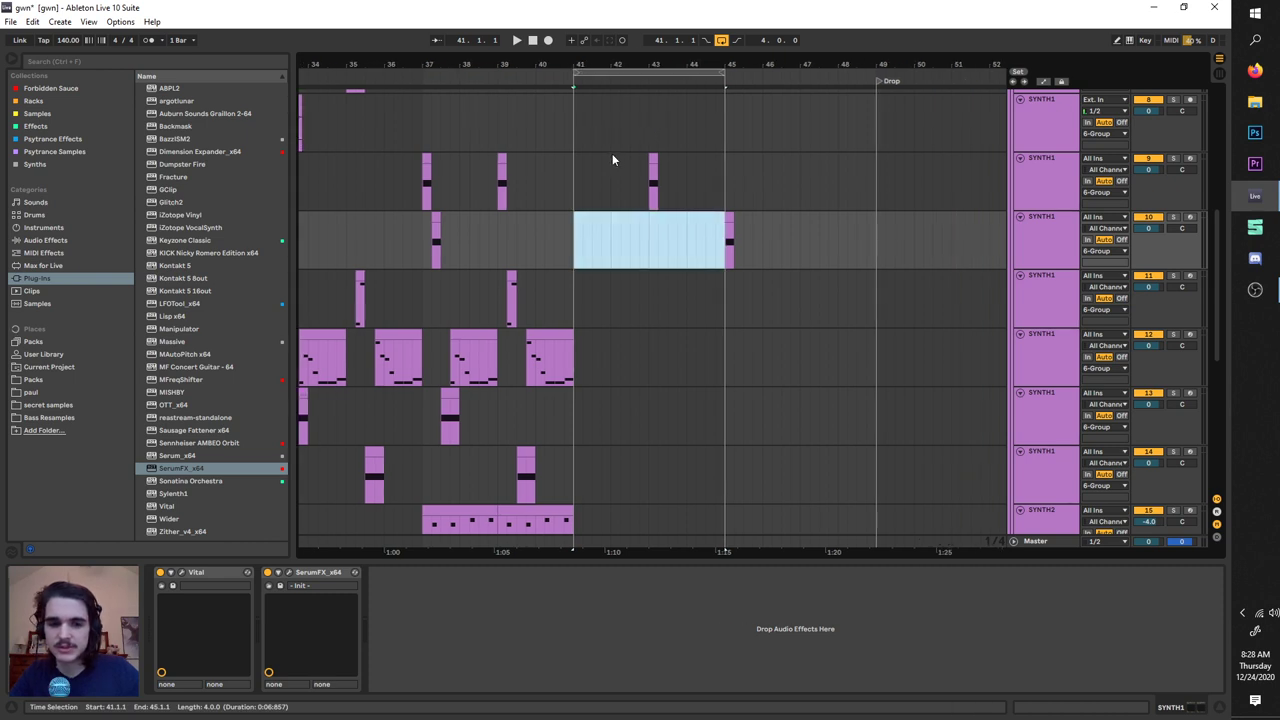
pyautogui.hscroll(-1, 446, 165)
pyautogui.scroll(2, 464, 169)
pyautogui.scroll(-2, 506, 197)
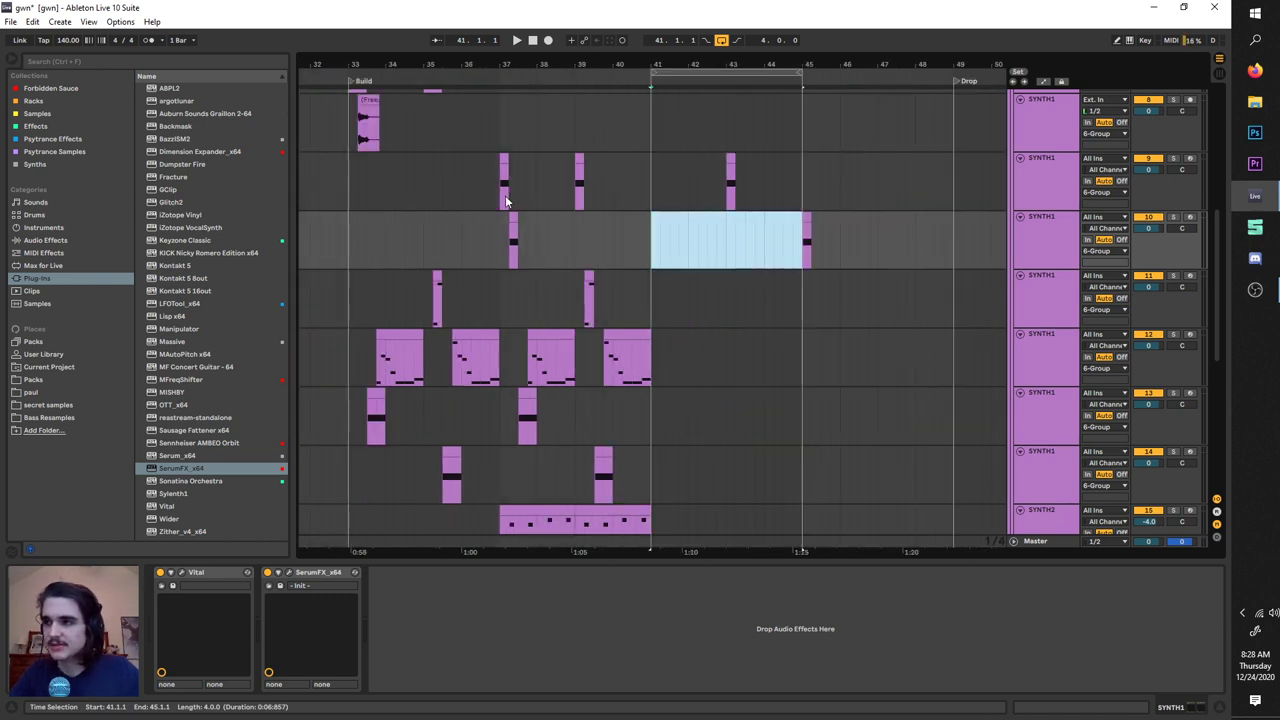
pyautogui.hscroll(2, 506, 200)
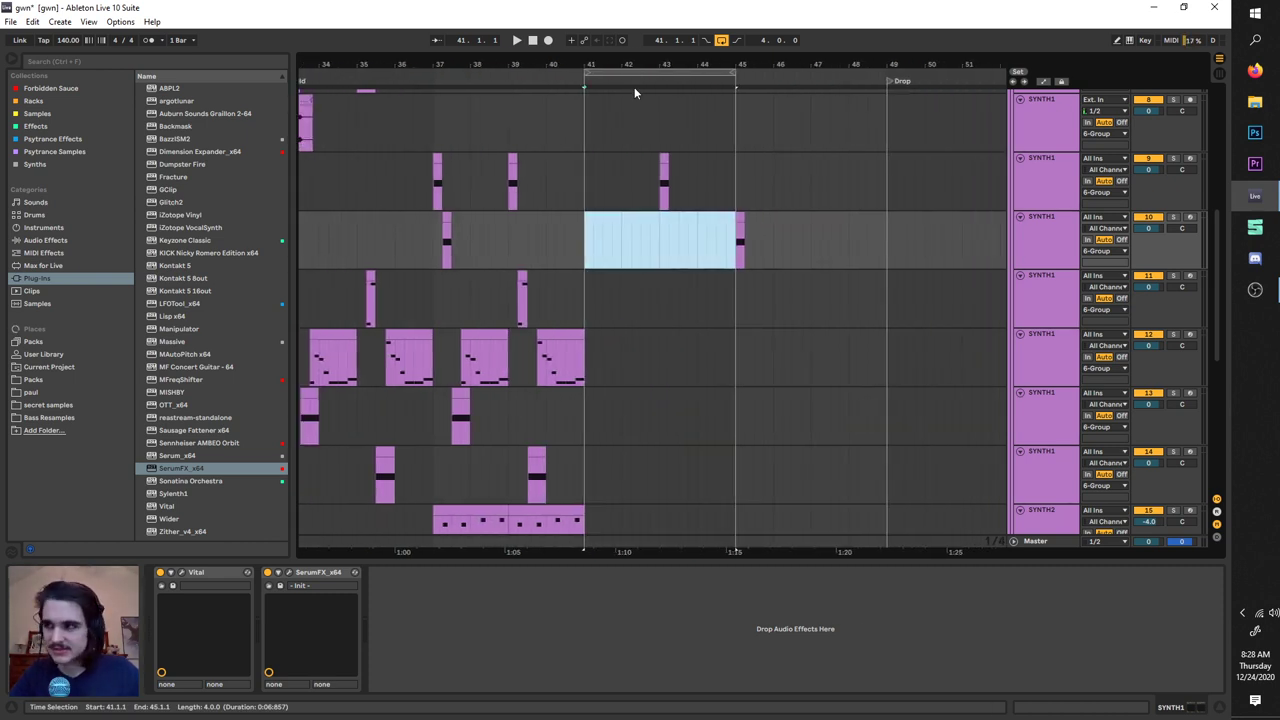
pyautogui.moveTo(694, 76); pyautogui.dragTo(673, 122)
pyautogui.press('Left')
pyautogui.scroll(5, 673, 122)
pyautogui.moveTo(758, 67); pyautogui.dragTo(707, 67)
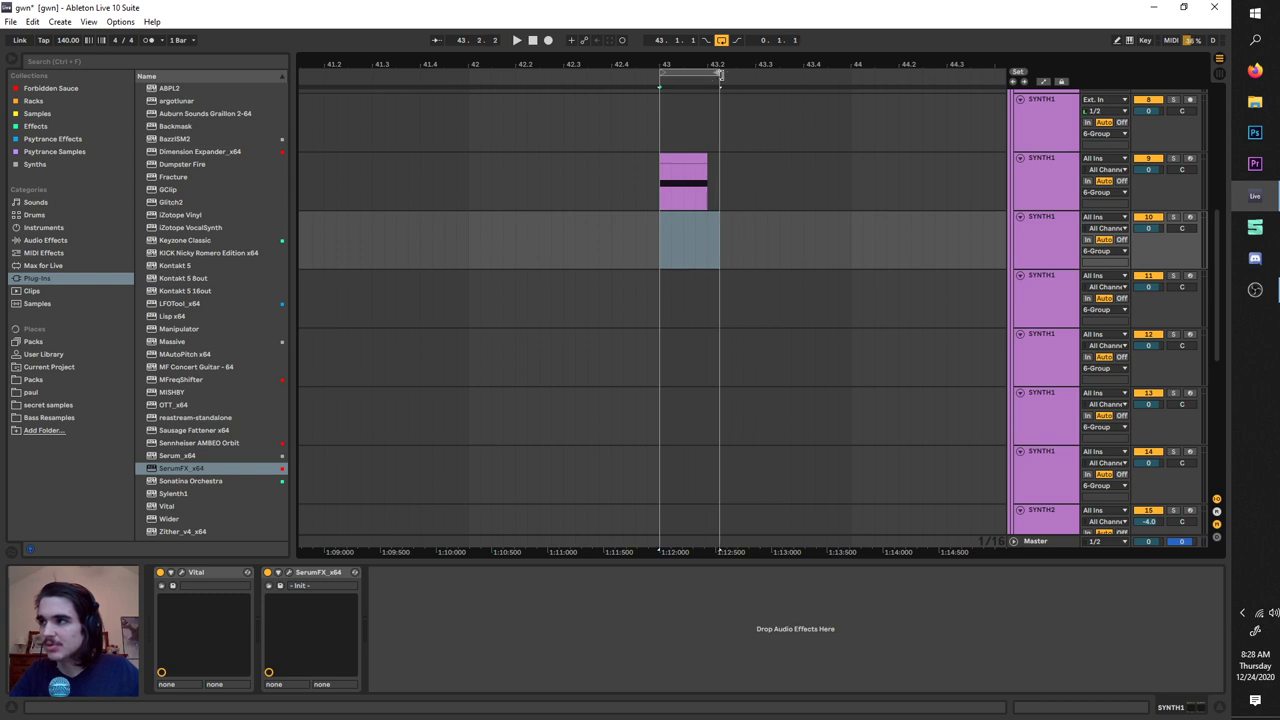
pyautogui.press('space')
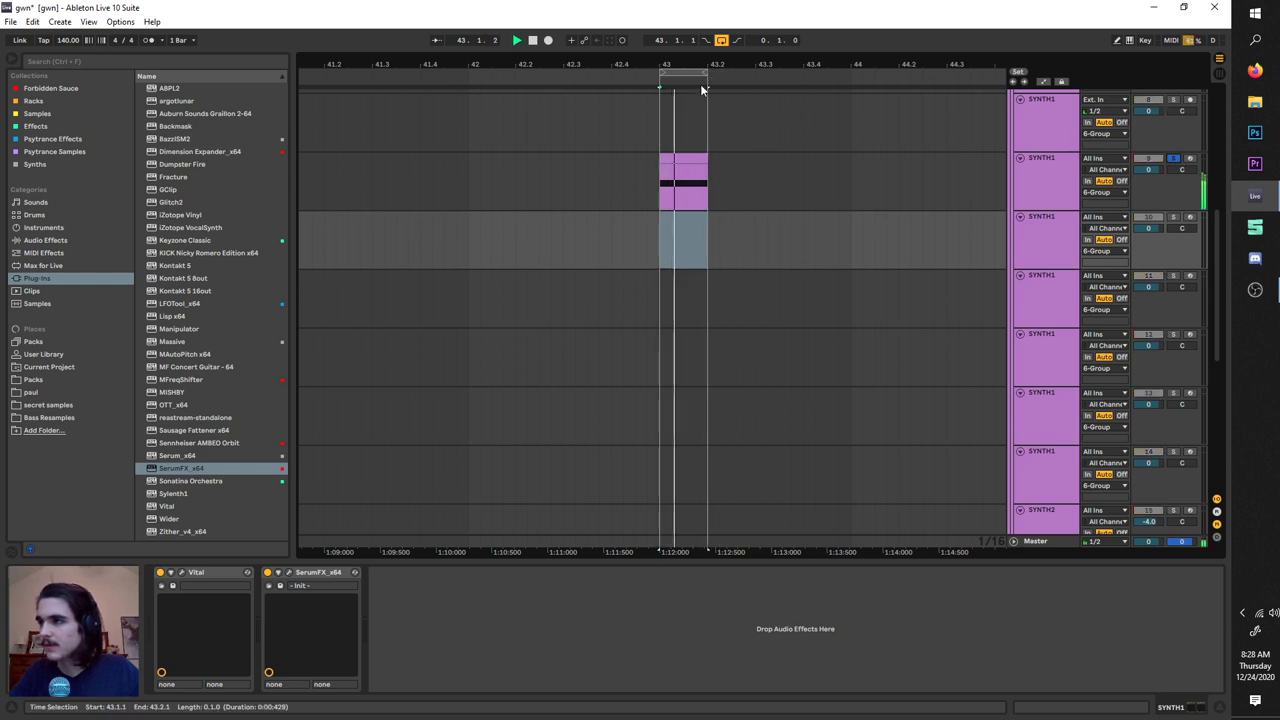
pyautogui.hotkey('ctrl', 'Right')
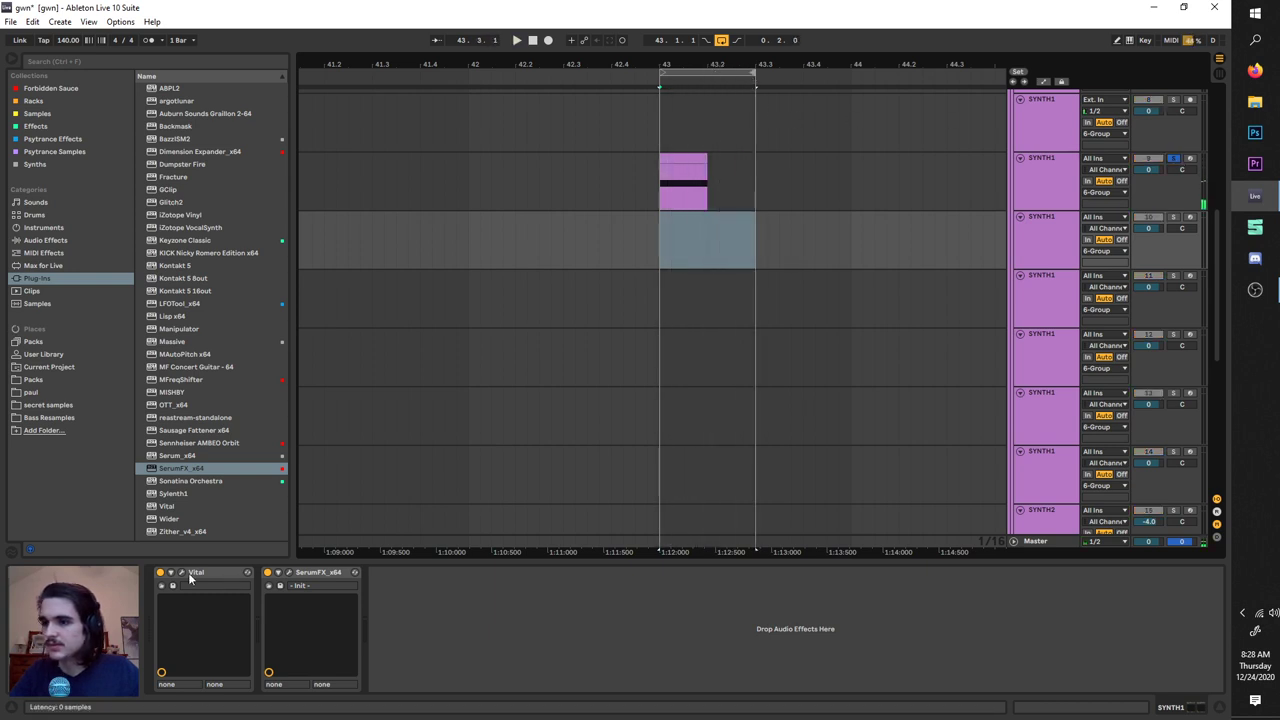
# Step: Open Vital on track 9 and audition the Clicky Robot sound while examining LFO 1's modulation of the wavetable and Filter 1 cutoff
pyautogui.click(1024, 184)
pyautogui.click(181, 573)
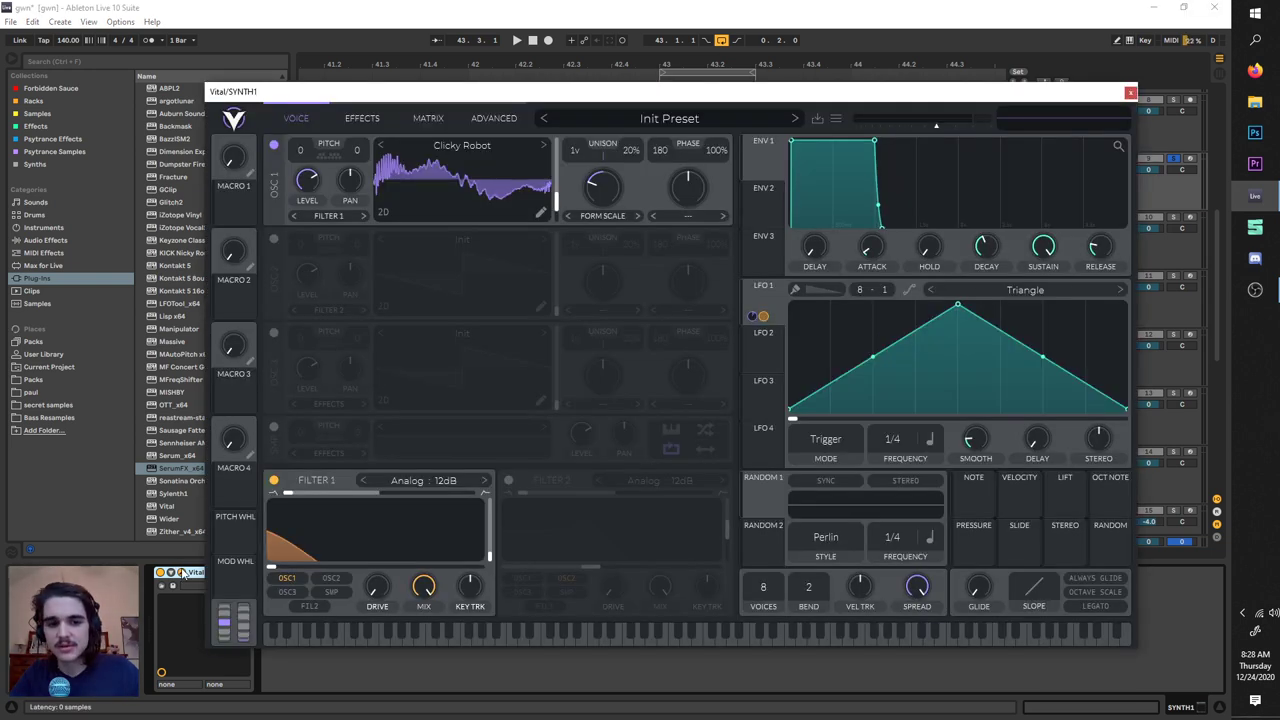
pyautogui.click(769, 296)
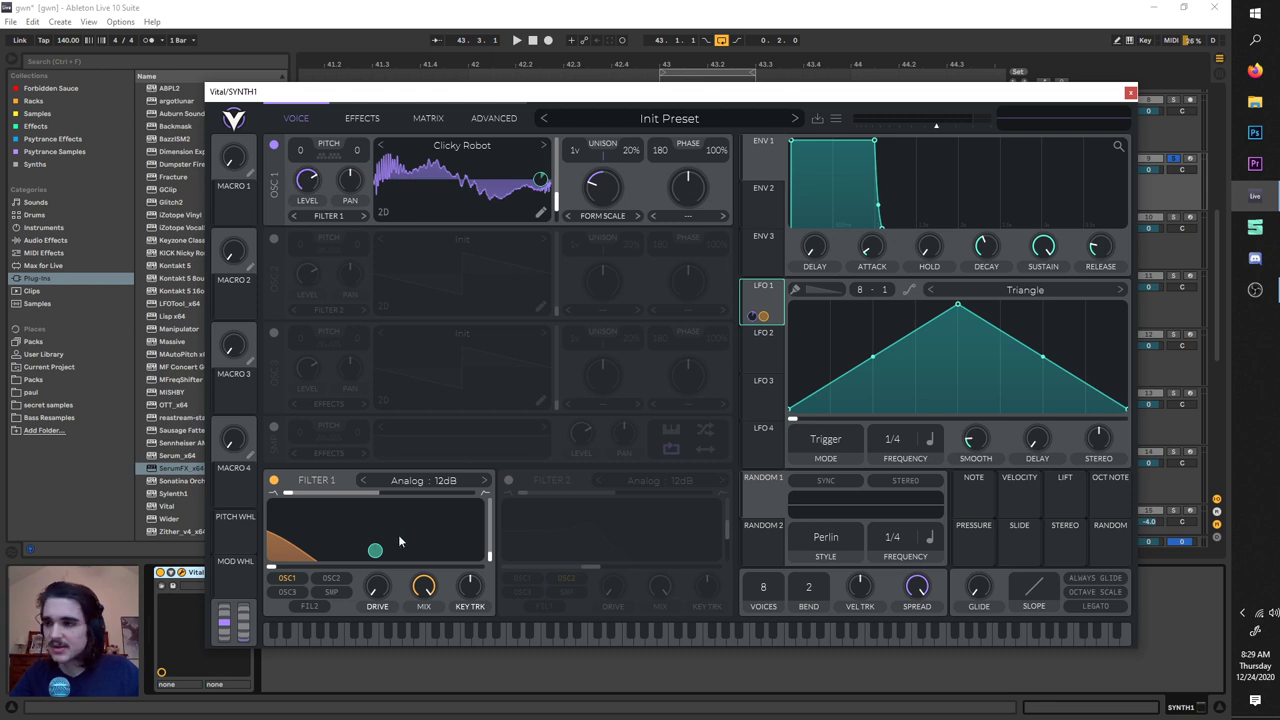
pyautogui.press('space')
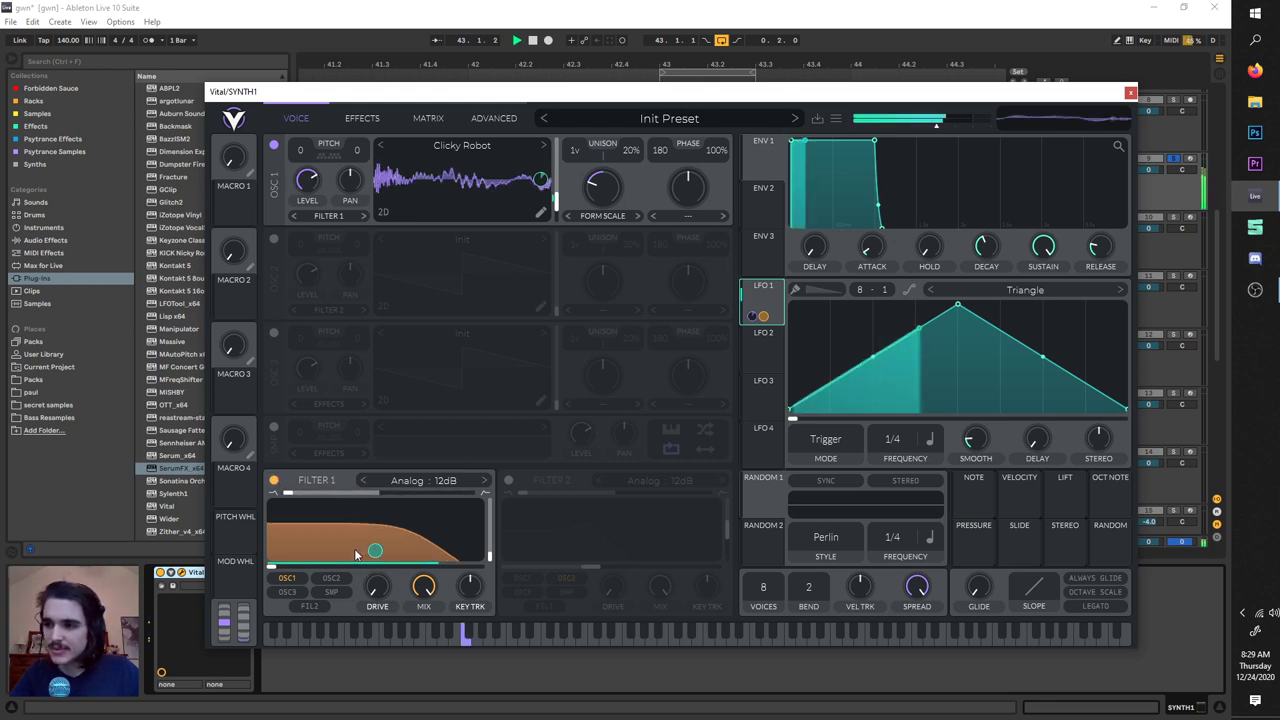
pyautogui.press('space')
pyautogui.moveTo(376, 554); pyautogui.dragTo(376, 530)
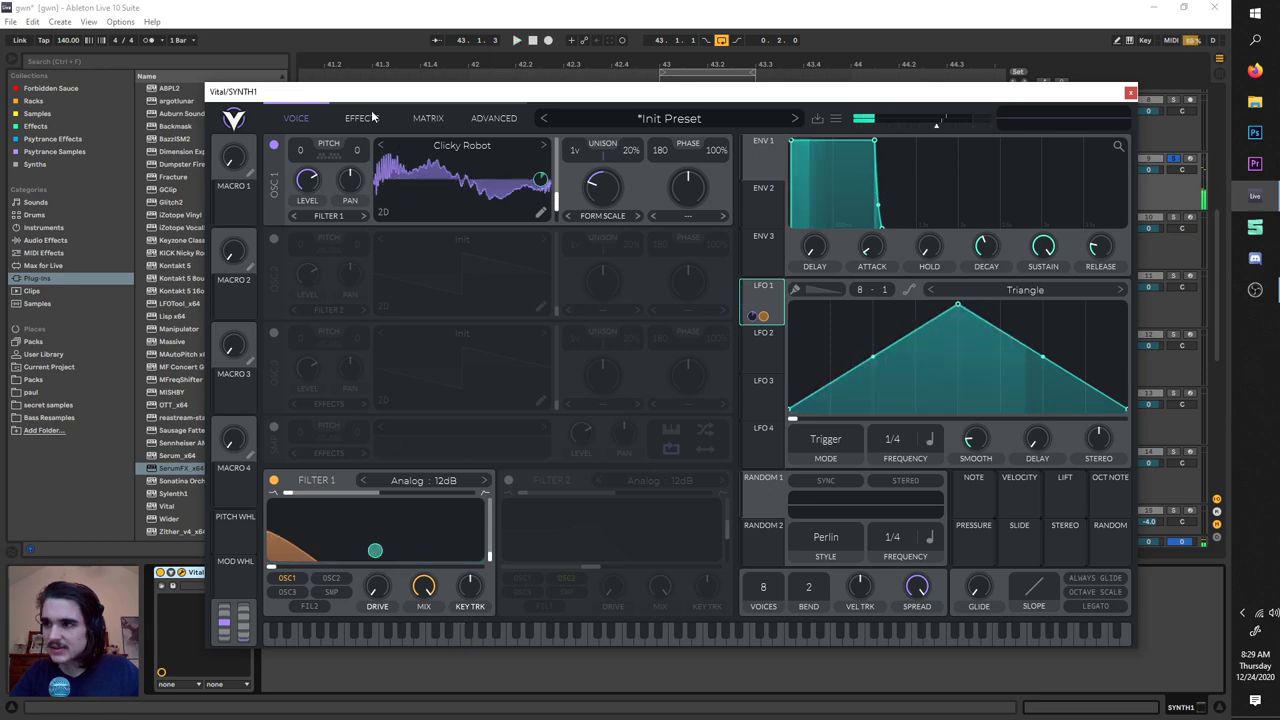
# Step: Look through Vital's advanced and effects settings, then adjust oscillator 1's Form Scale amount and audition the sound
pyautogui.click(486, 118)
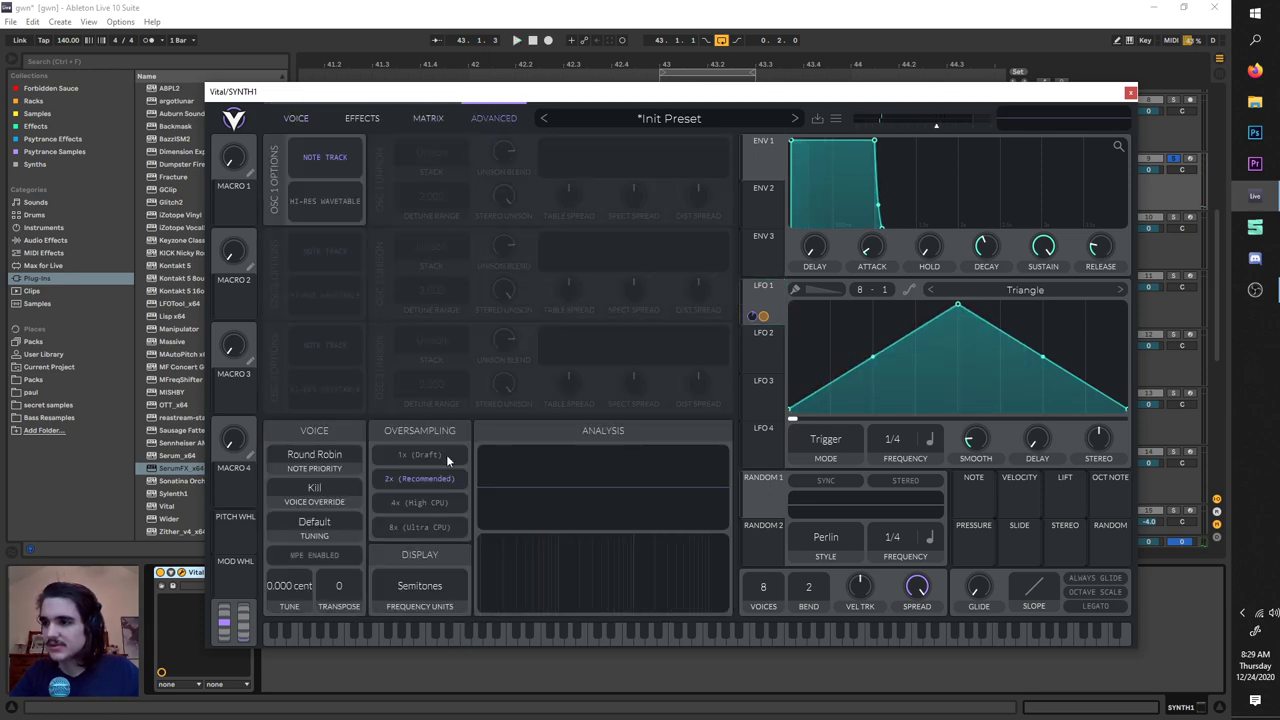
pyautogui.click(358, 118)
pyautogui.click(306, 117)
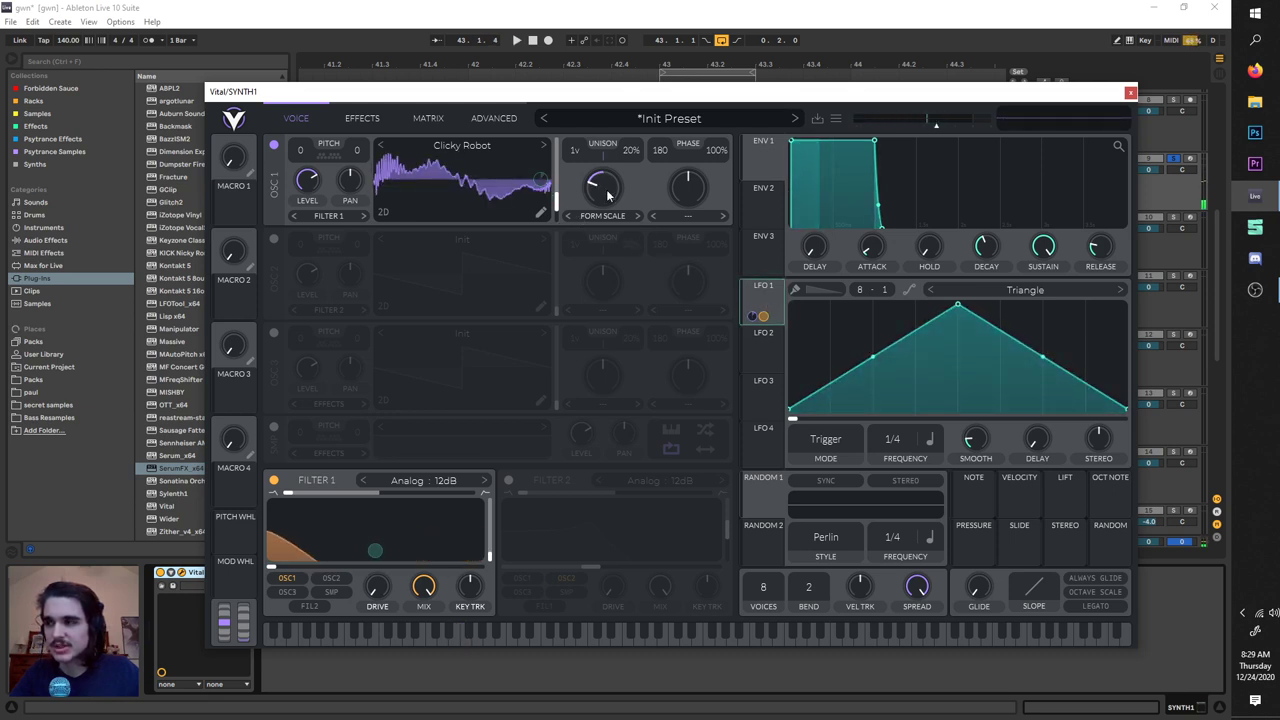
pyautogui.moveTo(596, 182)
pyautogui.mouseDown()
pyautogui.moveTo(598, 162)
pyautogui.moveTo(591, 182)
pyautogui.mouseUp()
pyautogui.press('space')
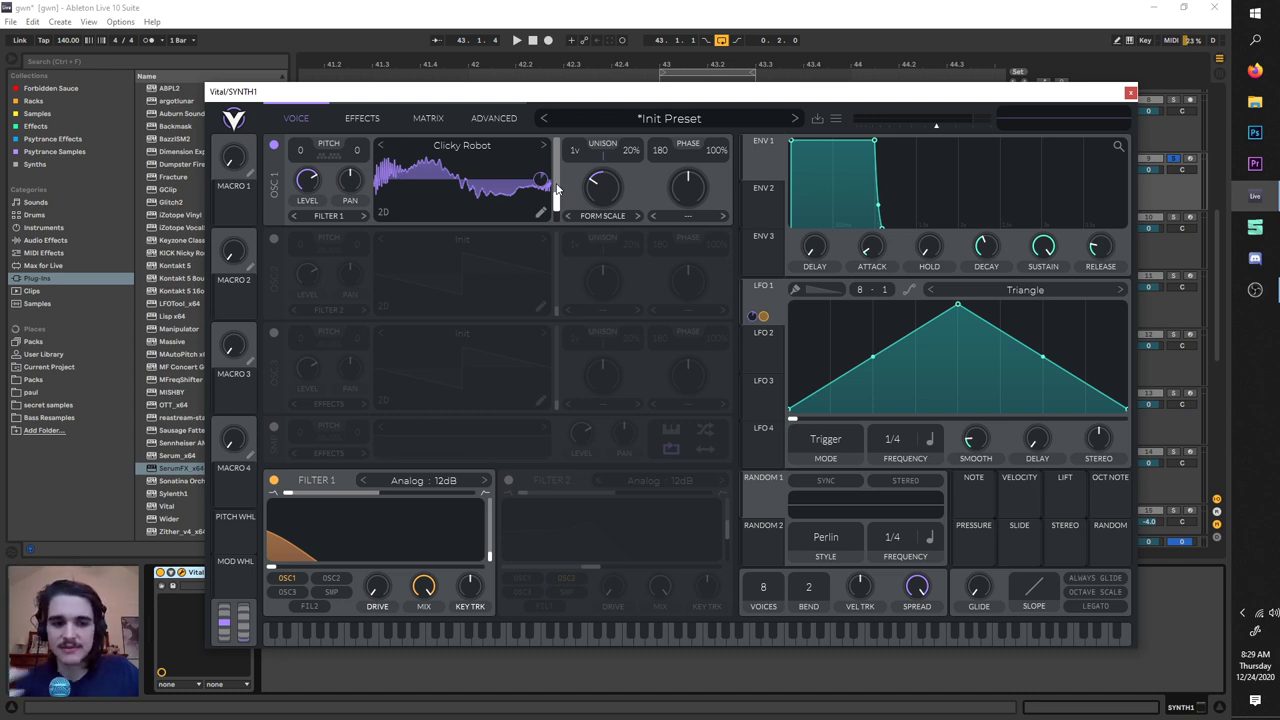
# Step: Examine Vital's chorus and multiband compressor effects while auditioning the loop, and close the plug-in window
pyautogui.click(364, 118)
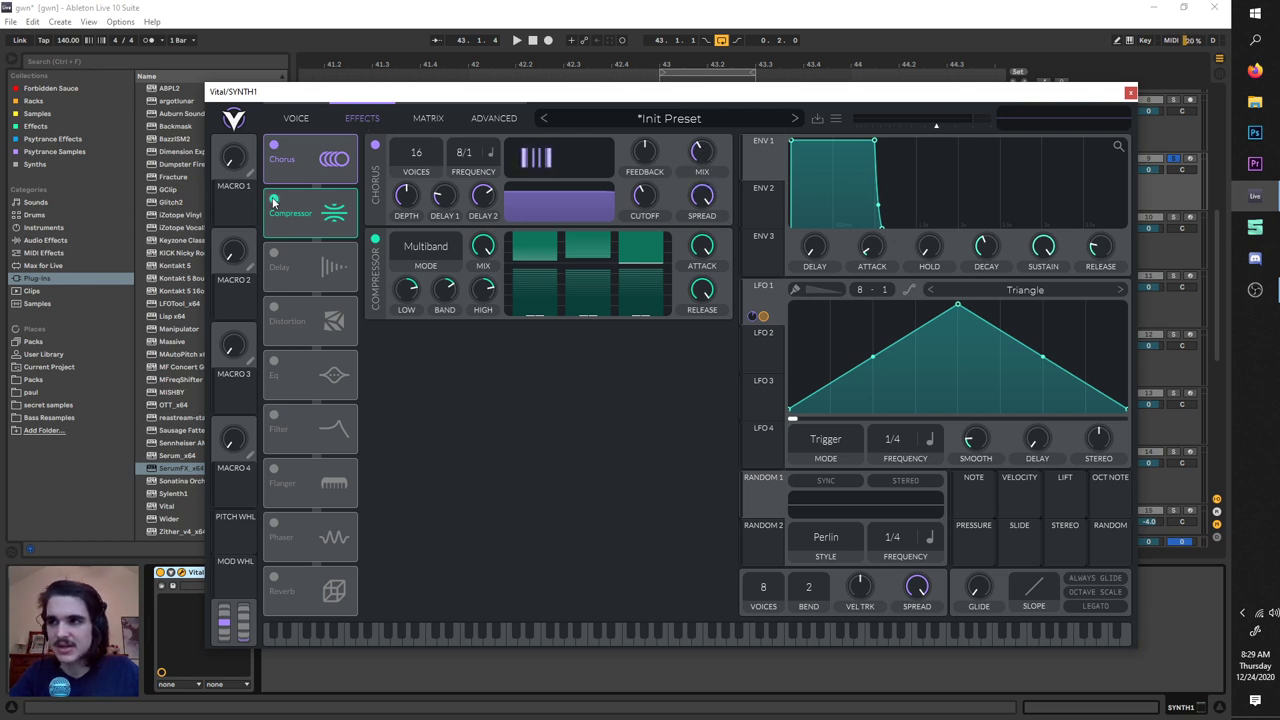
pyautogui.press('space')
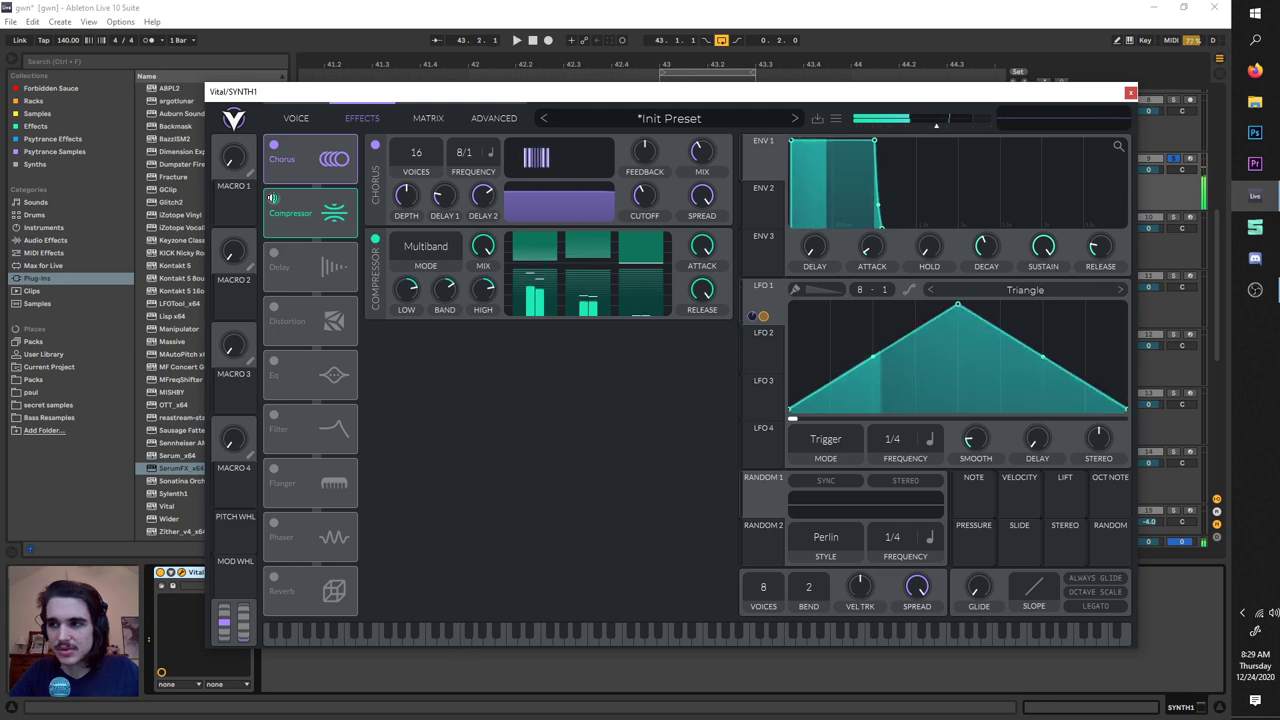
pyautogui.press('space')
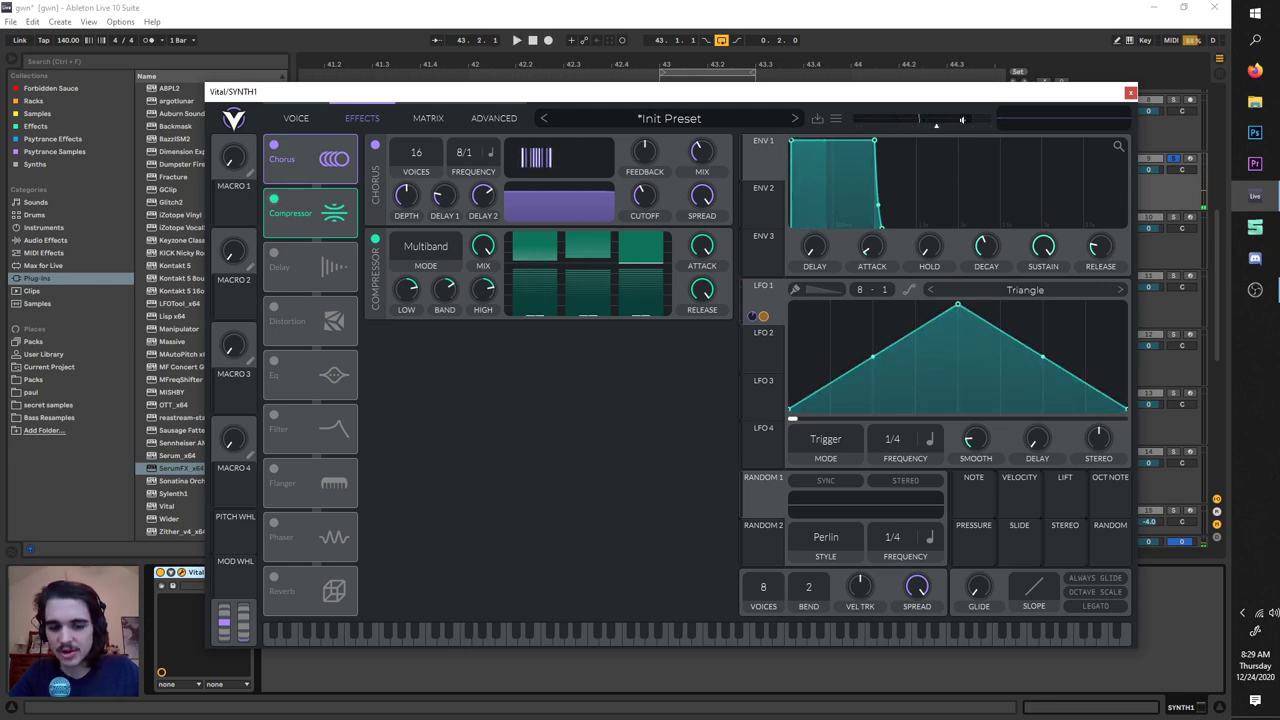
pyautogui.click(1131, 93)
# Step: Unsolo track 9 and move the two-beat loop to bar 45 over the track 10 clip
pyautogui.press('space')
pyautogui.click(1173, 158)
pyautogui.scroll(-5, 808, 176)
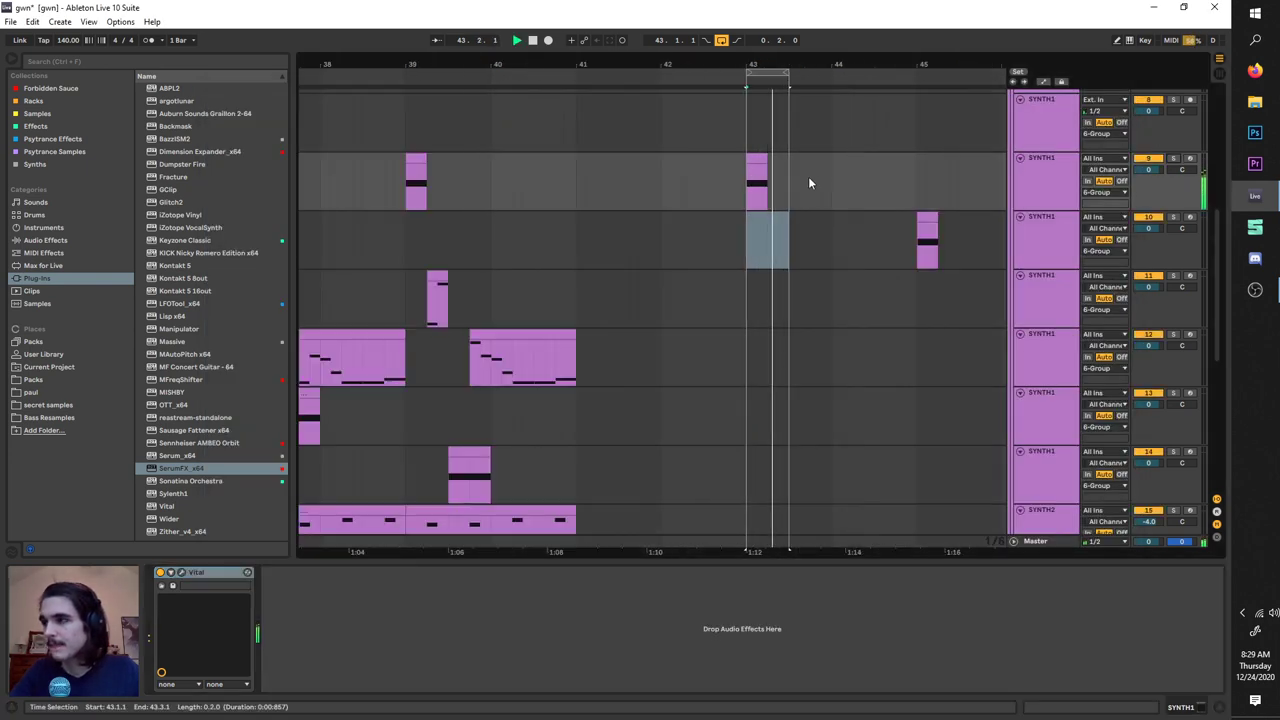
pyautogui.moveTo(741, 72); pyautogui.dragTo(838, 96)
pyautogui.press('space')
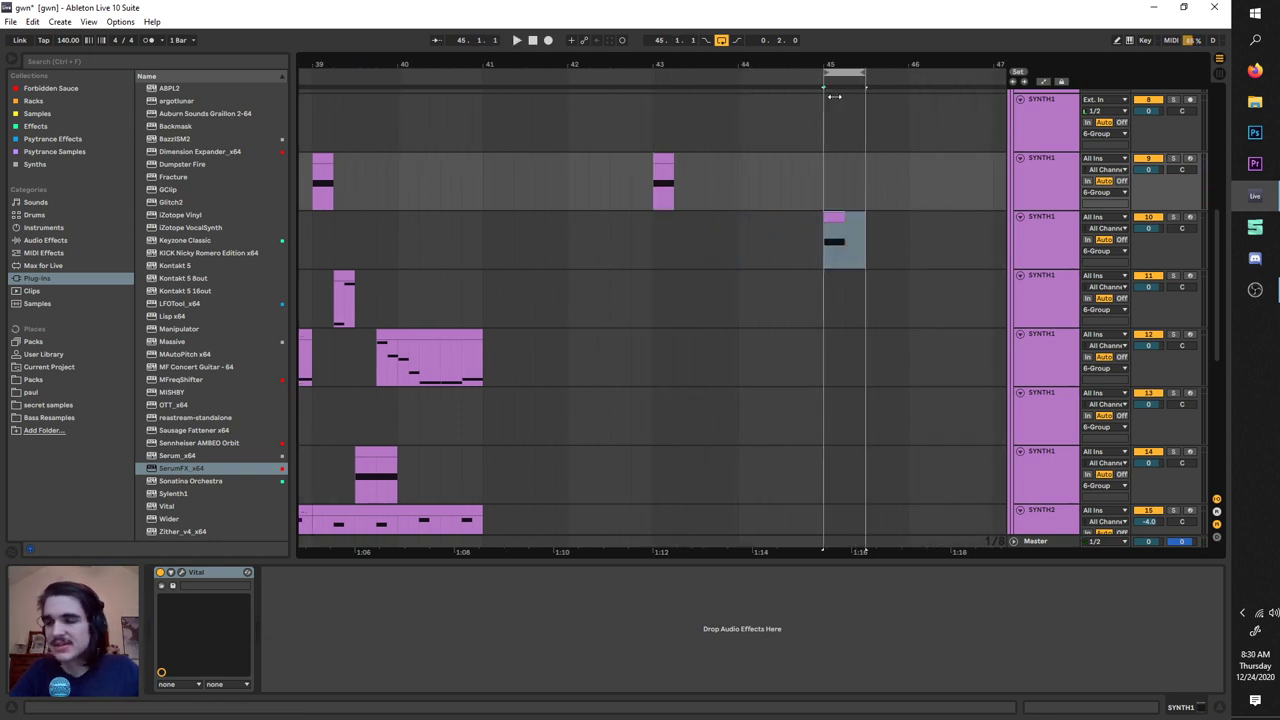
# Step: Open SerumFX on track 10, solo the track and play its looped clip
pyautogui.hscroll(3, 782, 213)
pyautogui.click(1066, 246)
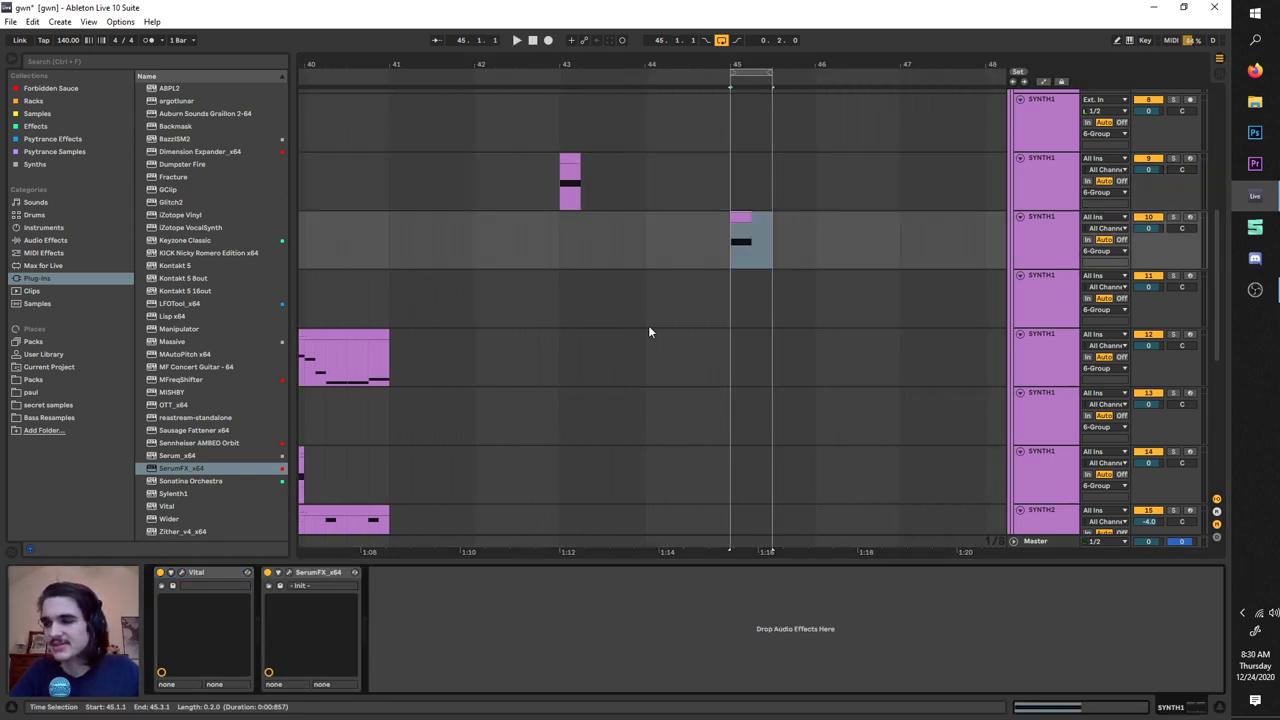
pyautogui.click(288, 574)
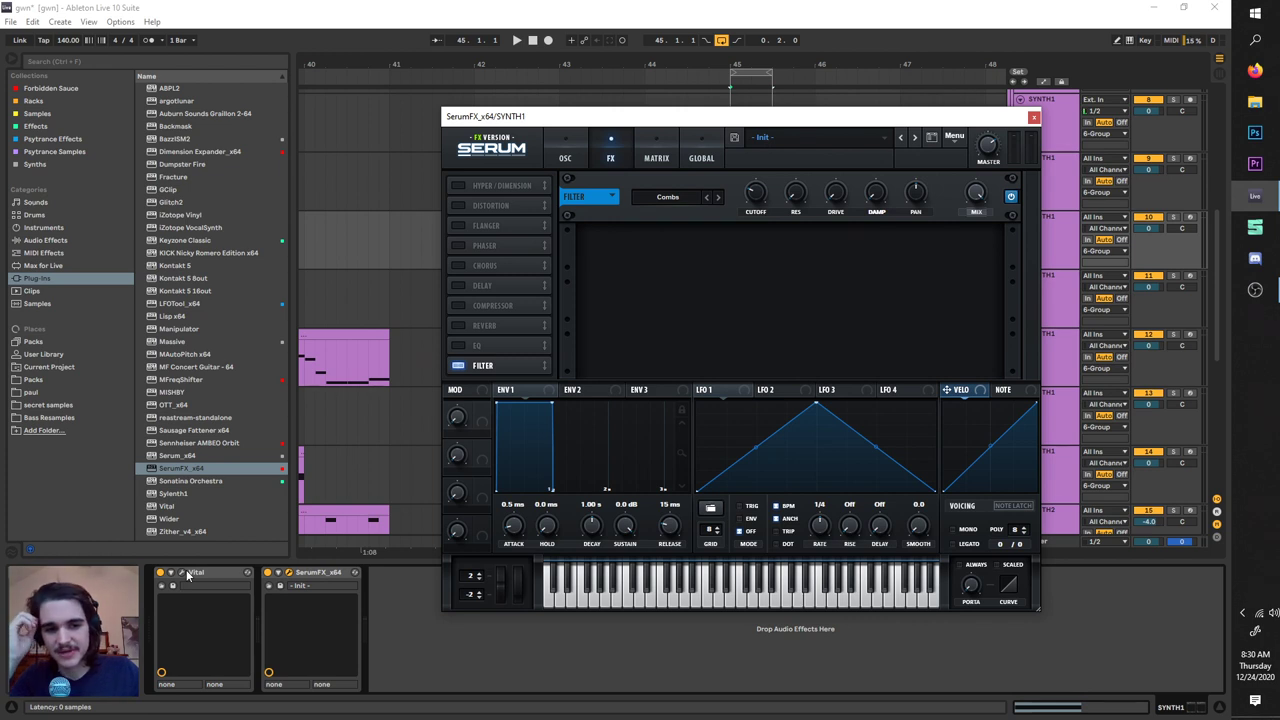
pyautogui.press('space')
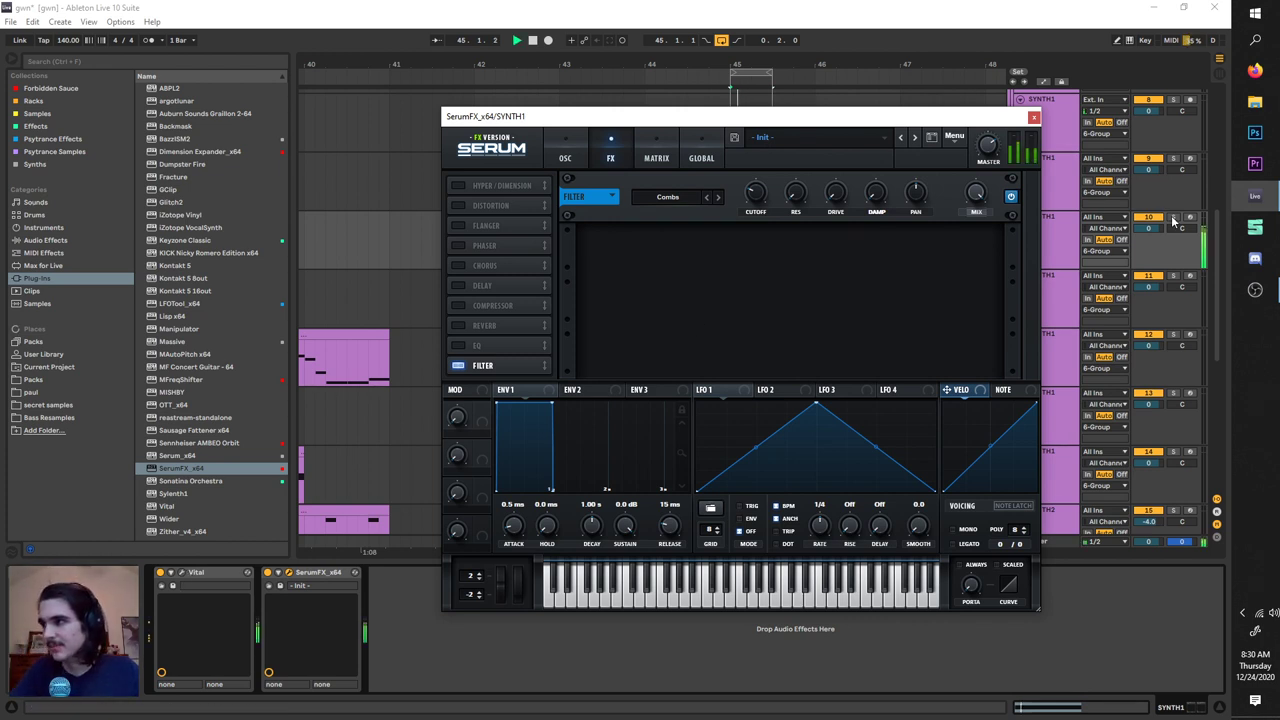
pyautogui.click(1175, 218)
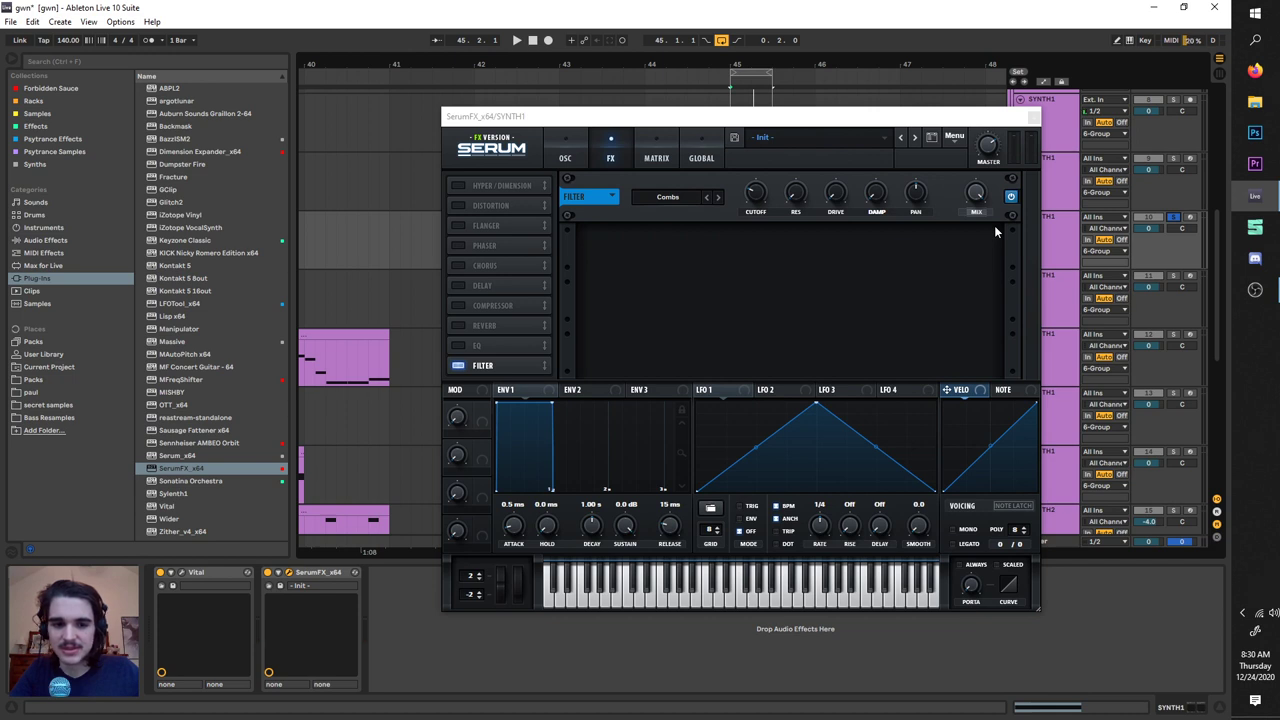
# Step: Compare the sound with SerumFX's Combs filter switched off and on, and close the plug-in window
pyautogui.click(458, 366)
pyautogui.click(458, 366)
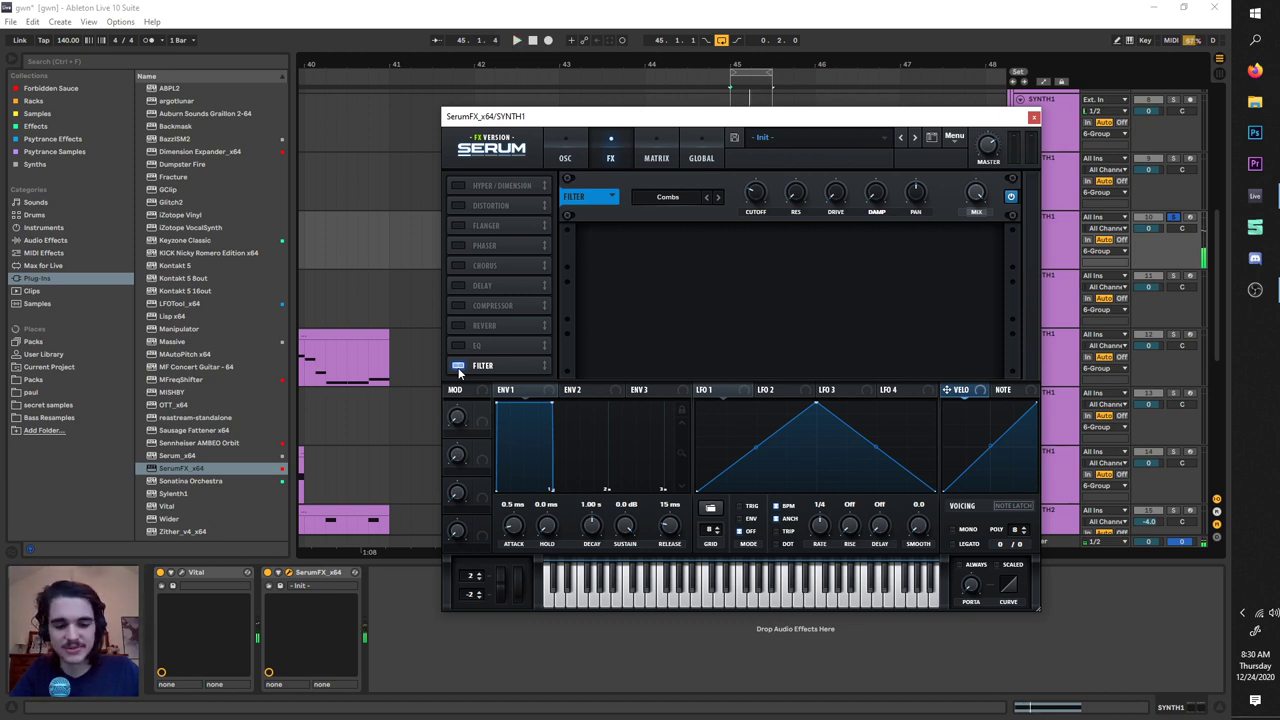
pyautogui.press('space')
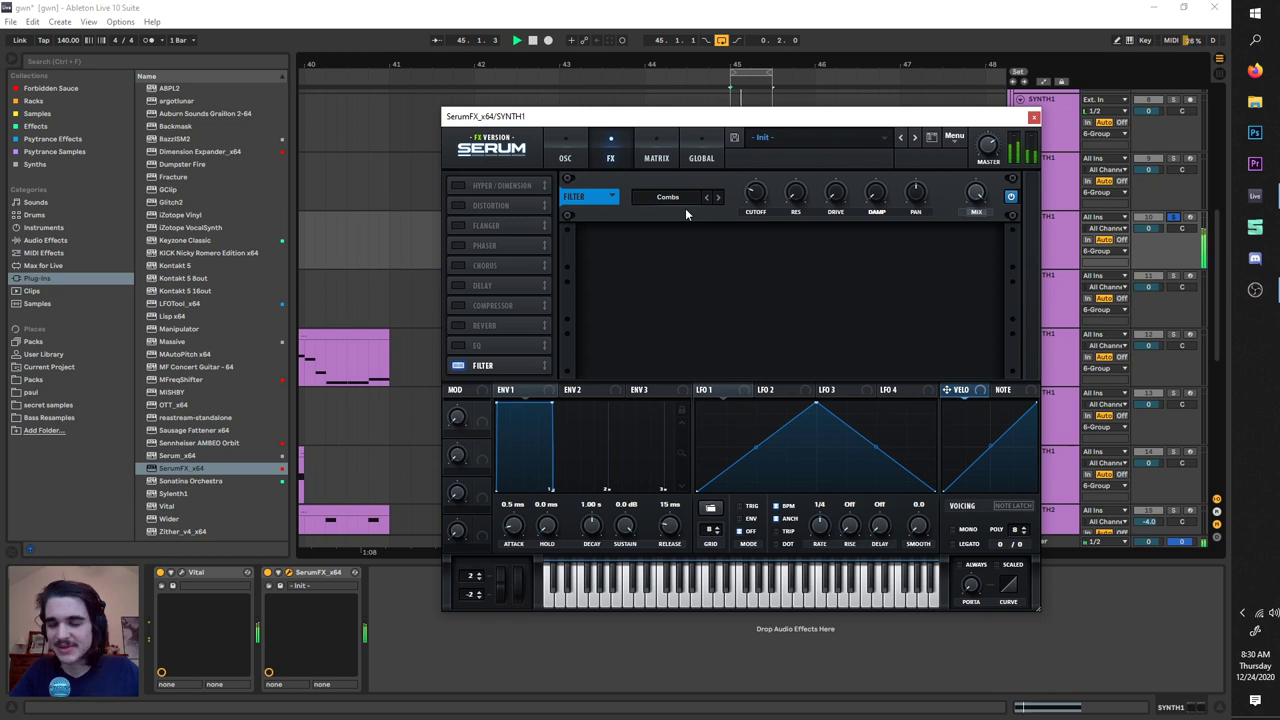
pyautogui.click(1034, 117)
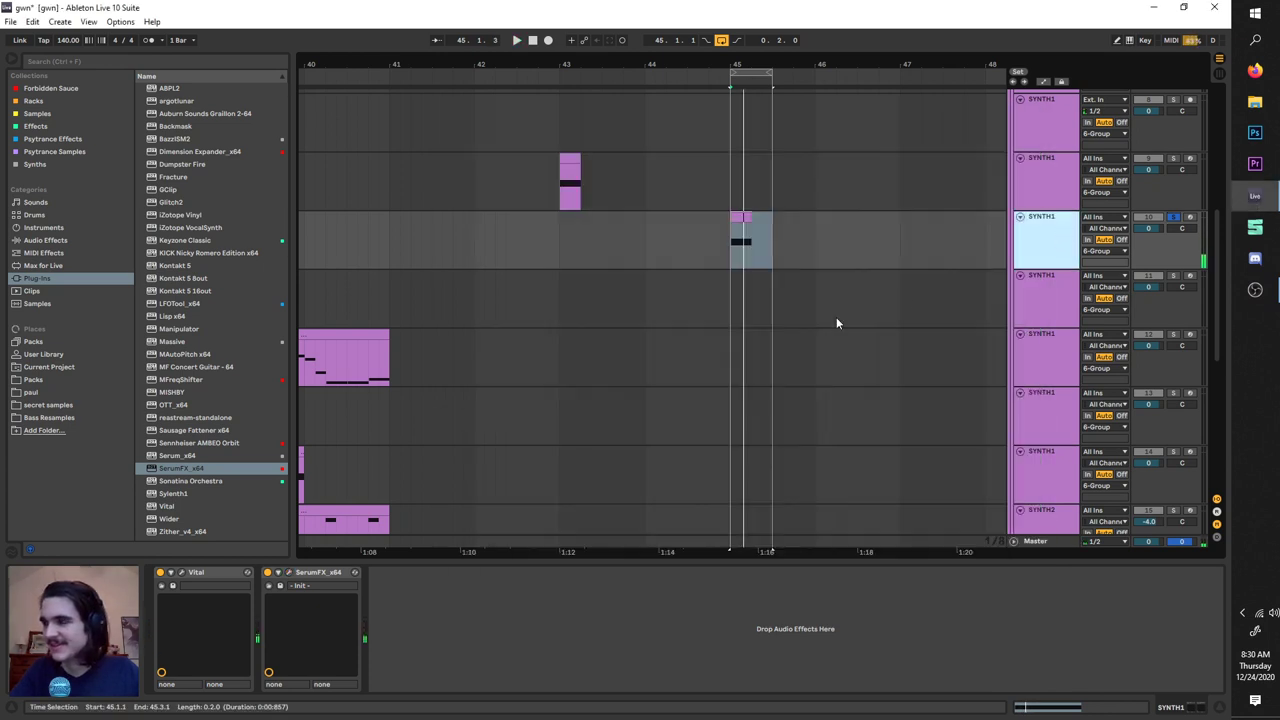
# Step: Copy the clip after bar 37 on track 13 and paste it at bar 47 on the same track
pyautogui.hscroll(2, 744, 337)
pyautogui.scroll(-3, 744, 337)
pyautogui.scroll(-1, 665, 285)
pyautogui.scroll(3, 470, 350)
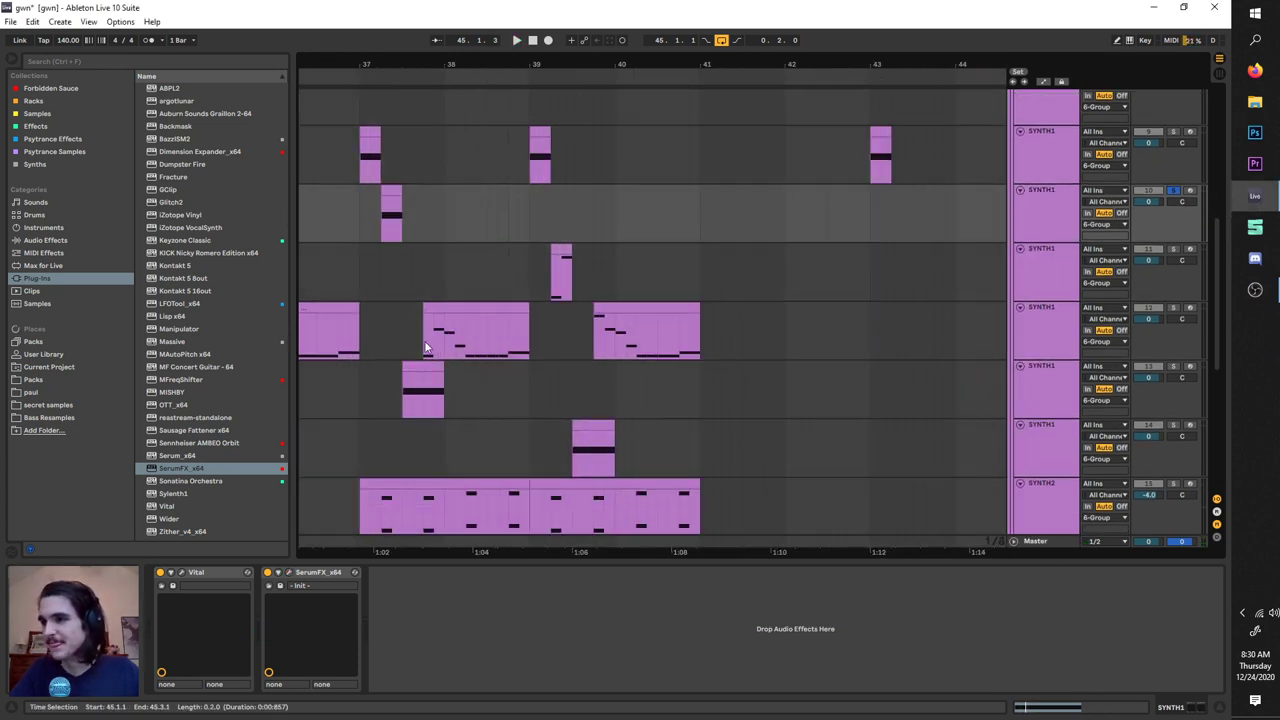
pyautogui.click(432, 370)
pyautogui.scroll(-3, 440, 368)
pyautogui.hscroll(3, 682, 370)
pyautogui.click(711, 375)
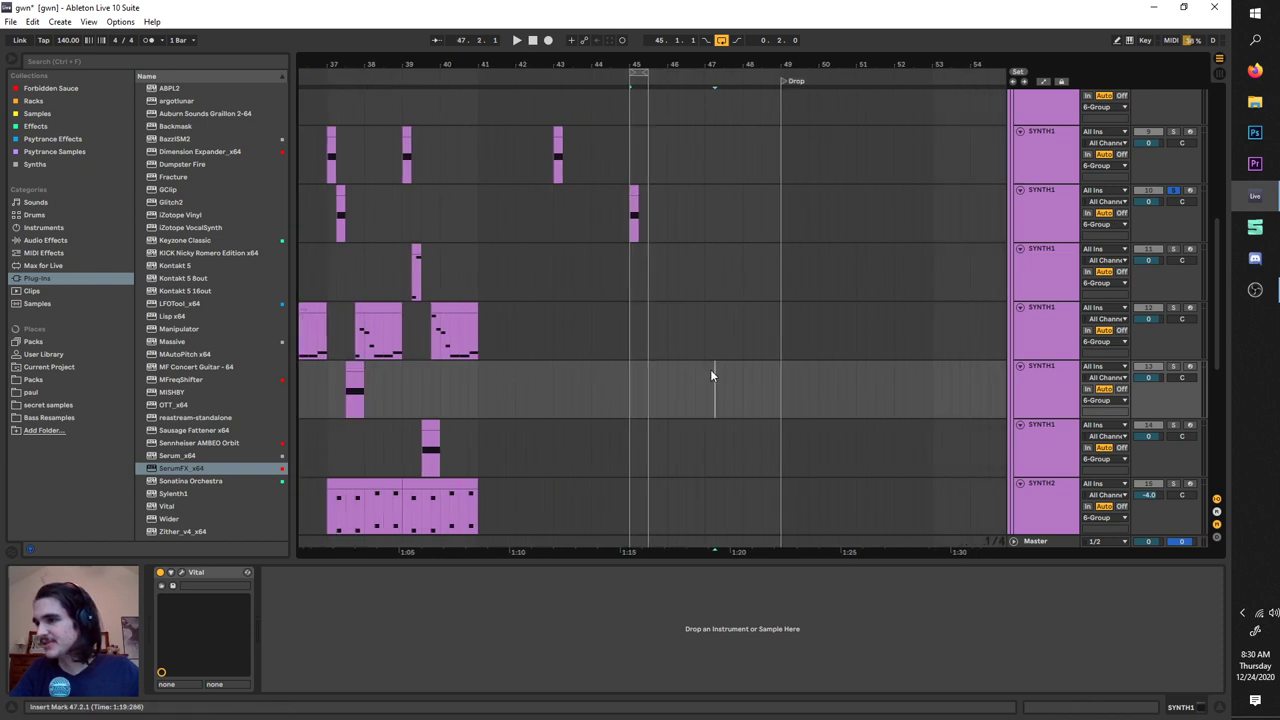
pyautogui.hotkey('ctrl', 'v')
# Step: Set a two-beat loop over the pasted clip at bar 47 and solo track 13
pyautogui.click(653, 72)
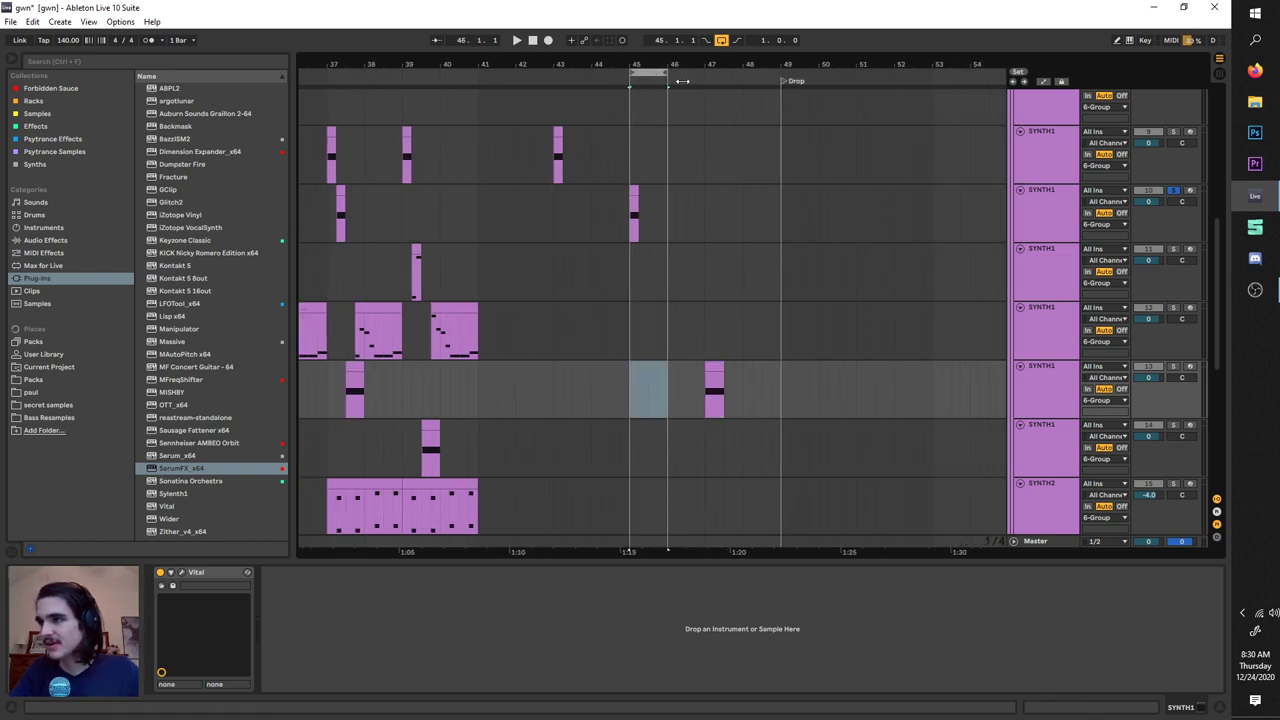
pyautogui.moveTo(653, 72)
pyautogui.mouseDown()
pyautogui.moveTo(738, 92)
pyautogui.moveTo(699, 77)
pyautogui.mouseUp()
pyautogui.scroll(3, 742, 90)
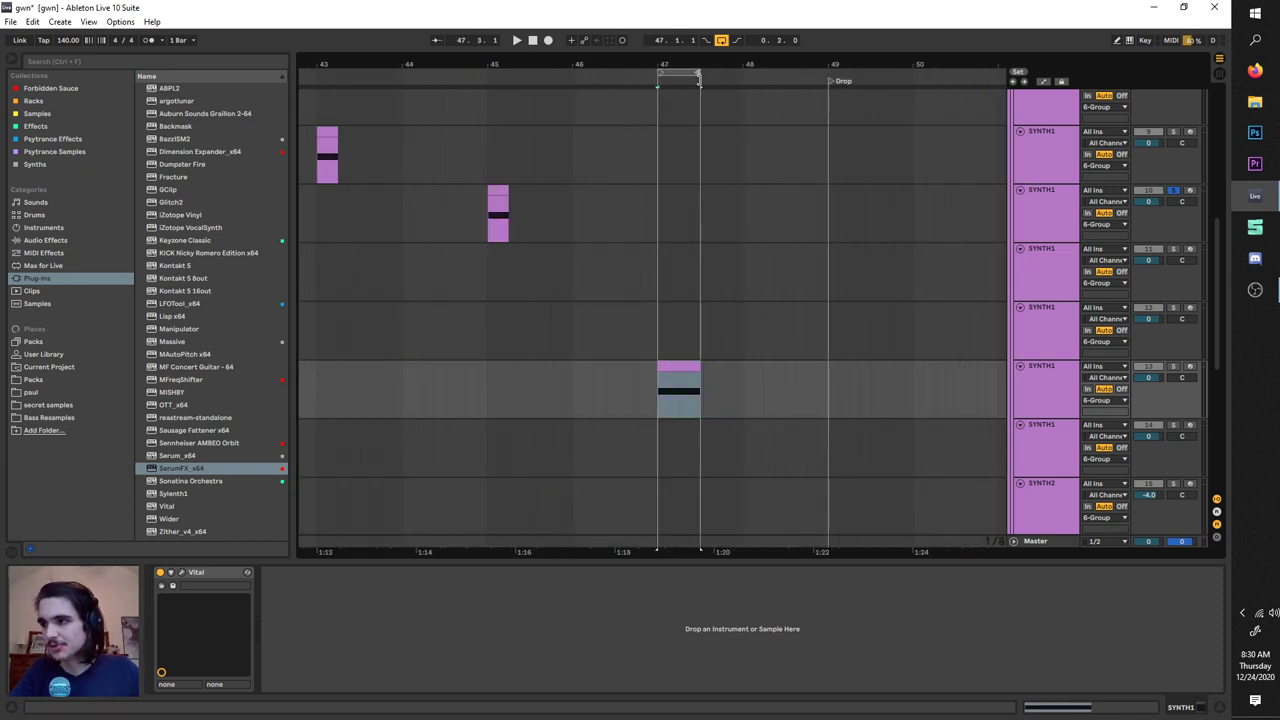
pyautogui.click(1078, 394)
pyautogui.click(1174, 367)
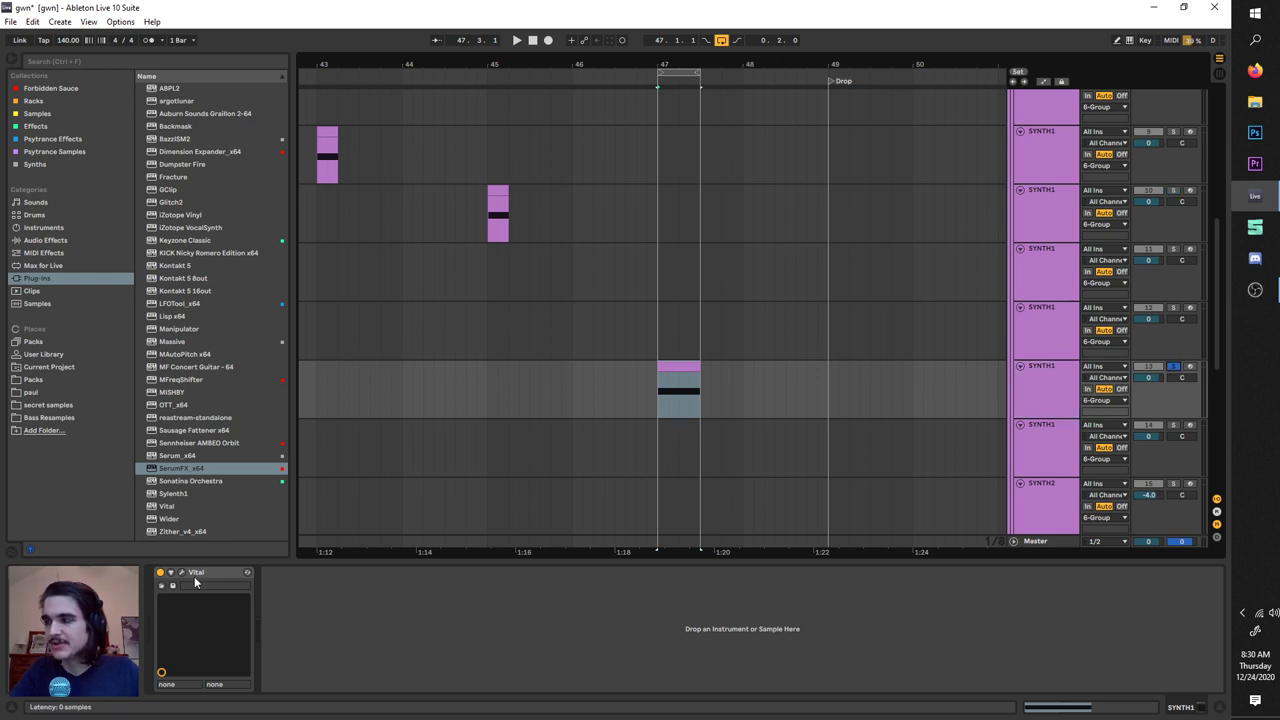
# Step: Open Vital on track 13, bring its window fully into view and audition the looped sound
pyautogui.click(186, 573)
pyautogui.click(182, 572)
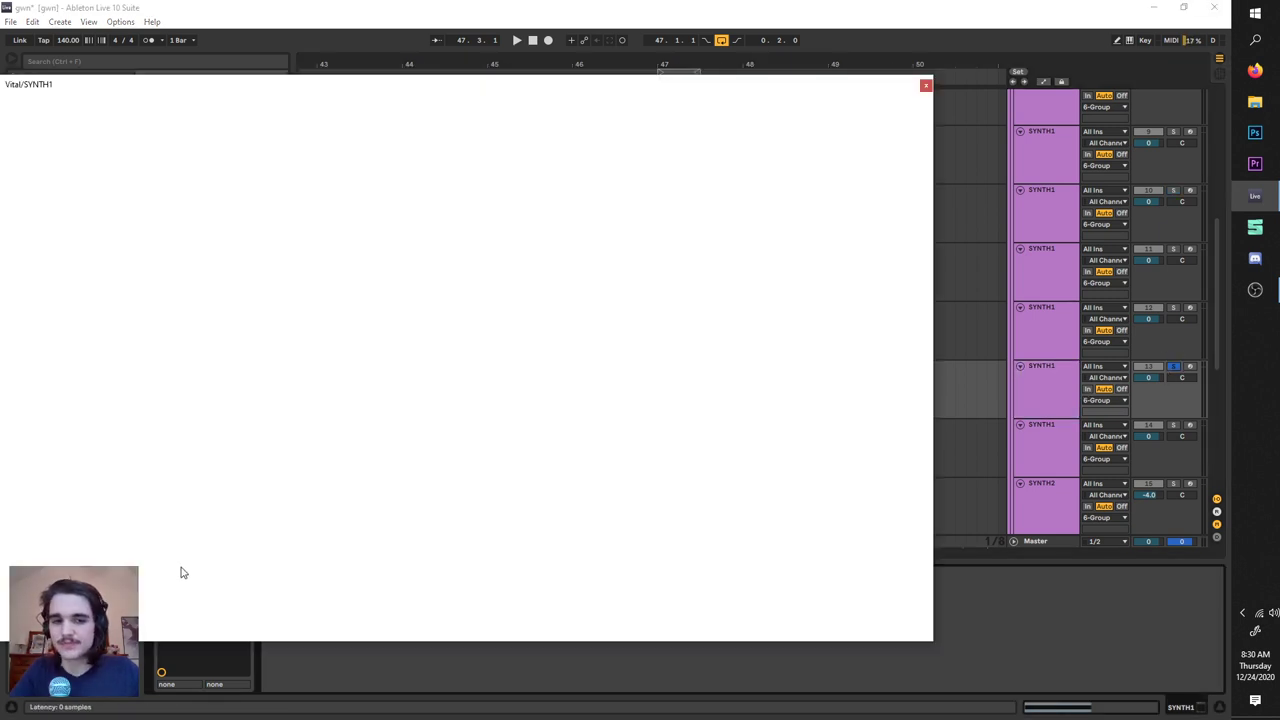
pyautogui.moveTo(360, 85); pyautogui.dragTo(588, 112)
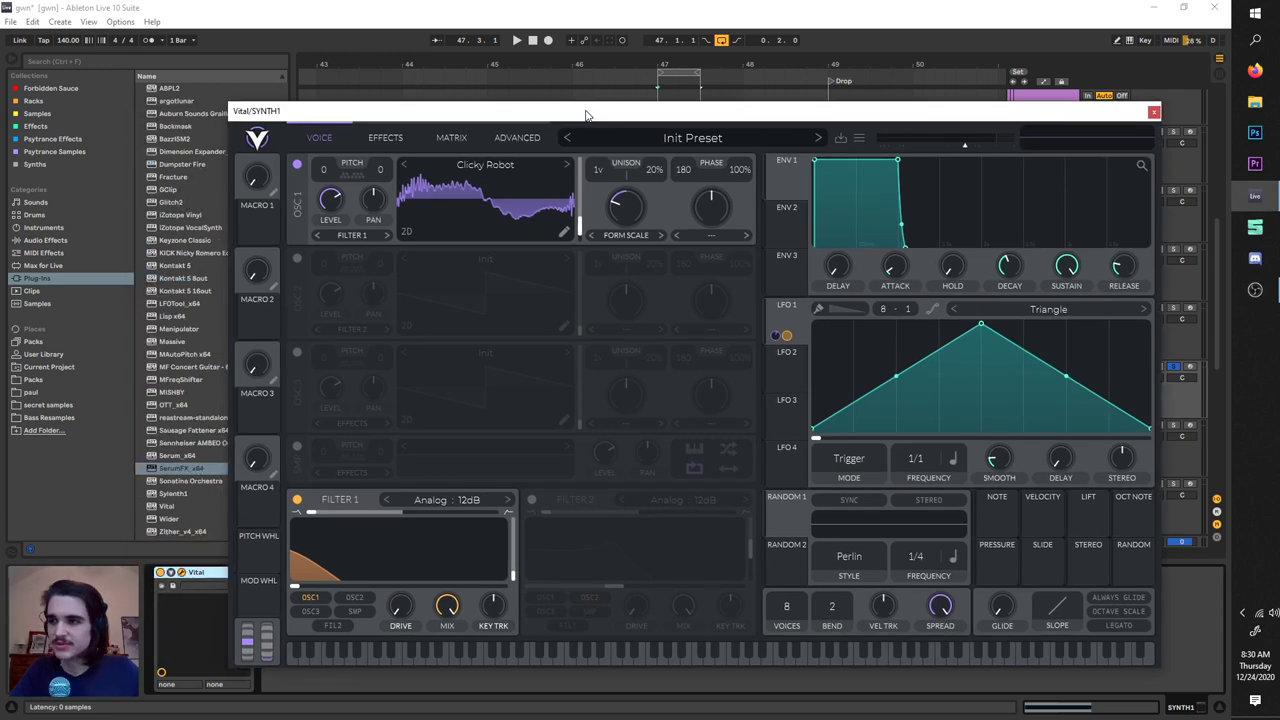
pyautogui.press('space')
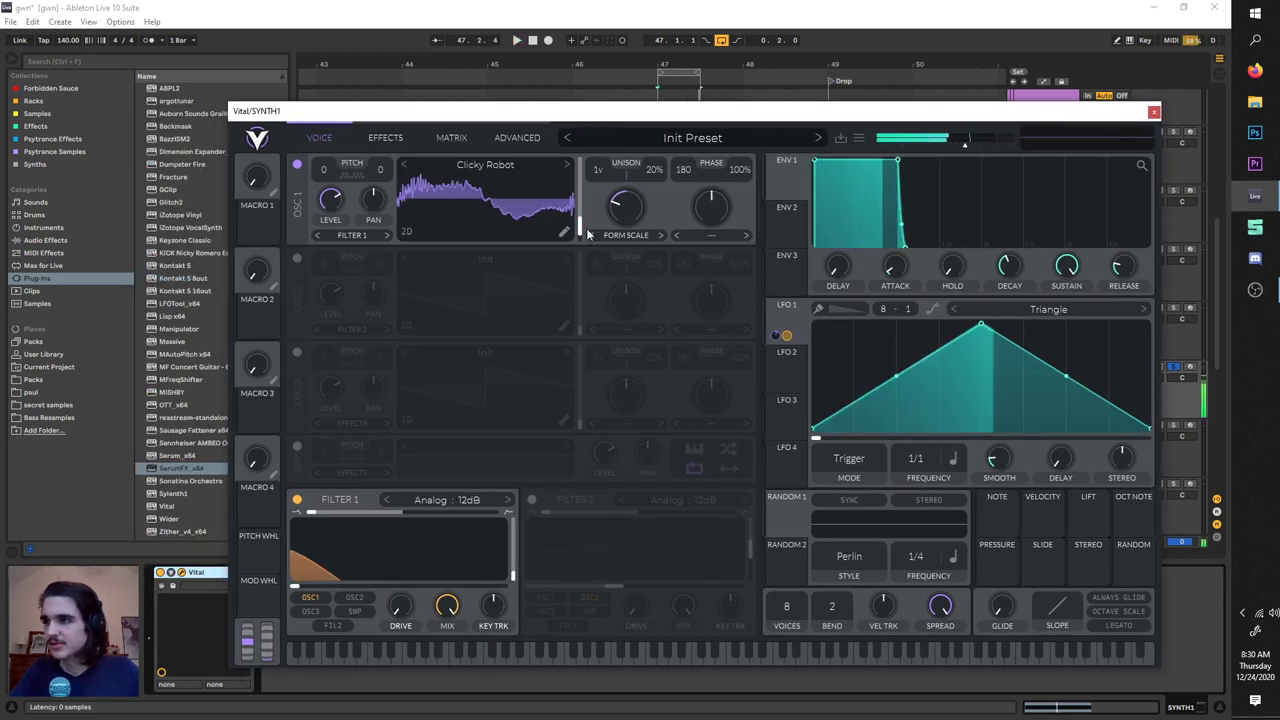
# Step: Check Vital's effects on track 13 and try LFO 1 at a frequency of 1/2
pyautogui.click(380, 137)
pyautogui.click(321, 138)
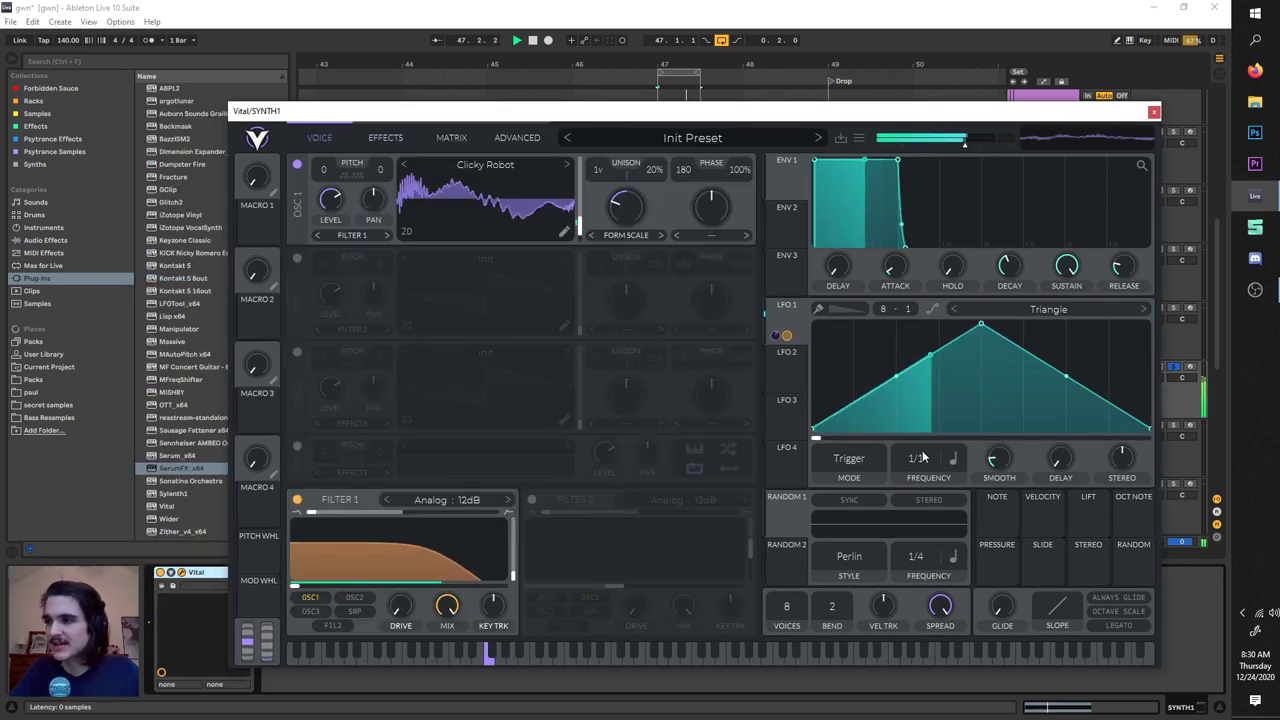
pyautogui.moveTo(923, 458); pyautogui.dragTo(924, 438)
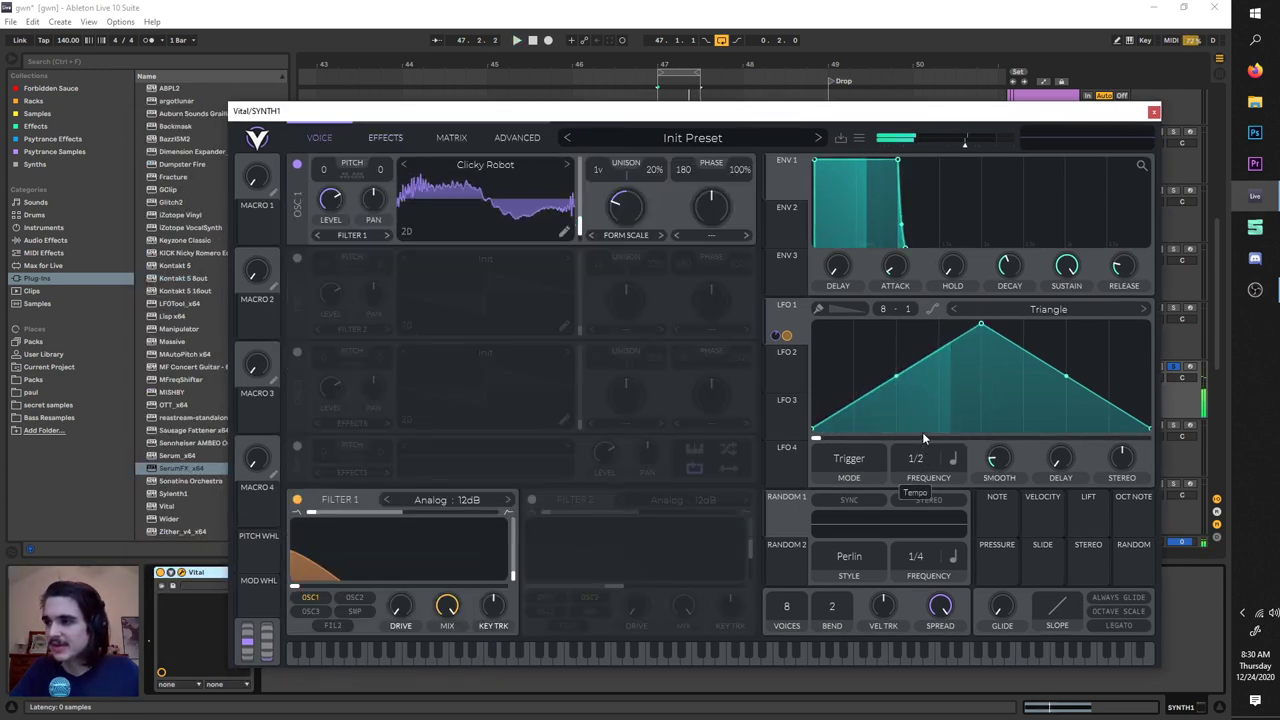
# Step: Compare the looped sound with Vital's Filter 1 switched off and on, and close the plug-in window
pyautogui.click(297, 500)
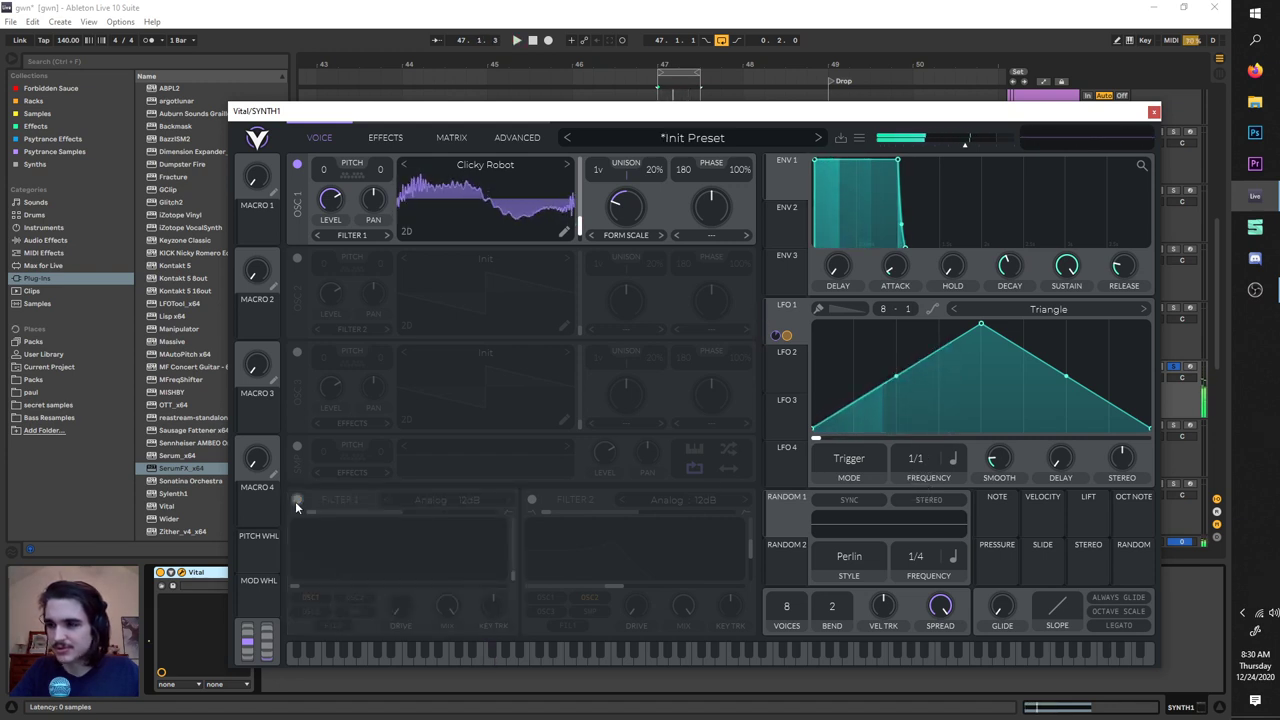
pyautogui.click(297, 500)
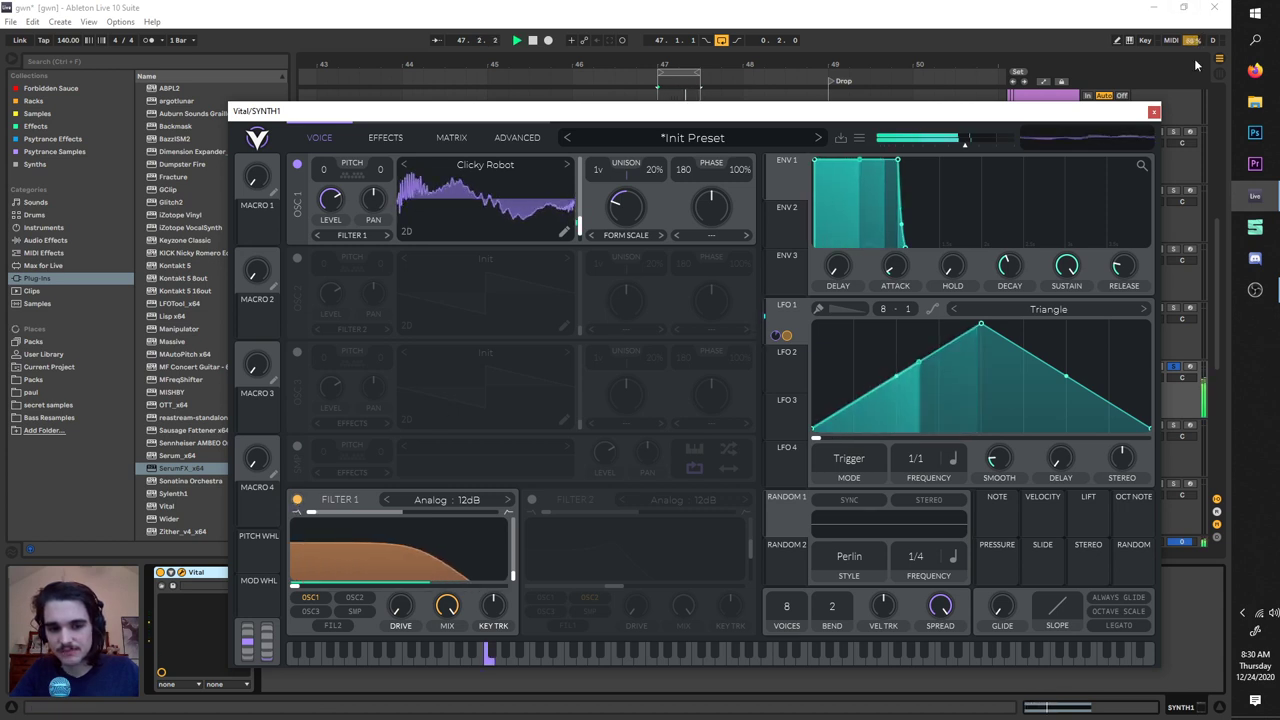
pyautogui.press('space')
pyautogui.click(1154, 112)
# Step: Copy the last clip before bar 41 on track 12 and paste it at bar 48 on the same track
pyautogui.scroll(-3, 500, 335)
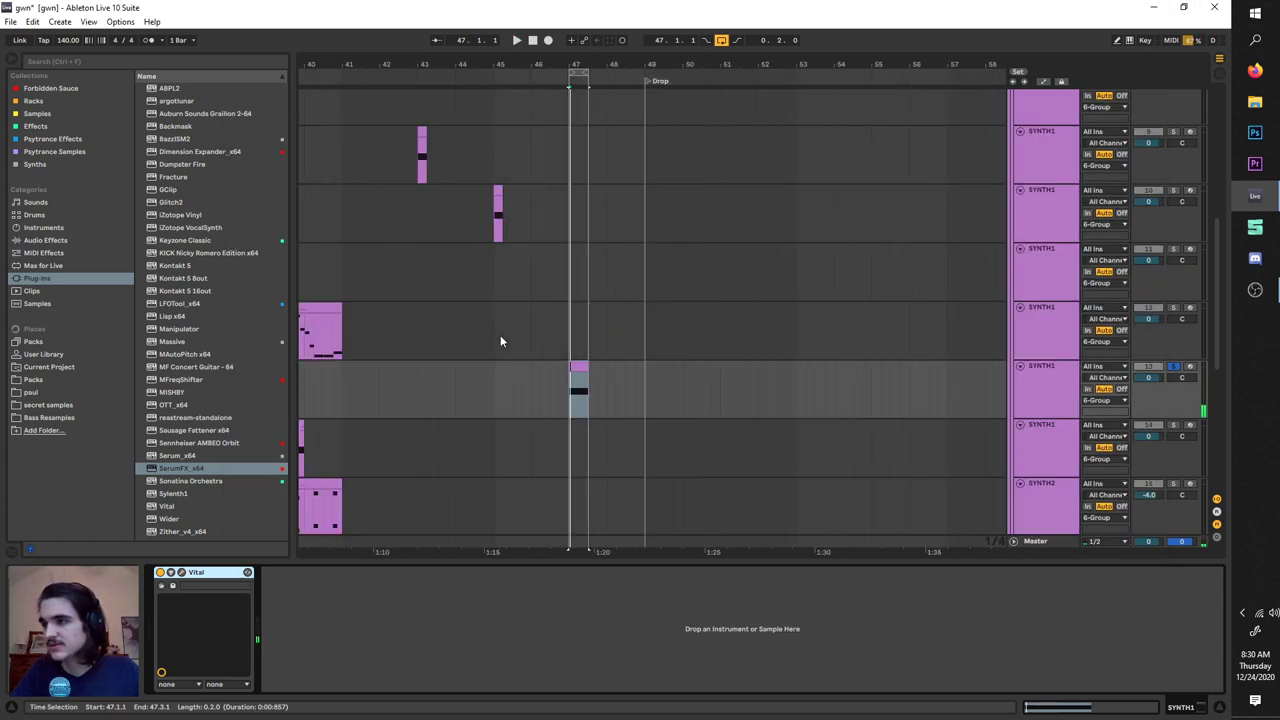
pyautogui.moveTo(500, 335); pyautogui.dragTo(593, 337)
pyautogui.click(401, 310)
pyautogui.hotkey('ctrl', 'c')
pyautogui.click(704, 311)
pyautogui.hotkey('ctrl', 'v')
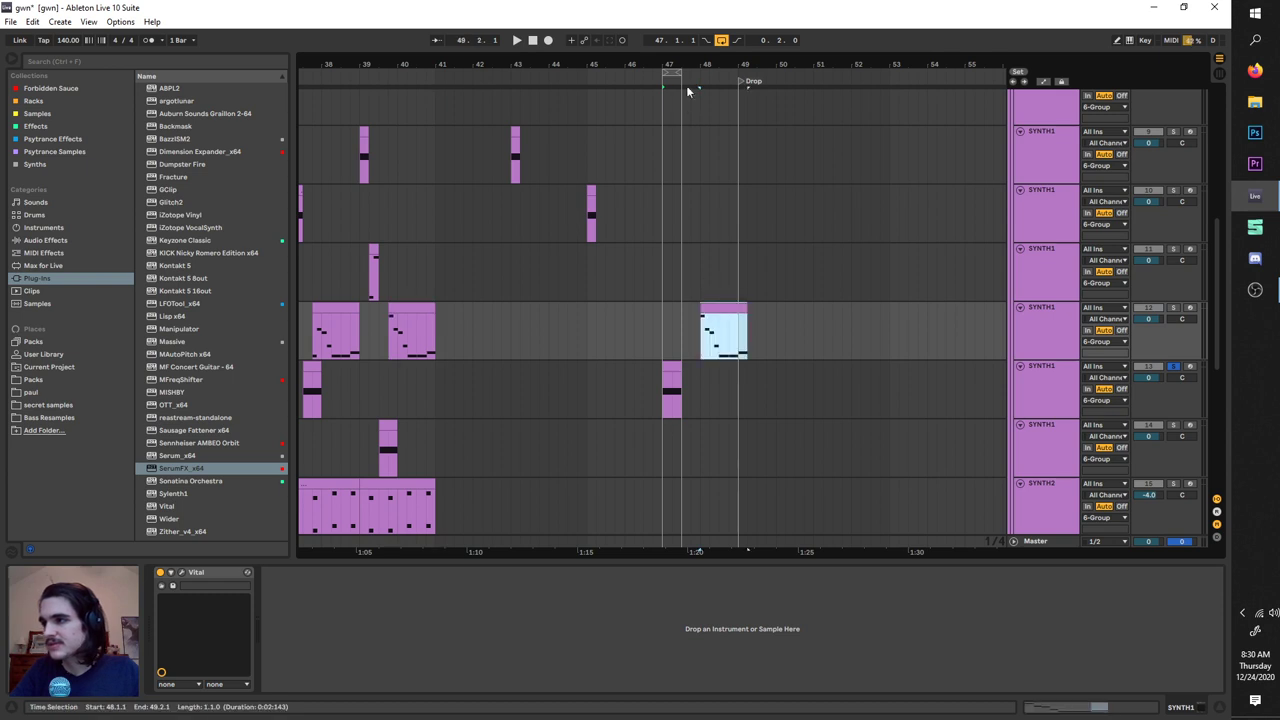
# Step: Loop the pasted clip at bar 48, solo track 12 and audition the sound
pyautogui.moveTo(681, 74); pyautogui.dragTo(725, 75)
pyautogui.click(1173, 309)
pyautogui.press('space')
pyautogui.scroll(4, 764, 187)
pyautogui.press('space')
pyautogui.press('space')
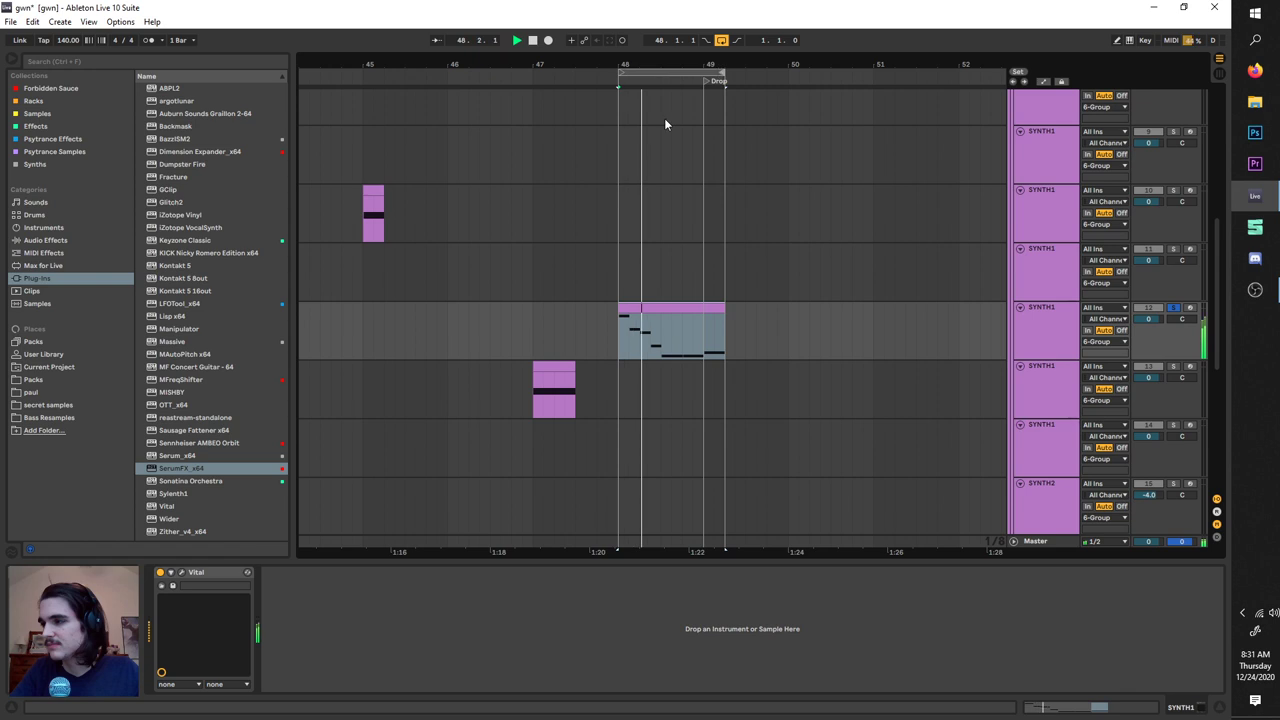
# Step: Examine Vital's oscillator 1 wavetable, LFO and effects settings on track 12, and close the plug-in window
pyautogui.click(183, 573)
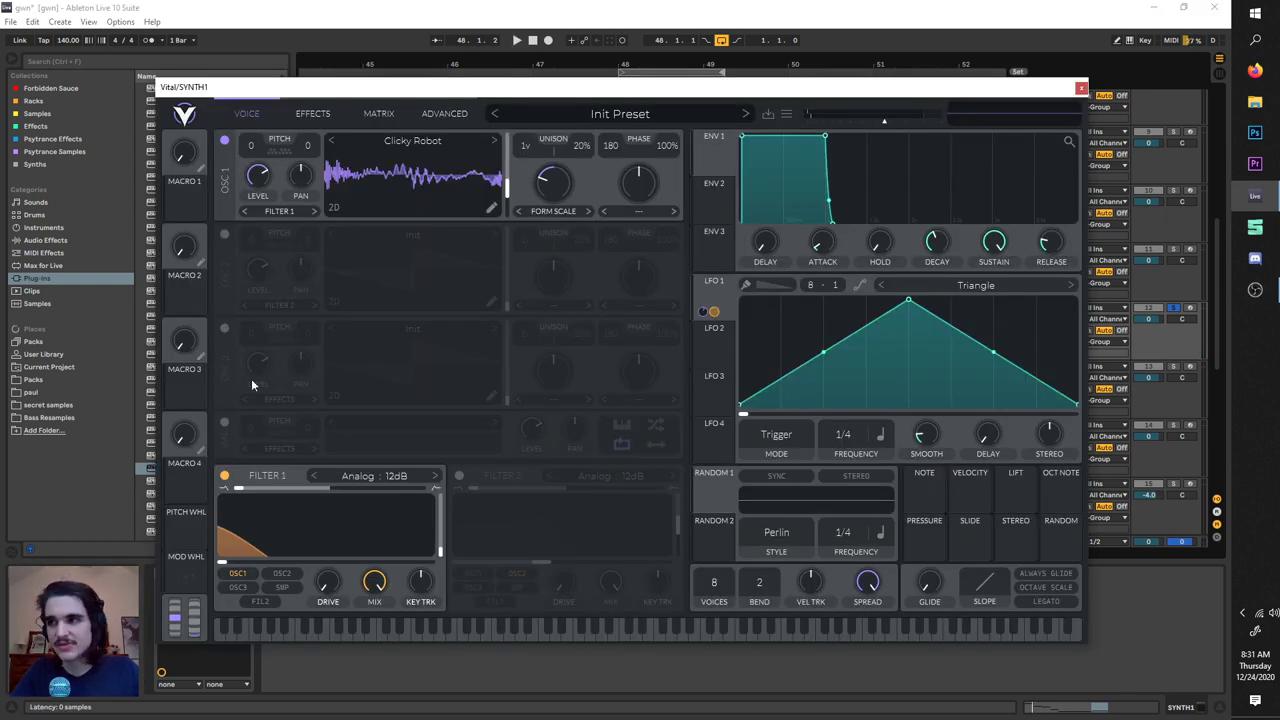
pyautogui.click(473, 182)
pyautogui.moveTo(508, 192); pyautogui.dragTo(509, 194)
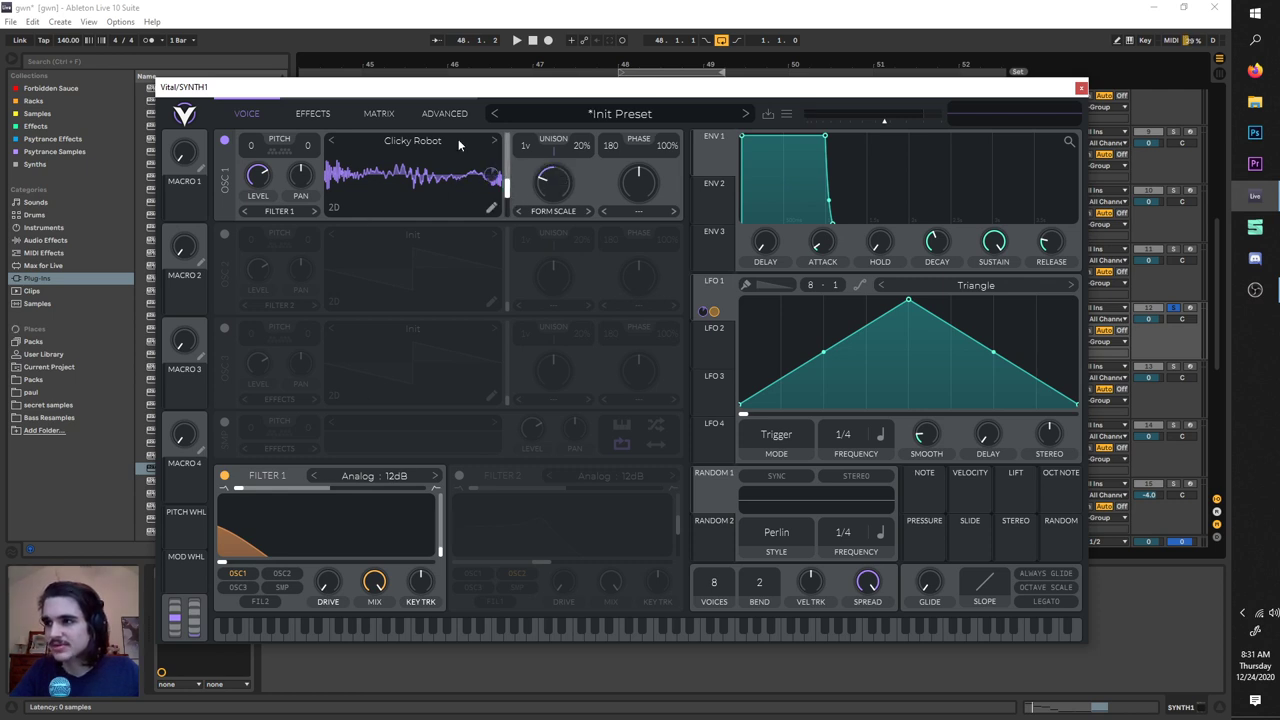
pyautogui.click(312, 113)
pyautogui.click(245, 114)
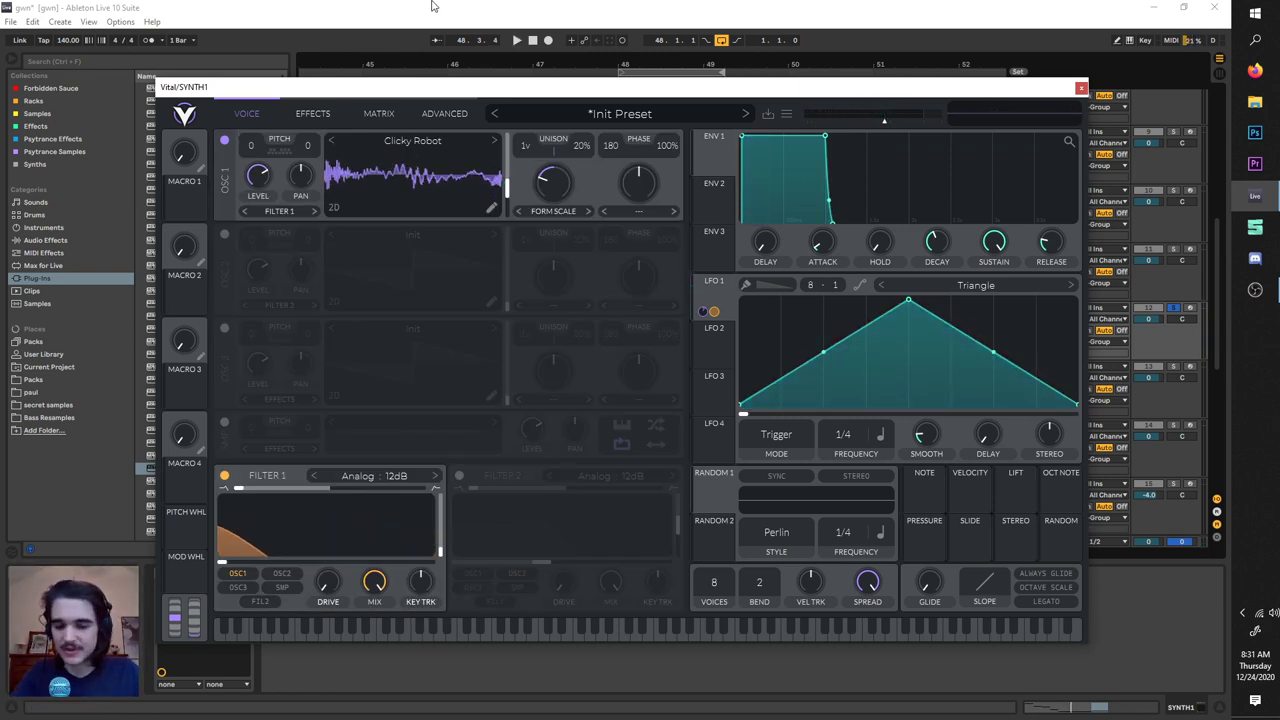
pyautogui.click(1081, 87)
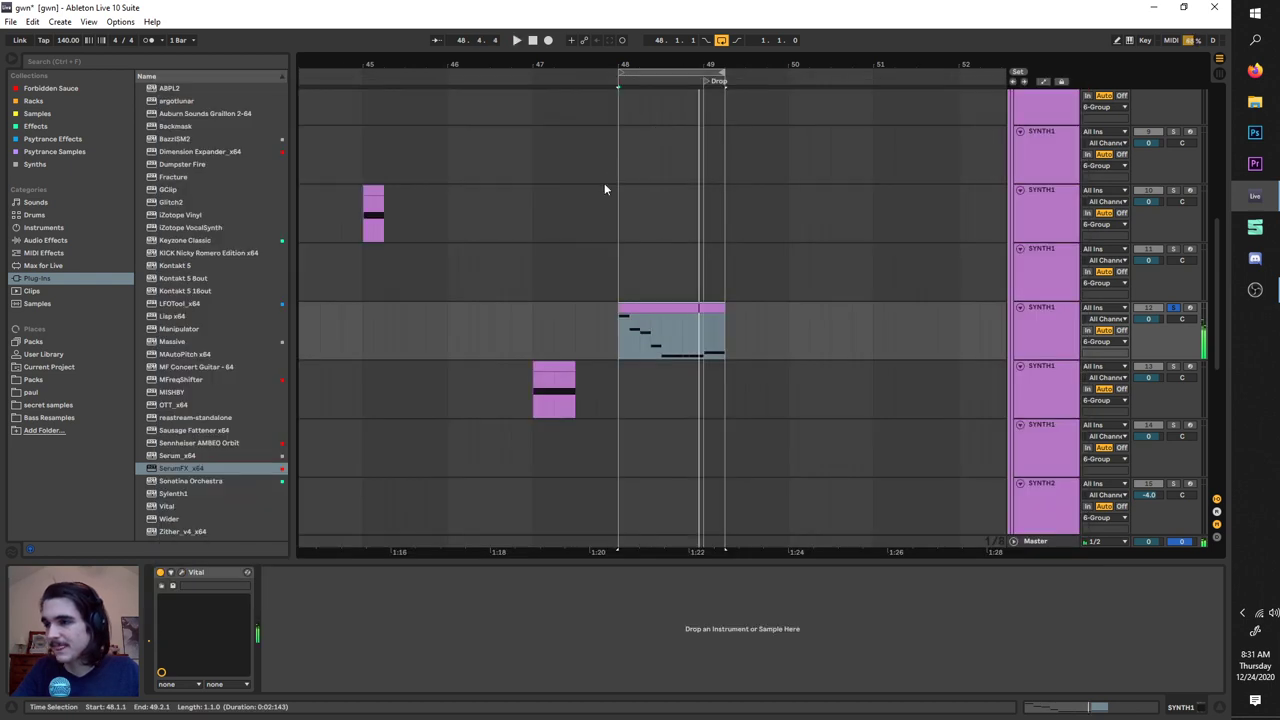
# Step: Select the clip just before bar 40 on track 14 for a closer look
pyautogui.scroll(-6, 604, 189)
pyautogui.scroll(2, 560, 380)
pyautogui.click(615, 440)
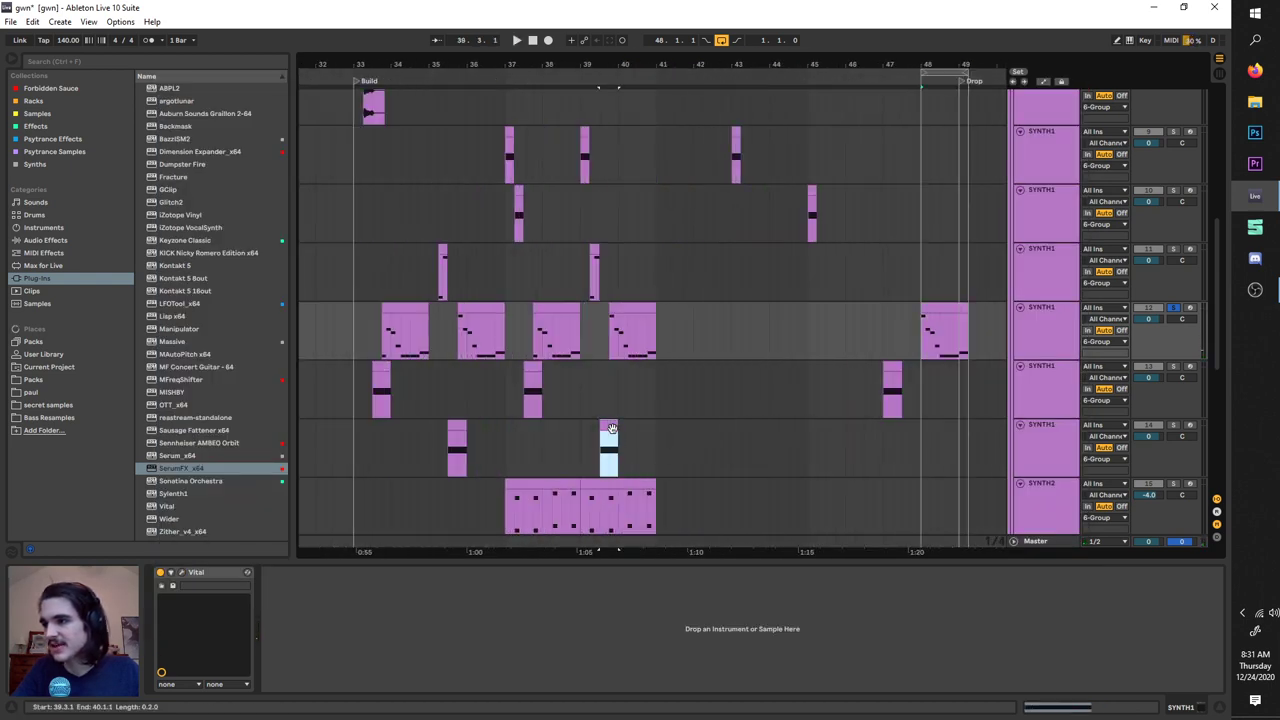
pyautogui.scroll(6, 610, 430)
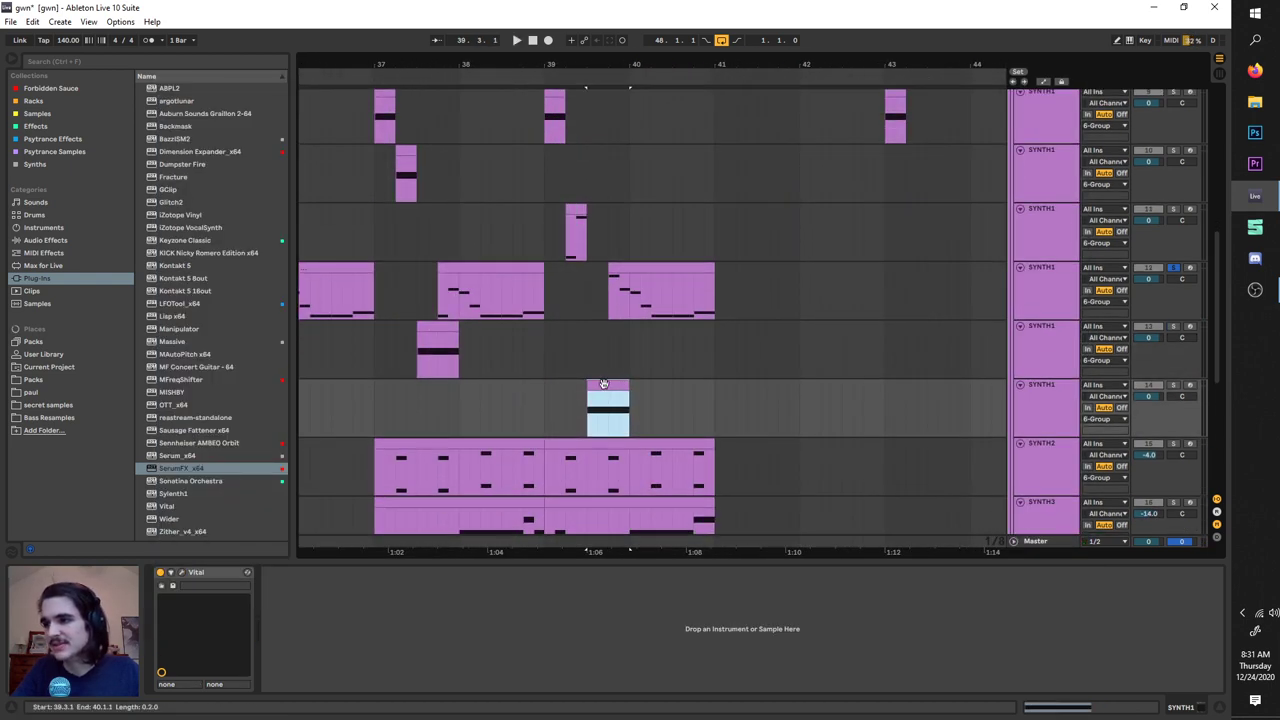
pyautogui.hscroll(1, 612, 365)
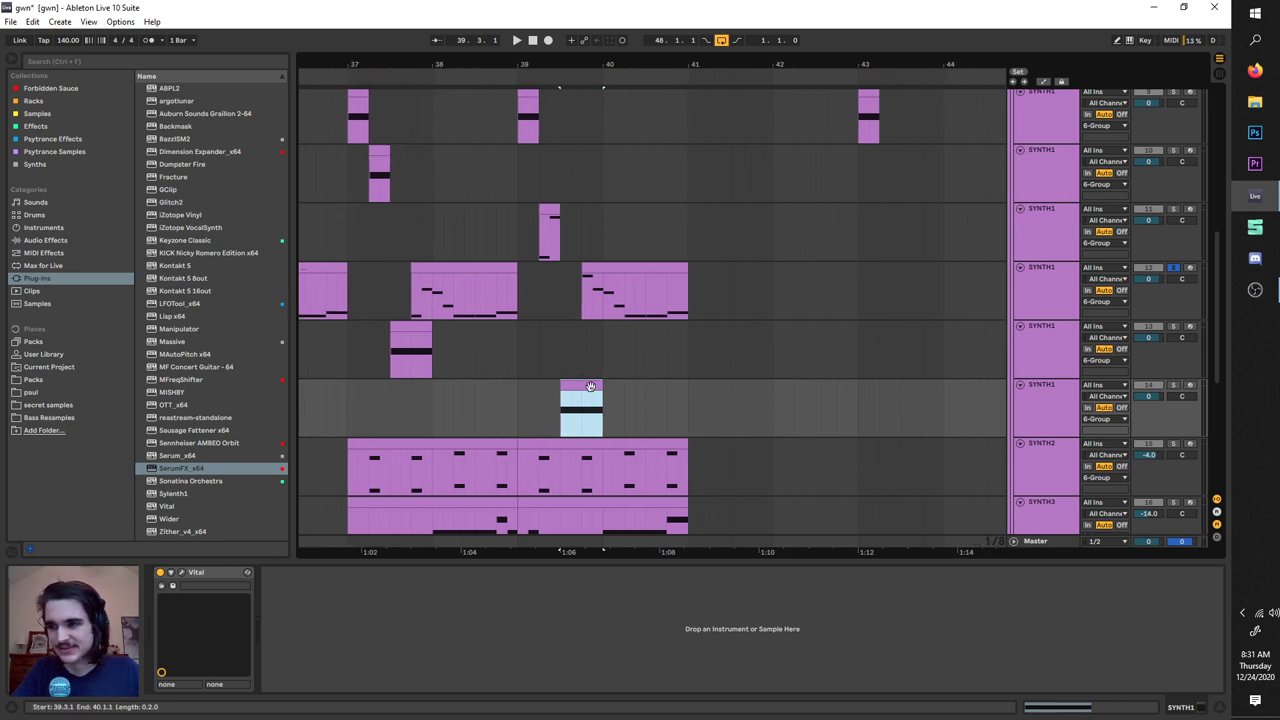
# Step: Select the clip after bar 39 on track 11, examine its Vital oscillator and LFO settings, and close the window
pyautogui.click(549, 212)
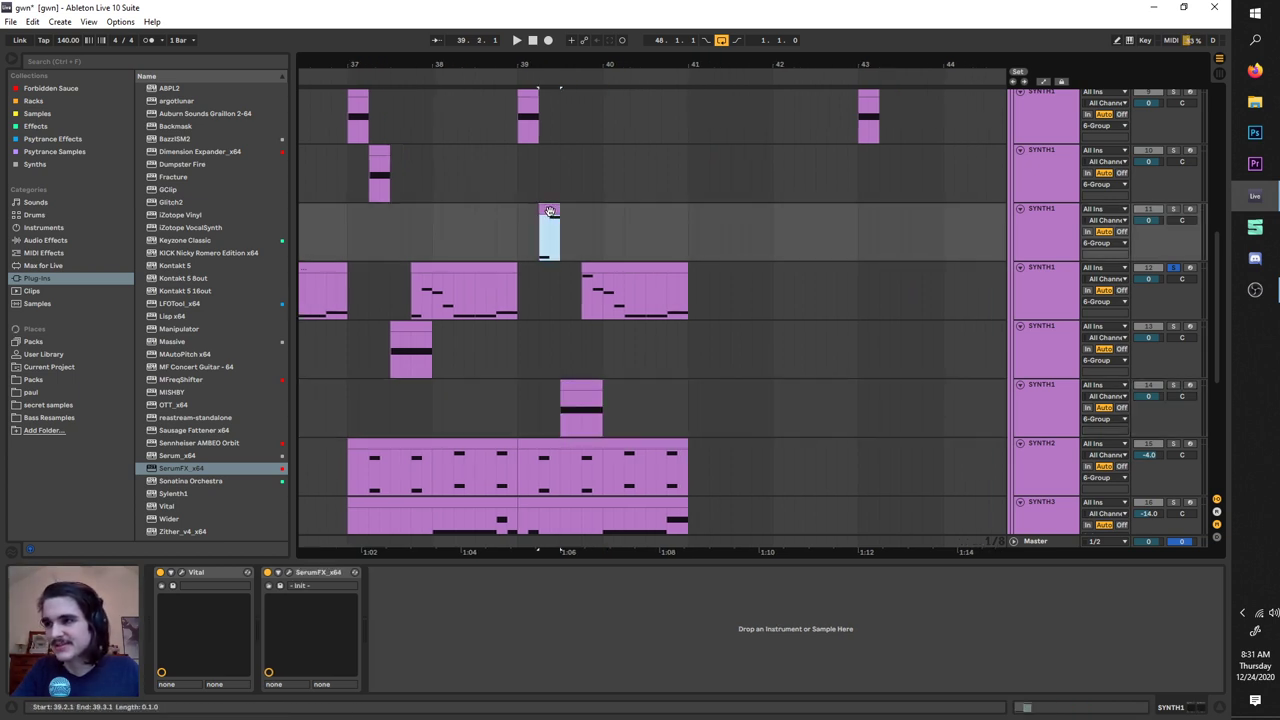
pyautogui.click(183, 573)
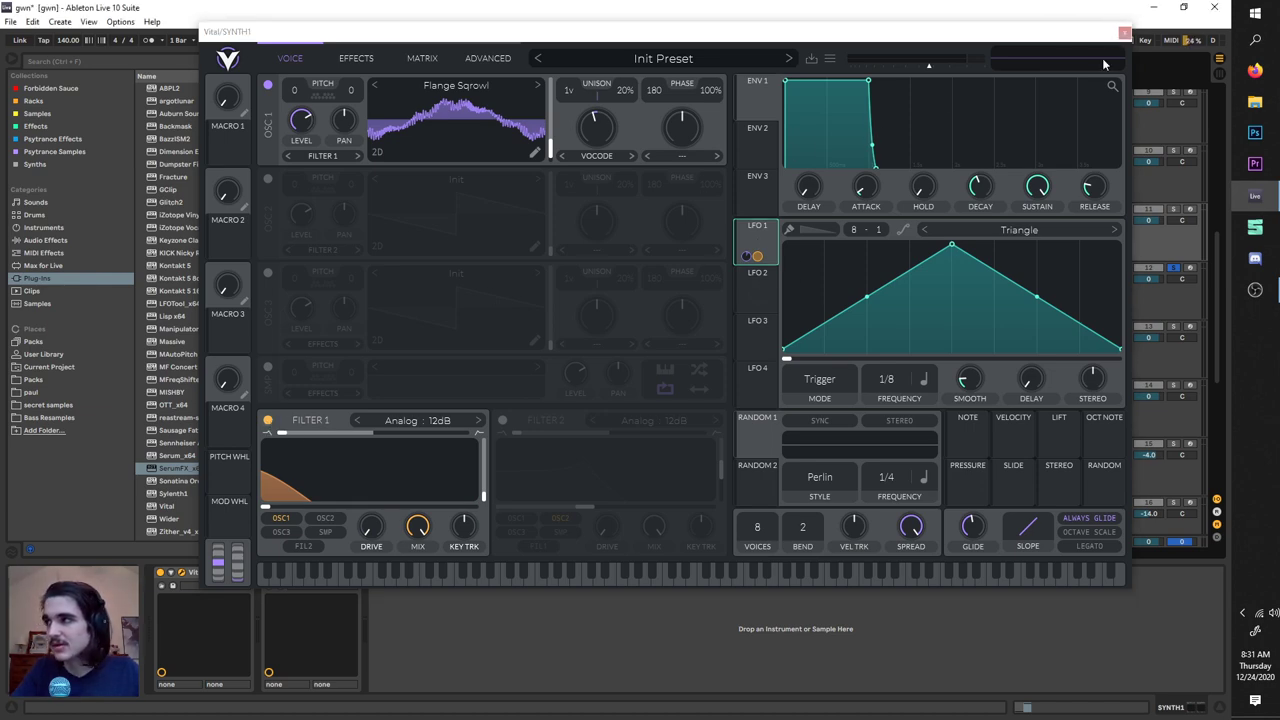
pyautogui.click(1123, 34)
# Step: Copy the SYNTH2 and SYNTH3 clips spanning bars 37 to 41 on tracks 15 and 16 and paste them at bar 53
pyautogui.scroll(-3, 683, 310)
pyautogui.scroll(-2, 541, 370)
pyautogui.scroll(1, 536, 367)
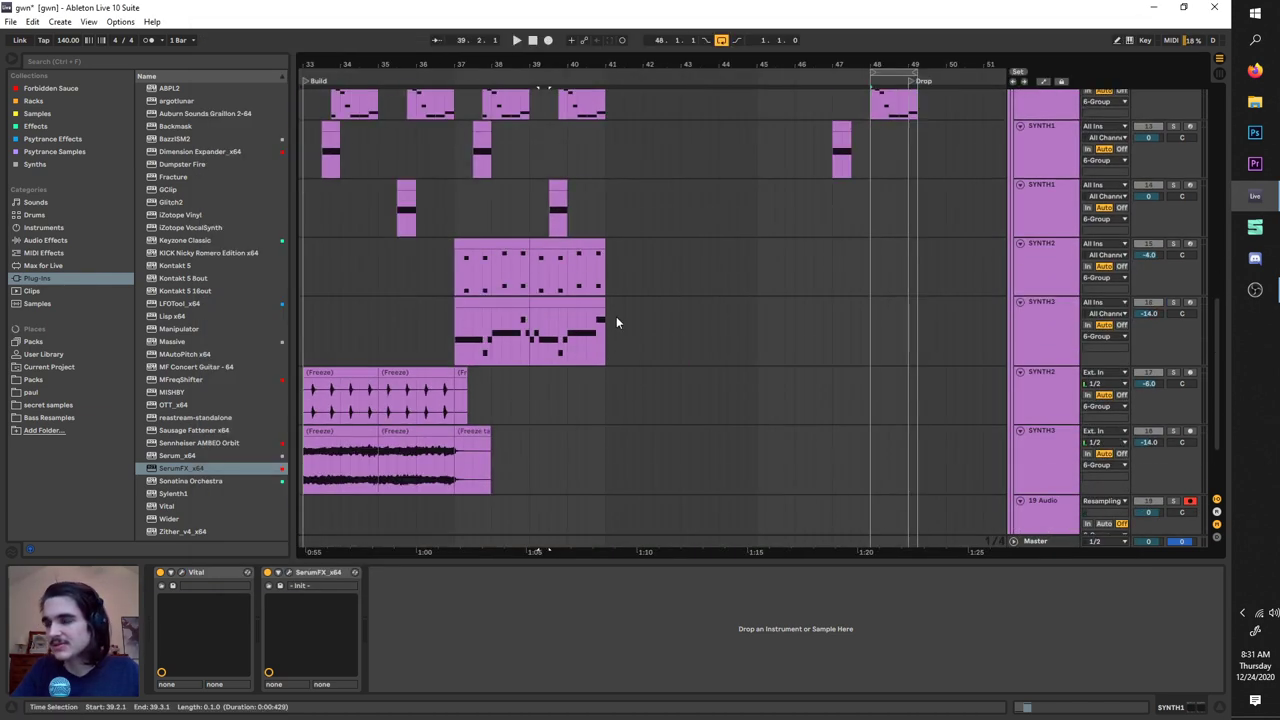
pyautogui.moveTo(607, 328); pyautogui.dragTo(454, 273)
pyautogui.hscroll(1, 768, 220)
pyautogui.hscroll(3, 768, 226)
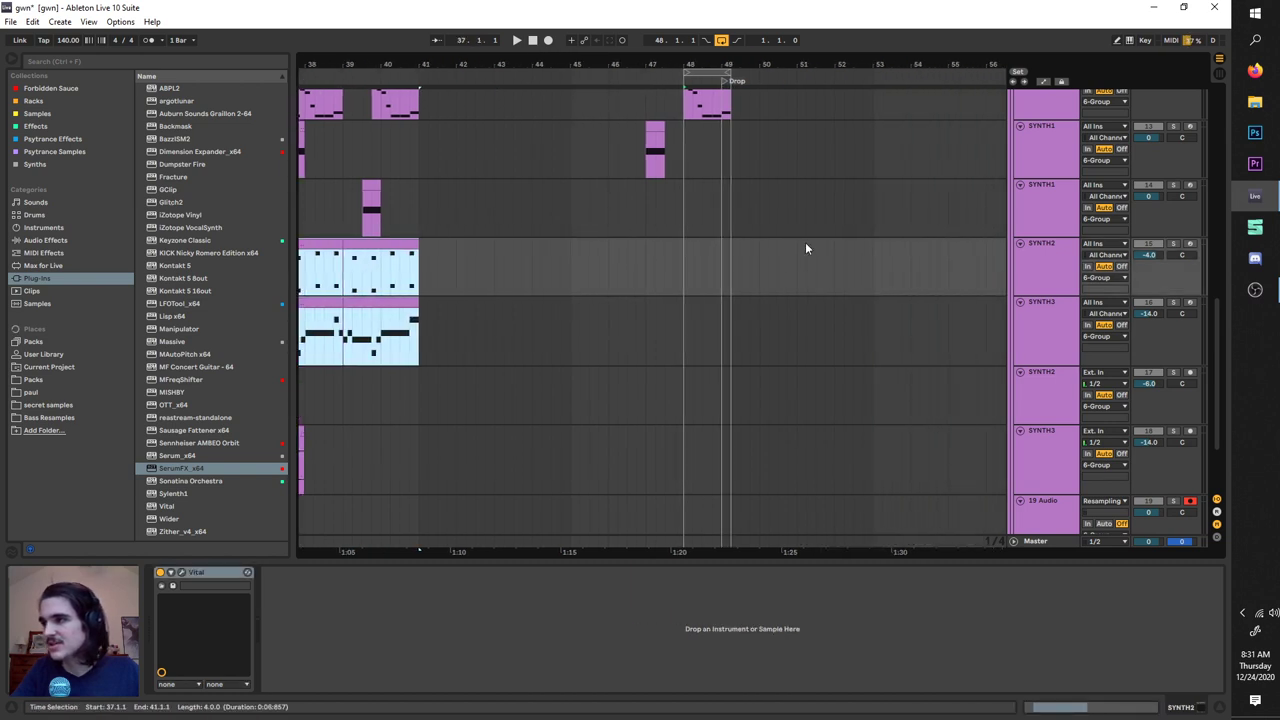
pyautogui.click(870, 250)
pyautogui.hotkey('ctrl', 'v')
# Step: Set a four-bar loop over the pasted clips at bar 53, solo track 15 and audition it
pyautogui.hscroll(2, 850, 238)
pyautogui.moveTo(623, 73); pyautogui.dragTo(937, 89)
pyautogui.press('space')
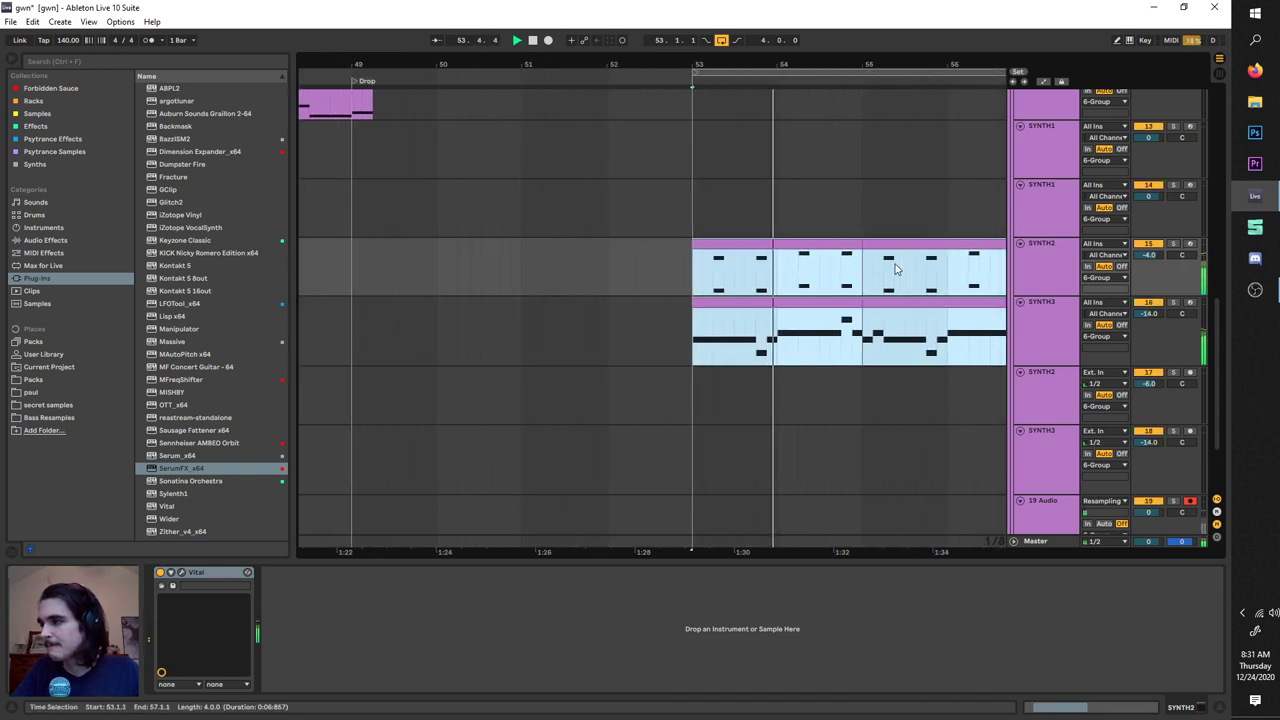
pyautogui.click(1174, 246)
pyautogui.press('space')
pyautogui.press('space')
pyautogui.press('space')
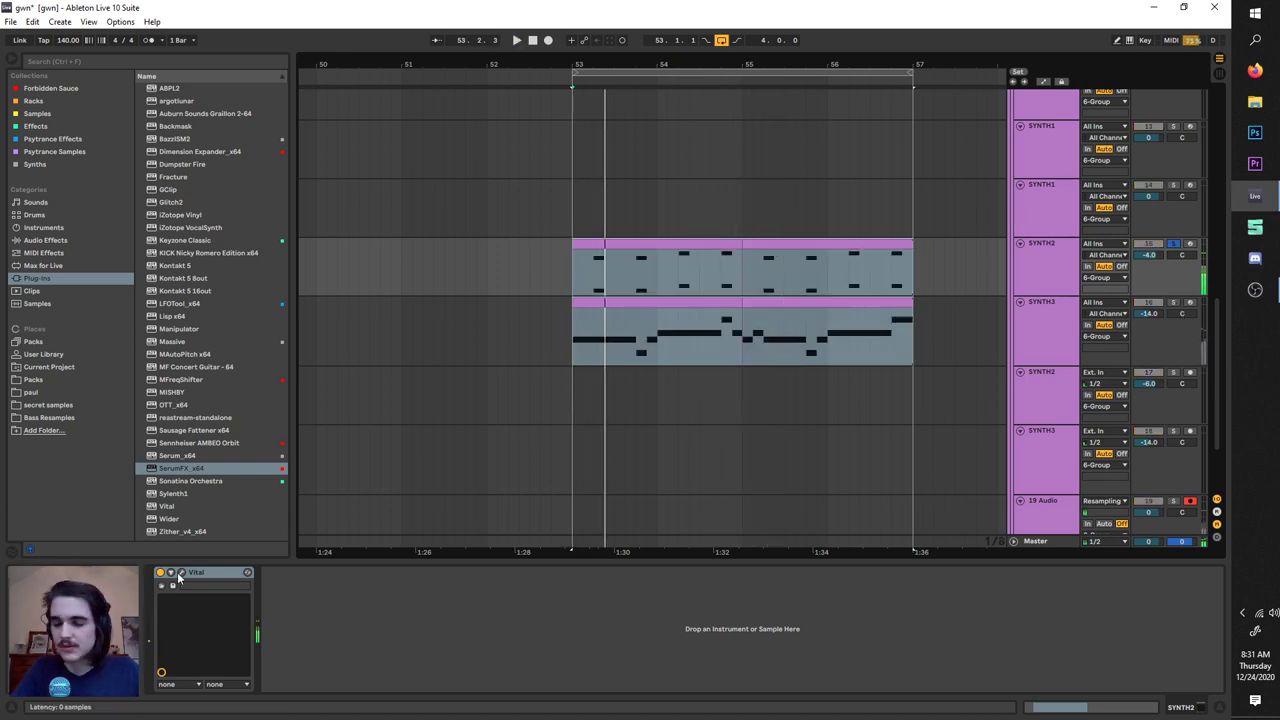
# Step: Open Vital on SYNTH2, bring its window fully into view and compare the patch with oscillator 2 off and on
pyautogui.click(179, 574)
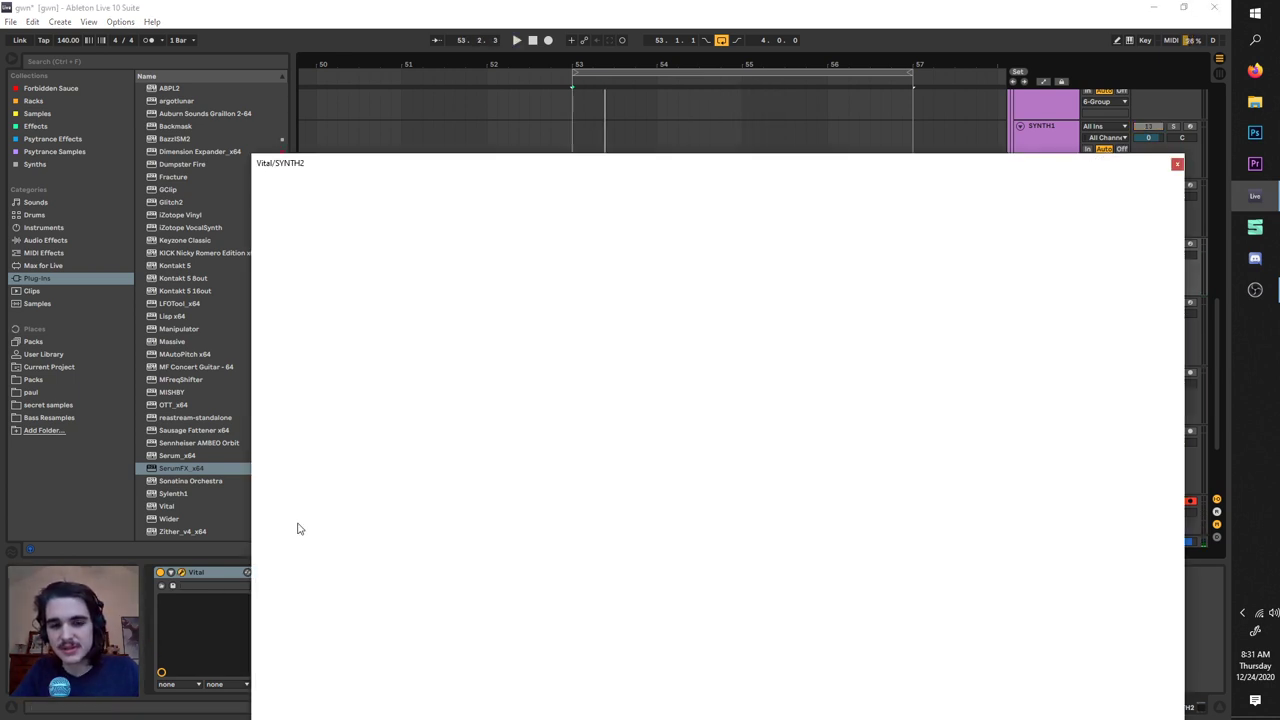
pyautogui.moveTo(499, 172); pyautogui.dragTo(477, 117)
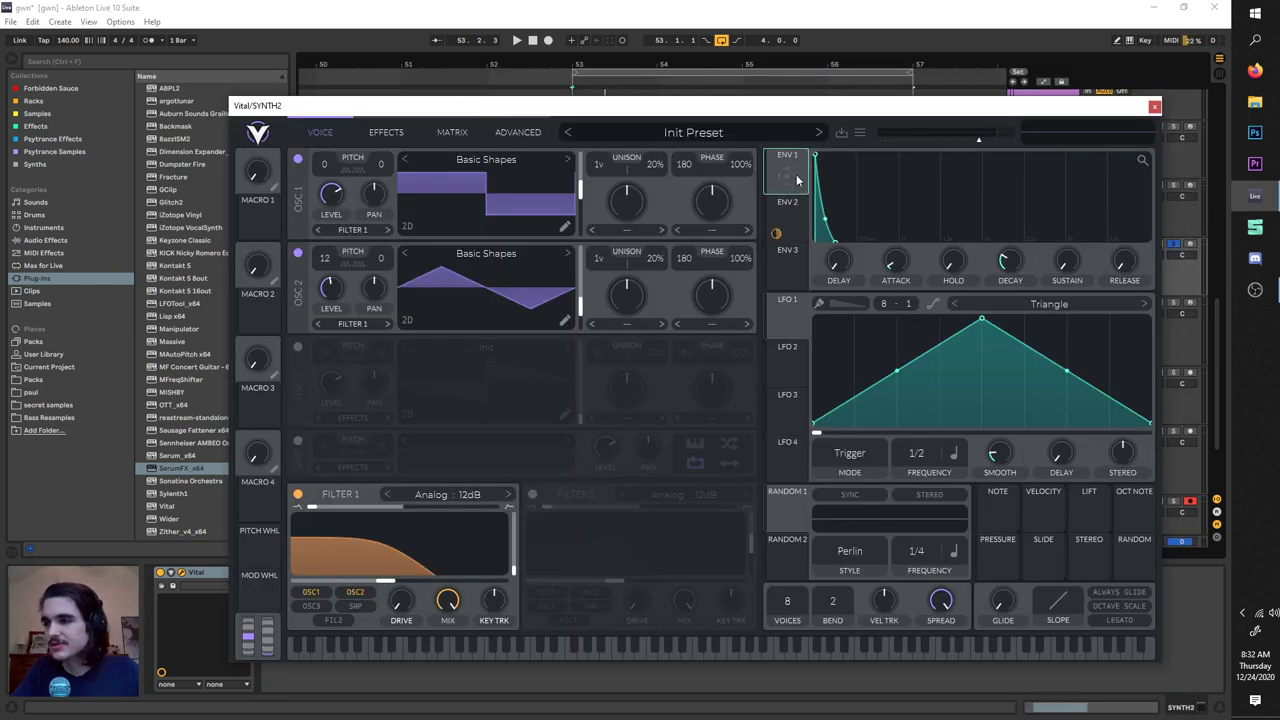
pyautogui.click(298, 253)
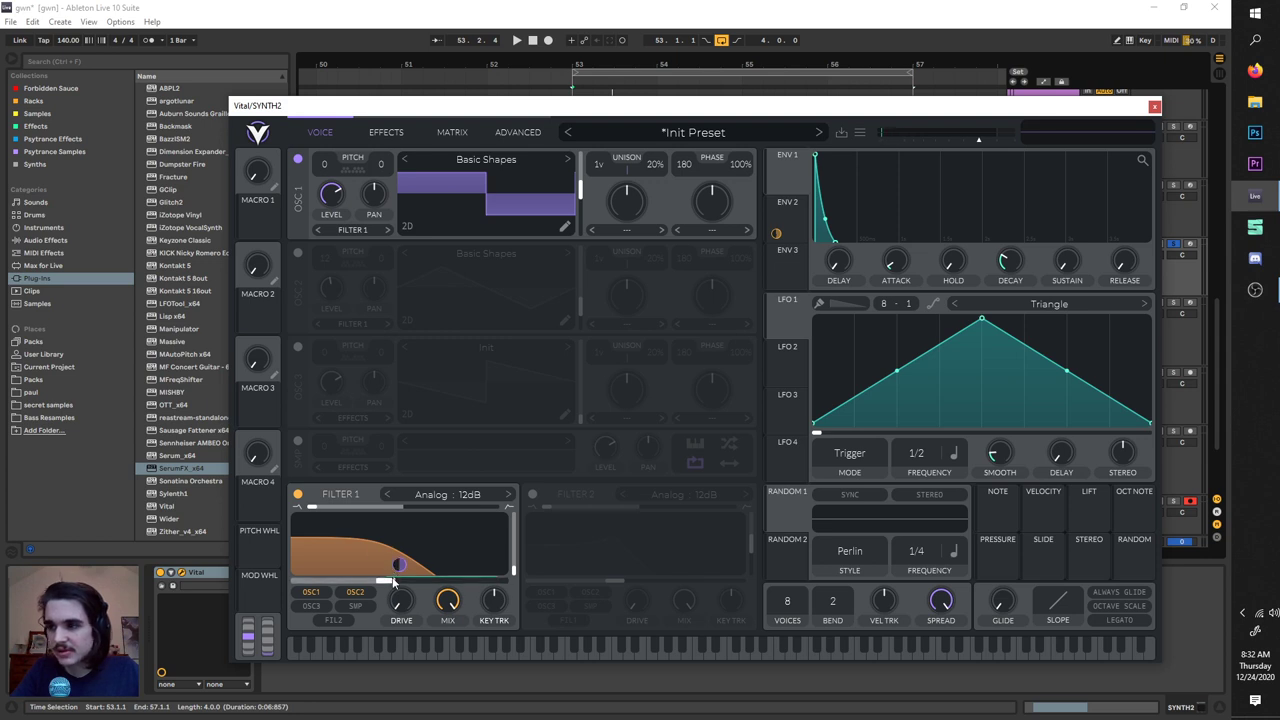
pyautogui.click(297, 254)
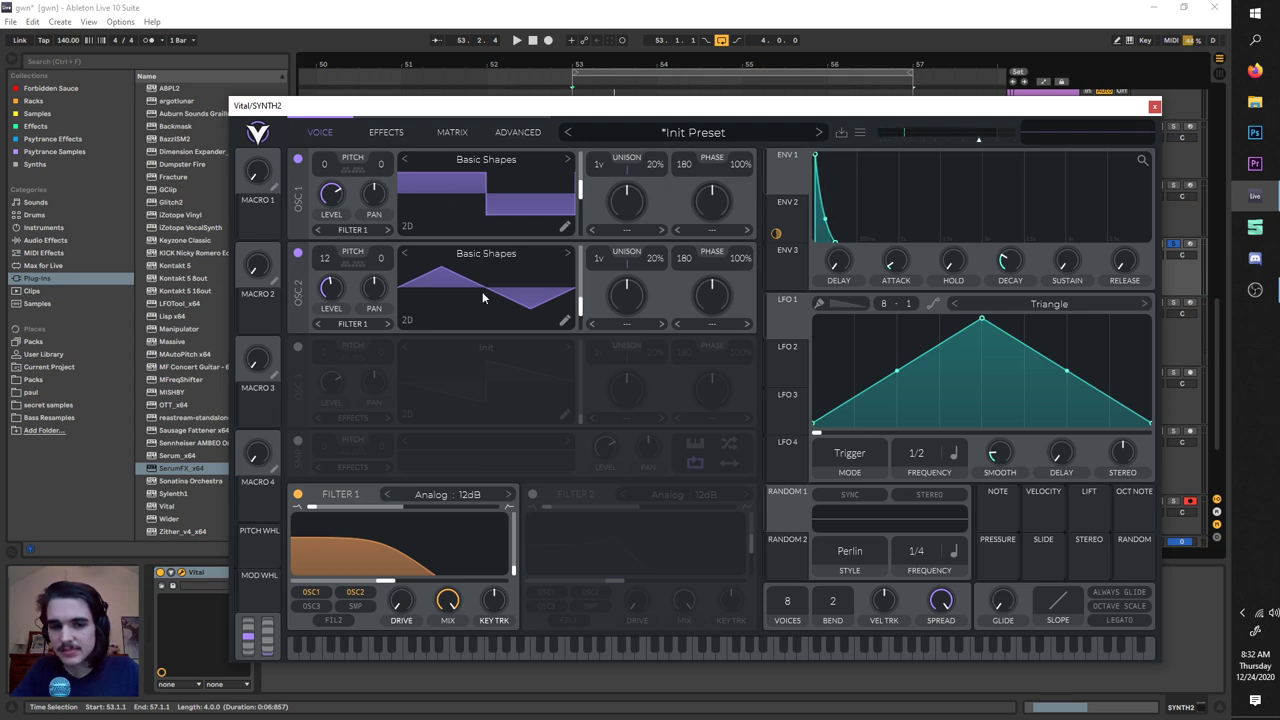
# Step: Check SYNTH2's Vital effects, return to the voice settings and close the plug-in window
pyautogui.click(402, 131)
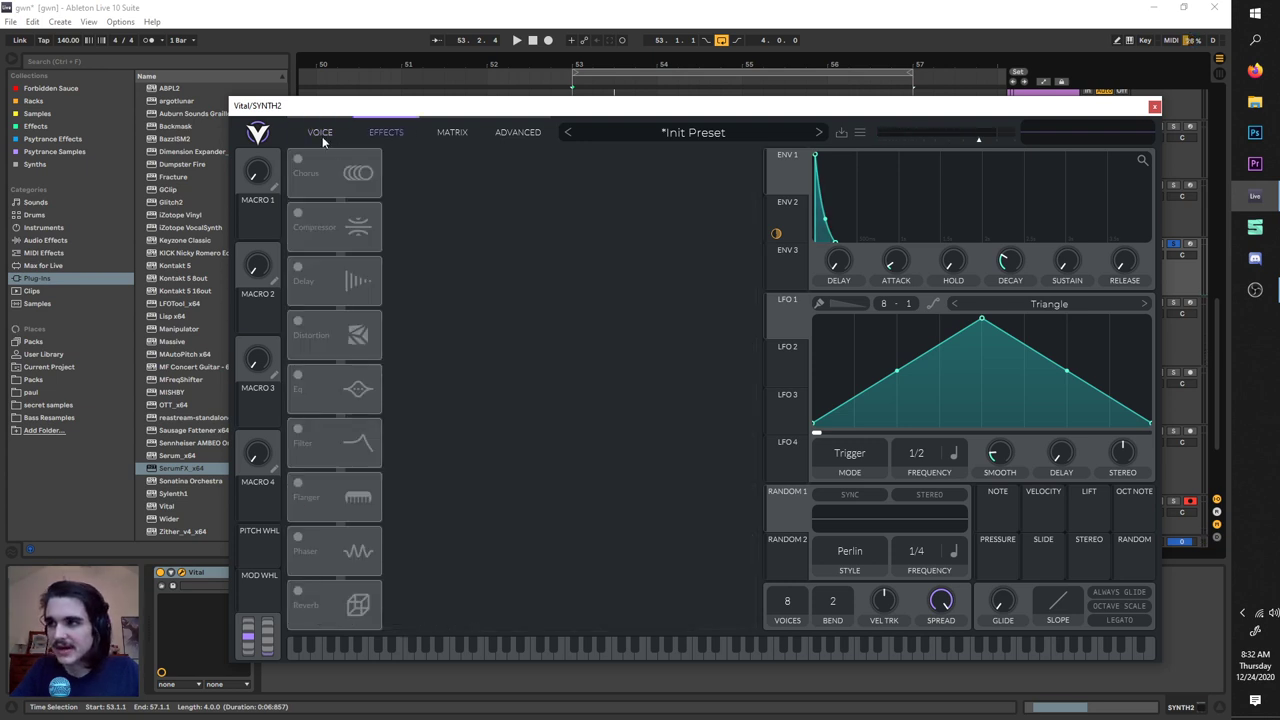
pyautogui.click(321, 133)
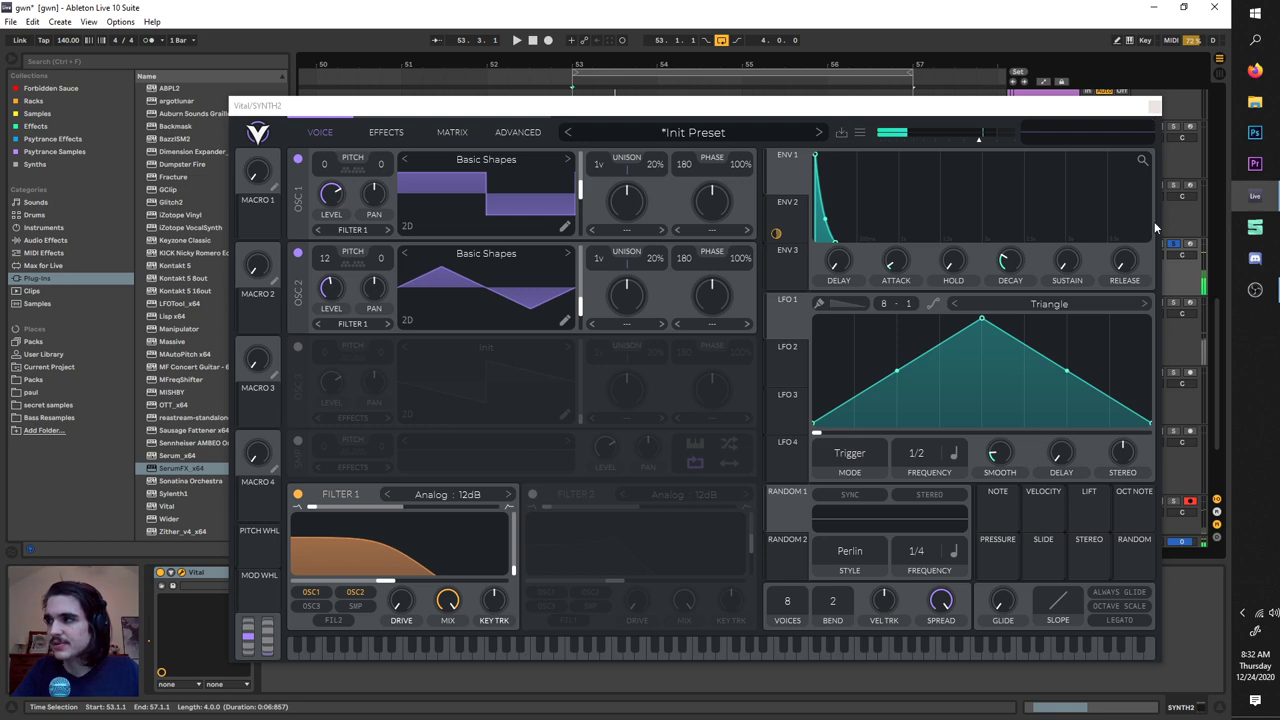
pyautogui.click(1153, 105)
# Step: Solo track 16, open Vital on SYNTH3 and bring its window fully into view
pyautogui.click(1173, 302)
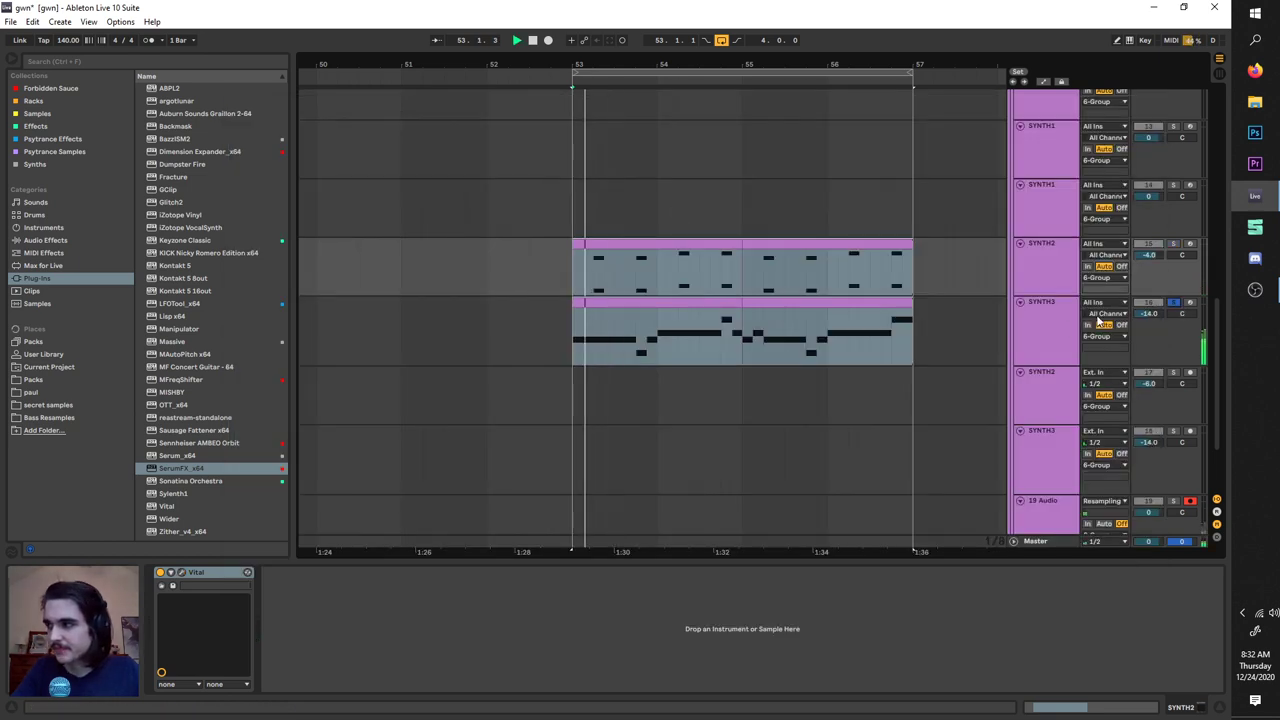
pyautogui.click(289, 190)
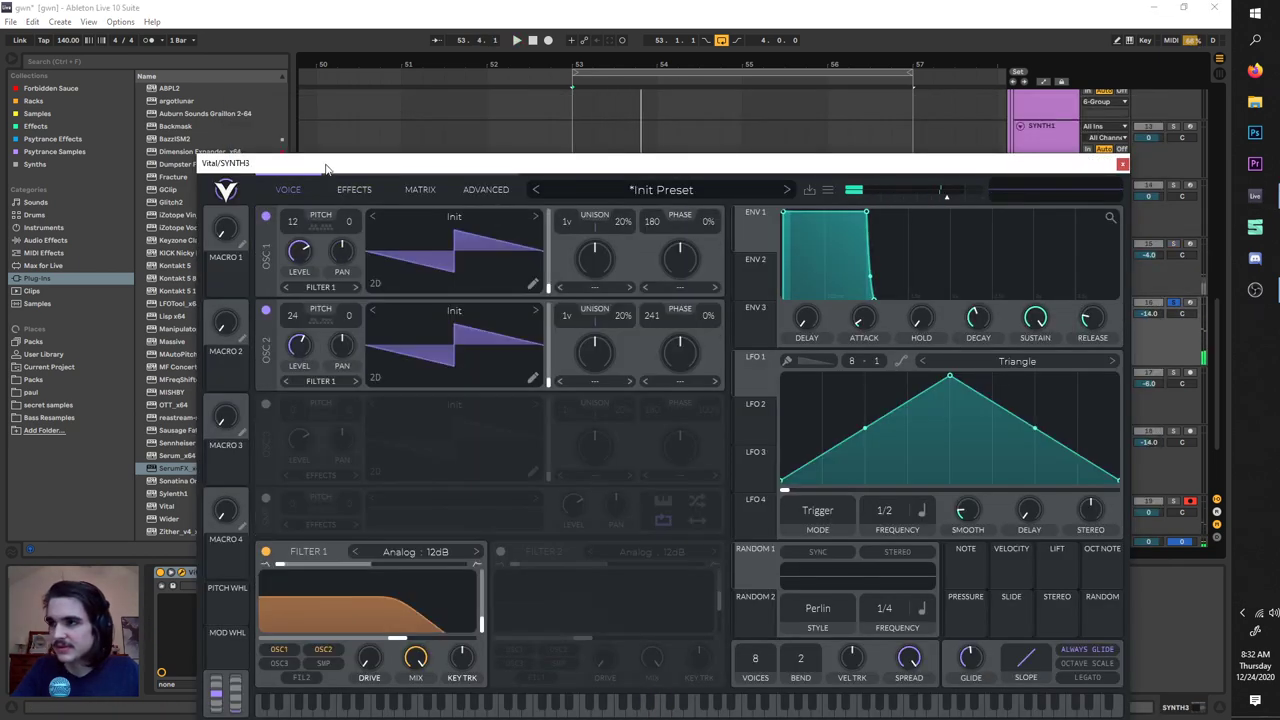
pyautogui.moveTo(328, 166); pyautogui.dragTo(358, 108)
# Step: Compare SYNTH3's sound with oscillator 2, oscillator 1 and Filter 1 each switched off and back on
pyautogui.click(300, 250)
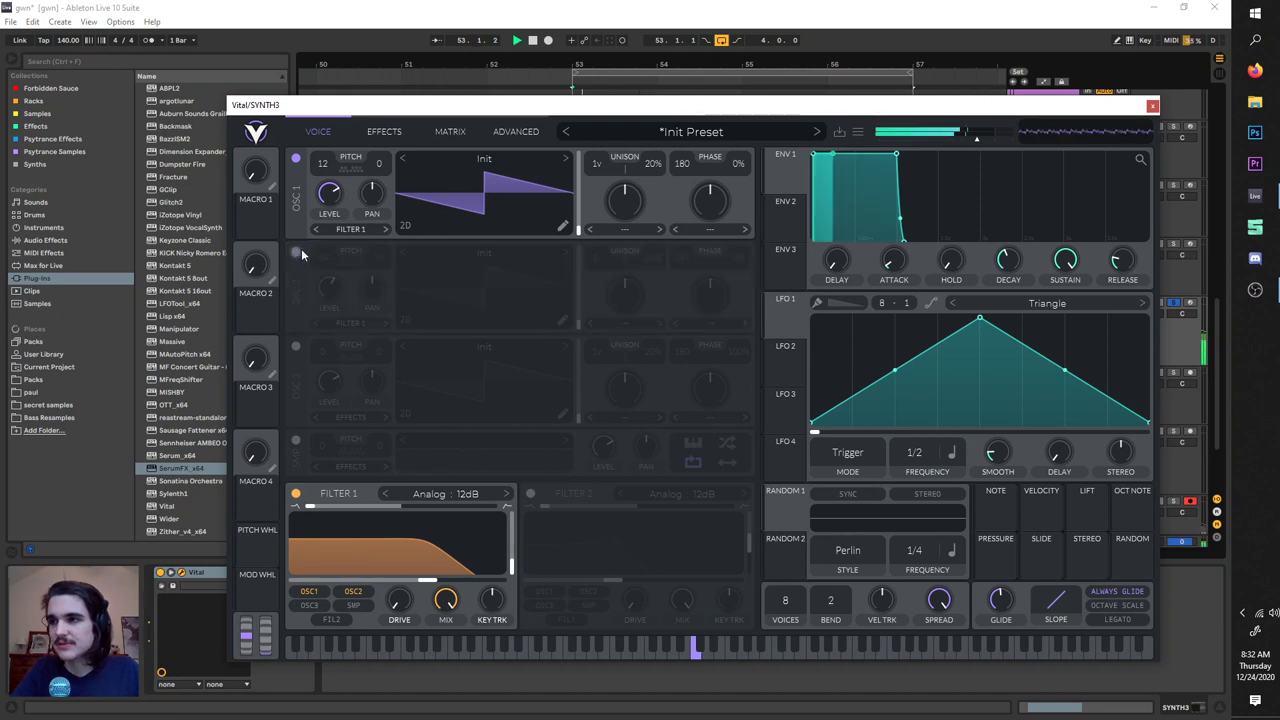
pyautogui.click(300, 250)
pyautogui.click(294, 156)
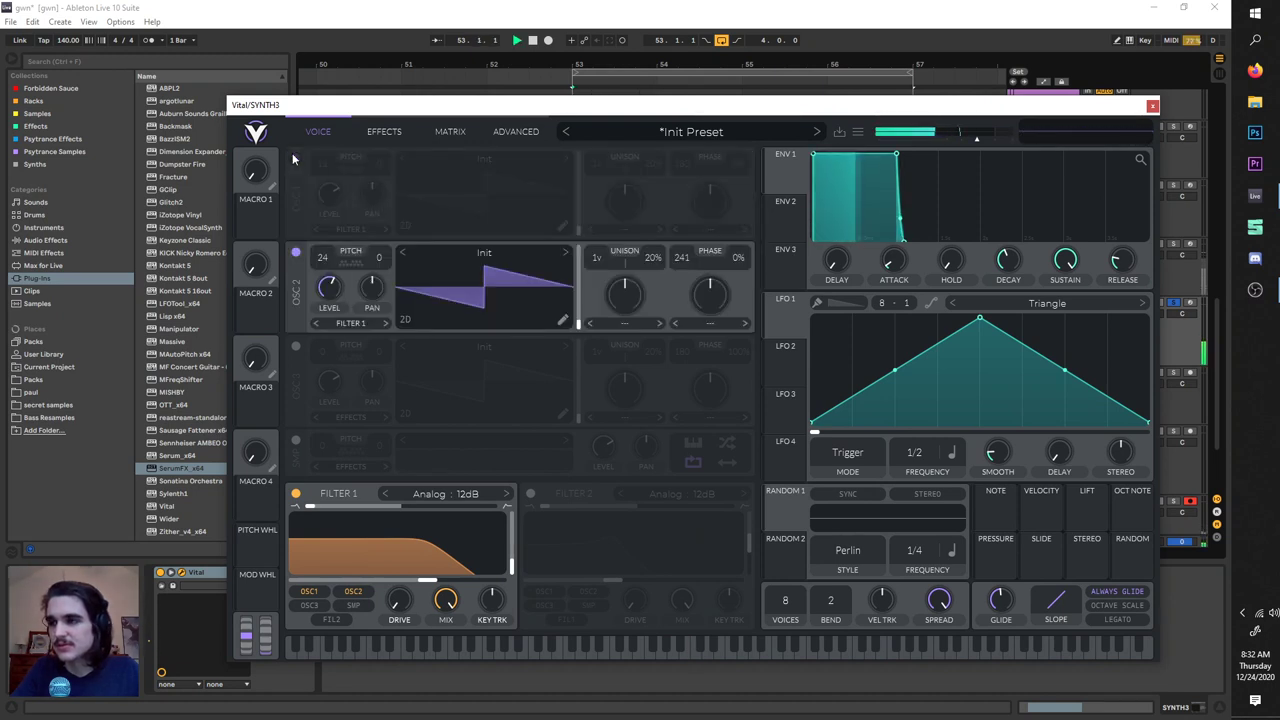
pyautogui.click(294, 157)
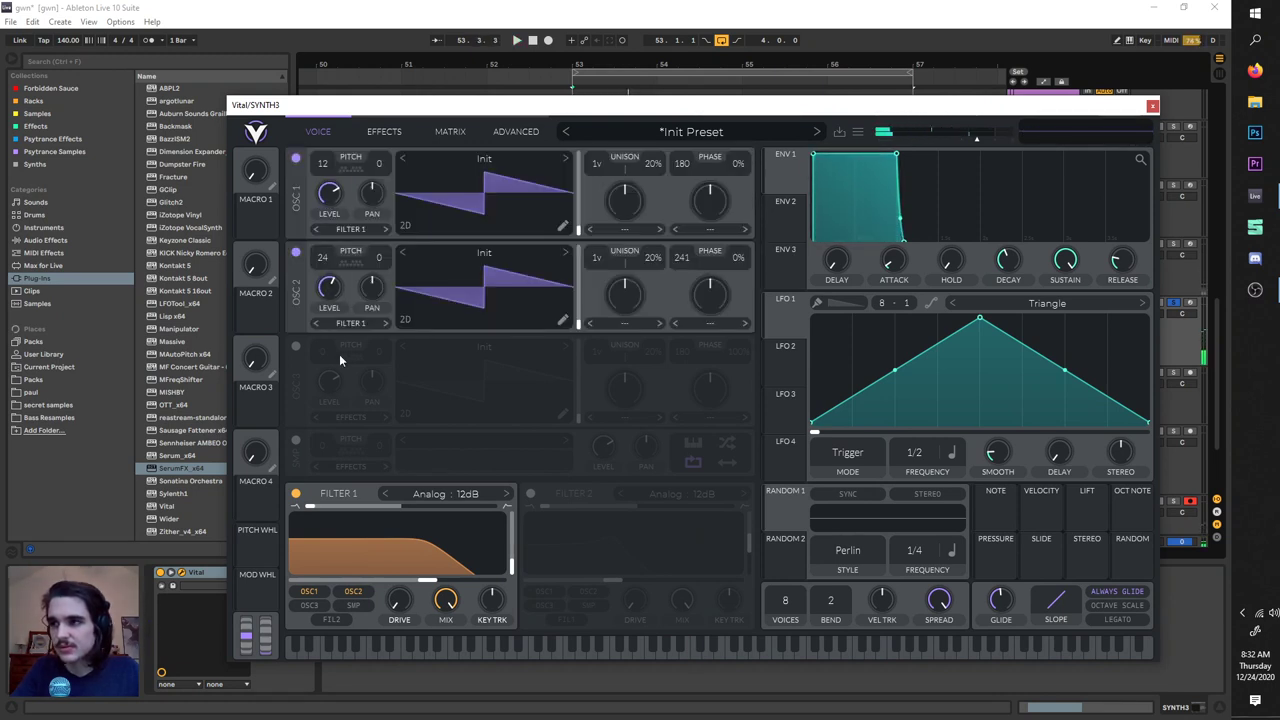
pyautogui.click(295, 494)
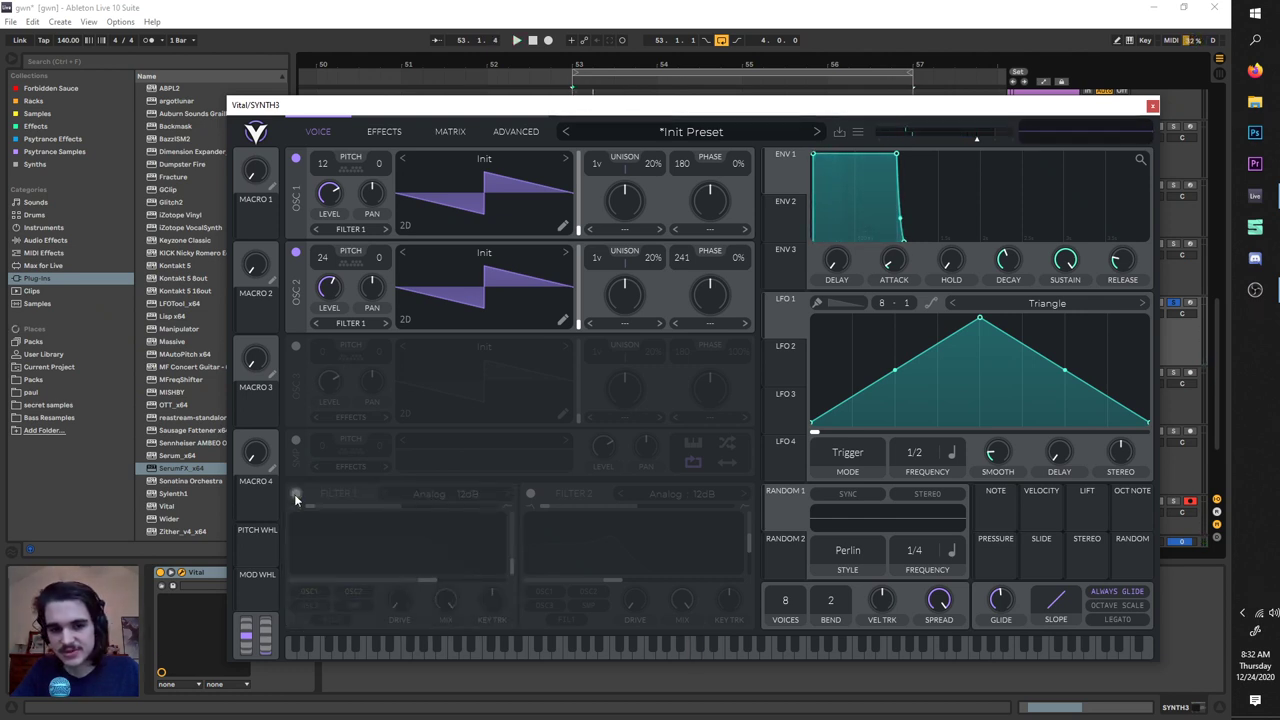
pyautogui.click(295, 494)
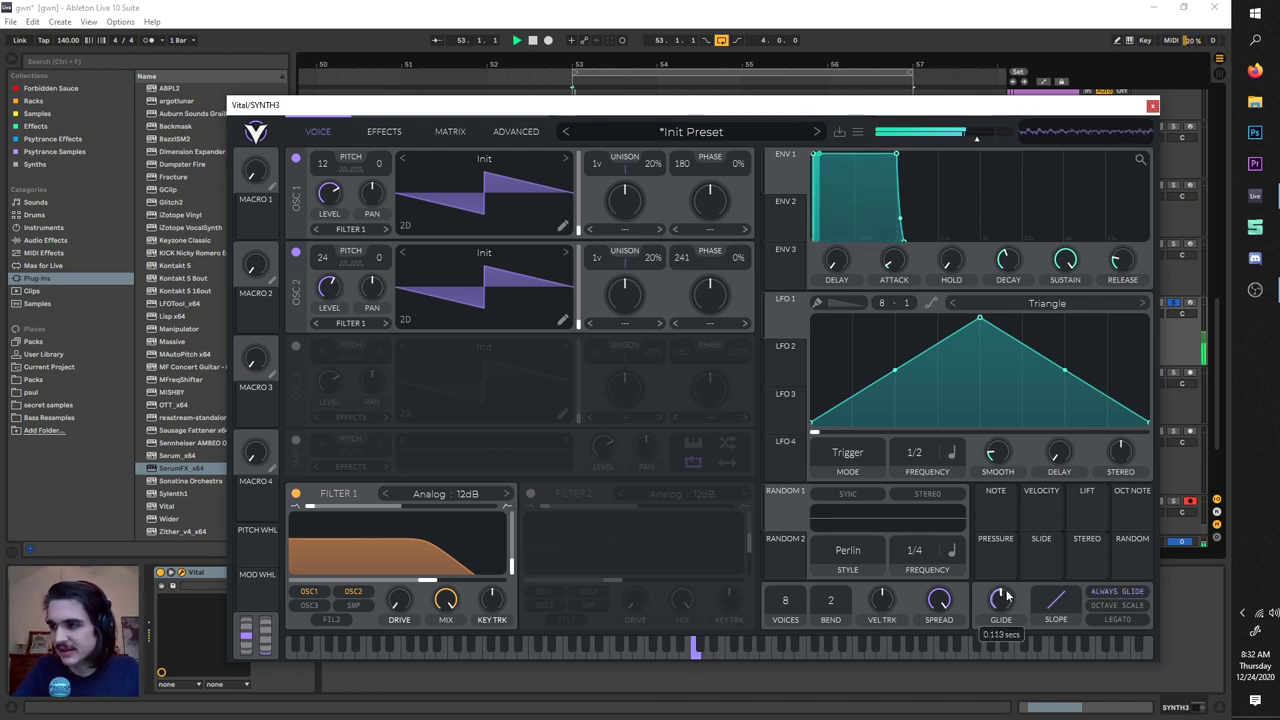
# Step: Check SYNTH3's Vital effects, compare the sound with the compressor off and on, and close the plug-in window
pyautogui.click(385, 132)
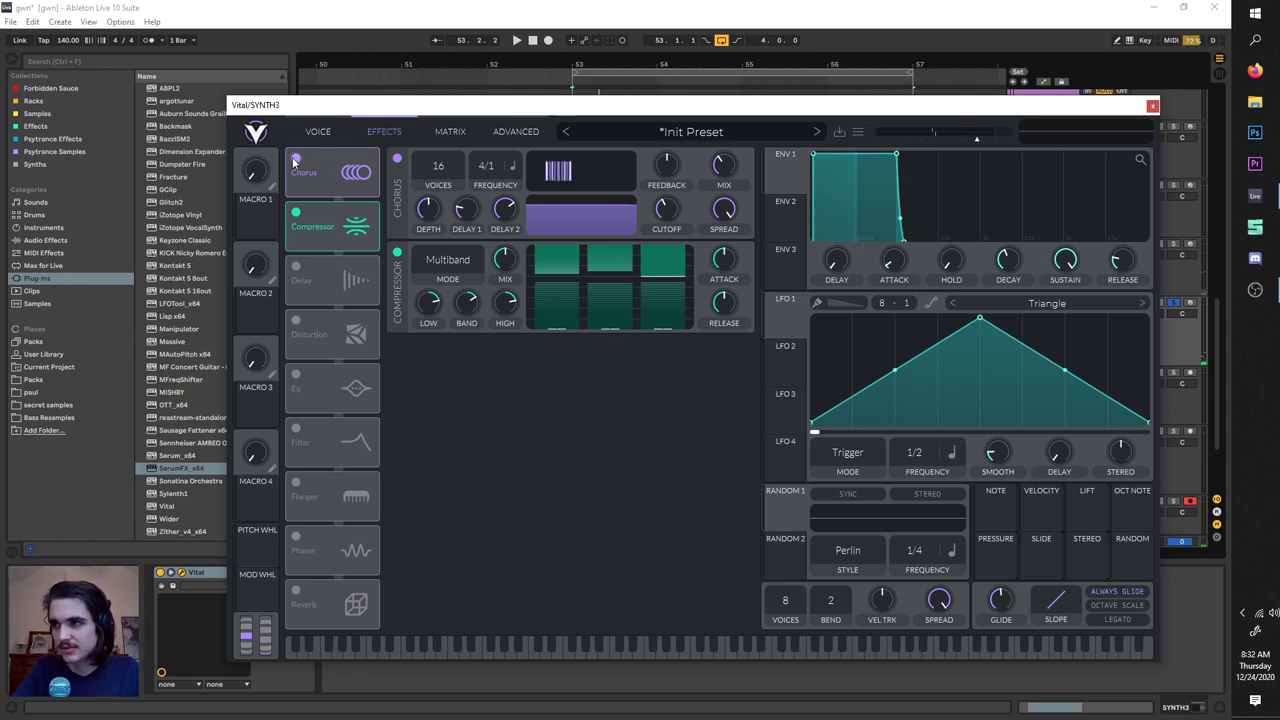
pyautogui.press('space')
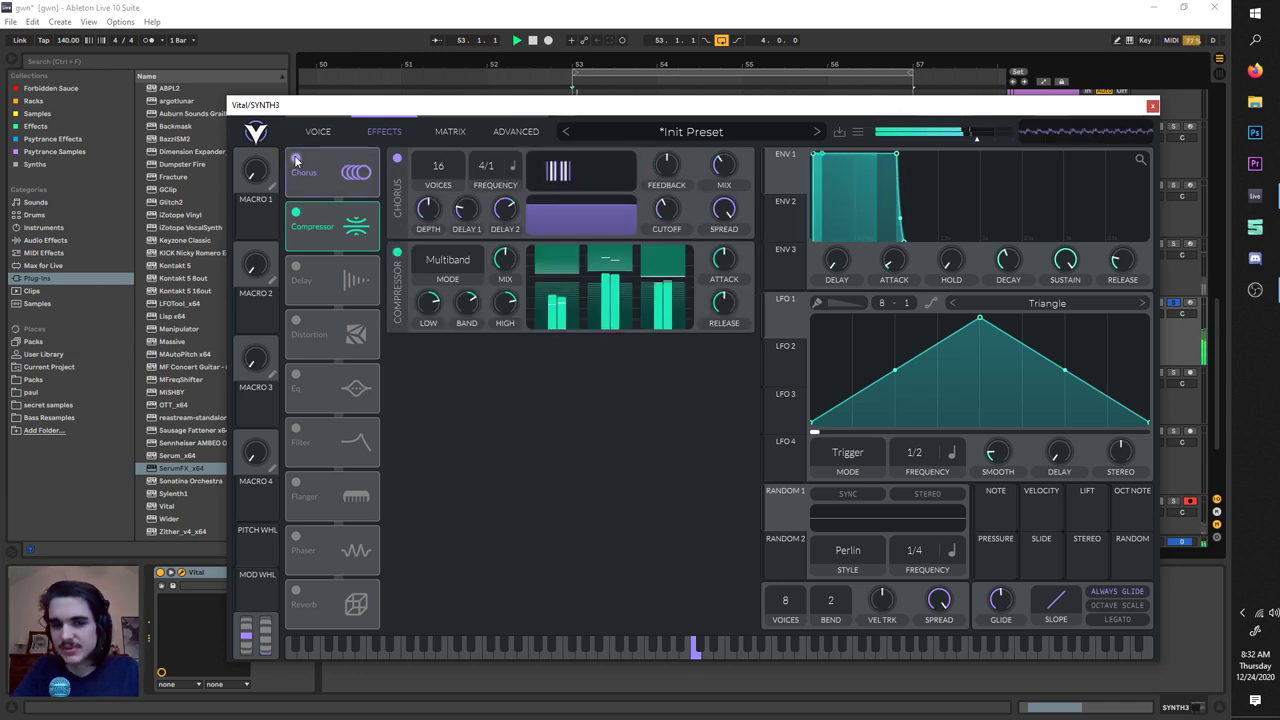
pyautogui.click(296, 212)
pyautogui.click(296, 212)
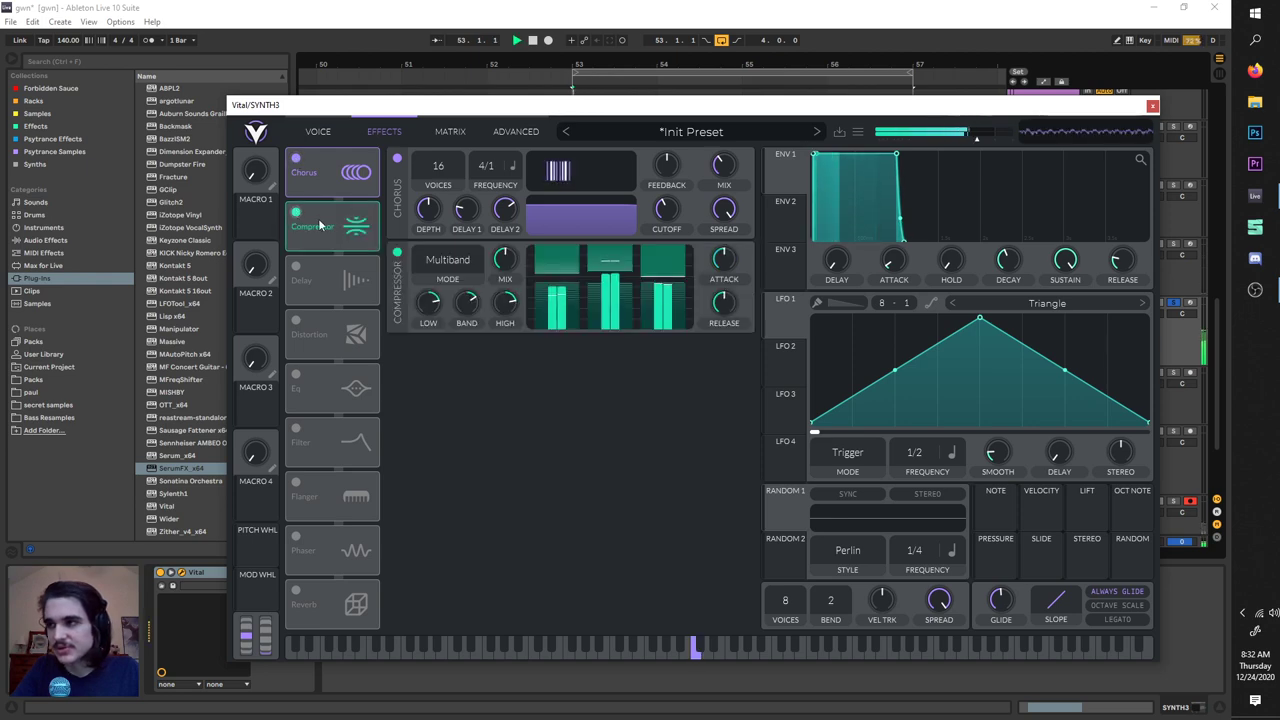
pyautogui.press('space')
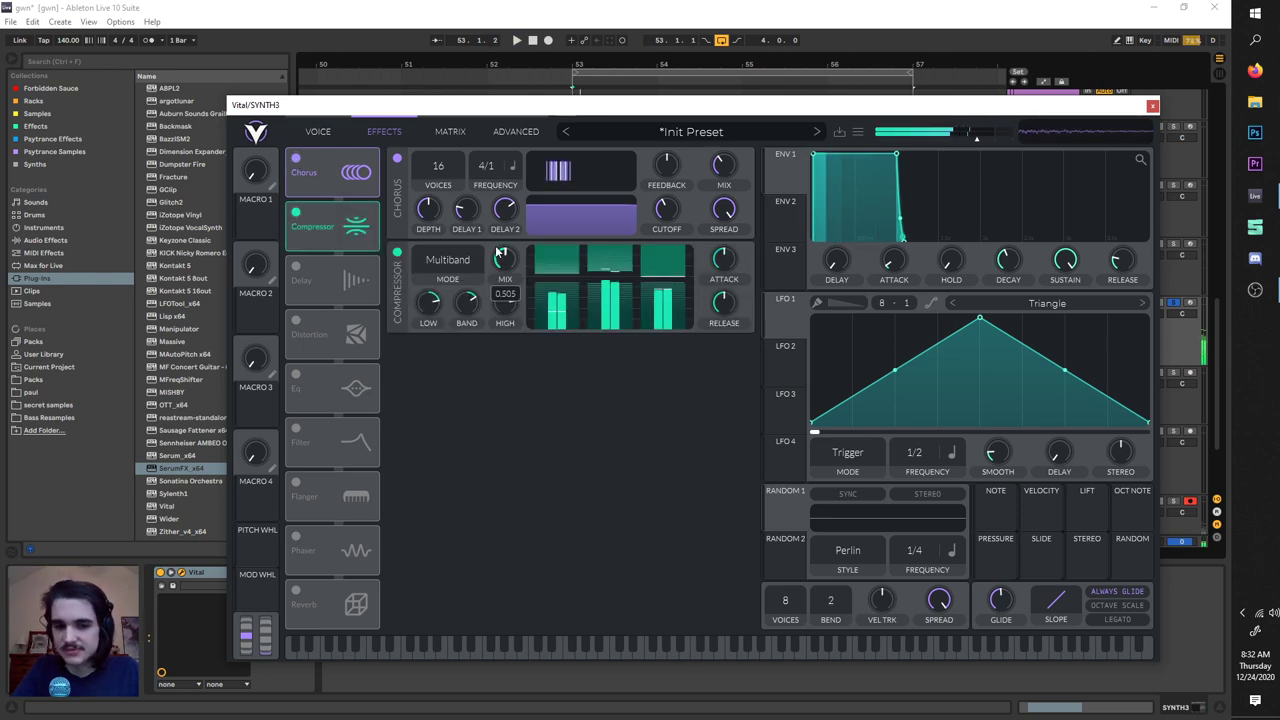
pyautogui.press('space')
pyautogui.press('space')
pyautogui.press('space')
pyautogui.click(1153, 106)
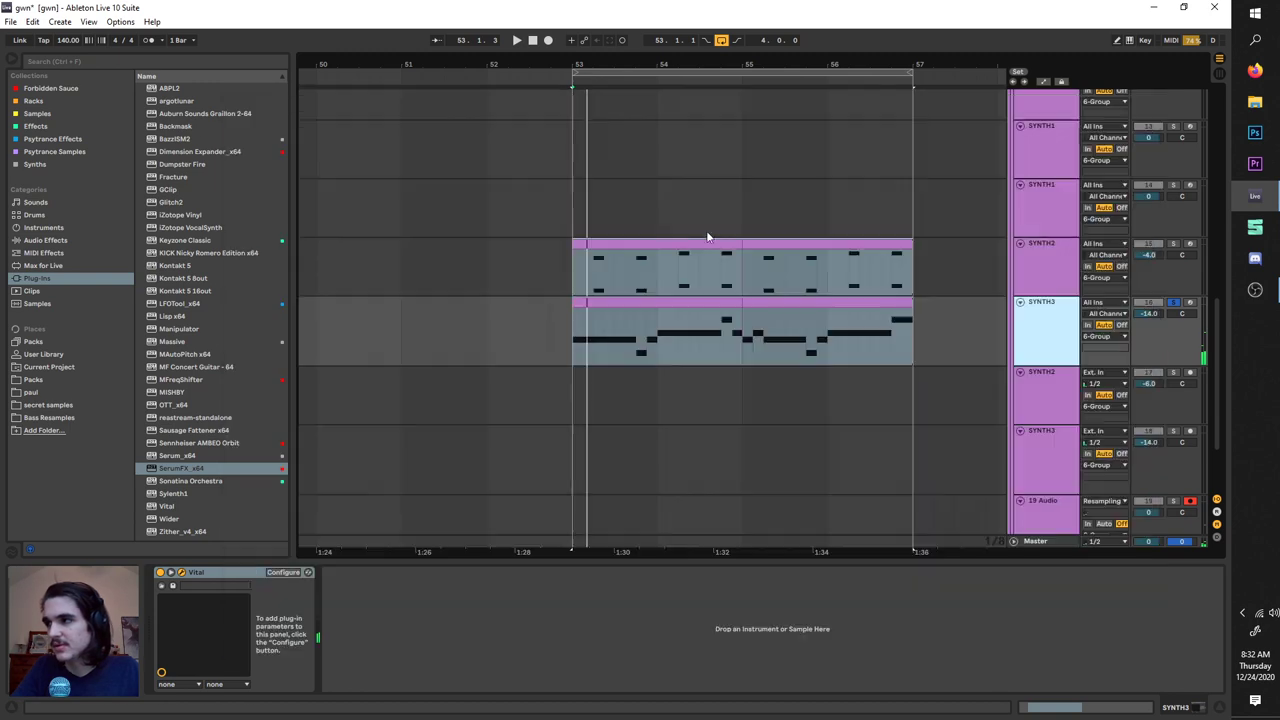
# Step: Copy four bars of the KICKSNARE and HATS clips from the first Build and move the loop to the Build at bar 65
pyautogui.scroll(-2, 656, 196)
pyautogui.scroll(-4, 650, 175)
pyautogui.scroll(-2, 646, 160)
pyautogui.scroll(10, 641, 170)
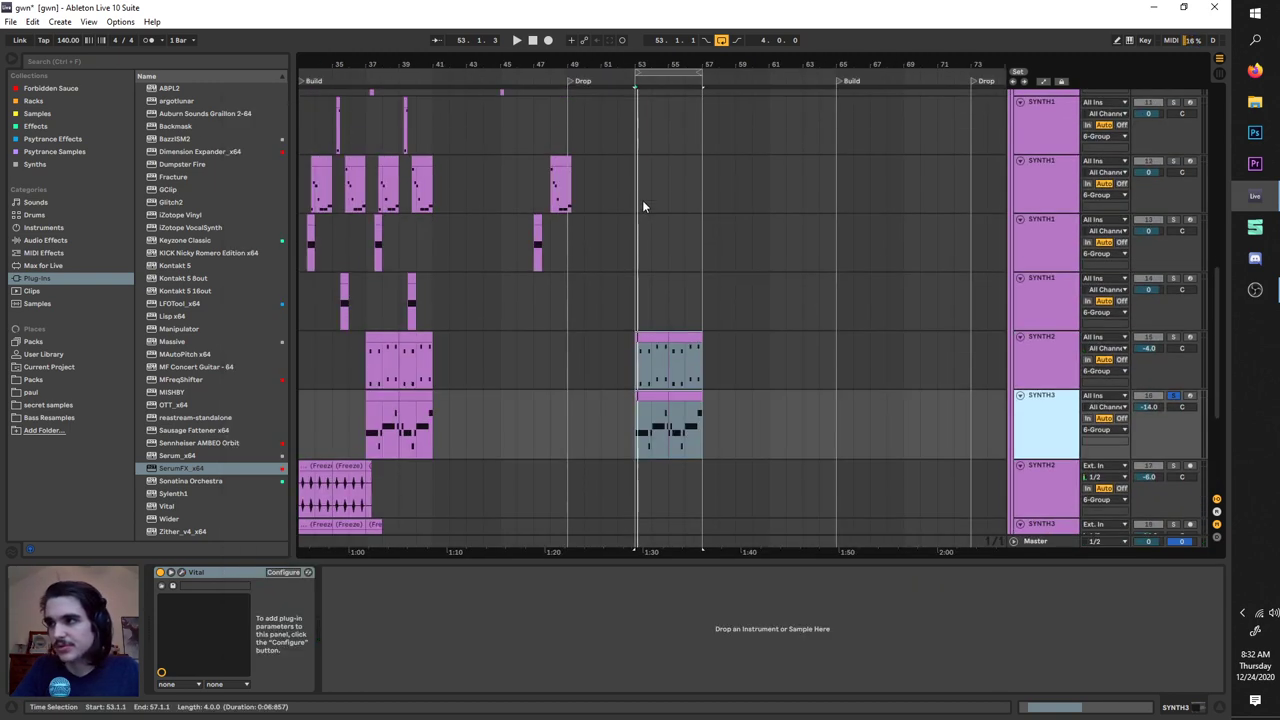
pyautogui.scroll(3, 600, 190)
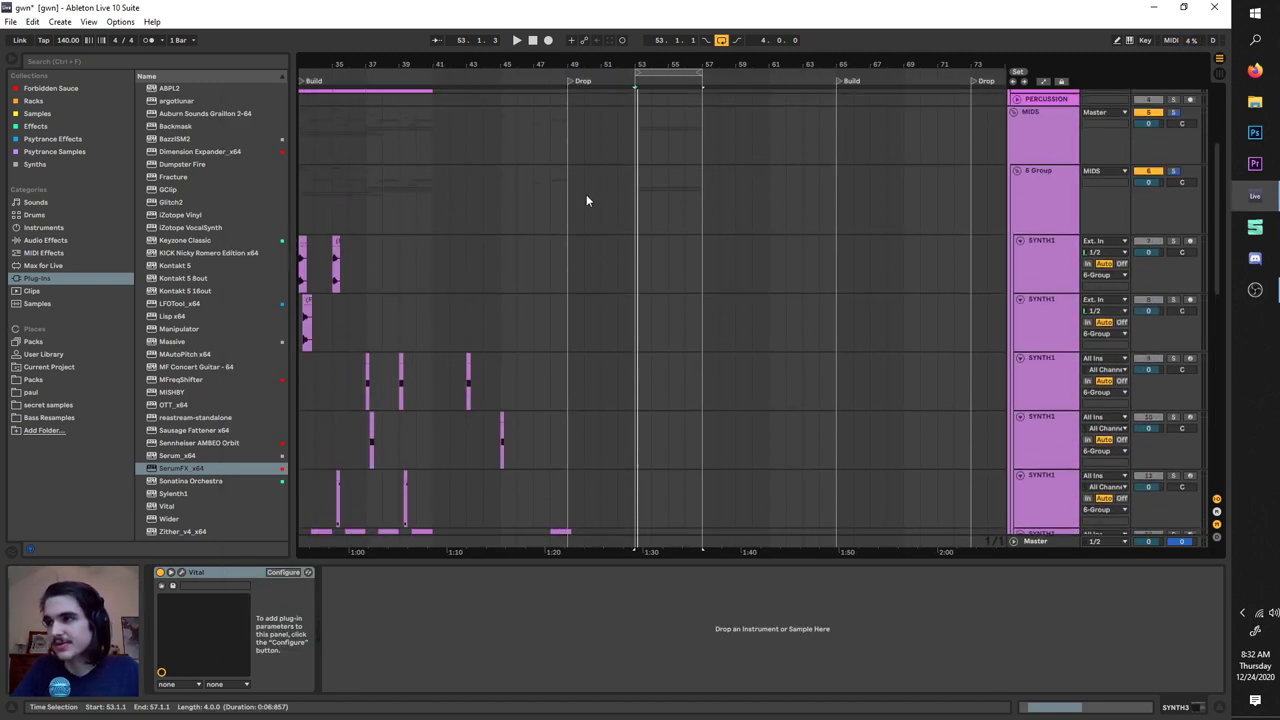
pyautogui.scroll(-3, 560, 185)
pyautogui.scroll(5, 500, 170)
pyautogui.moveTo(489, 190); pyautogui.dragTo(463, 115)
pyautogui.moveTo(600, 72); pyautogui.dragTo(688, 73)
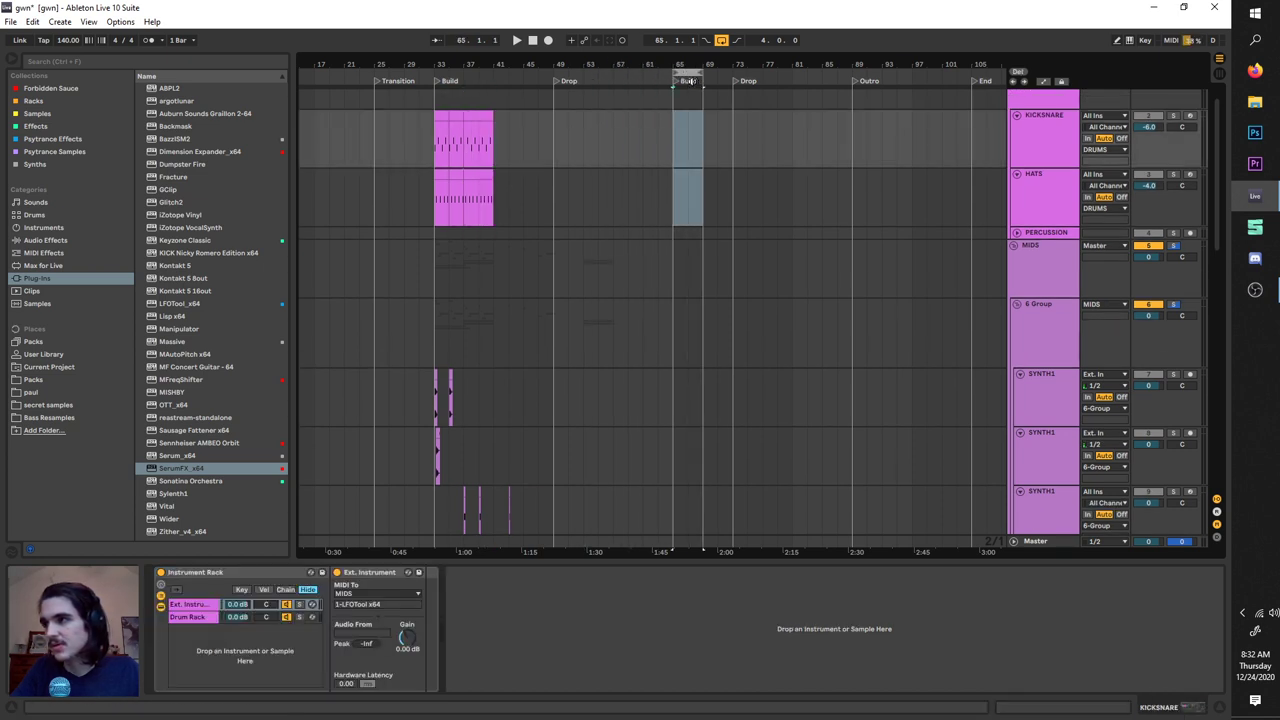
# Step: Paste the copied drum clips at bar 65 on KICKSNARE and HATS and play them
pyautogui.scroll(4, 682, 146)
pyautogui.click(654, 121)
pyautogui.hotkey('ctrl', 'v')
pyautogui.press('space')
# Step: Save the current Live Set
pyautogui.scroll(-2, 629, 257)
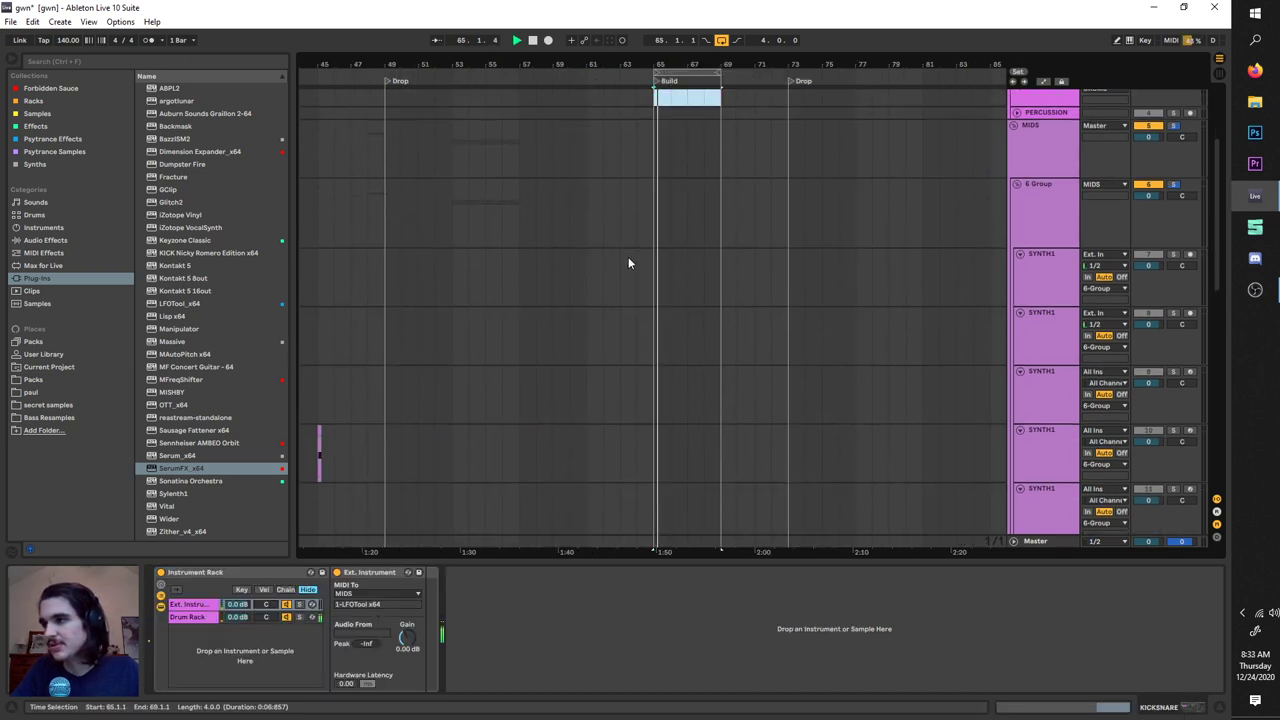
pyautogui.scroll(-4, 629, 258)
pyautogui.scroll(-10, 500, 374)
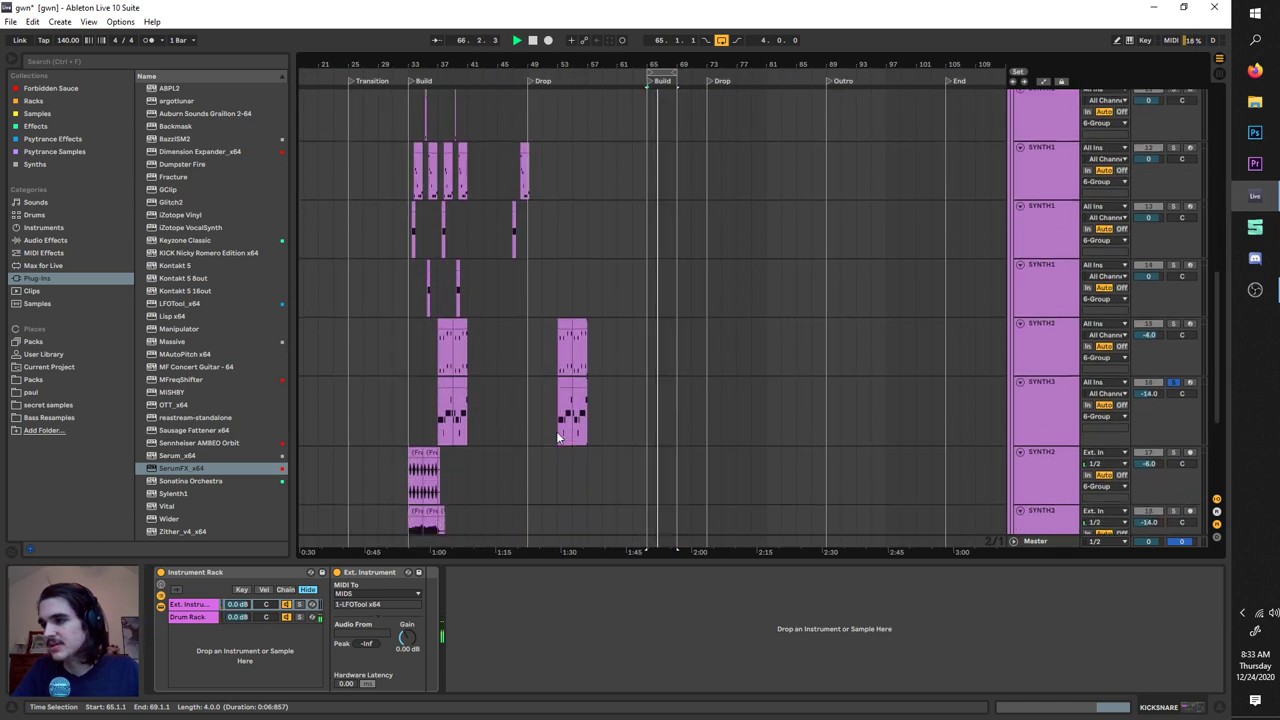
pyautogui.click(10, 21)
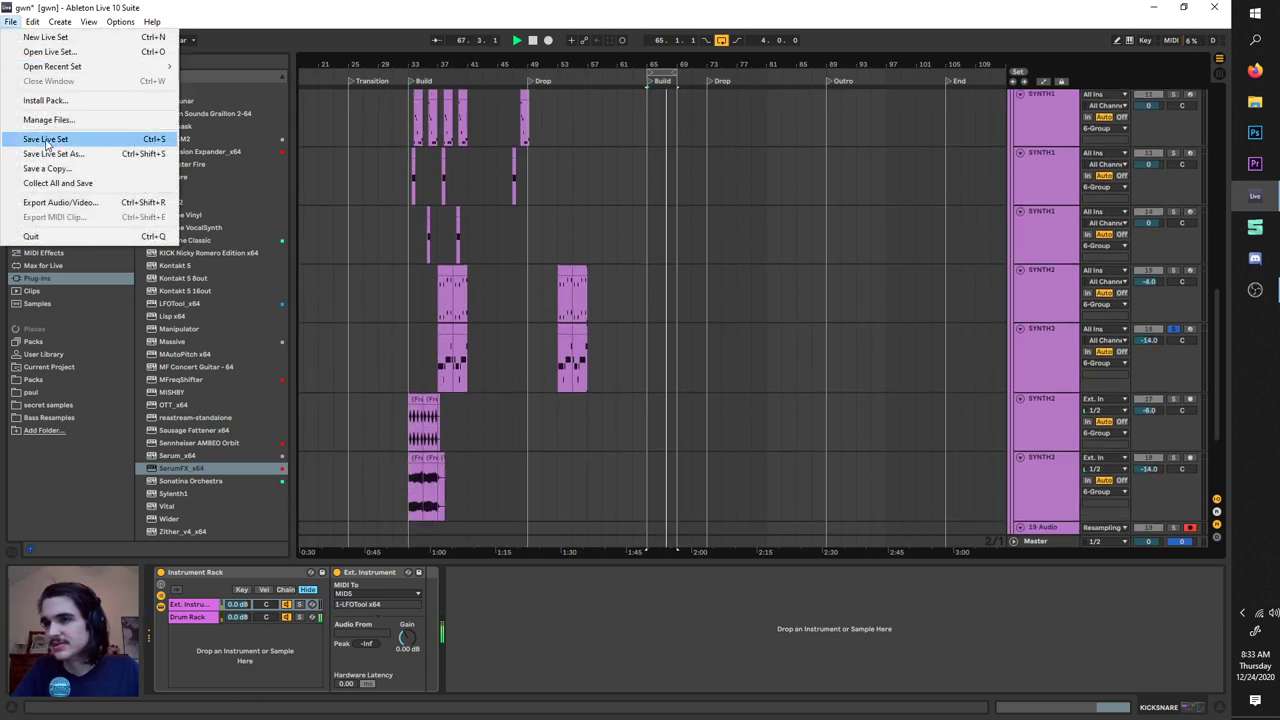
pyautogui.click(46, 143)
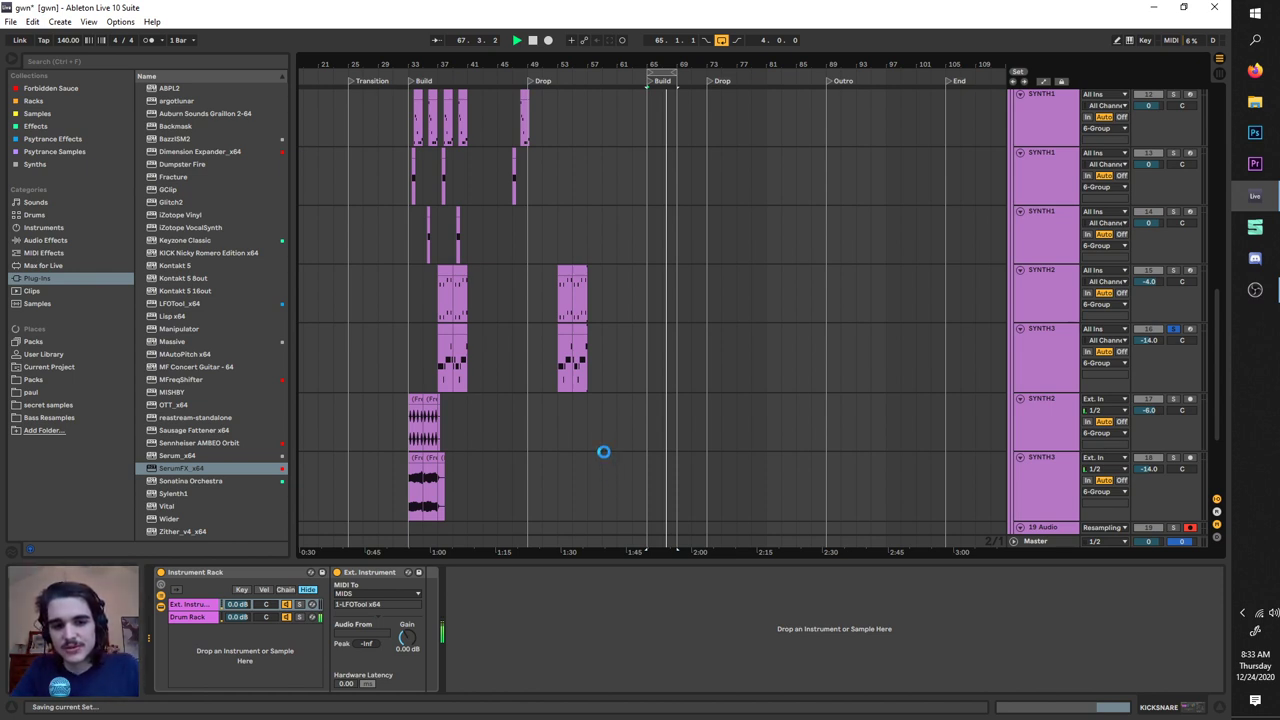
# Step: Delete the synth tracks' clips from bar 33 up to the second Build and select the looped bars 65 to 69
pyautogui.moveTo(628, 482); pyautogui.dragTo(408, 57)
pyautogui.press('Delete')
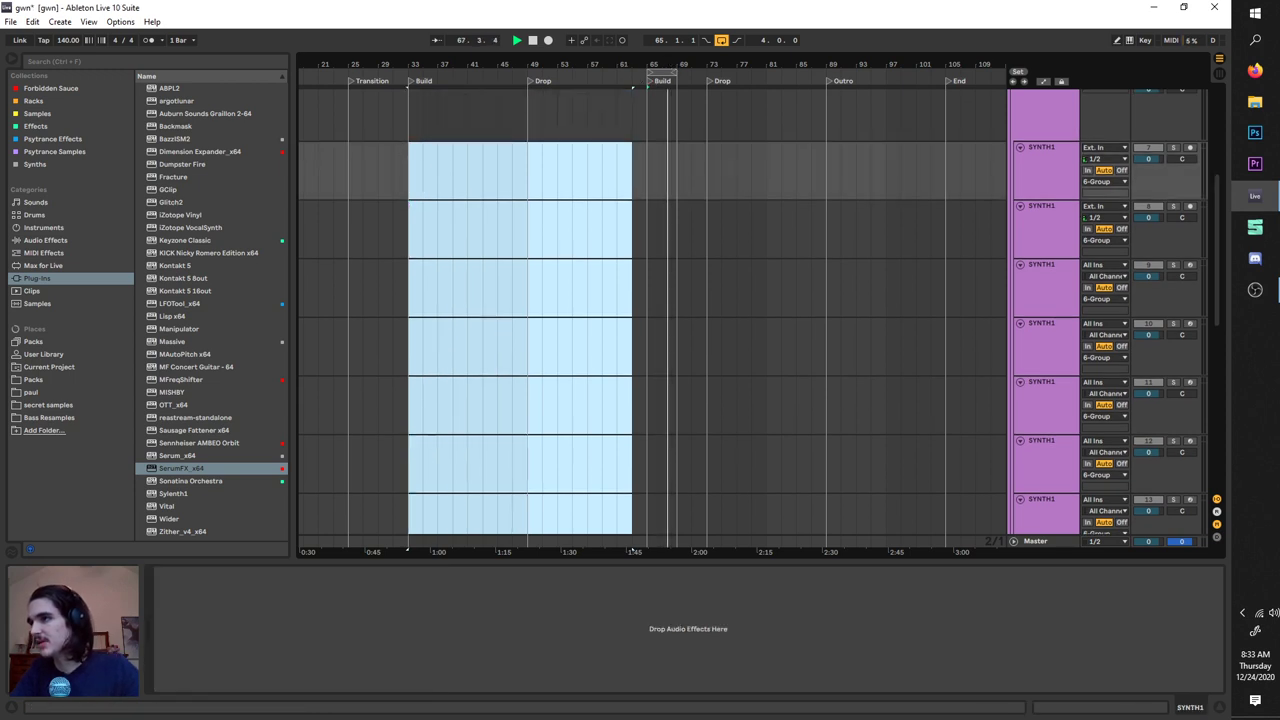
pyautogui.click(660, 73)
pyautogui.scroll(3, 644, 140)
pyautogui.press('space')
pyautogui.scroll(2, 668, 205)
pyautogui.hscroll(2, 660, 224)
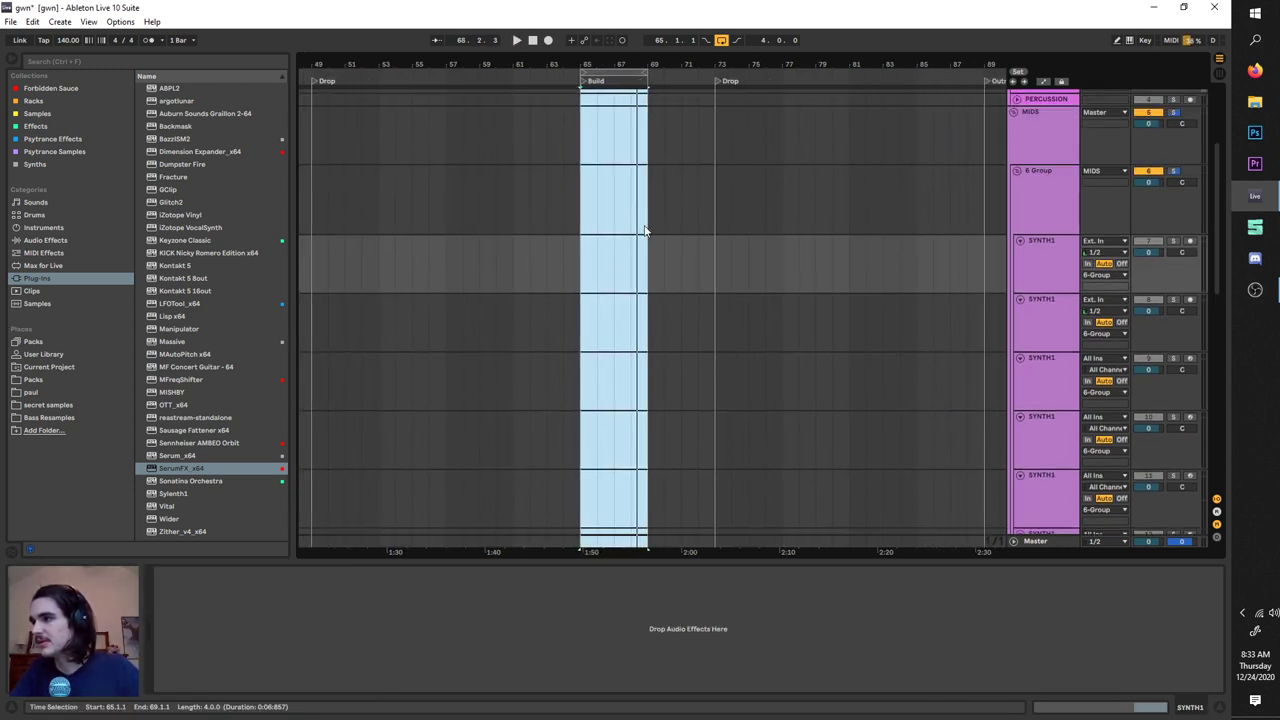
pyautogui.rightClick(1073, 147)
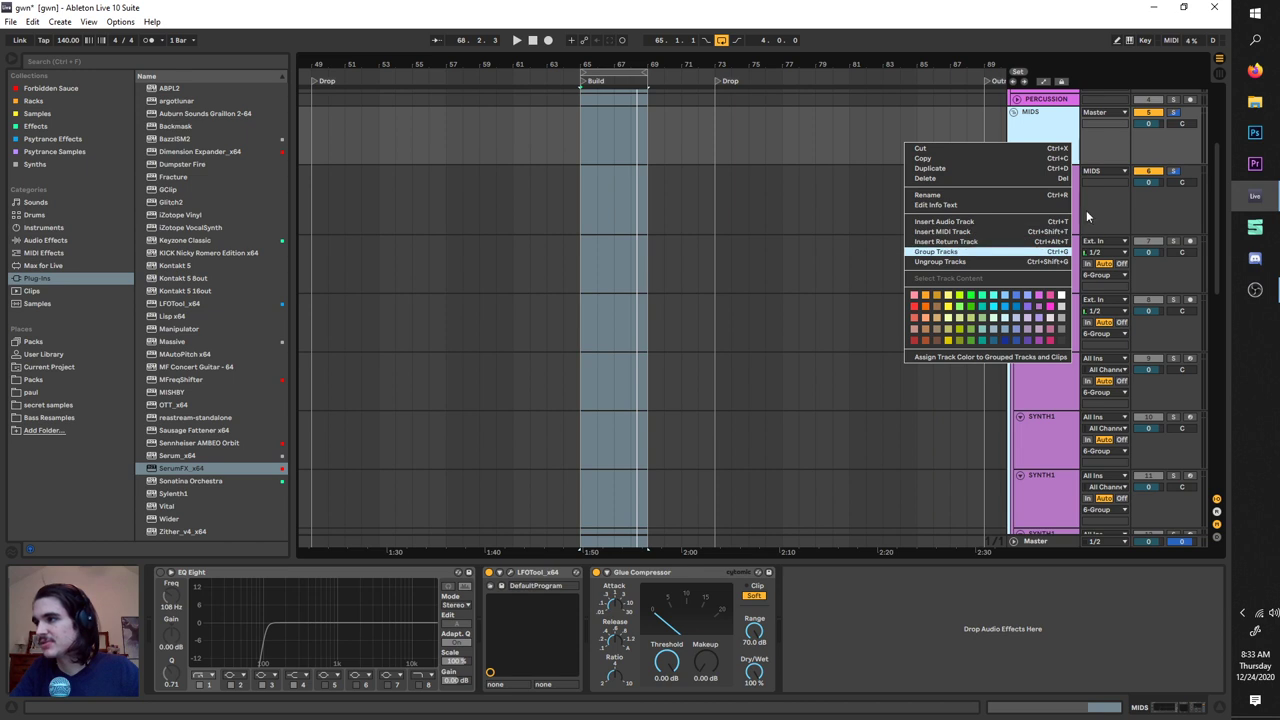
pyautogui.rightClick(1071, 210)
pyautogui.rightClick(1060, 196)
pyautogui.click(1098, 287)
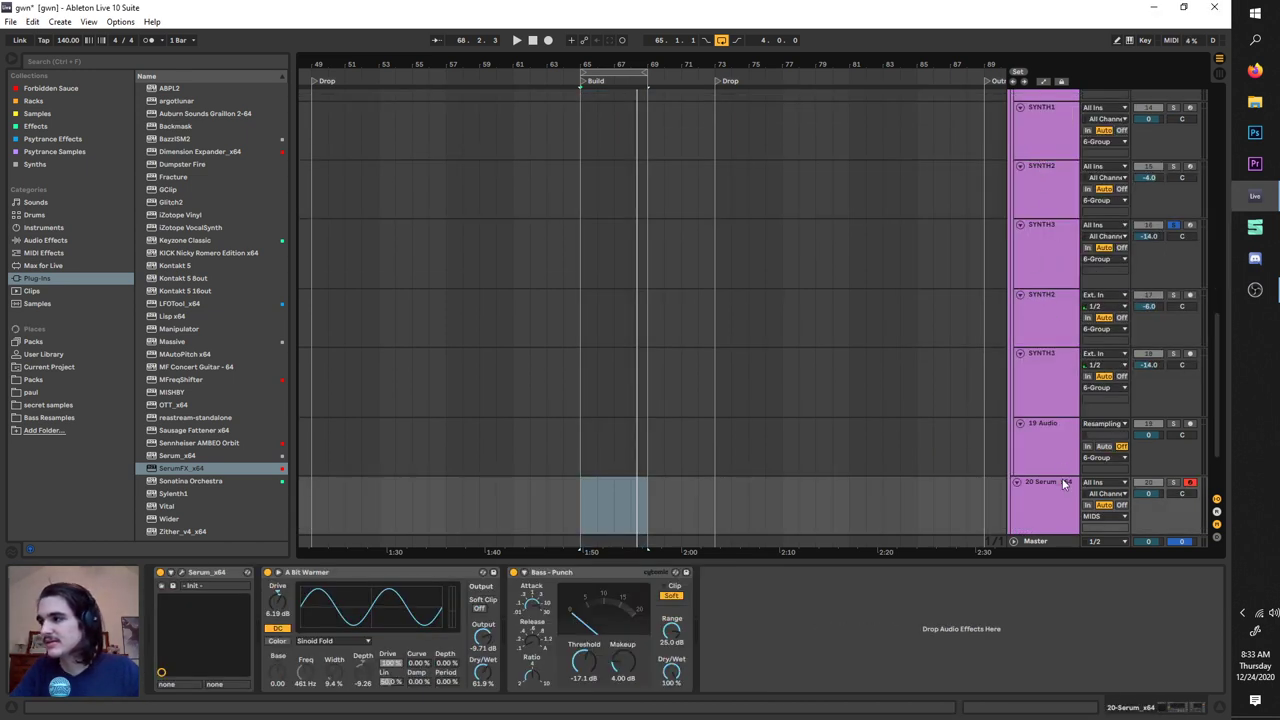
# Step: Move the Serum_x64 track to the top of the MIDS group, directly above the nested synth group
pyautogui.moveTo(1062, 478); pyautogui.dragTo(1030, 250)
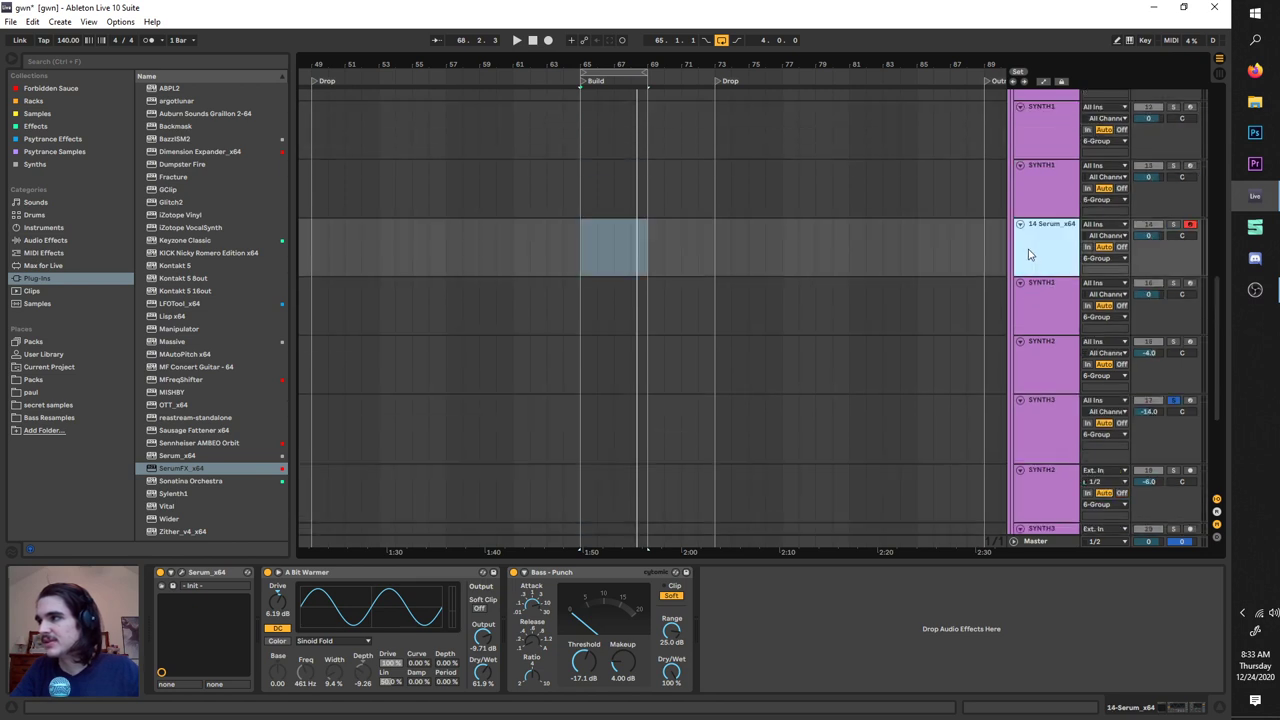
pyautogui.press('Delete')
pyautogui.scroll(5, 1033, 255)
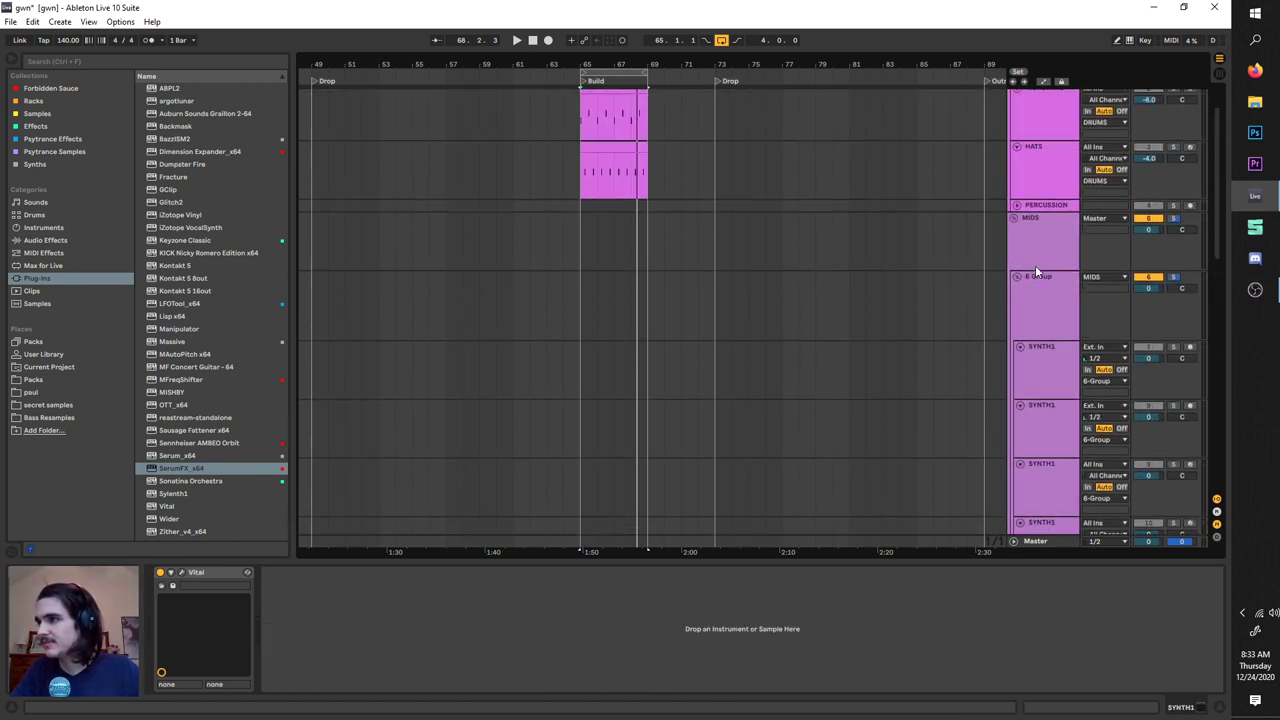
pyautogui.click(1050, 321)
pyautogui.hotkey('ctrl', 'v')
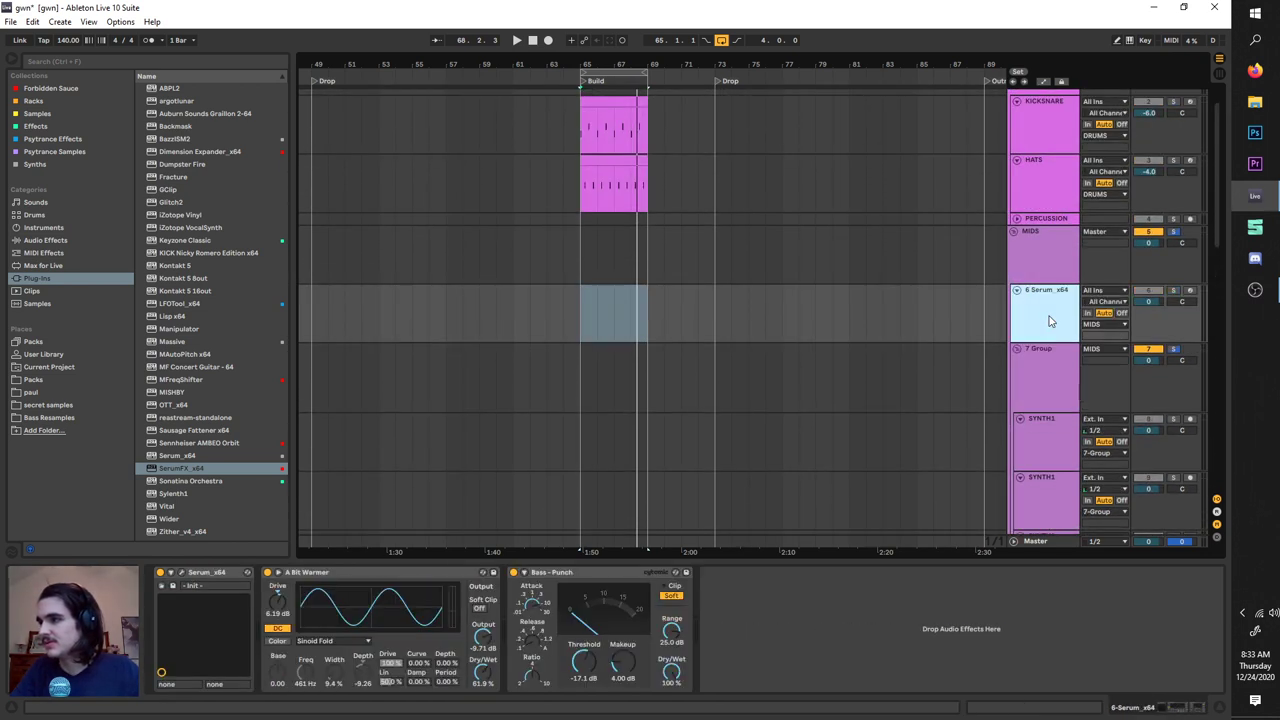
# Step: Remove A Bit Warmer and Bass - Punch from the Serum track, and load Vital in place of Serum
pyautogui.click(300, 574)
pyautogui.press('Delete')
pyautogui.press('Delete')
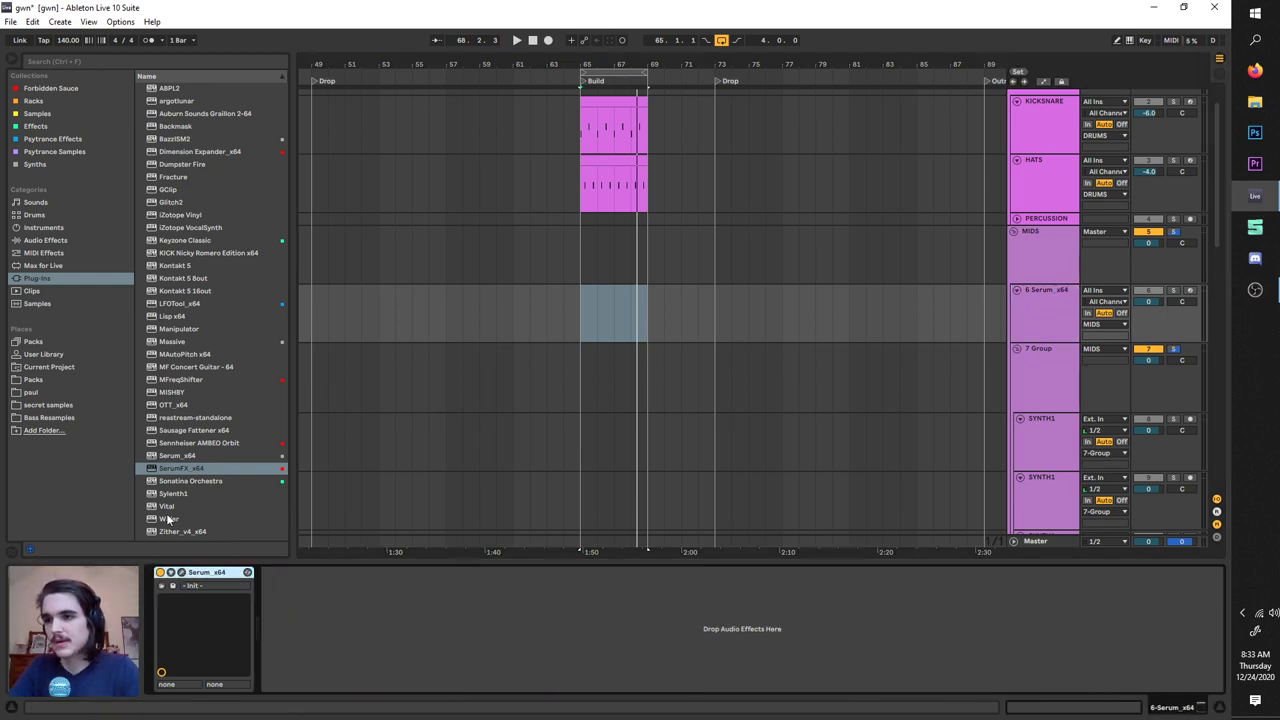
pyautogui.click(155, 506)
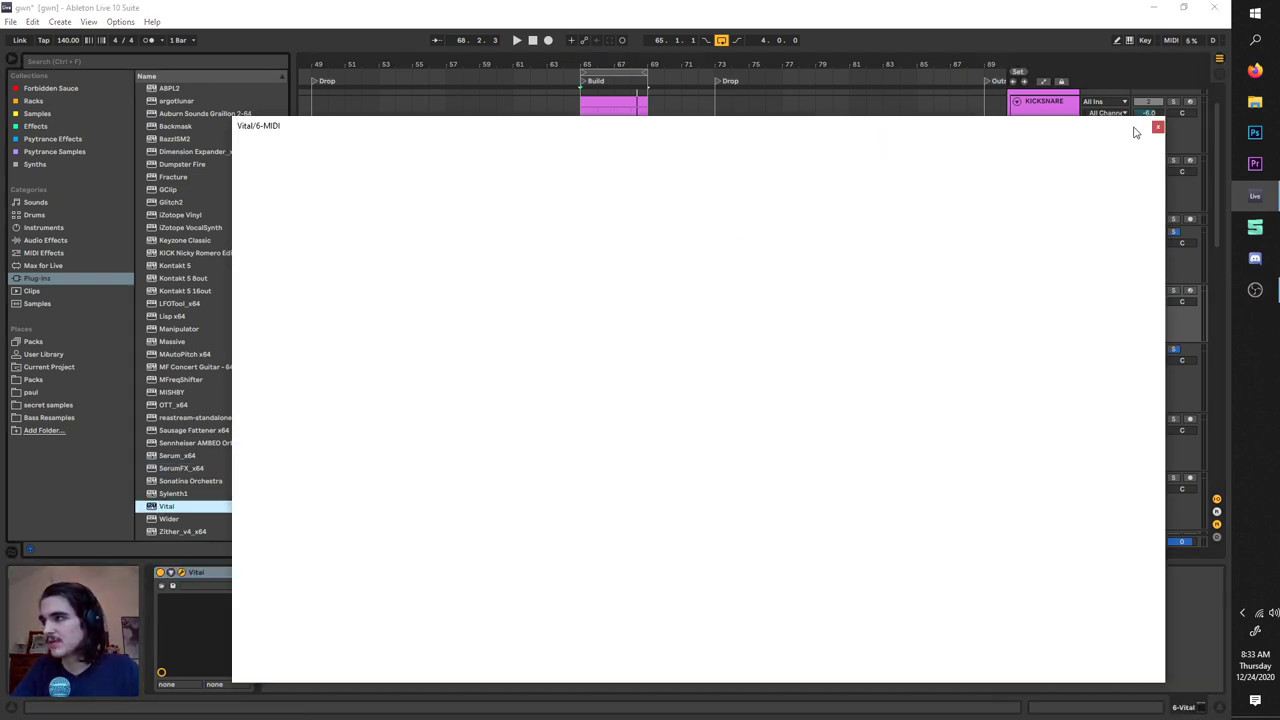
pyautogui.click(766, 6)
pyautogui.moveTo(675, 128); pyautogui.dragTo(710, 423)
# Step: Insert a one-bar MIDI clip at bar 65 on the Vital track and draw a one-beat F2 note at its start
pyautogui.moveTo(600, 300); pyautogui.dragTo(586, 292)
pyautogui.rightClick(586, 291)
pyautogui.click(630, 401)
pyautogui.moveTo(584, 419); pyautogui.dragTo(967, 431)
pyautogui.doubleClick(340, 535)
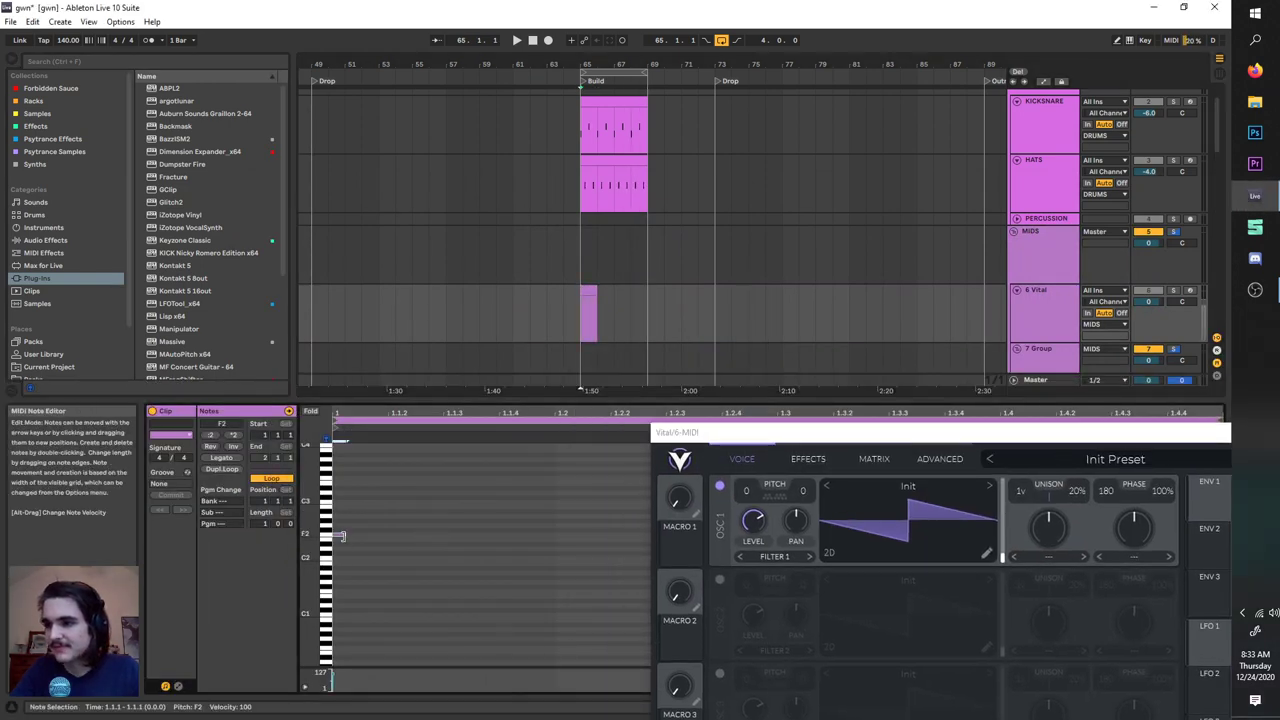
pyautogui.moveTo(344, 535); pyautogui.dragTo(555, 535)
pyautogui.press('space')
pyautogui.press('space')
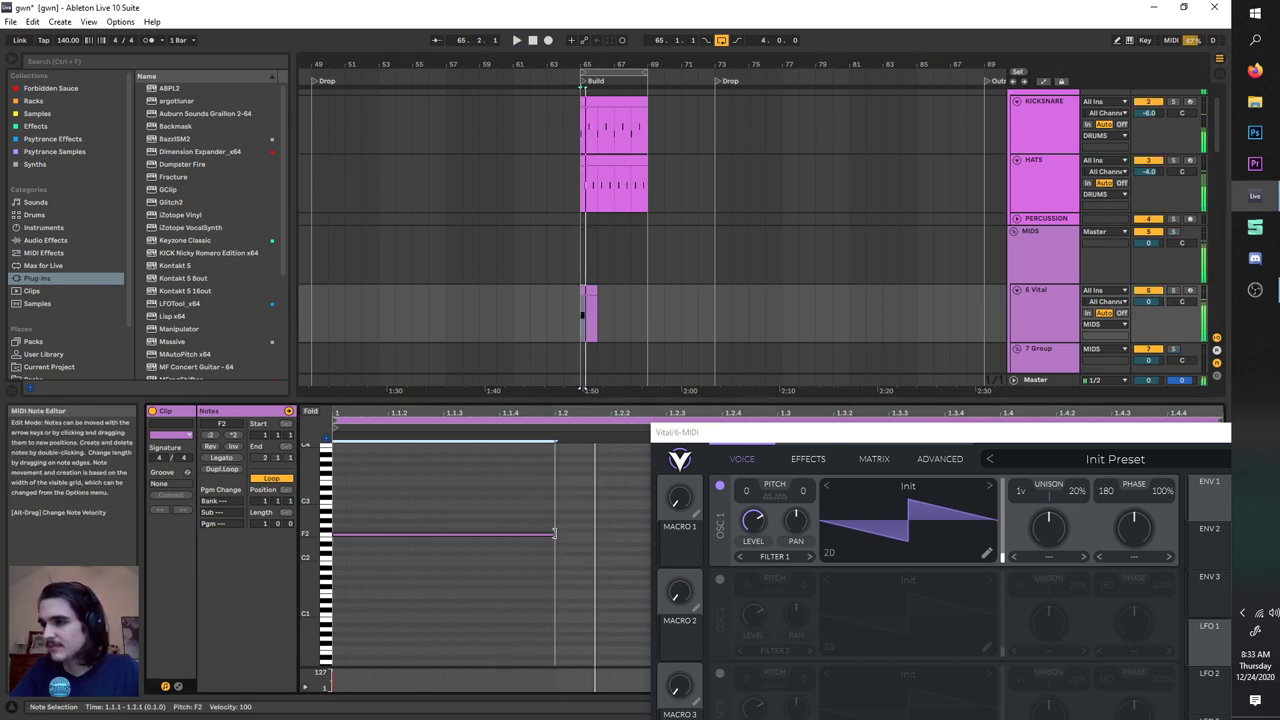
# Step: Transpose the note down to F0 and lengthen it to two beats, ending at 1.3
pyautogui.hotkey('shift', 'Down')
pyautogui.hotkey('shift', 'Down')
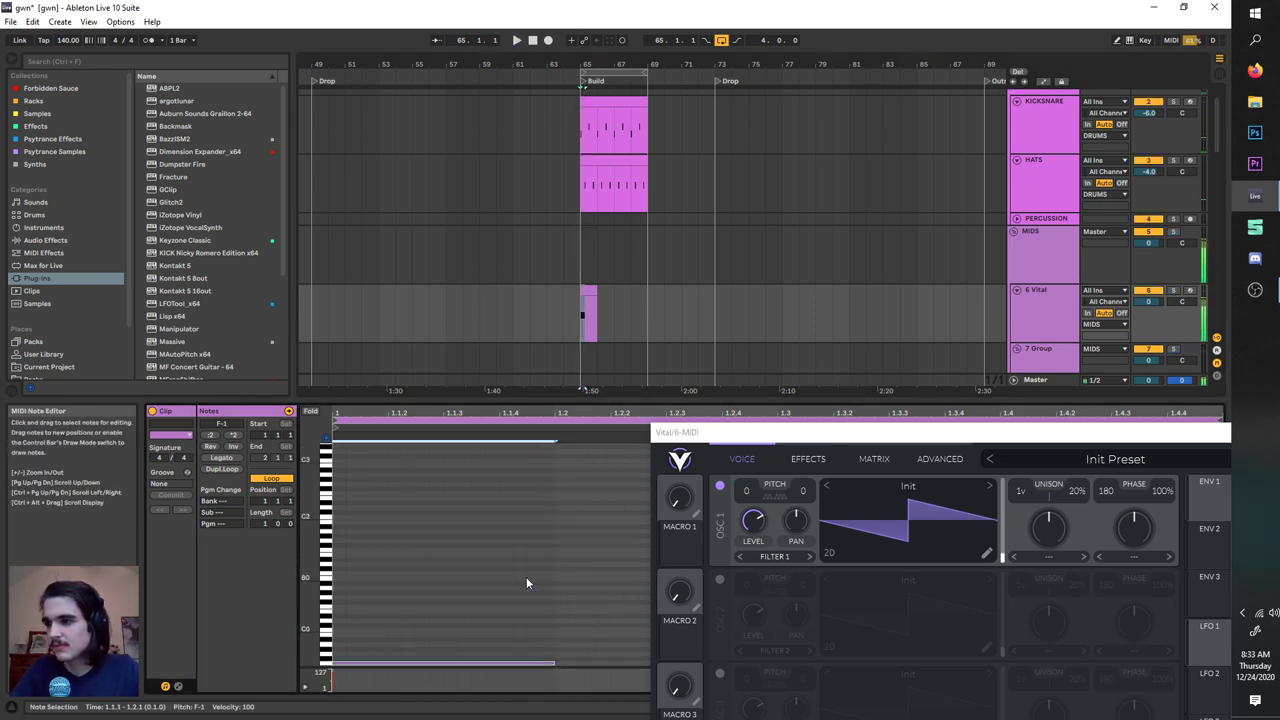
pyautogui.moveTo(545, 612); pyautogui.dragTo(807, 595)
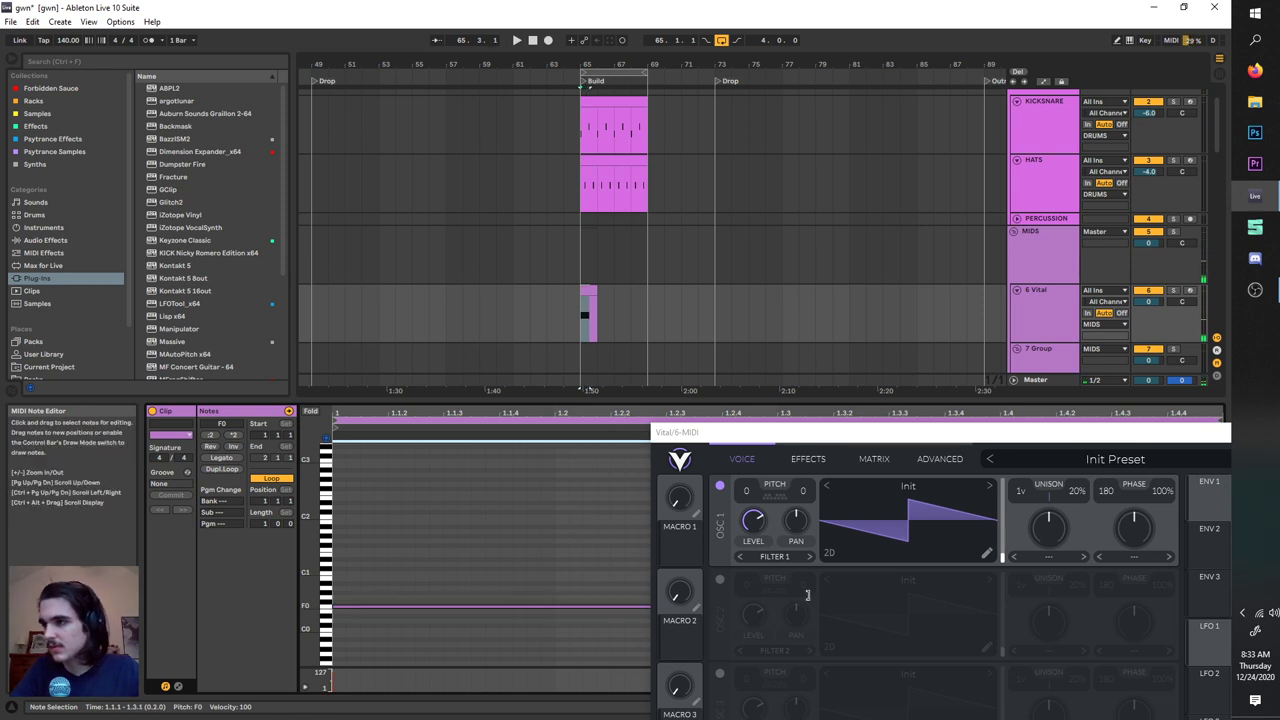
pyautogui.moveTo(718, 442); pyautogui.dragTo(1008, 454)
pyautogui.moveTo(804, 608); pyautogui.dragTo(779, 603)
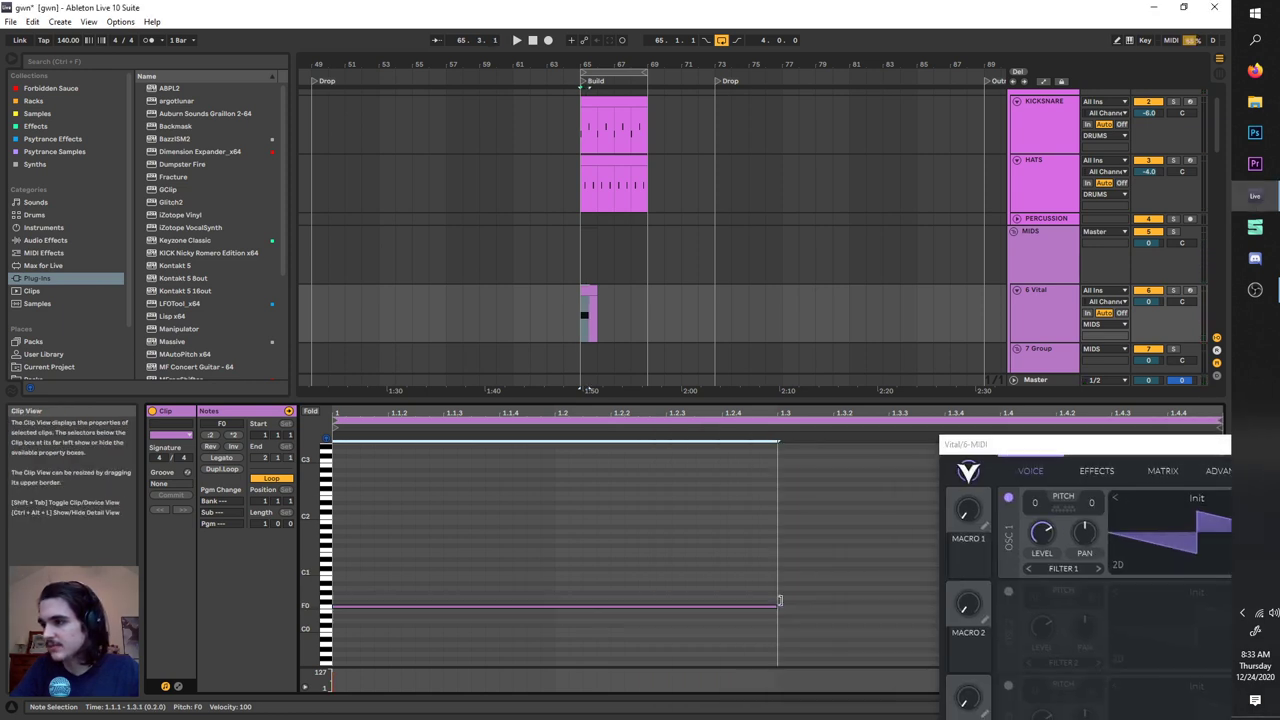
# Step: Set the loop to the first two beats of bar 65 and play the Vital note
pyautogui.scroll(5, 563, 300)
pyautogui.click(670, 313)
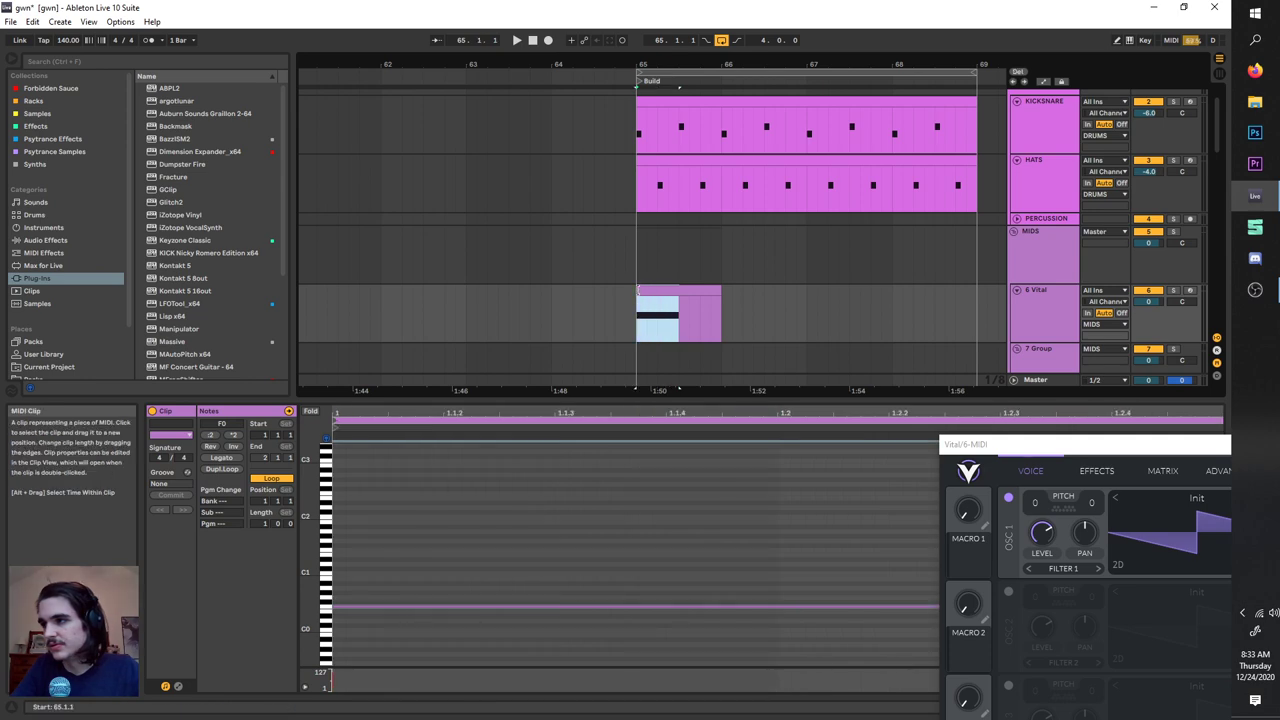
pyautogui.press('space')
pyautogui.moveTo(1143, 453); pyautogui.dragTo(1098, 397)
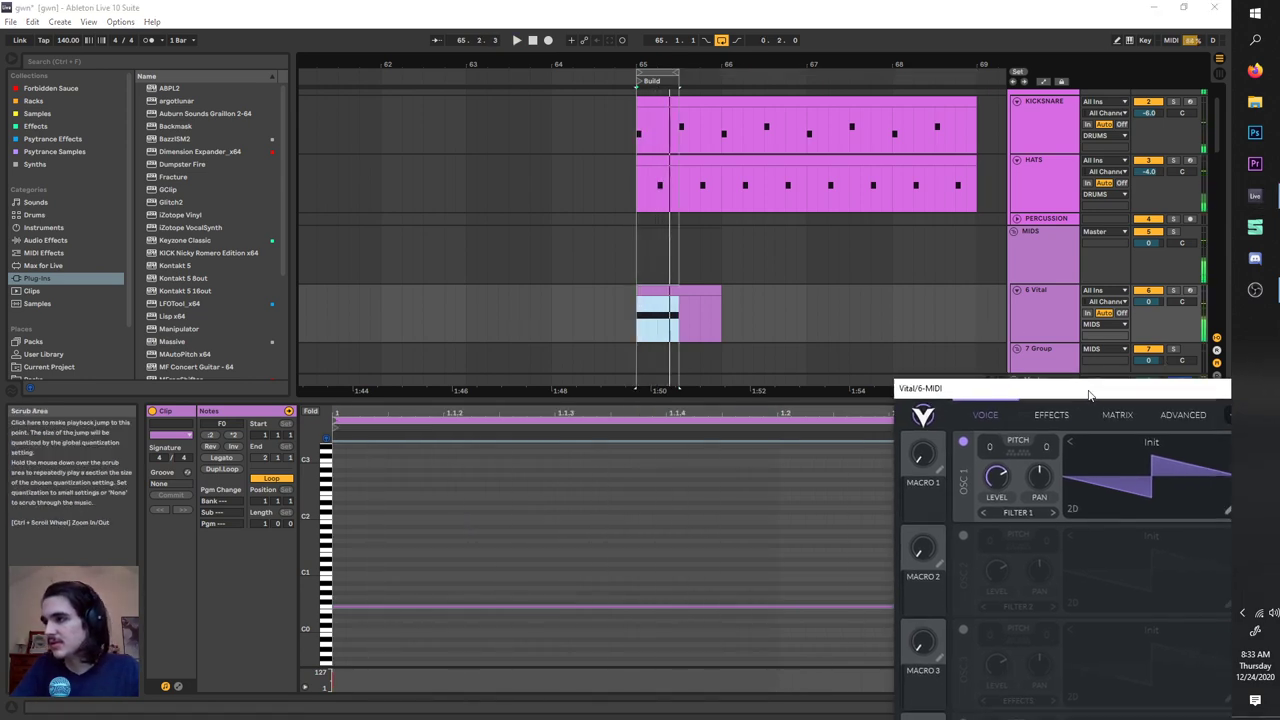
pyautogui.click(620, 620)
pyautogui.press('space')
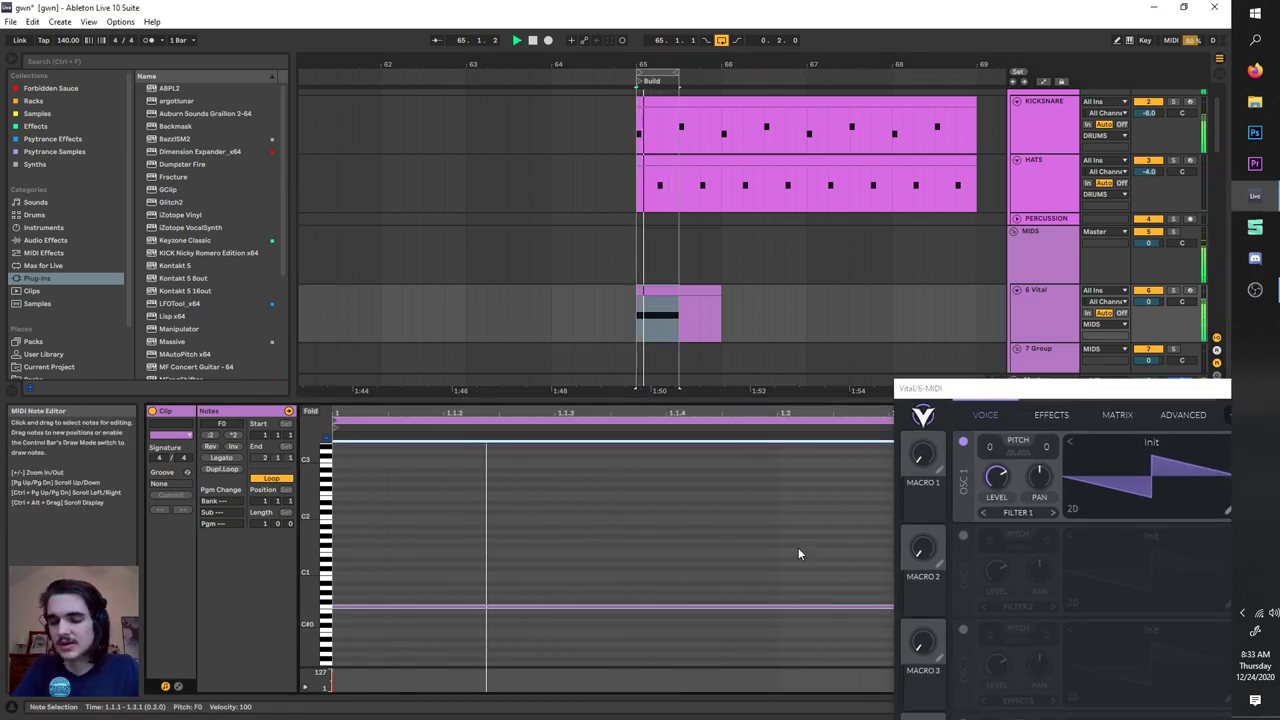
# Step: Bring the Vital window fully into view and browse the Glorkglunk wavetables for oscillator 1 without choosing one
pyautogui.moveTo(1074, 384); pyautogui.dragTo(378, 96)
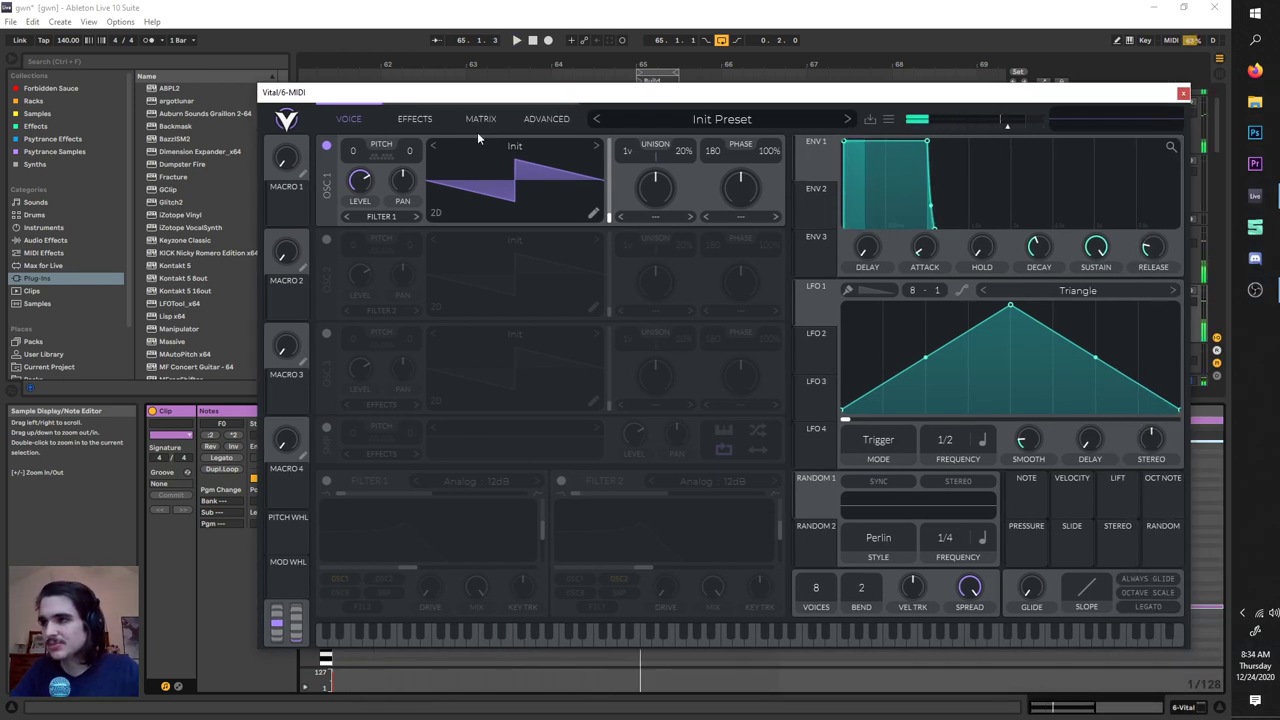
pyautogui.click(510, 146)
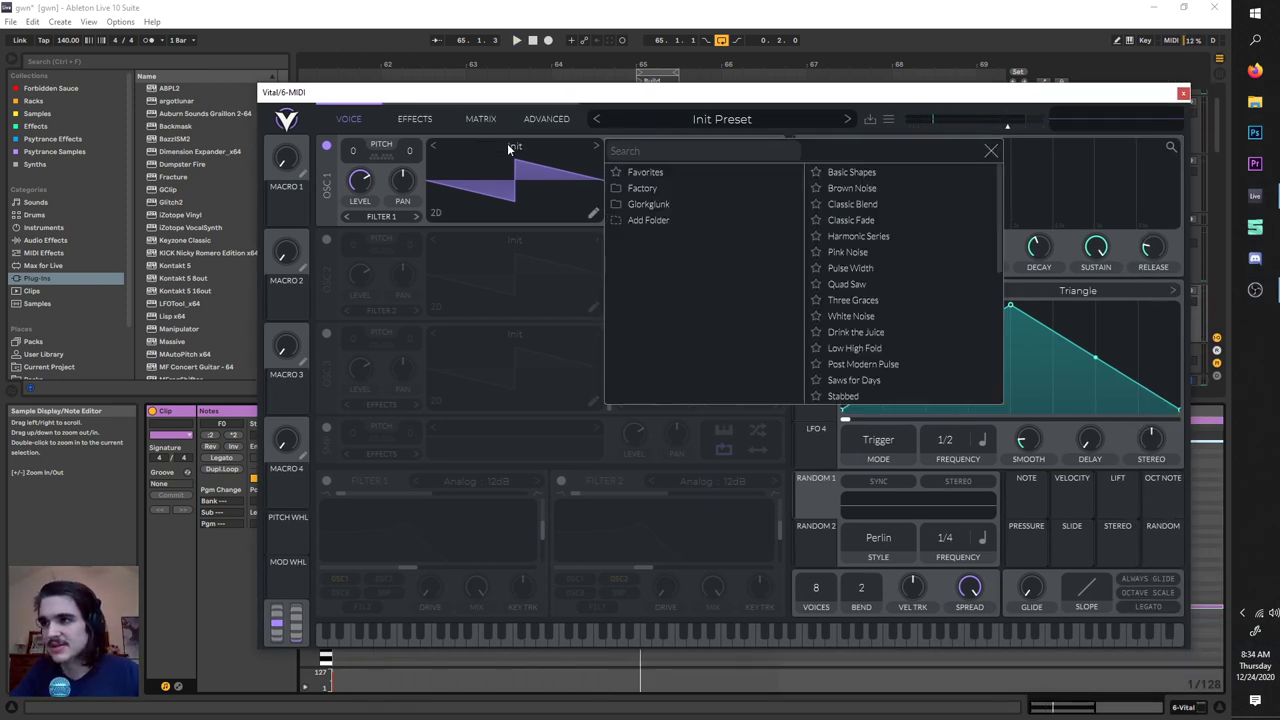
pyautogui.click(648, 204)
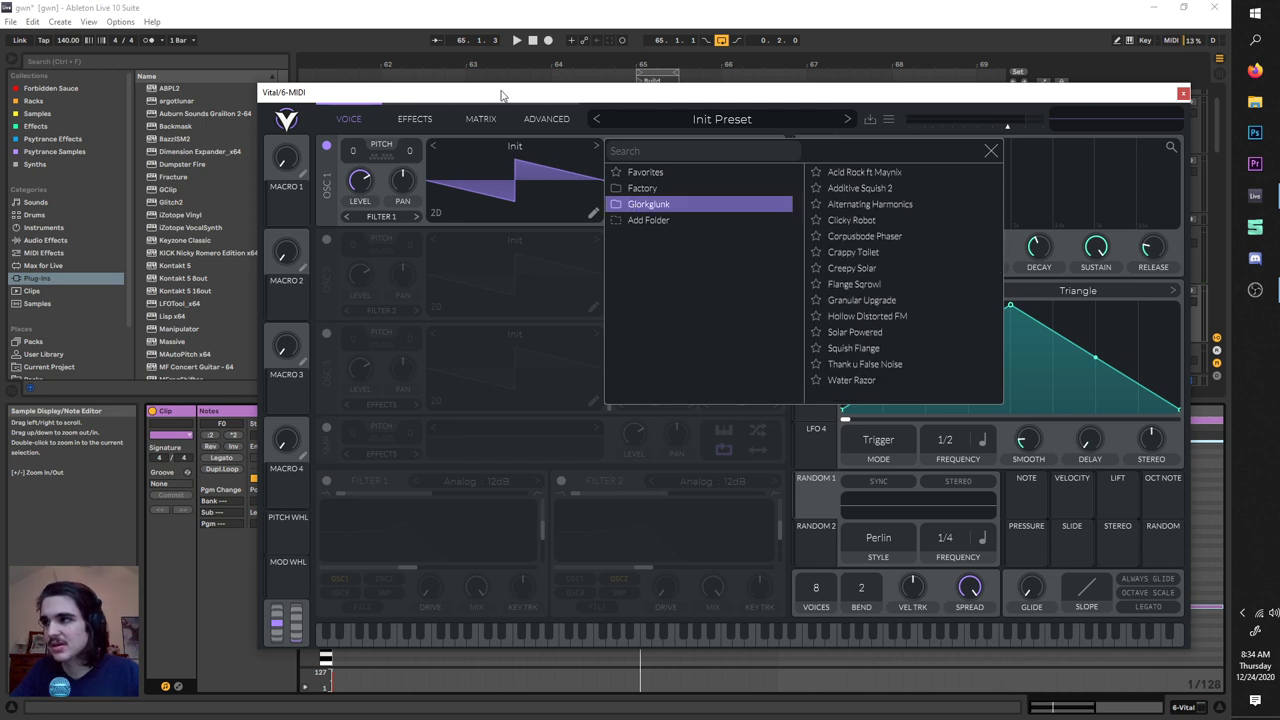
pyautogui.click(991, 151)
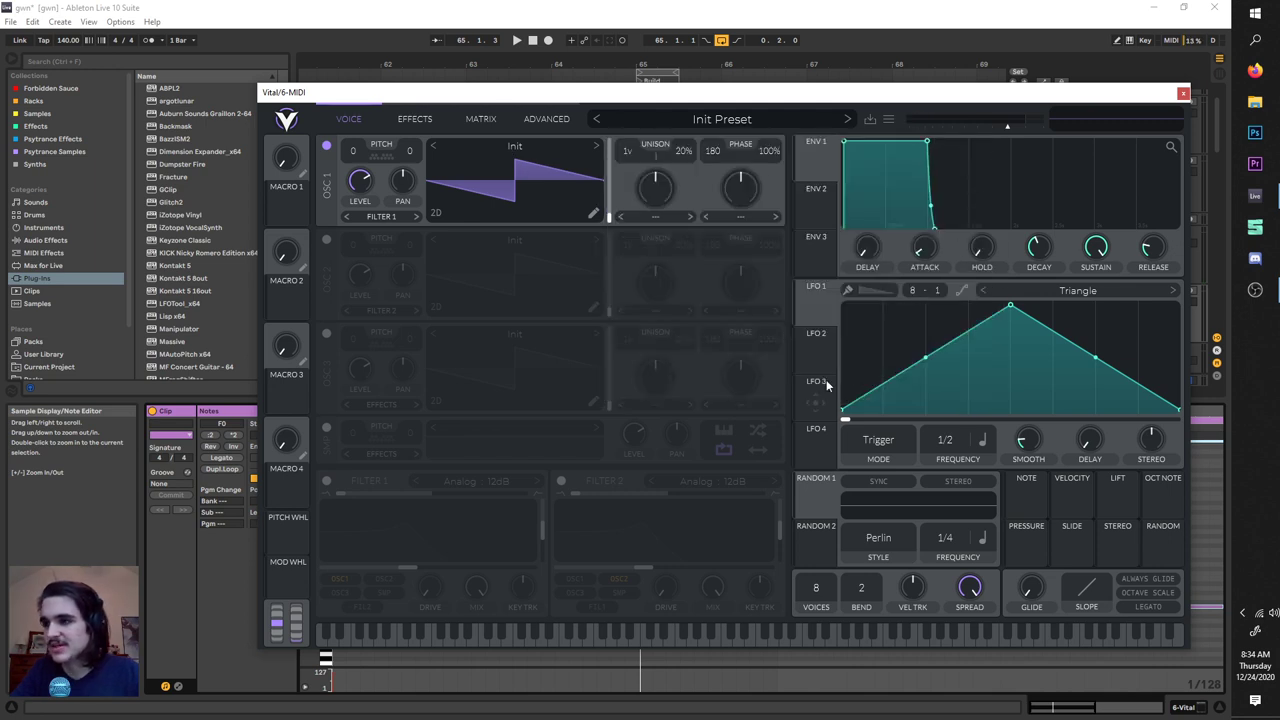
# Step: Toggle Filter 1 on and back off, and assign LFO 1 to oscillator 1's level
pyautogui.click(326, 480)
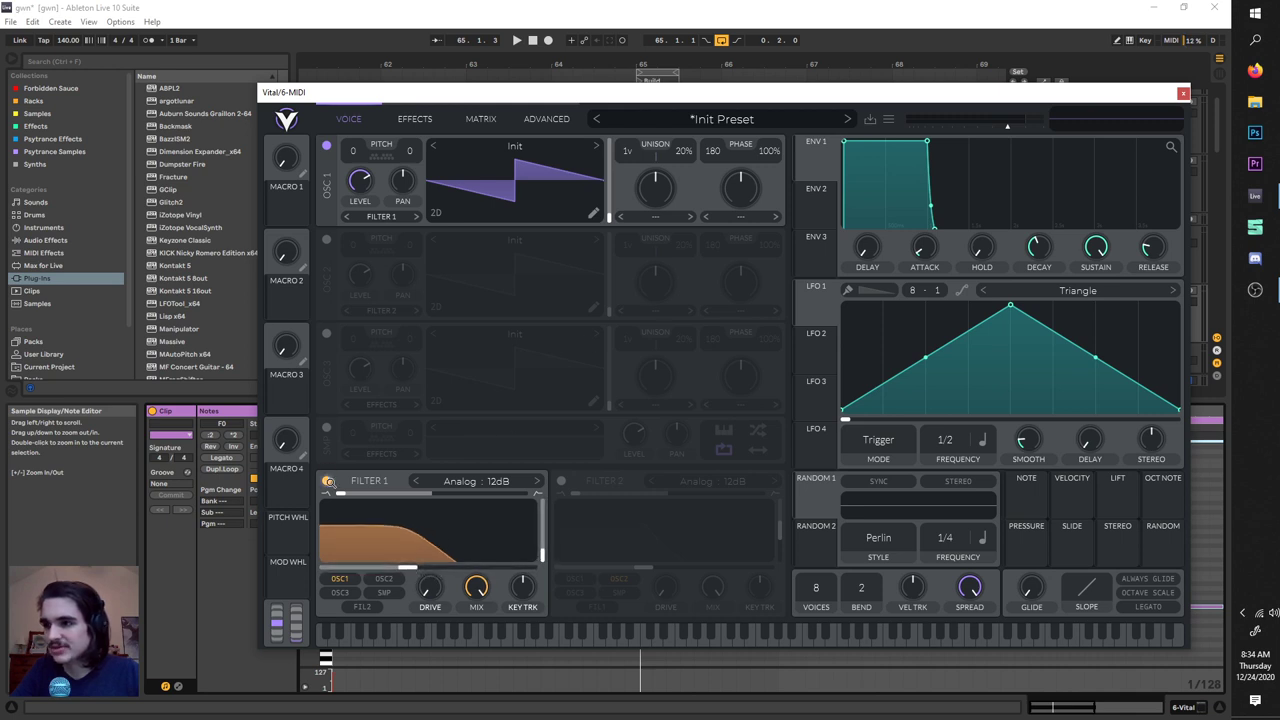
pyautogui.click(328, 481)
pyautogui.moveTo(814, 304); pyautogui.dragTo(362, 186)
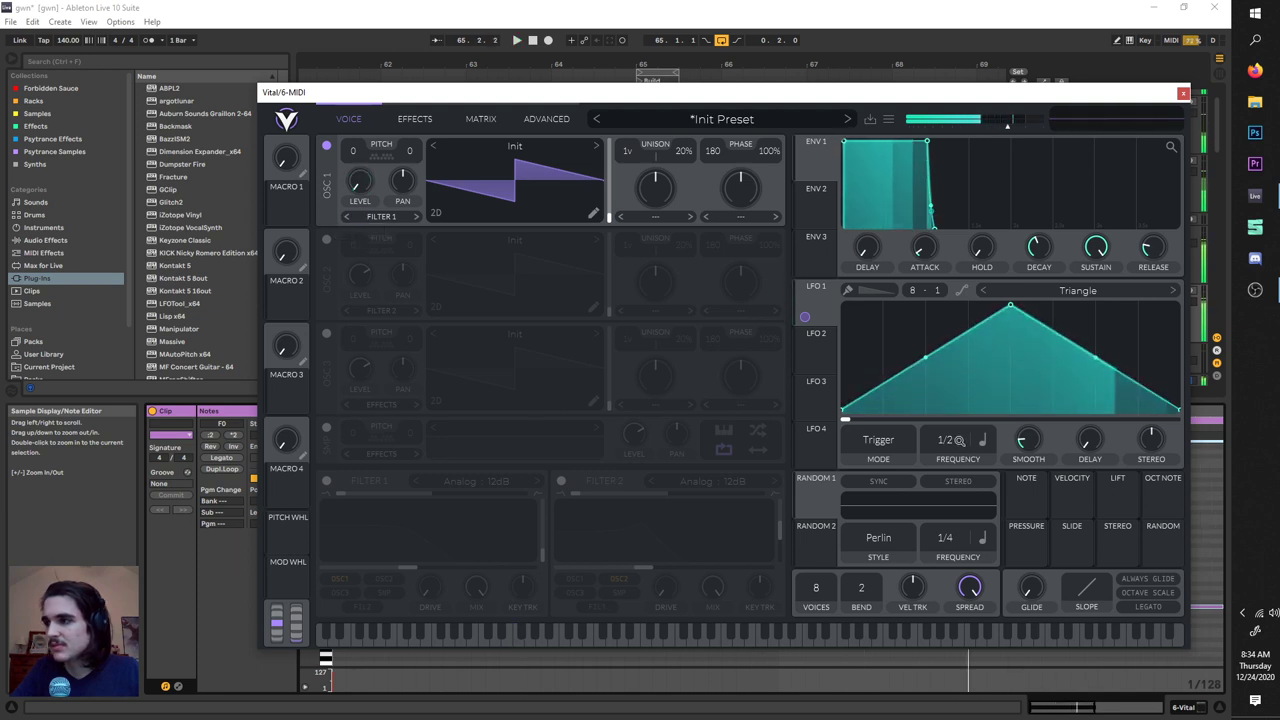
# Step: Set LFO 1's frequency to 1/4 and make it modulate Filter 1's cutoff, with the filter enabled and its cutoff at minimum
pyautogui.moveTo(959, 440); pyautogui.dragTo(930, 426)
pyautogui.click(327, 481)
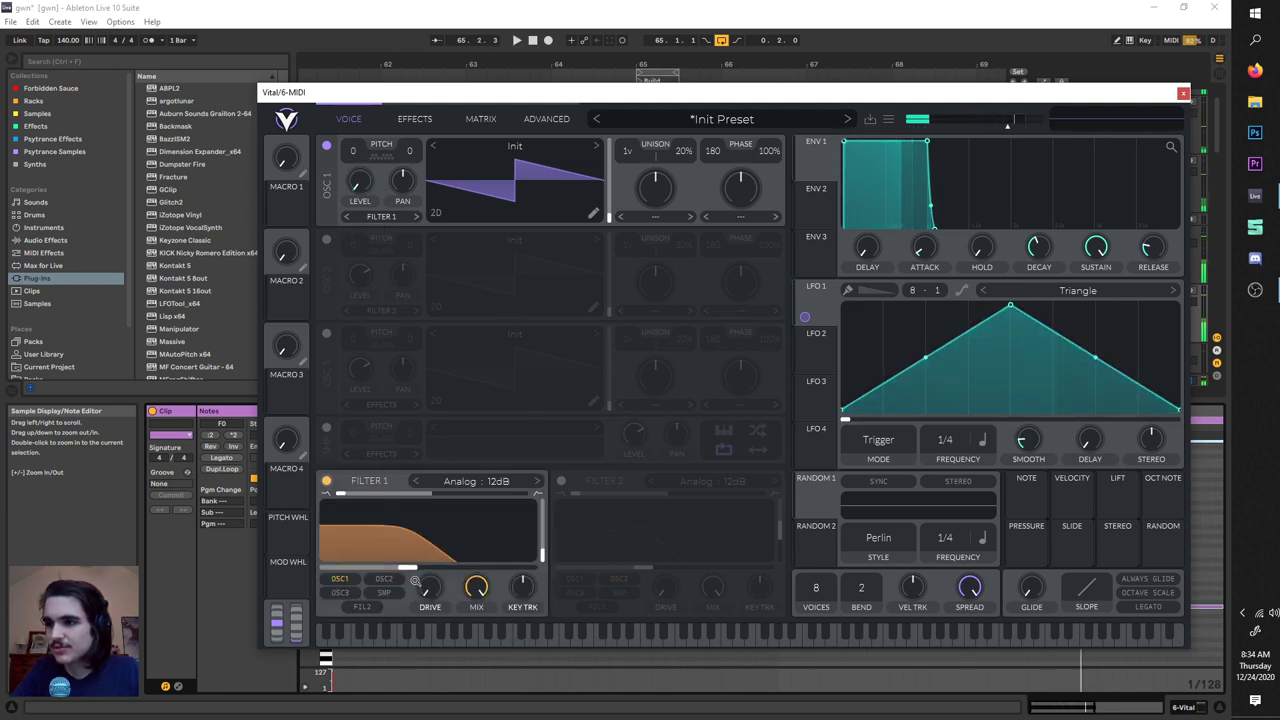
pyautogui.moveTo(421, 566); pyautogui.dragTo(330, 567)
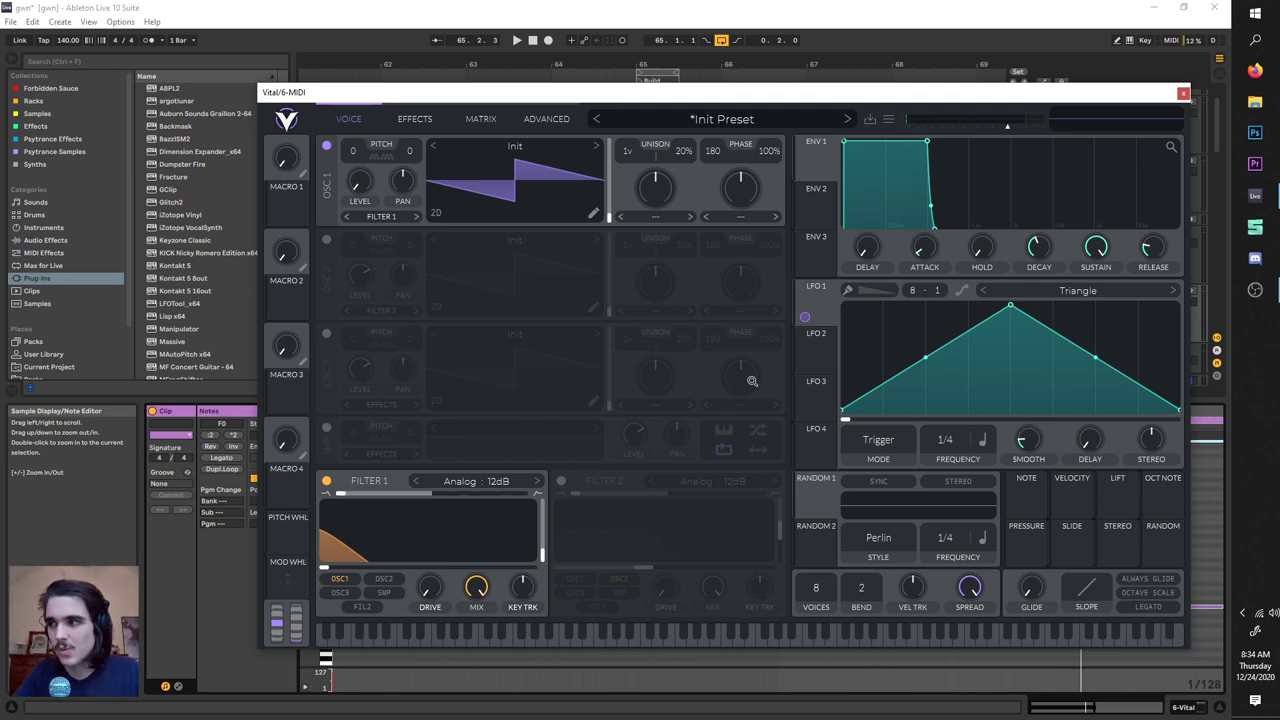
pyautogui.moveTo(819, 294); pyautogui.dragTo(363, 564)
pyautogui.press('space')
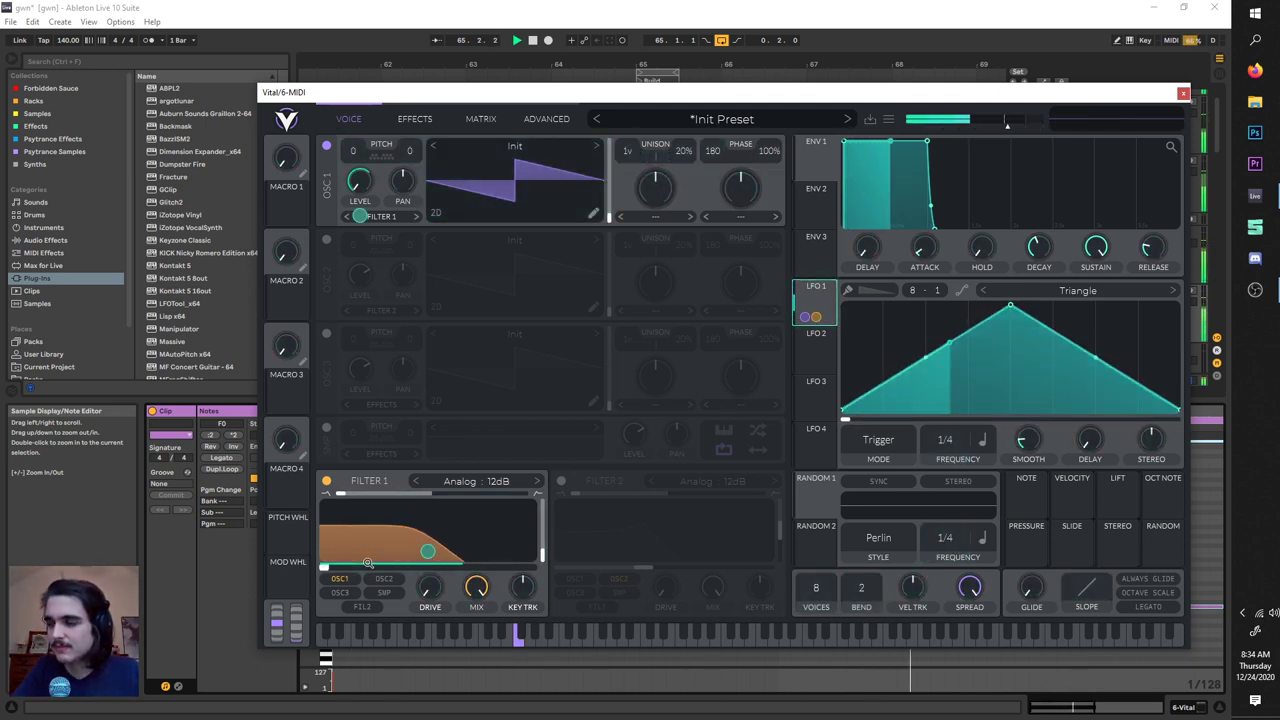
# Step: Disconnect LFO 1 from oscillator 1's level, reset that level to its default value, and audition the sound
pyautogui.rightClick(358, 182)
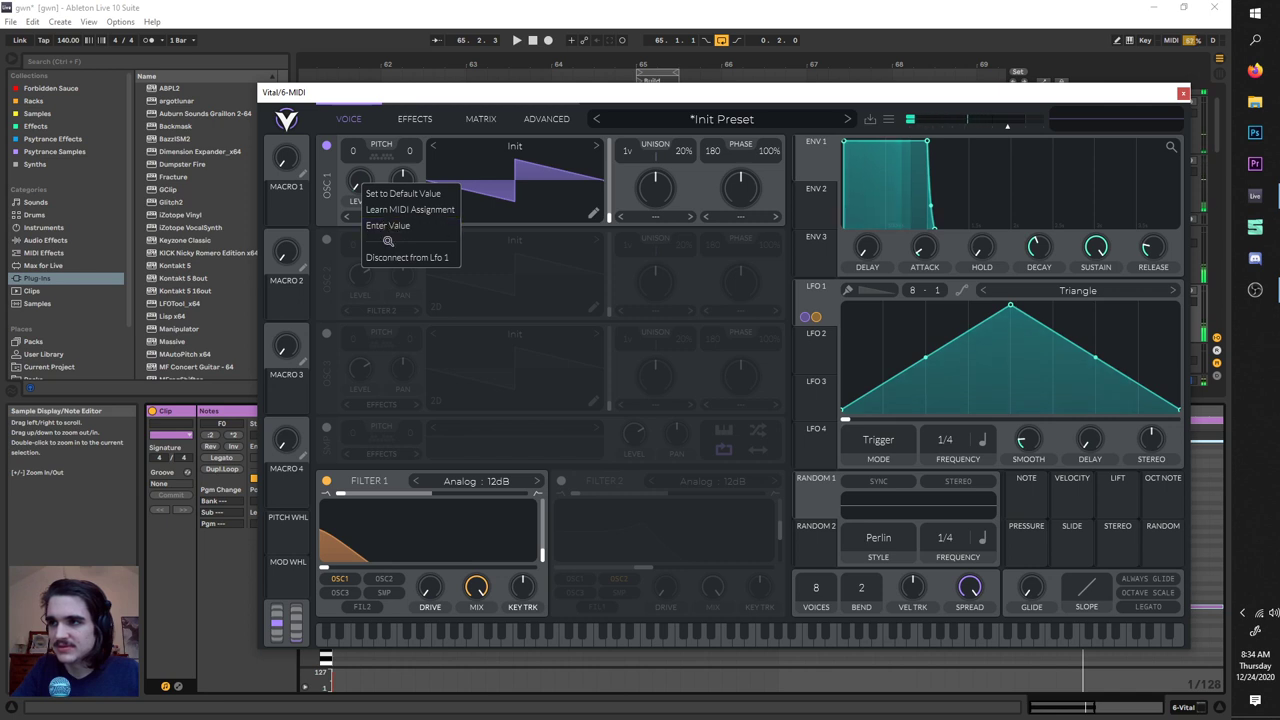
pyautogui.click(395, 252)
pyautogui.rightClick(359, 181)
pyautogui.click(383, 192)
pyautogui.press('space')
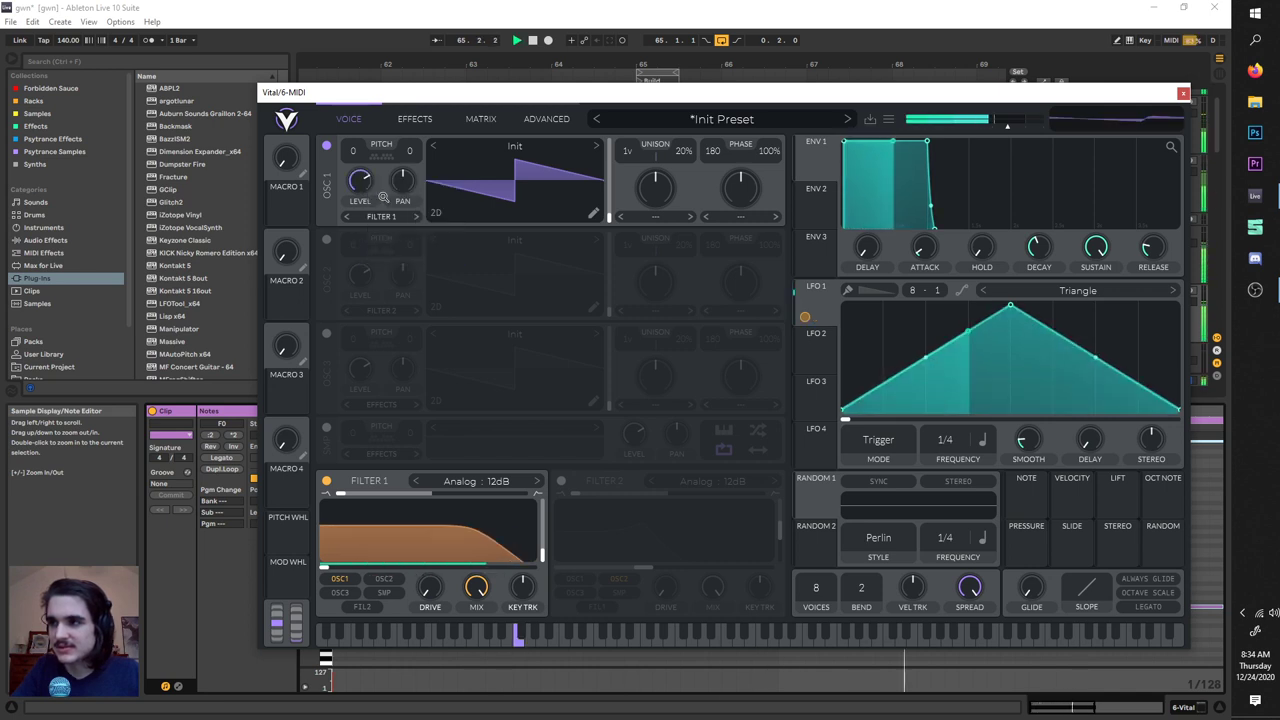
pyautogui.press('space')
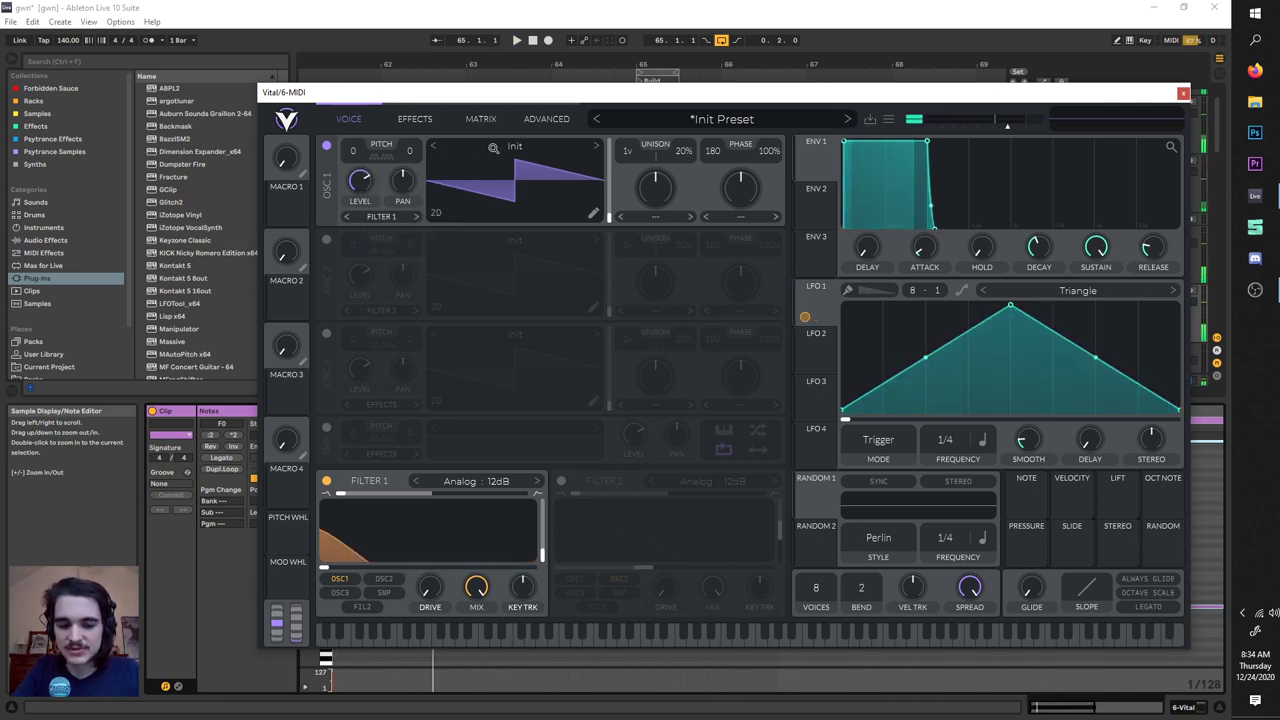
# Step: Try the Glorkglunk wavetable Crappy Toilet on oscillator 1, replace it with Granular Upgrade, and audition it
pyautogui.click(493, 147)
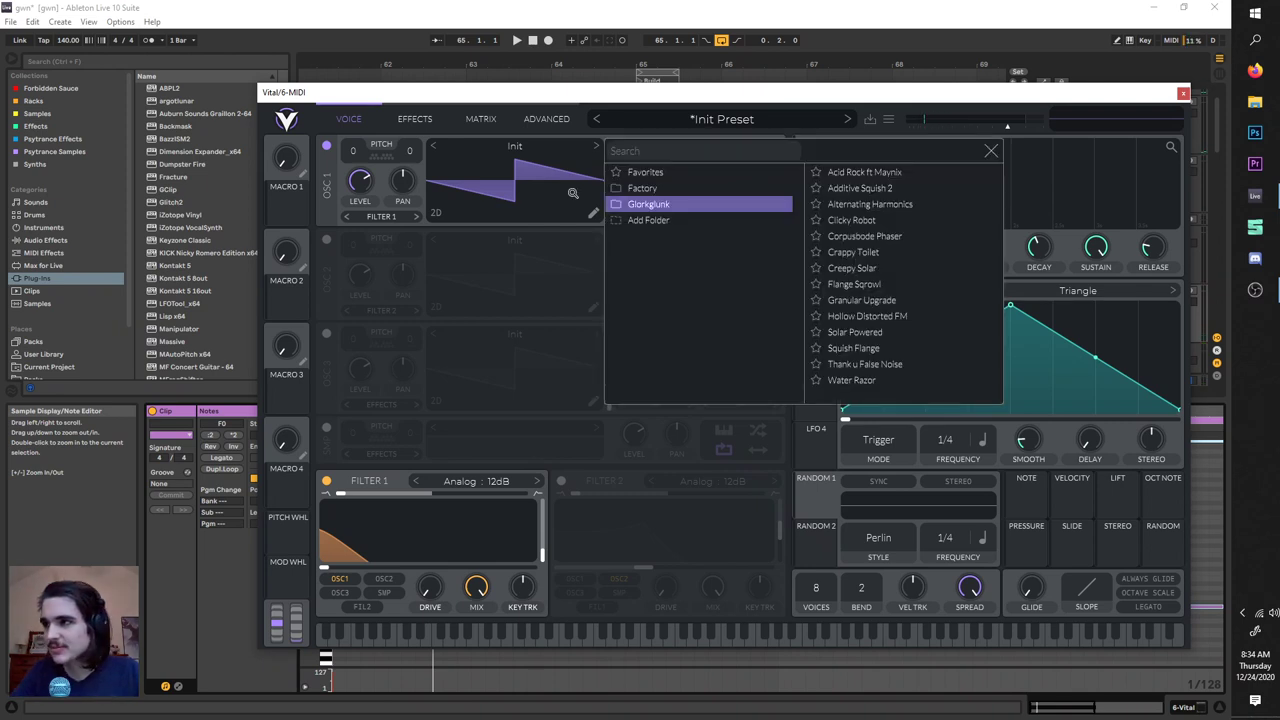
pyautogui.click(889, 249)
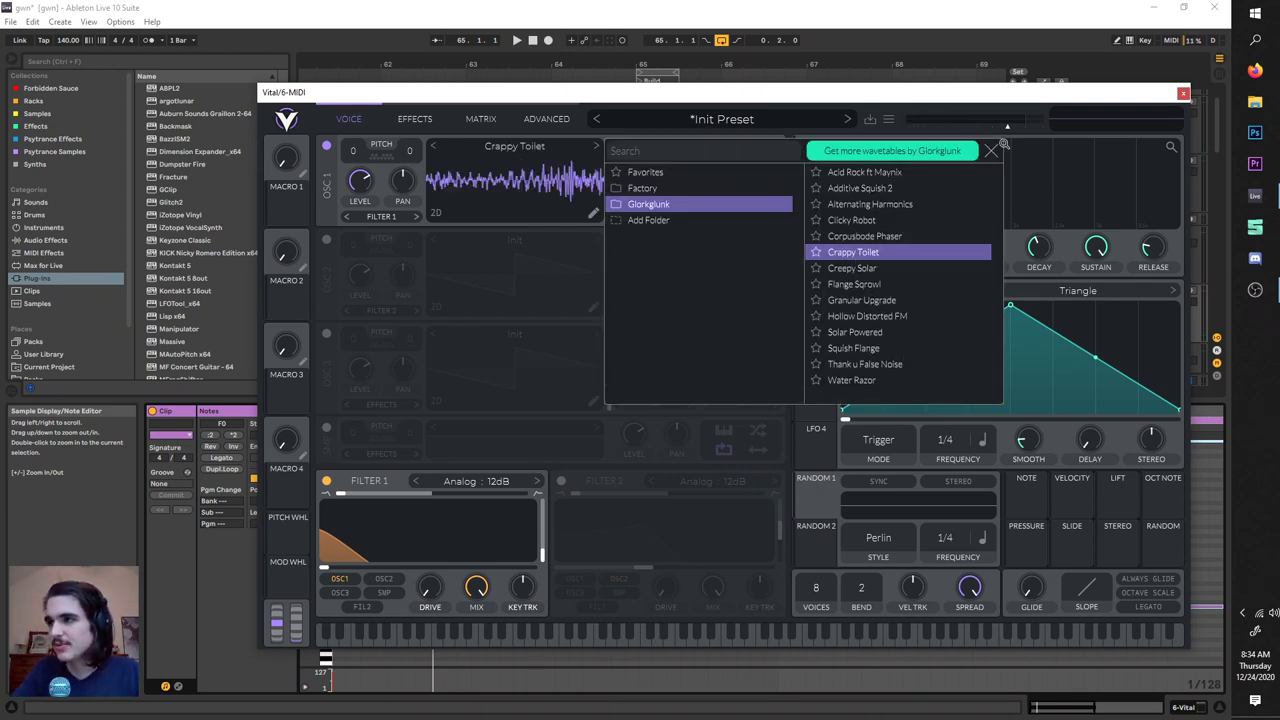
pyautogui.press('space')
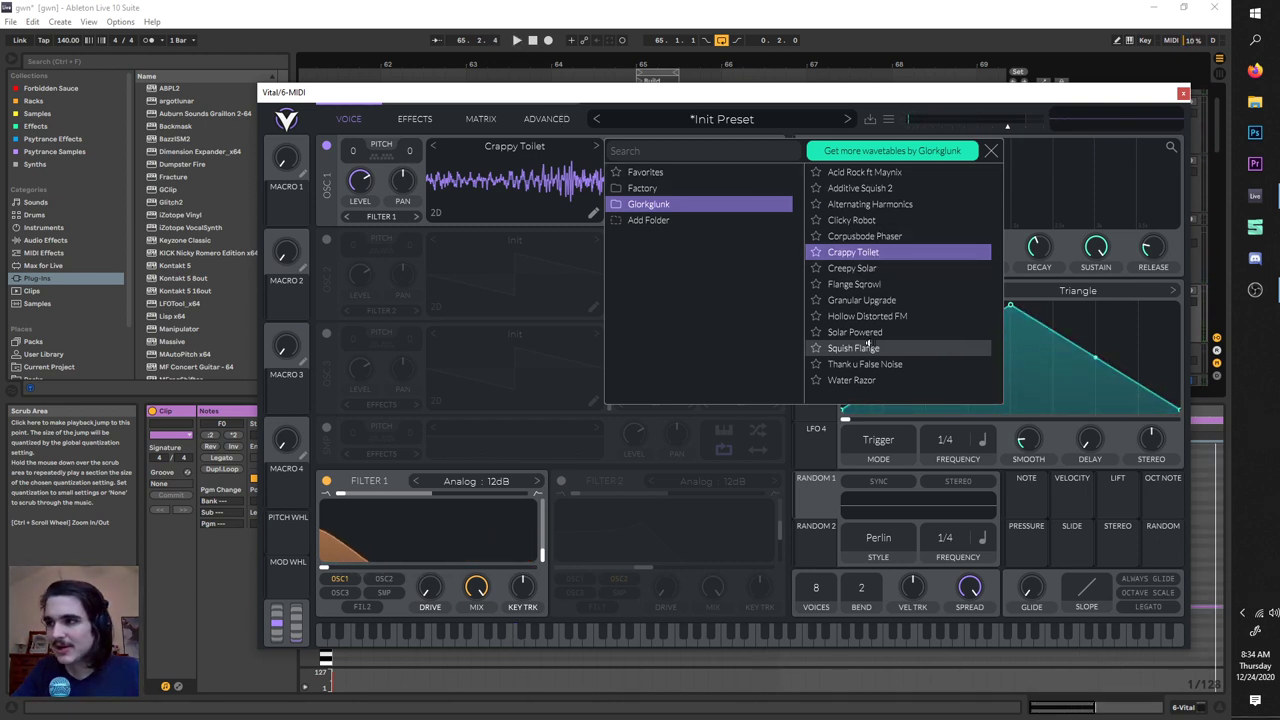
pyautogui.click(855, 300)
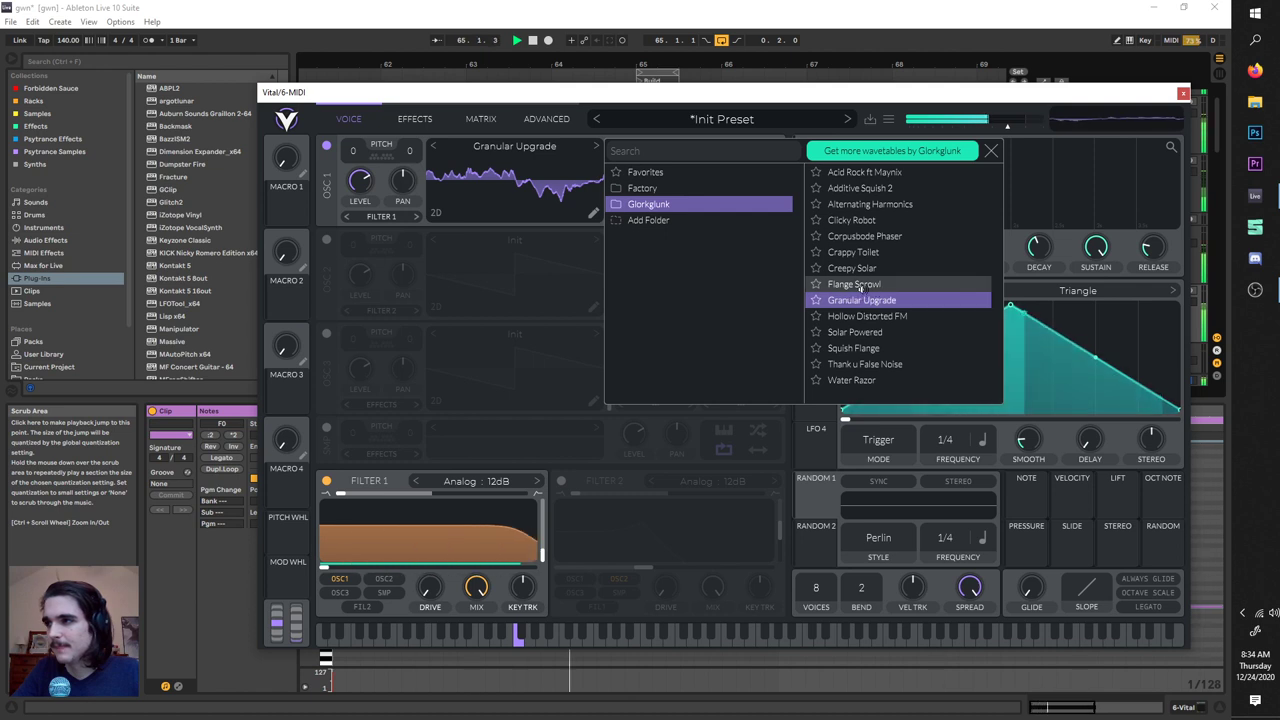
pyautogui.click(605, 215)
pyautogui.press('space')
pyautogui.moveTo(608, 215)
pyautogui.mouseDown()
pyautogui.moveTo(607, 151)
pyautogui.moveTo(606, 205)
pyautogui.mouseUp()
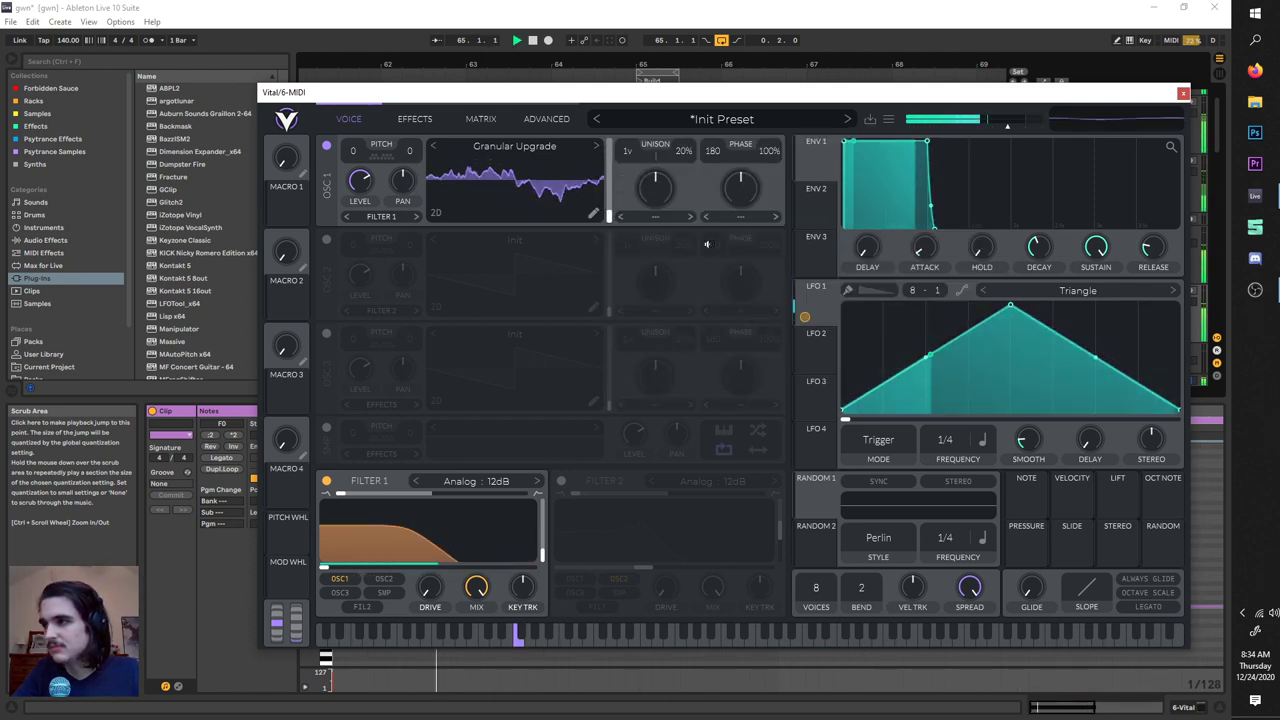
# Step: Assign LFO 1 to oscillator 1's wavetable position, and set its unison-side warp mode to Form Scale with the amount slightly below centre
pyautogui.moveTo(818, 303); pyautogui.dragTo(593, 232)
pyautogui.press('space')
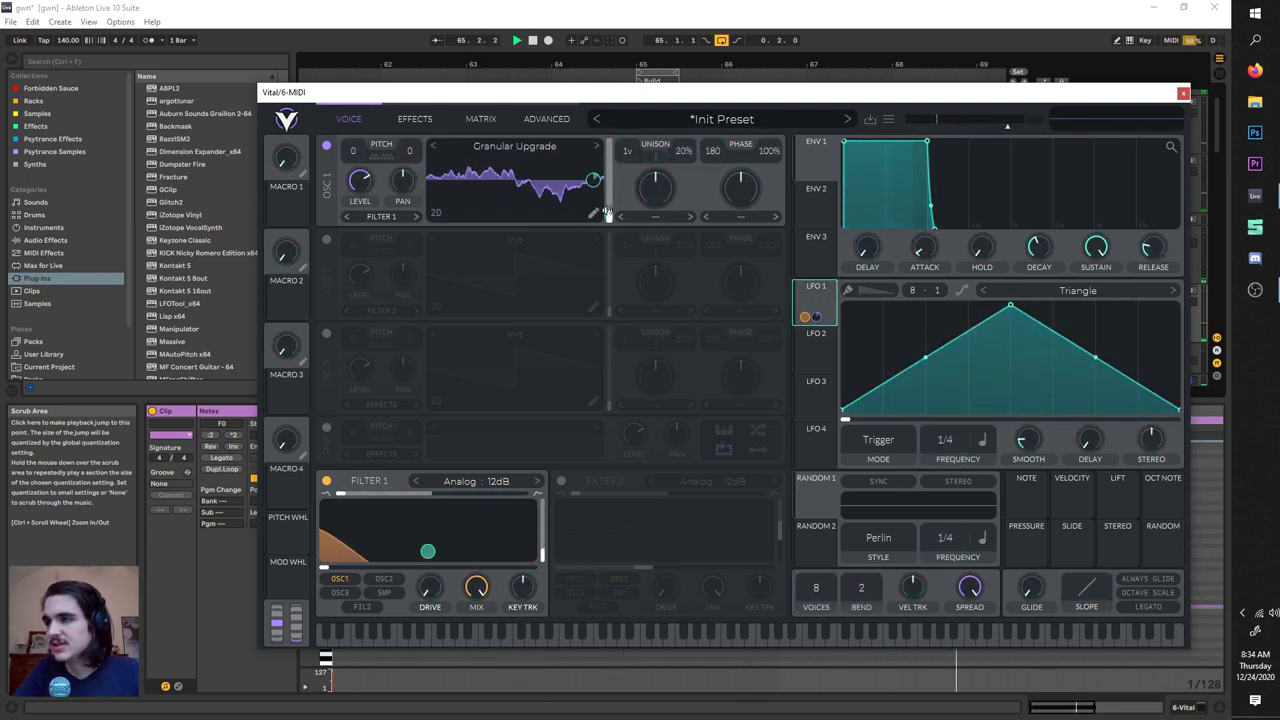
pyautogui.press('space')
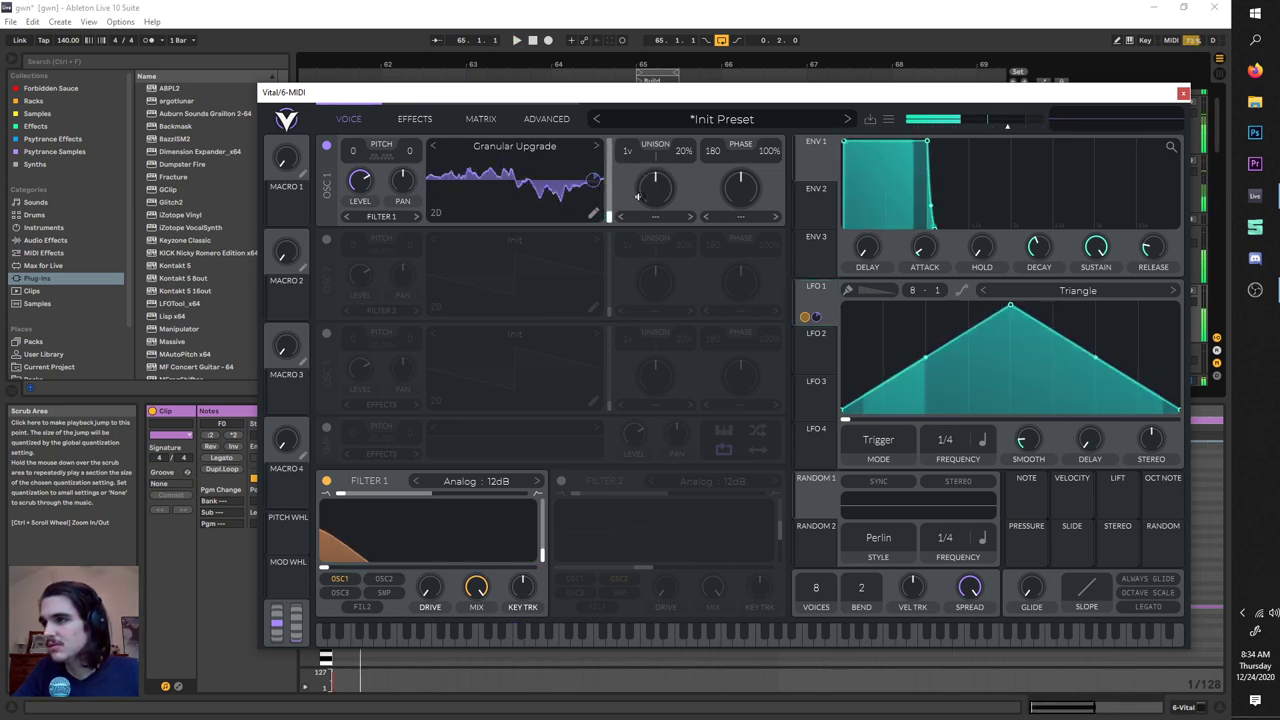
pyautogui.click(656, 218)
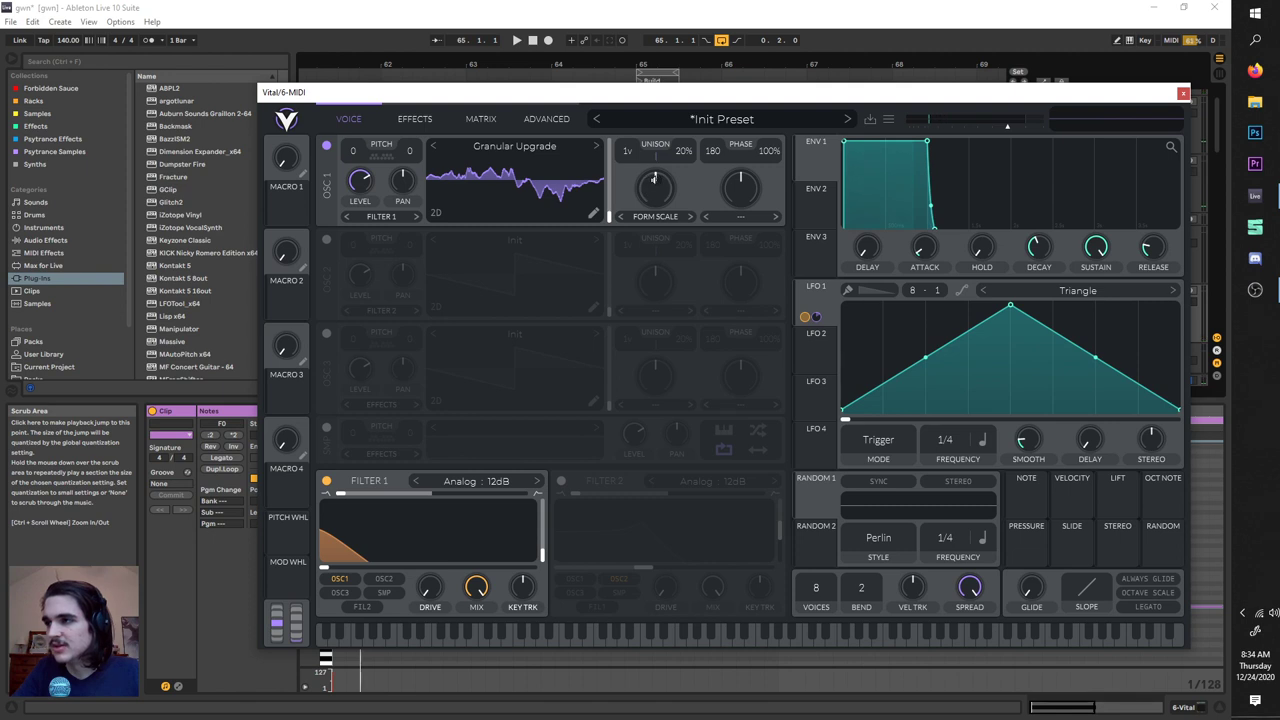
pyautogui.press('space')
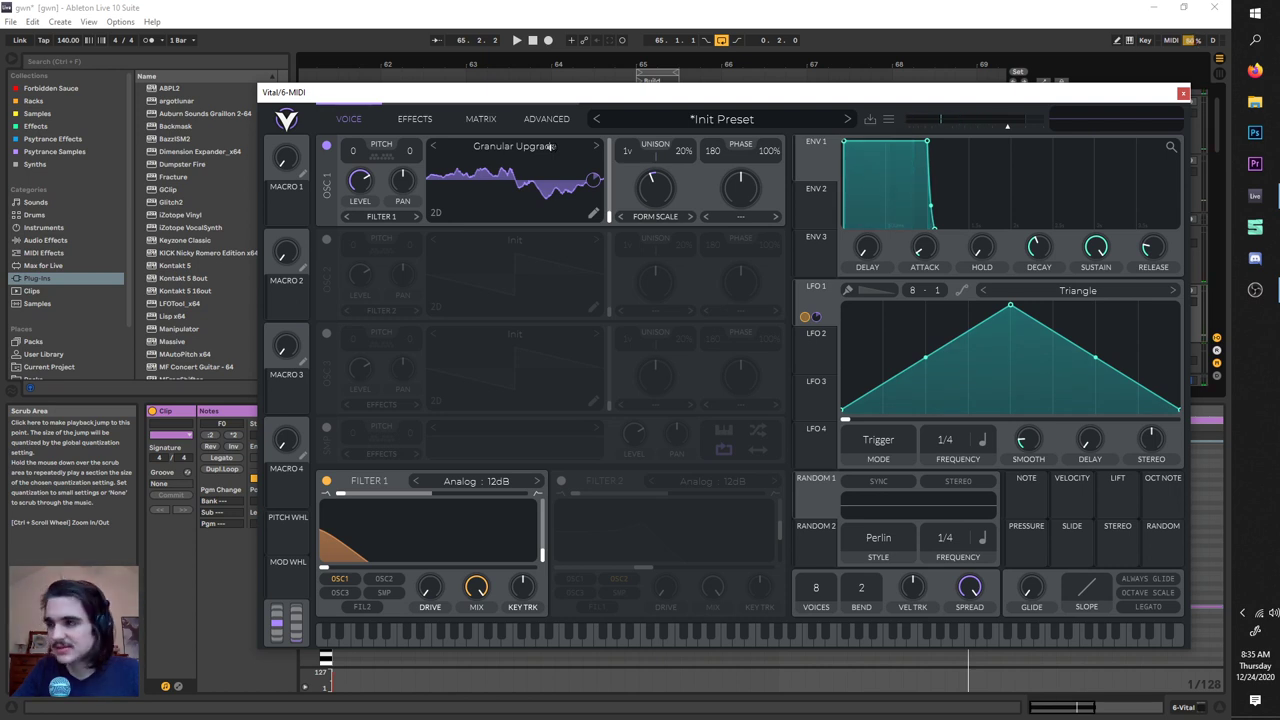
# Step: Load the Clicky Robot wavetable into oscillator 1 and move its wavetable position to about frame 35.5 during playback
pyautogui.click(549, 146)
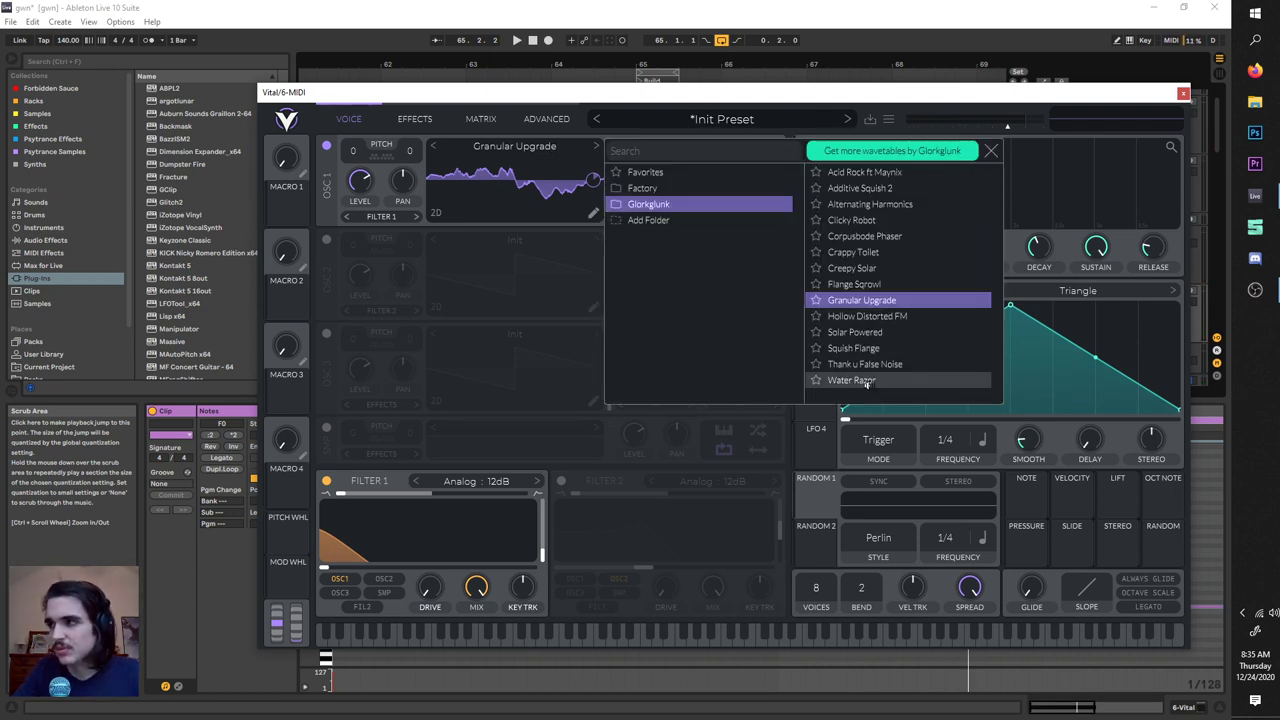
pyautogui.click(850, 215)
pyautogui.click(608, 205)
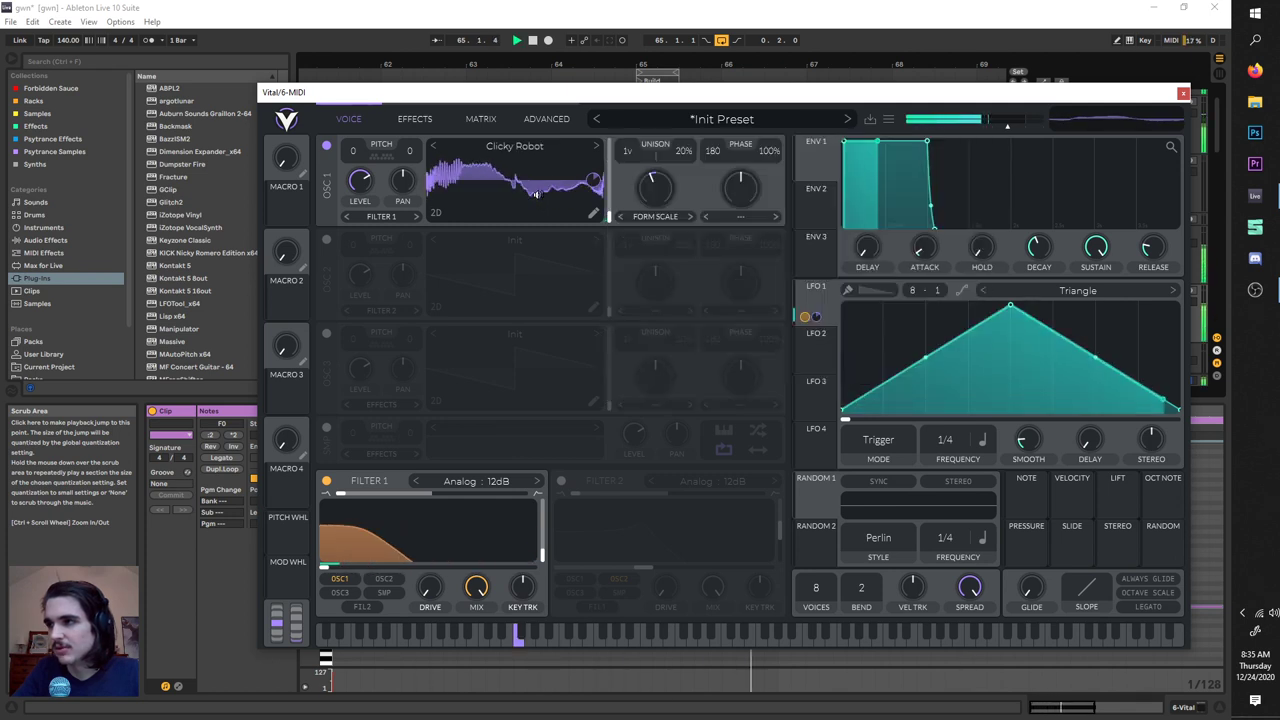
pyautogui.press('space')
pyautogui.moveTo(609, 205); pyautogui.dragTo(608, 203)
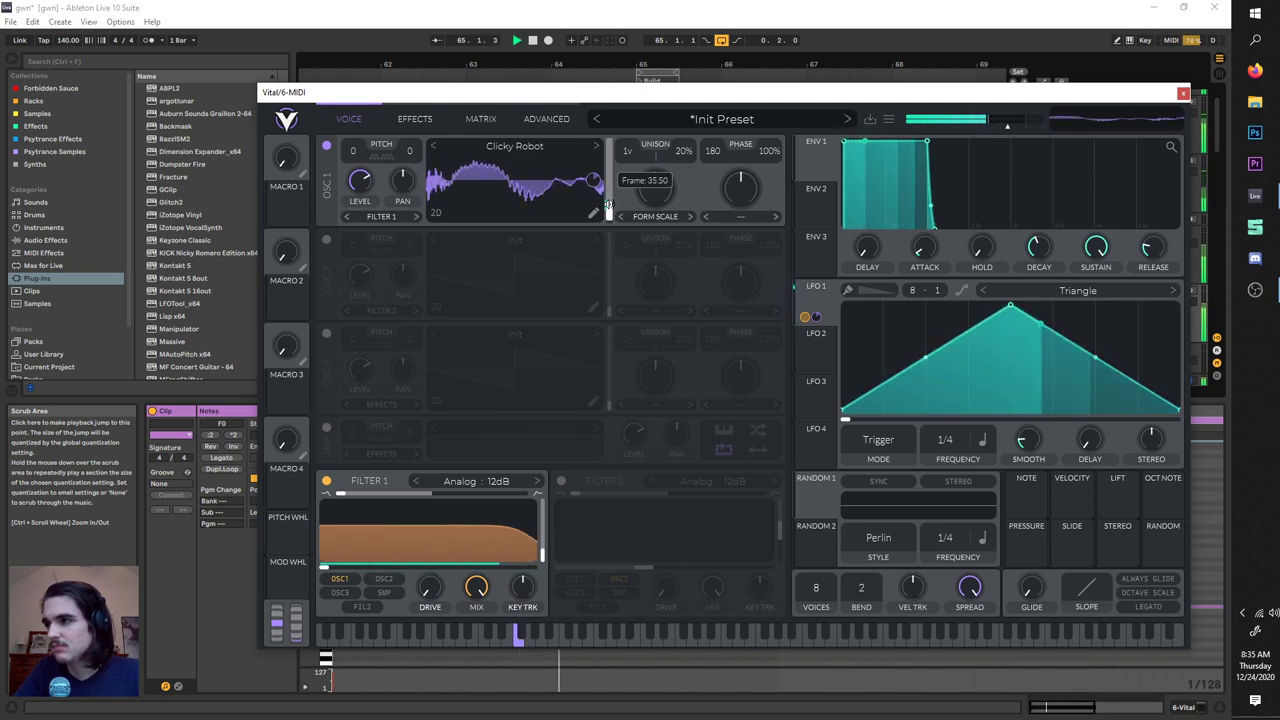
# Step: Enable the Chorus effect and reduce its mix to 39% while auditioning the bass
pyautogui.click(416, 118)
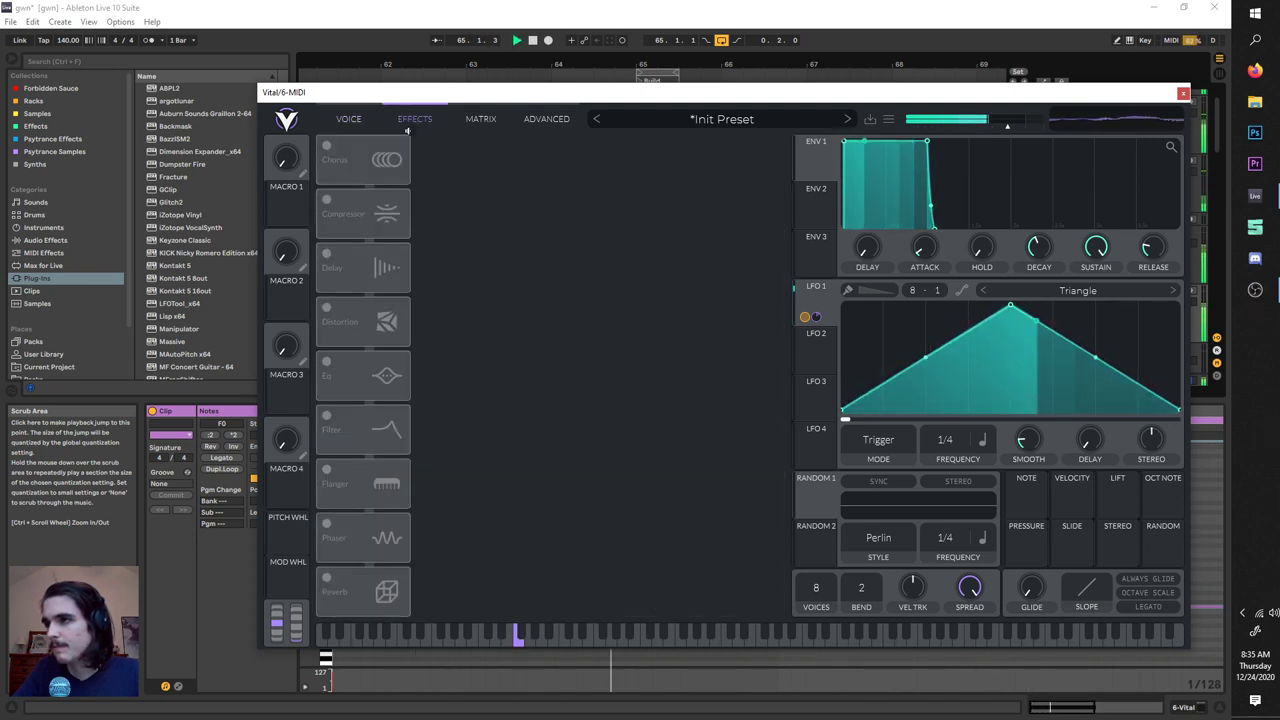
pyautogui.click(327, 145)
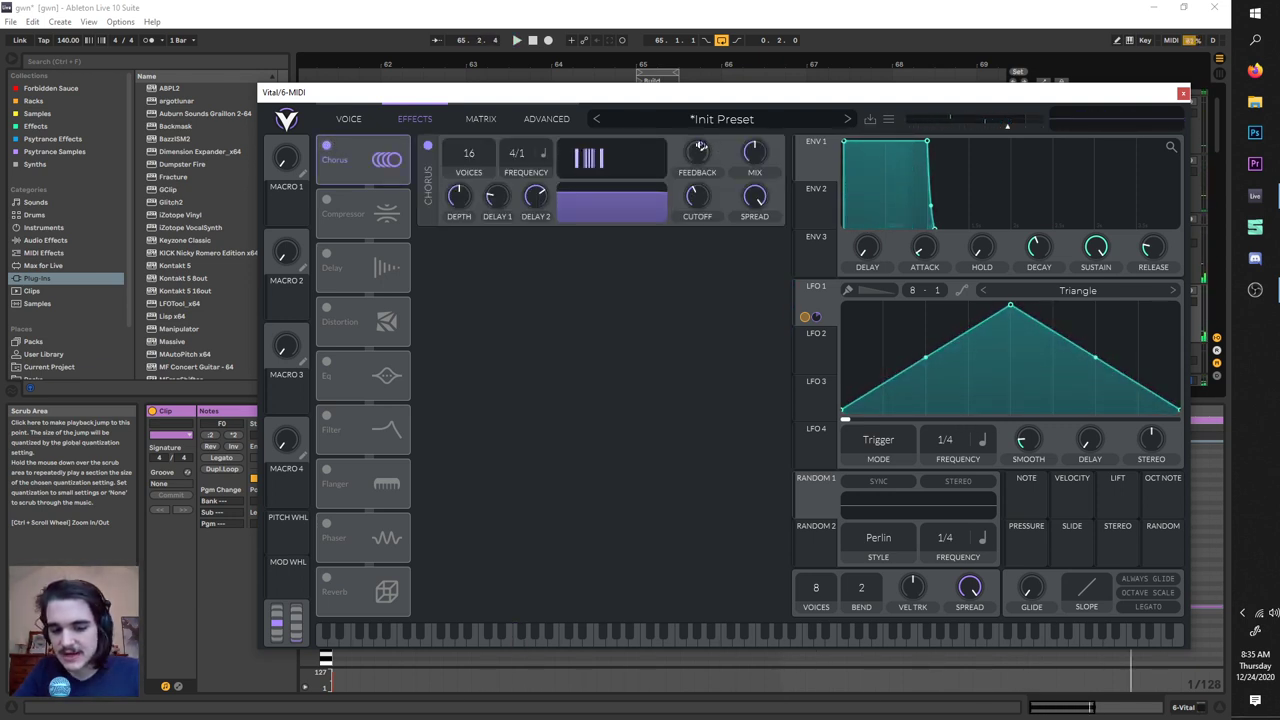
pyautogui.press('space')
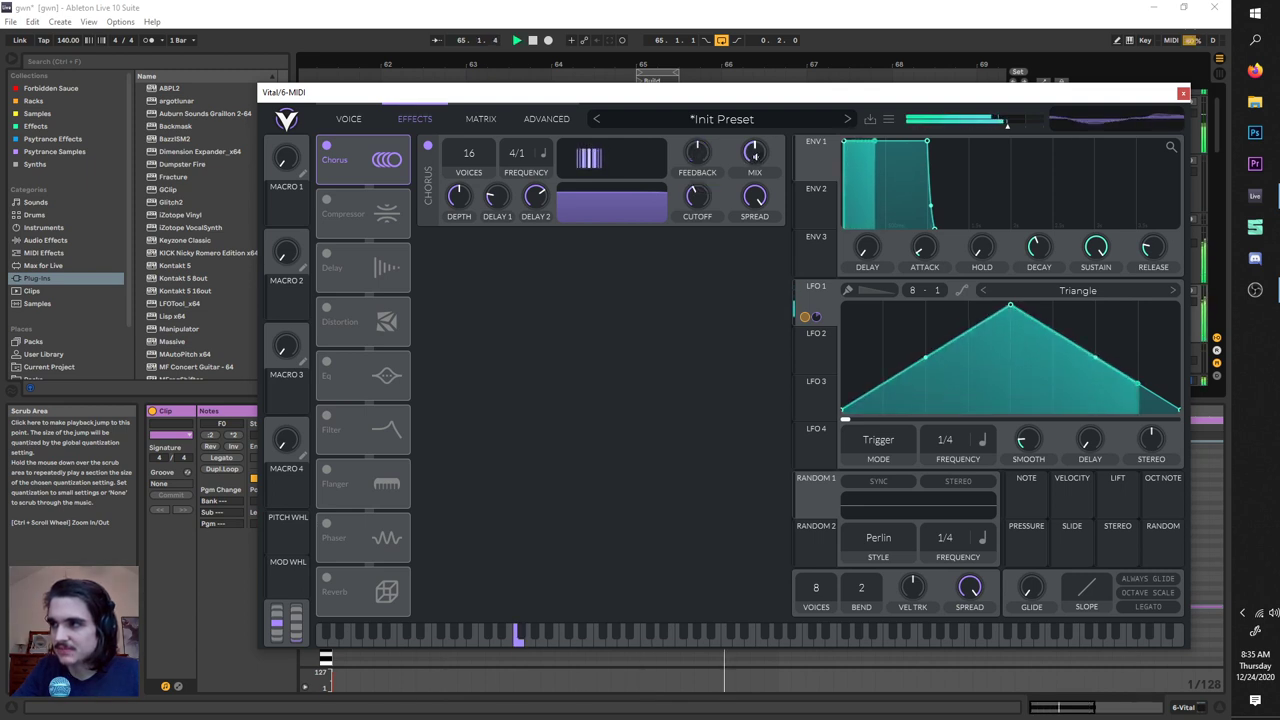
pyautogui.press('space')
pyautogui.moveTo(754, 152); pyautogui.dragTo(754, 155)
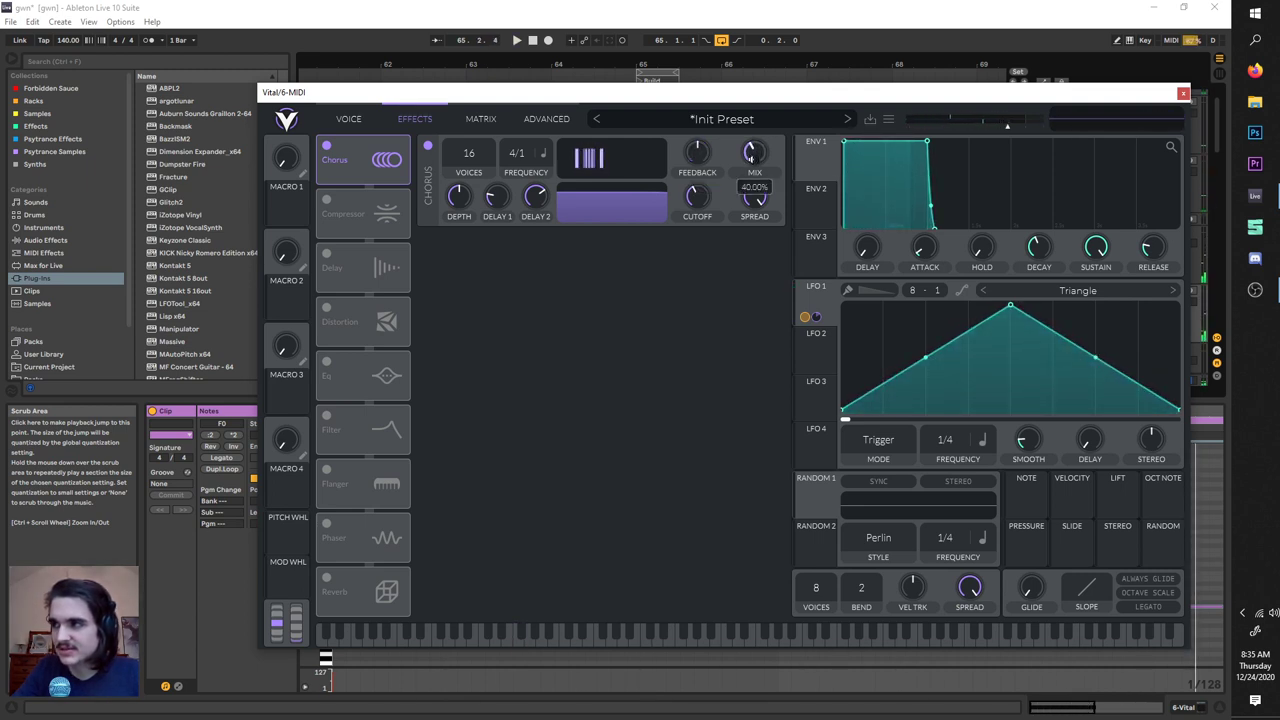
pyautogui.press('space')
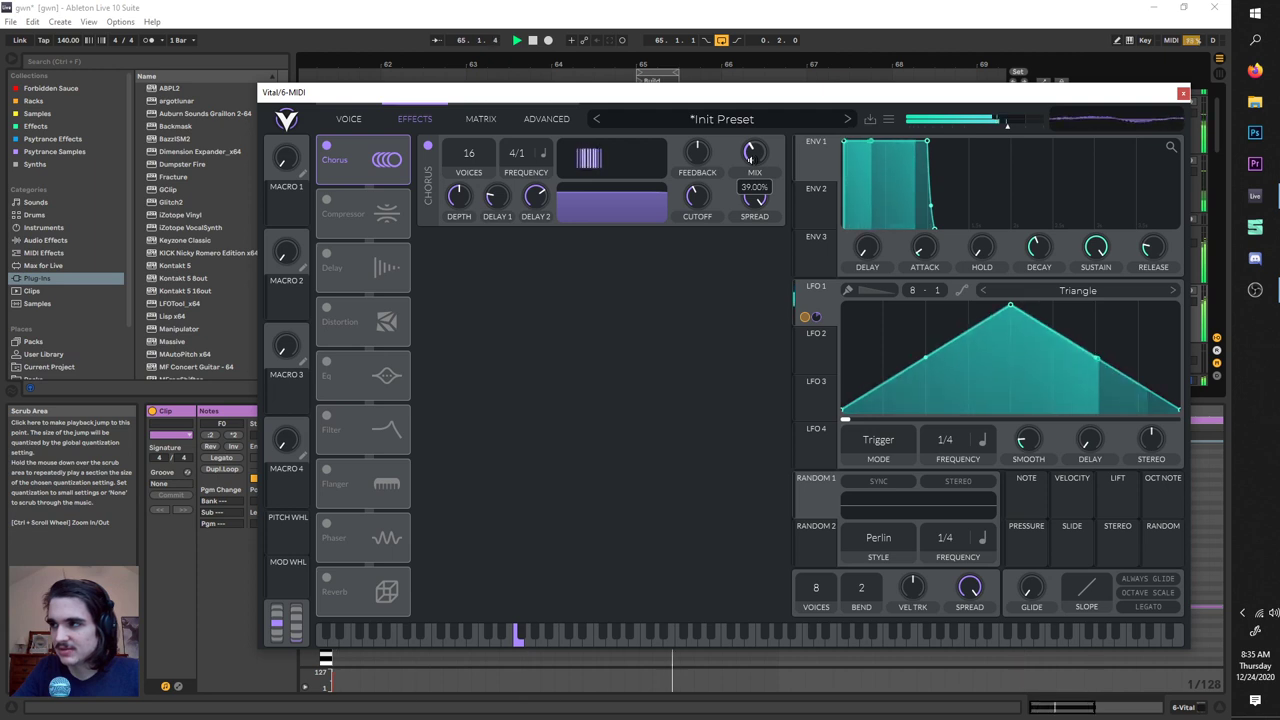
pyautogui.press('space')
# Step: Enable the multiband Compressor, lower Vital's output volume to -16.97 dB, and audition the result
pyautogui.click(398, 196)
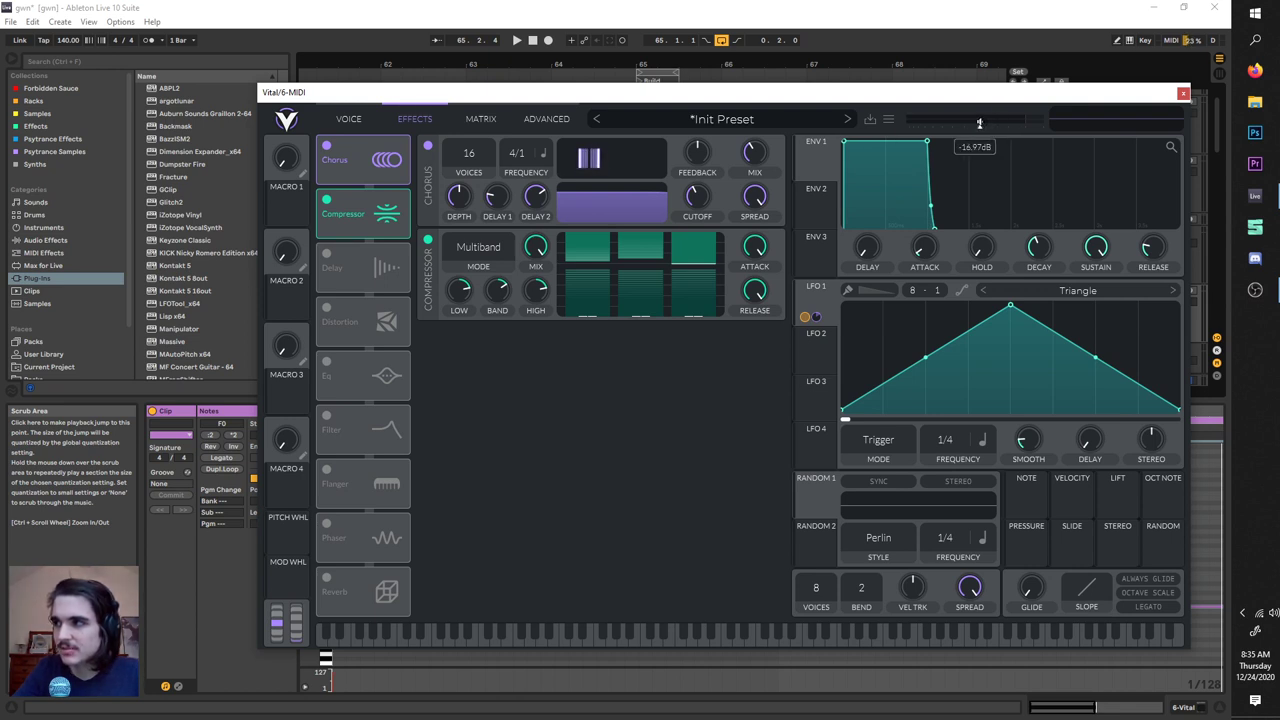
pyautogui.press('space')
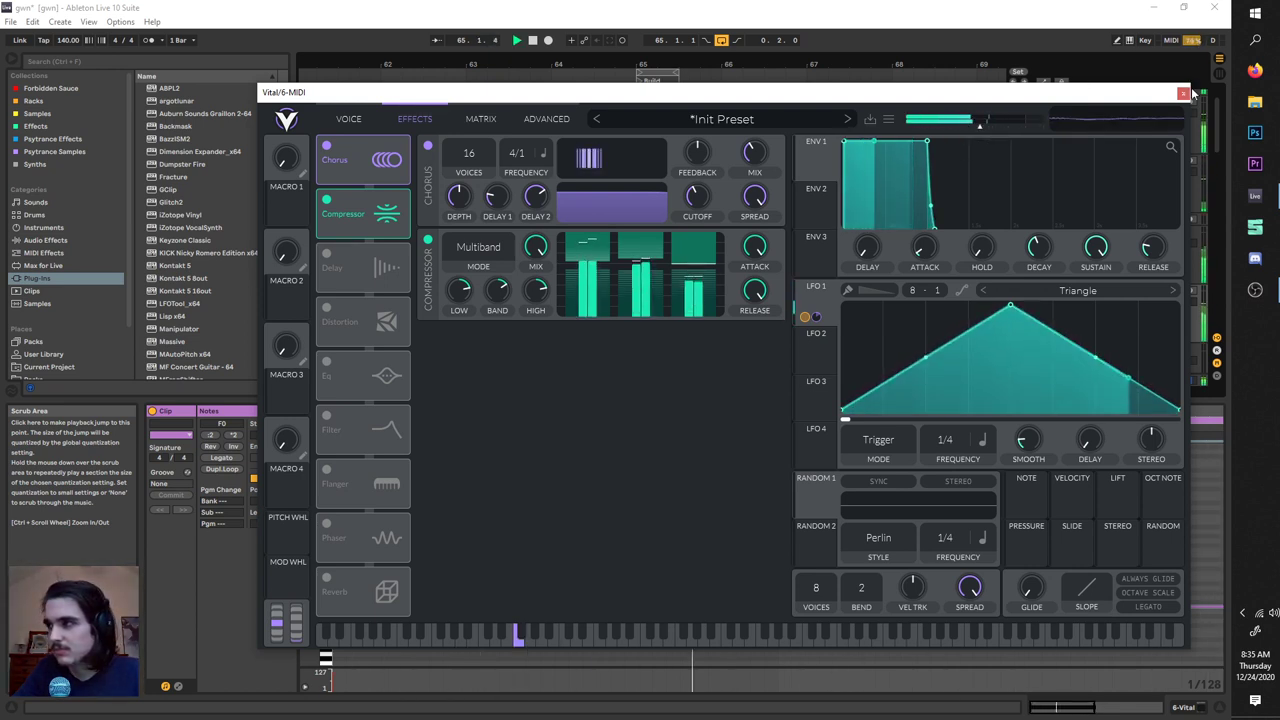
pyautogui.press('space')
# Step: Hide the Vital window and extend the loop to cover all of bar 65
pyautogui.hotkey('ctrl', 'alt', 'p')
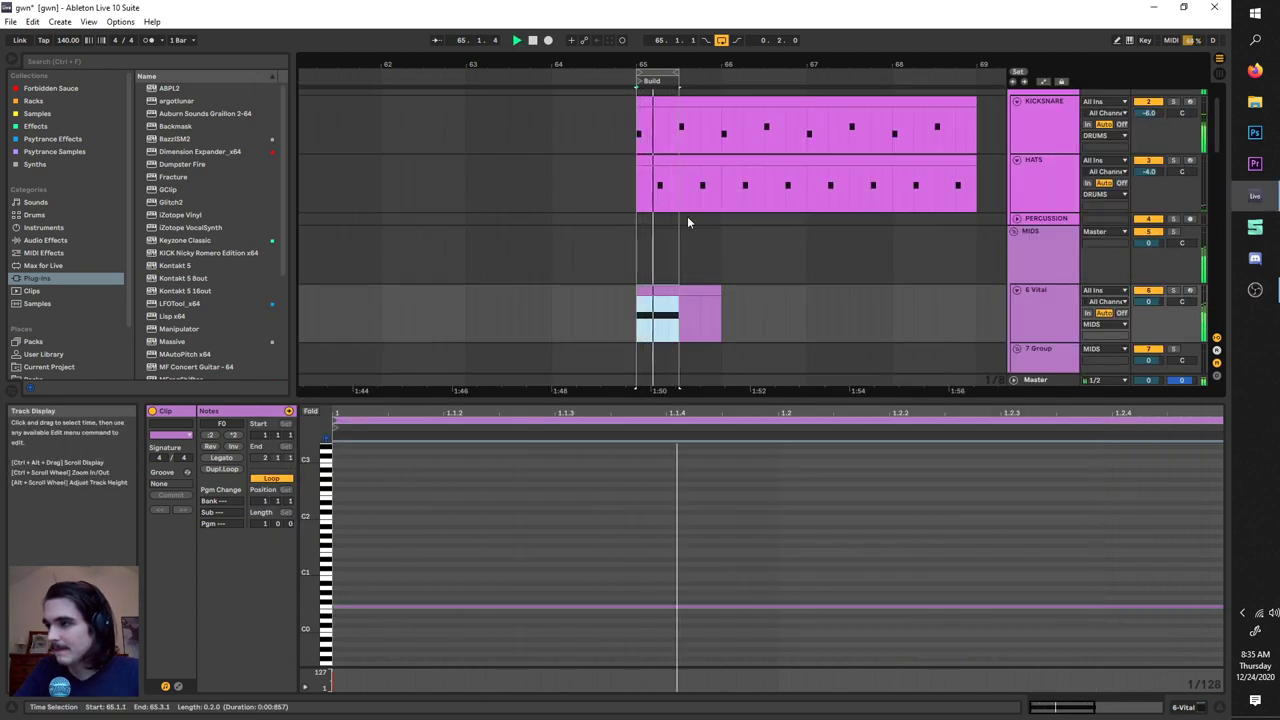
pyautogui.moveTo(679, 78); pyautogui.dragTo(722, 84)
pyautogui.press('space')
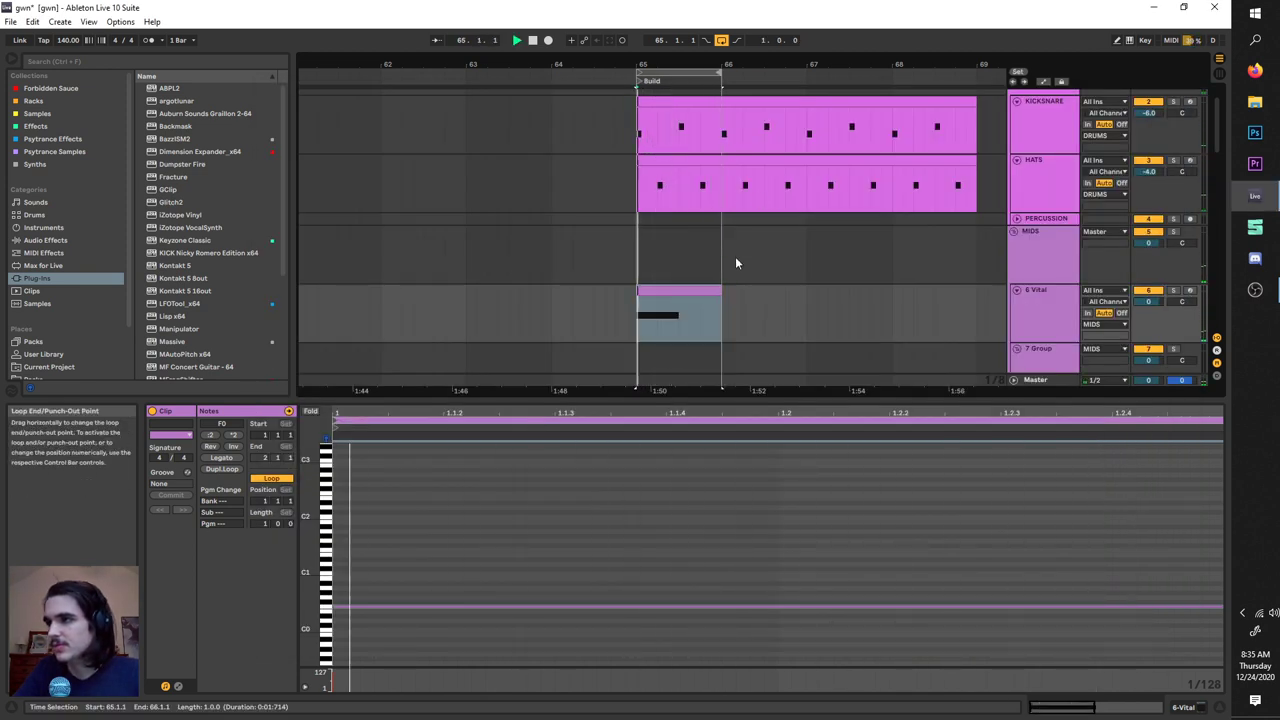
# Step: Shorten the MIDI clip on the 6 Vital track to one beat and duplicate it onto the second beat
pyautogui.moveTo(731, 296); pyautogui.dragTo(615, 237)
pyautogui.click(682, 295)
pyautogui.press('space')
pyautogui.hotkey('ctrl', 'd')
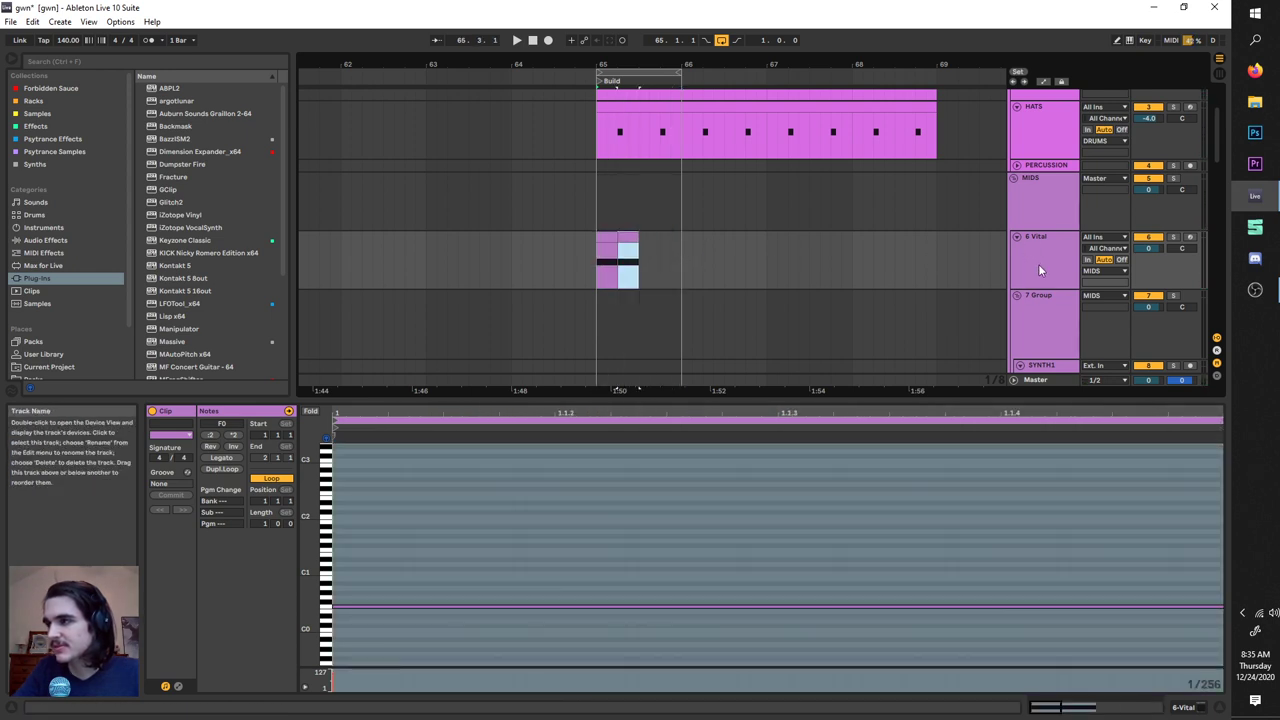
# Step: Duplicate the 6 Vital track, keeping only the first-beat clip on the original and the second-beat clip on the copy
pyautogui.hotkey('ctrl', 'd')
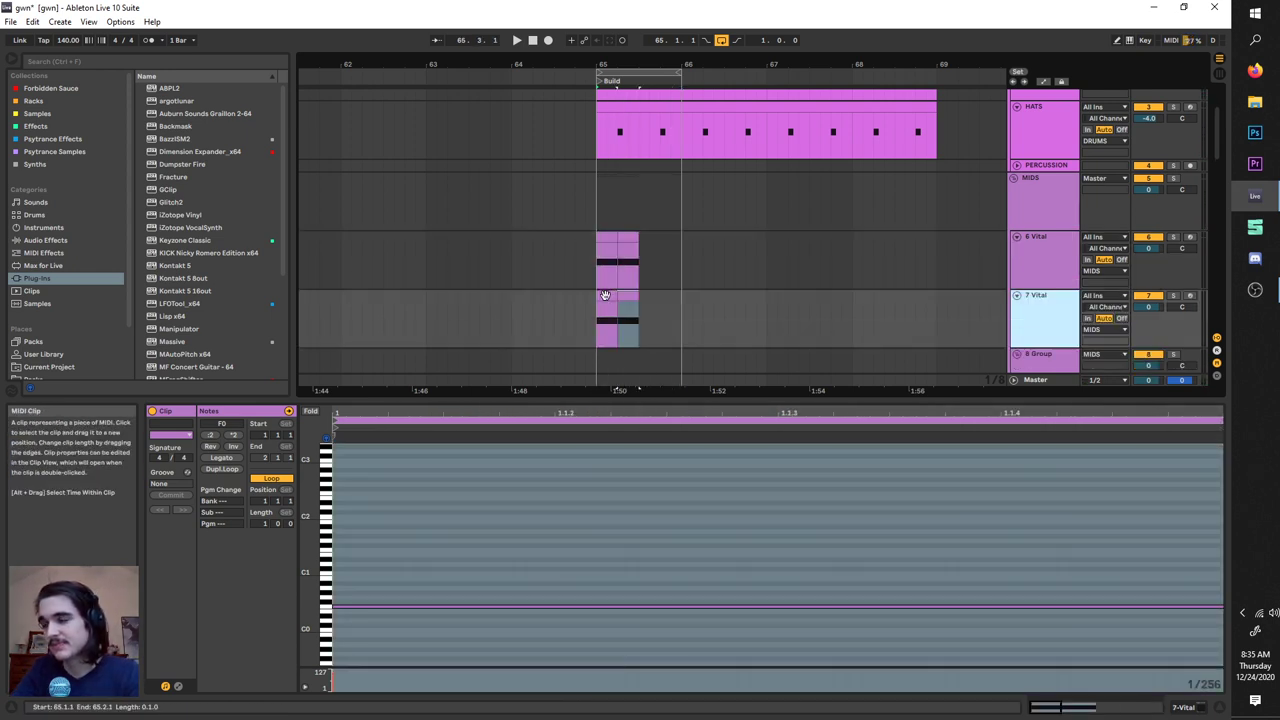
pyautogui.click(606, 296)
pyautogui.press('Delete')
pyautogui.click(626, 238)
pyautogui.press('Delete')
pyautogui.press('space')
# Step: Duplicate the two-beat pattern across both Vital tracks to fill bar 65, and loop the bar's second beat for playback
pyautogui.moveTo(643, 304); pyautogui.dragTo(601, 258)
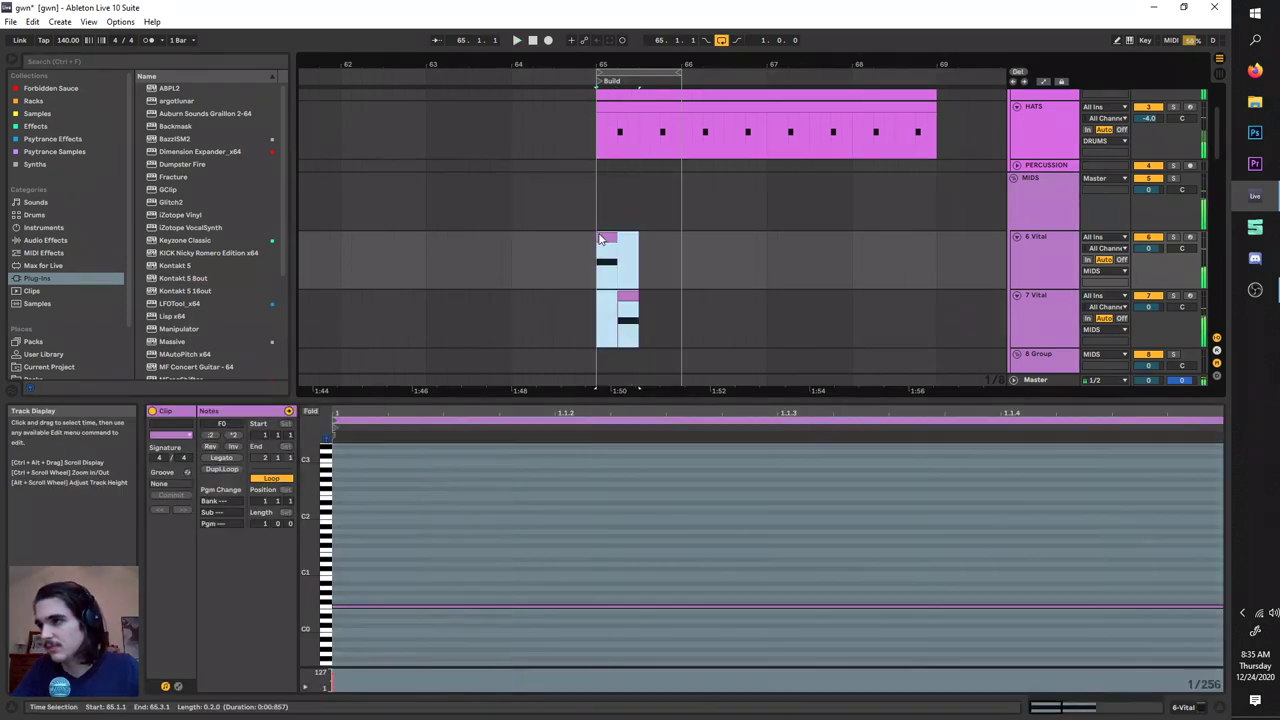
pyautogui.hotkey('ctrl', 'd')
pyautogui.moveTo(636, 73)
pyautogui.mouseDown()
pyautogui.moveTo(670, 73)
pyautogui.moveTo(639, 73)
pyautogui.mouseUp()
pyautogui.press('space')
pyautogui.press('space')
# Step: Open Vital on the 7 Vital track and move oscillator 1's wavetable position to about frame 44.84 during playback
pyautogui.doubleClick(1034, 321)
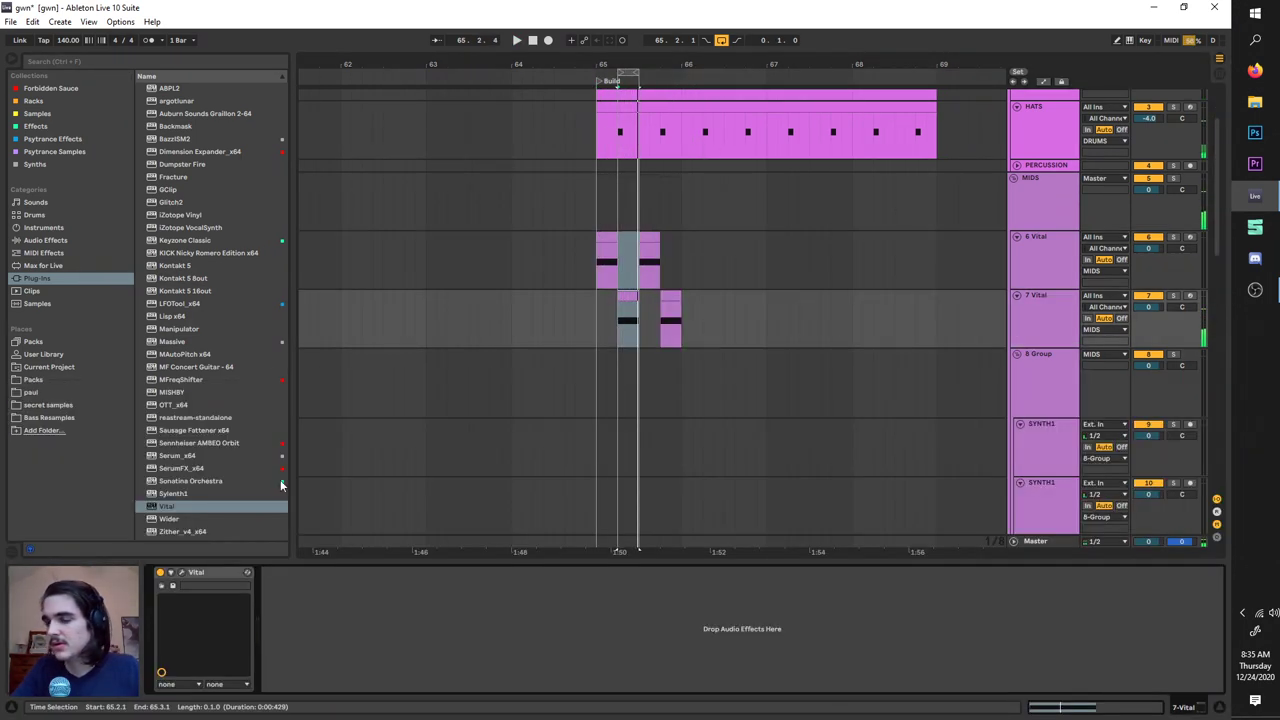
pyautogui.click(182, 572)
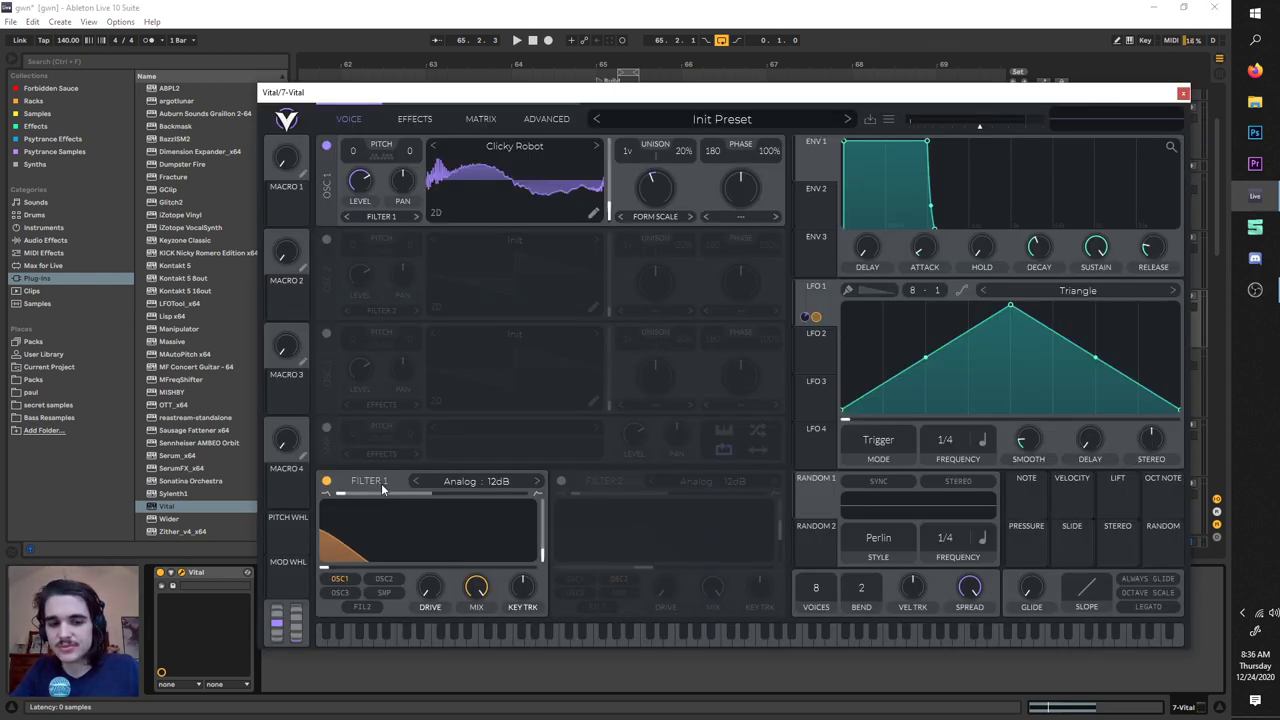
pyautogui.press('space')
pyautogui.moveTo(610, 208)
pyautogui.mouseDown()
pyautogui.moveTo(609, 186)
pyautogui.moveTo(611, 209)
pyautogui.mouseUp()
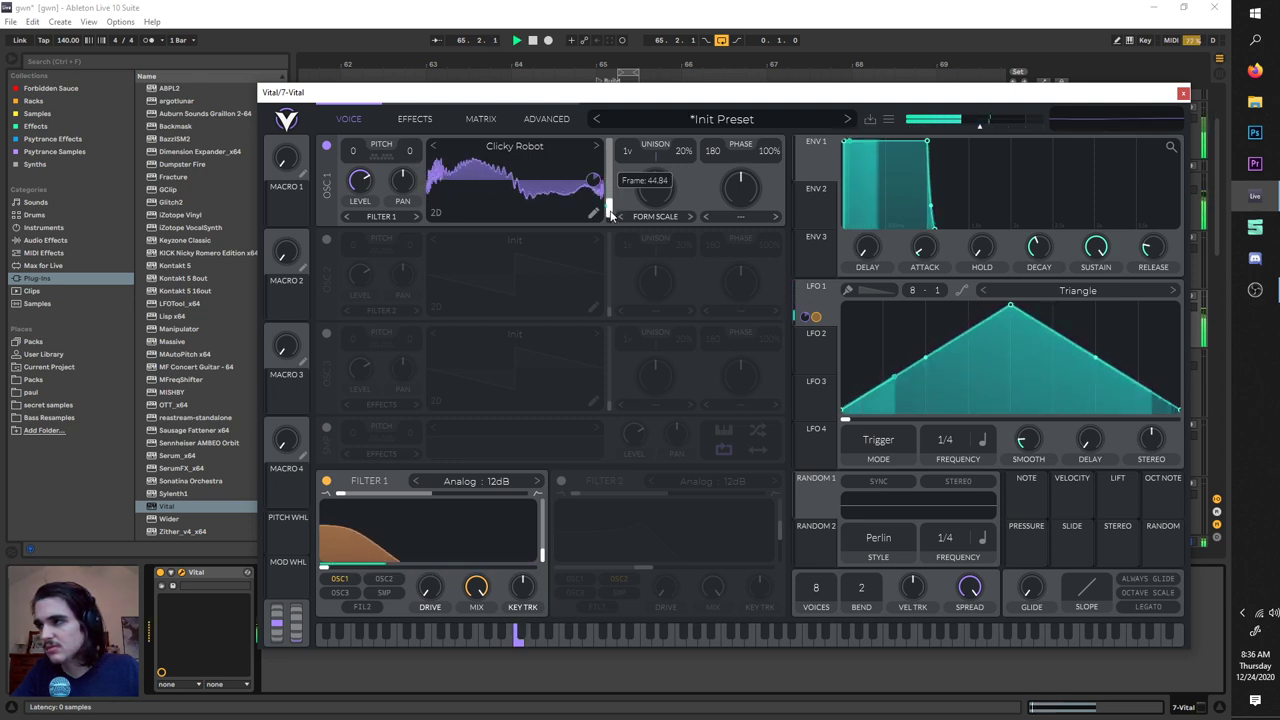
# Step: Return to the arrangement and extend the loop to all of bar 65 to play both Vital tracks
pyautogui.click(942, 56)
pyautogui.press('space')
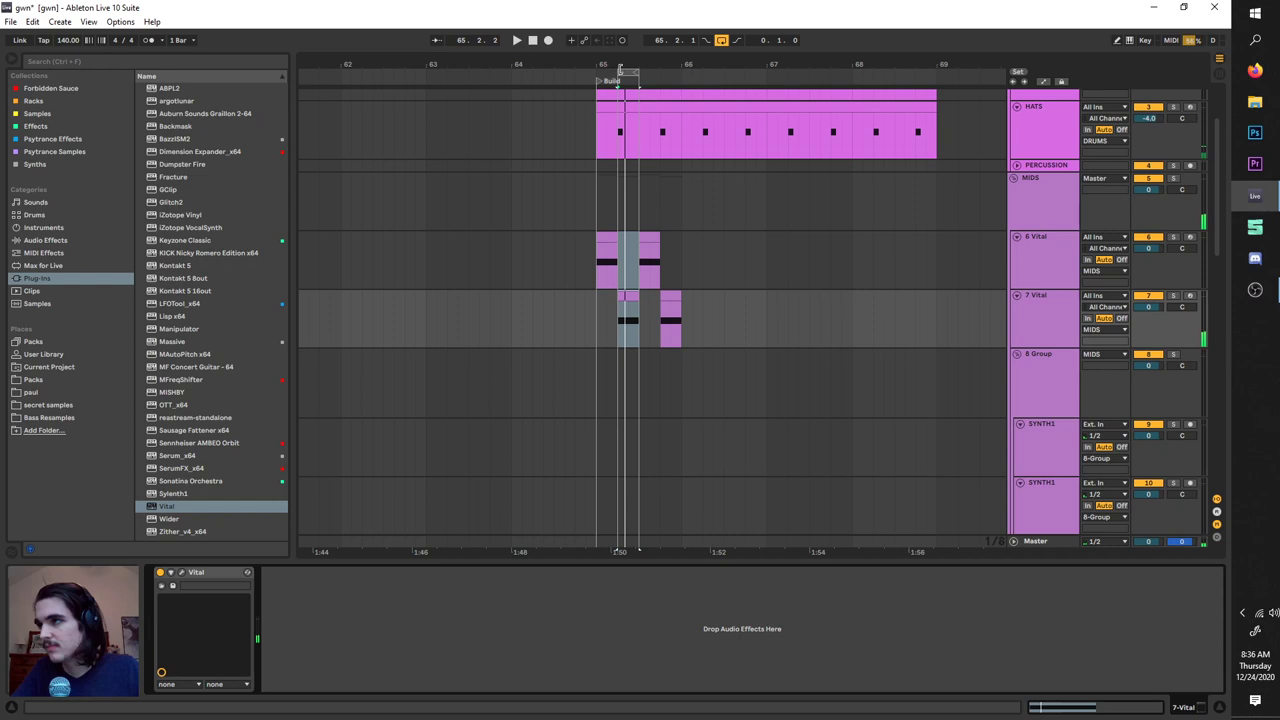
pyautogui.moveTo(618, 72)
pyautogui.mouseDown()
pyautogui.moveTo(598, 72)
pyautogui.moveTo(682, 70)
pyautogui.mouseUp()
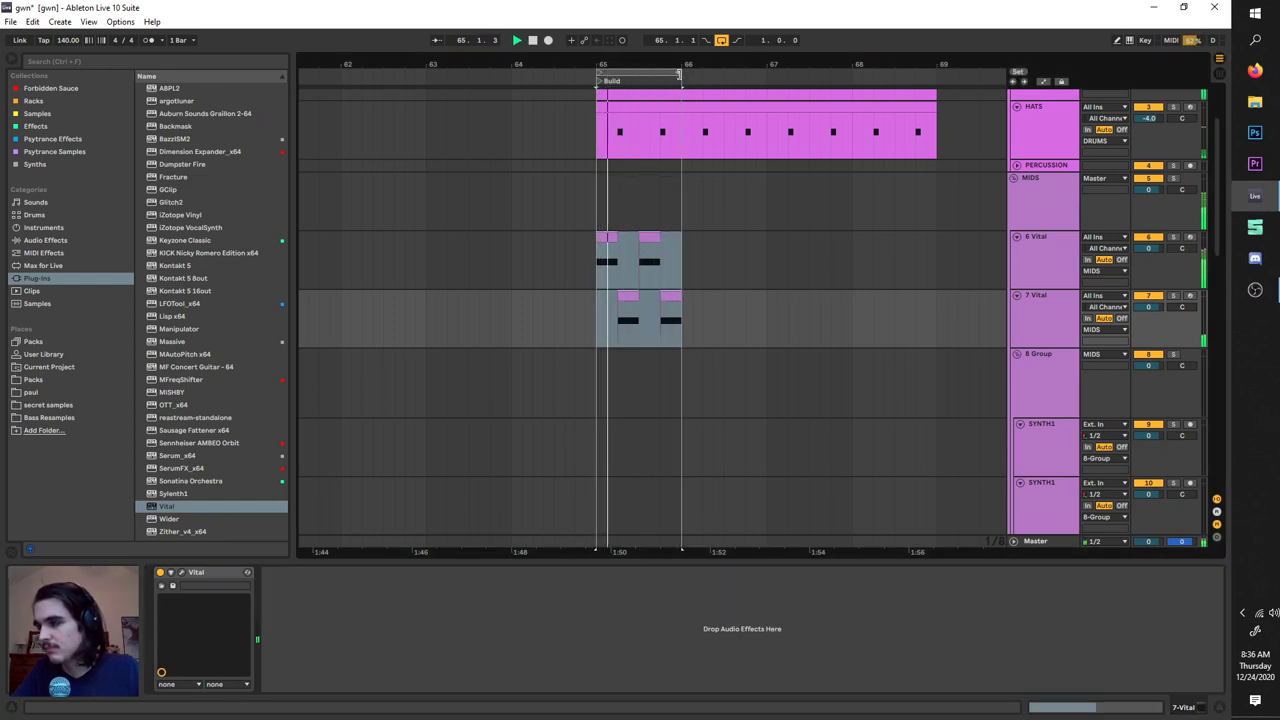
# Step: Raise the note in the 6 Vital clip on beat 3 of bar 65, play it, and select the looped bar
pyautogui.click(657, 240)
pyautogui.doubleClick(649, 245)
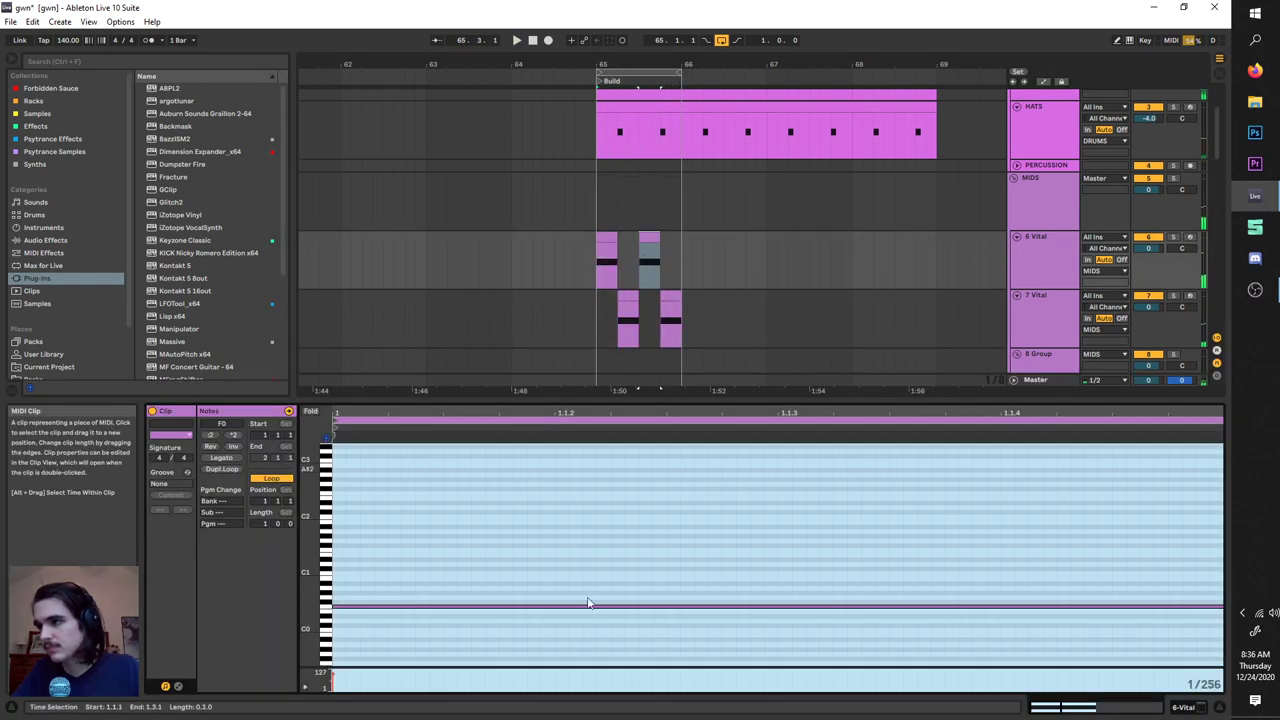
pyautogui.doubleClick(668, 295)
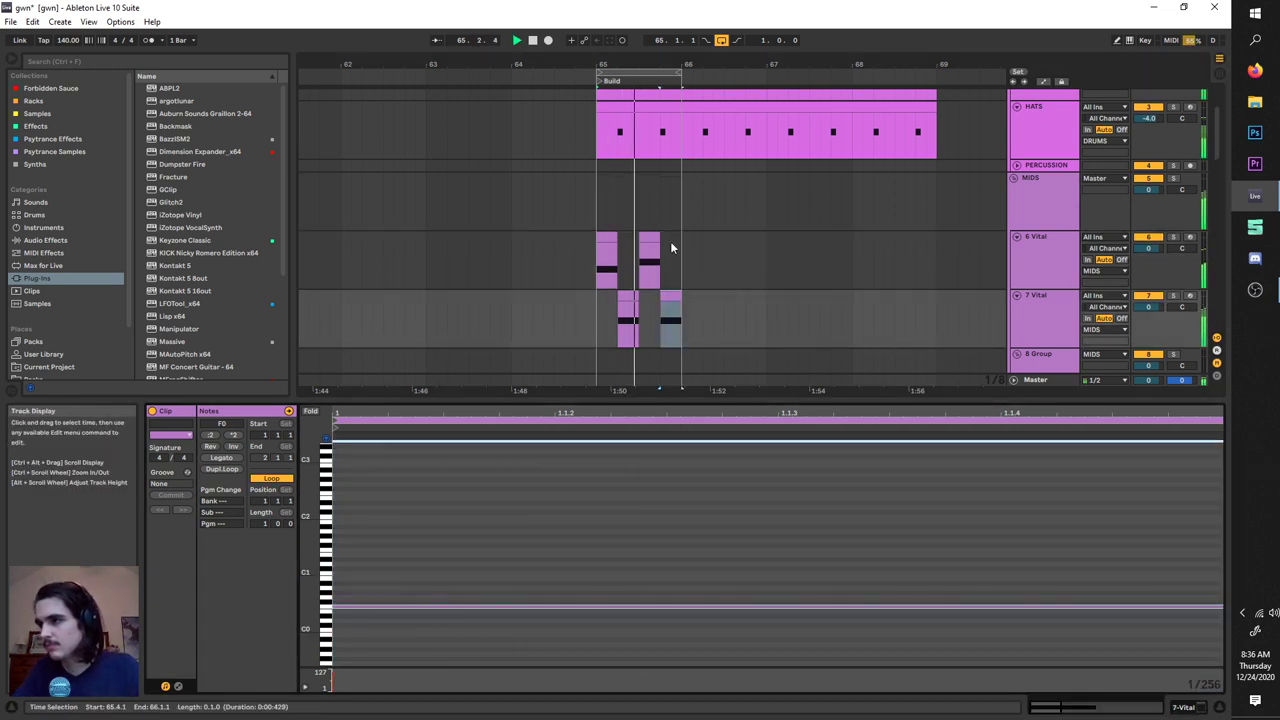
pyautogui.click(1067, 318)
pyautogui.press('space')
pyautogui.click(650, 73)
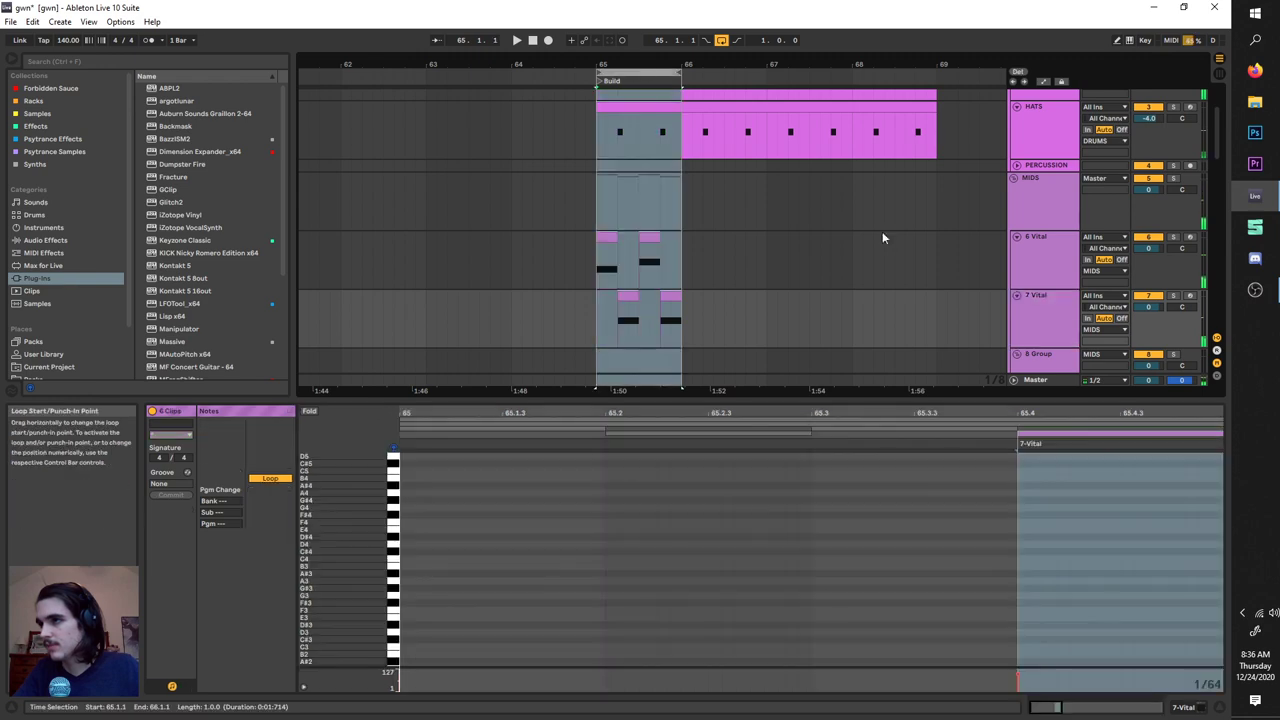
# Step: Open Vital on the 7 Vital track and move its window down until the arrangement's Vital tracks are visible
pyautogui.doubleClick(1046, 316)
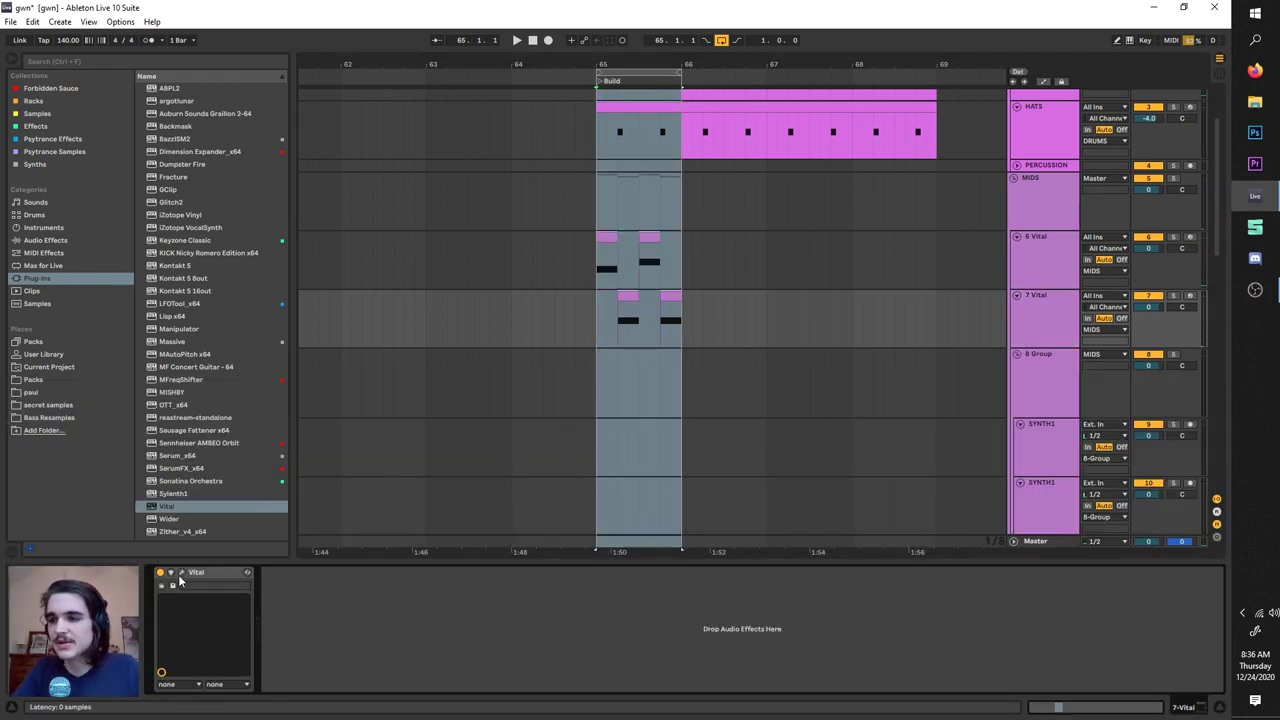
pyautogui.click(181, 573)
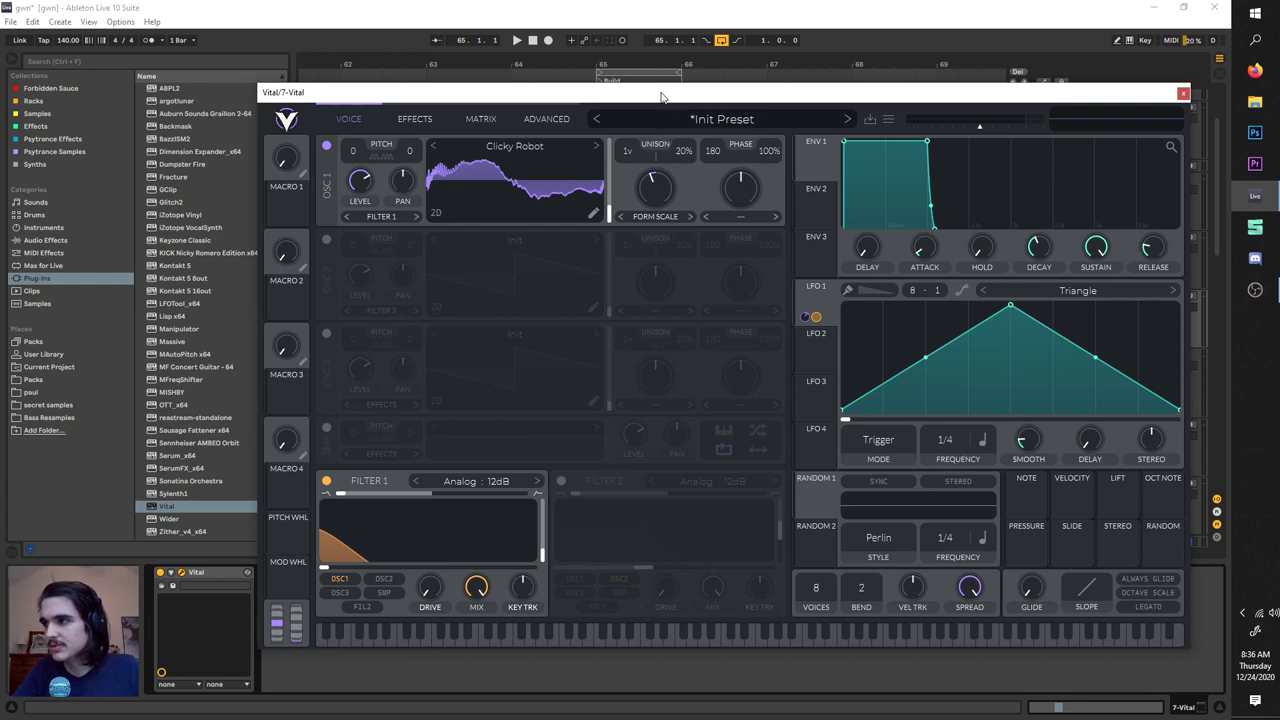
pyautogui.moveTo(660, 96); pyautogui.dragTo(618, 173)
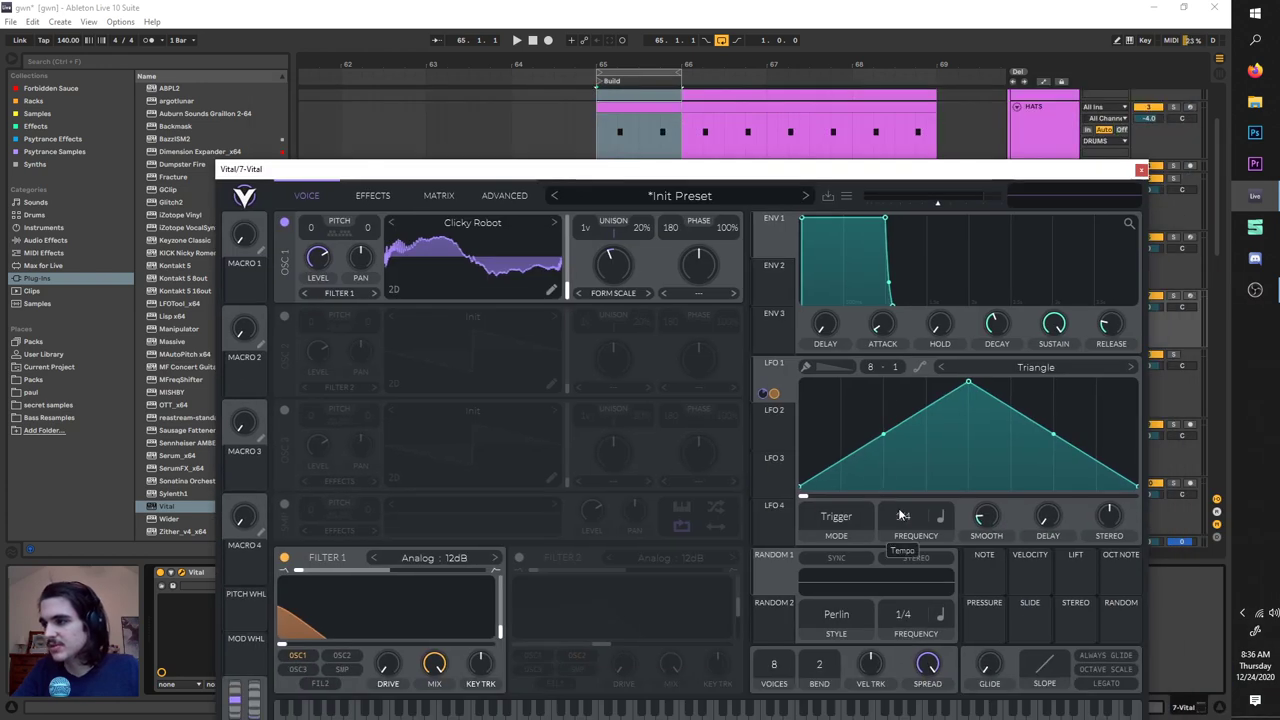
pyautogui.moveTo(701, 158); pyautogui.dragTo(785, 527)
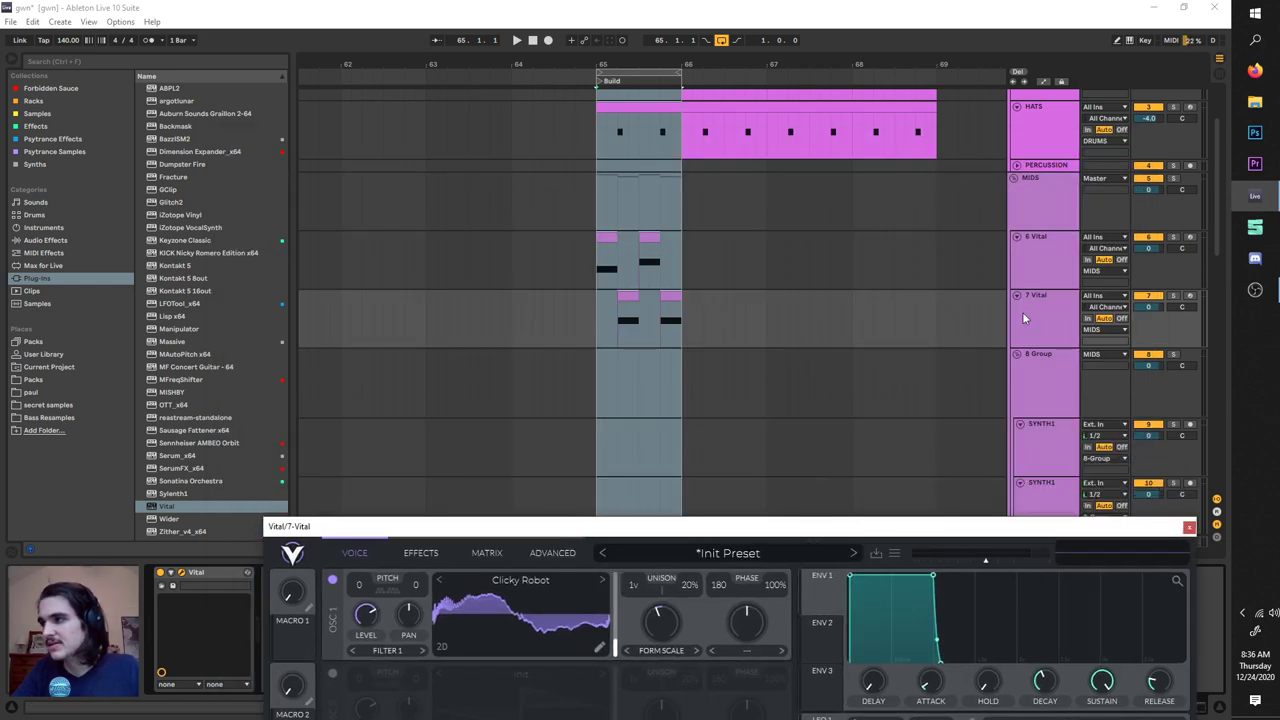
# Step: Automate LFO 1 Tempo on the 7 Vital track, raising it at beat 2 of bar 65 and setting beat 4 to about 0.63
pyautogui.scroll(2, 655, 319)
pyautogui.click(580, 321)
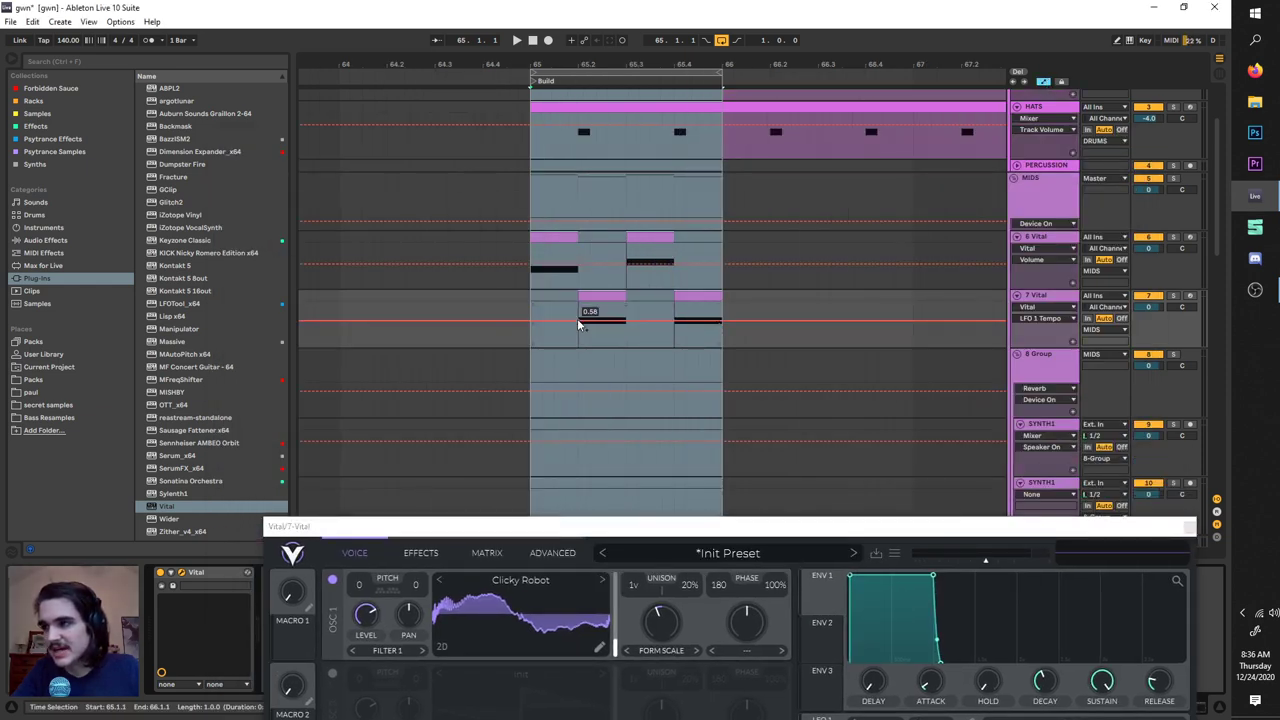
pyautogui.moveTo(580, 319); pyautogui.dragTo(580, 314)
pyautogui.press('space')
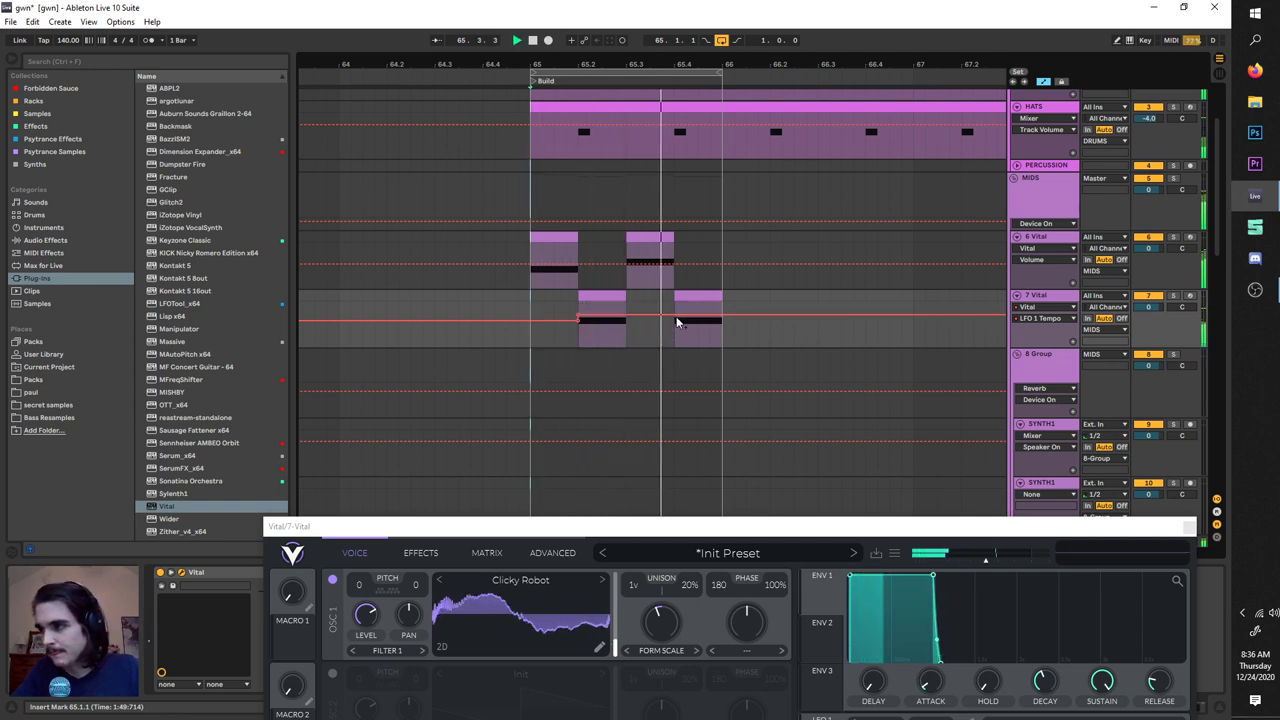
pyautogui.moveTo(674, 320); pyautogui.dragTo(675, 330)
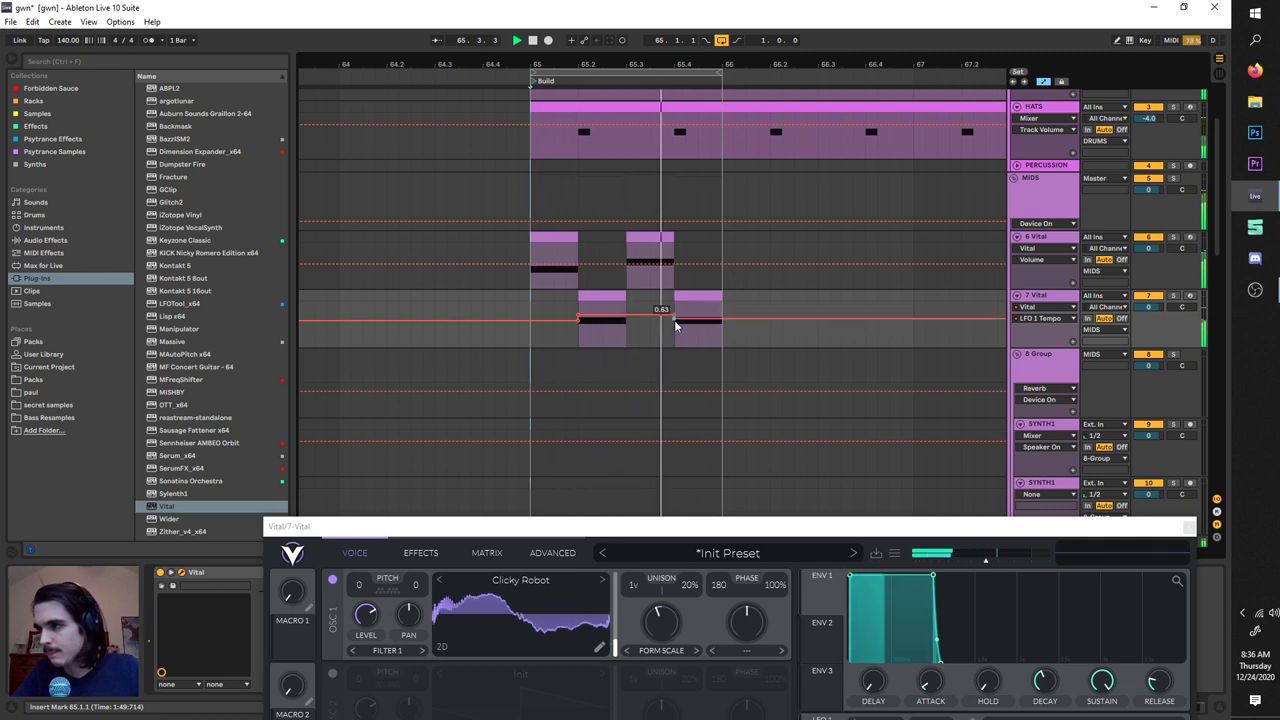
pyautogui.moveTo(721, 296); pyautogui.dragTo(597, 272)
pyautogui.click(729, 307)
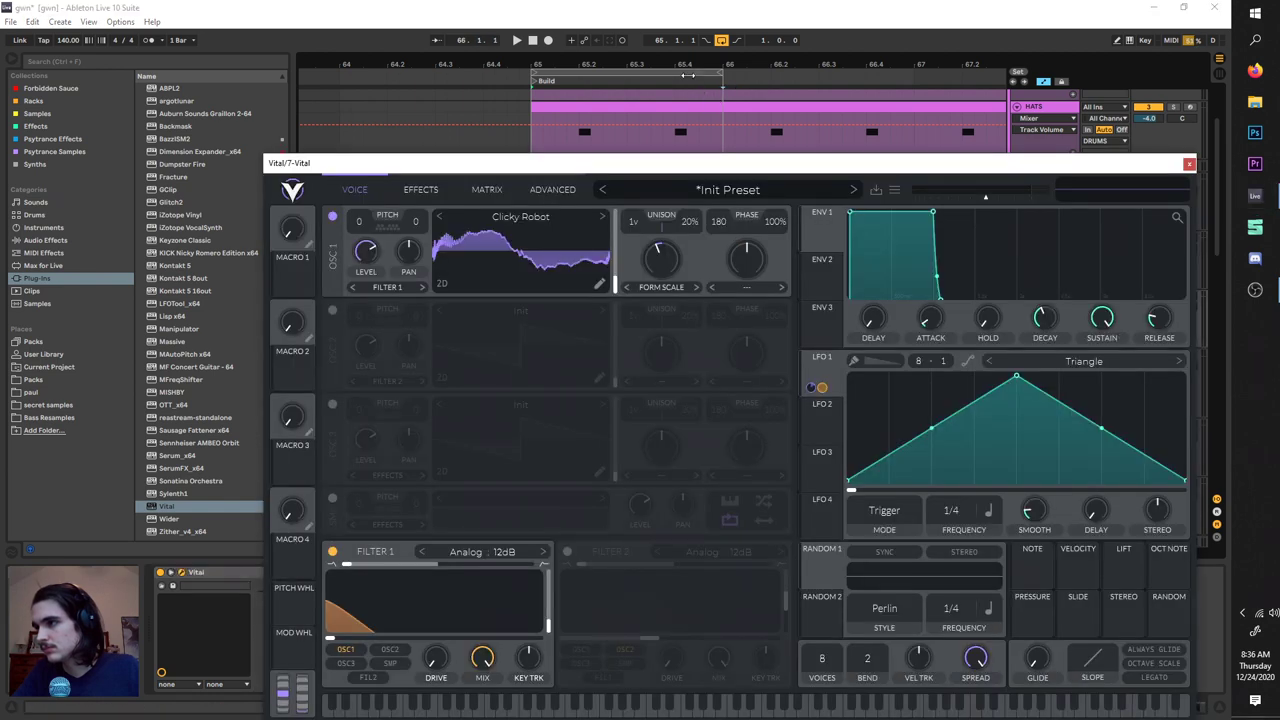
# Step: Duplicate all of bar 65 into bar 66, close Vital, and extend the playback loop over both bars
pyautogui.click(690, 73)
pyautogui.hotkey('ctrl', 'd')
pyautogui.click(775, 207)
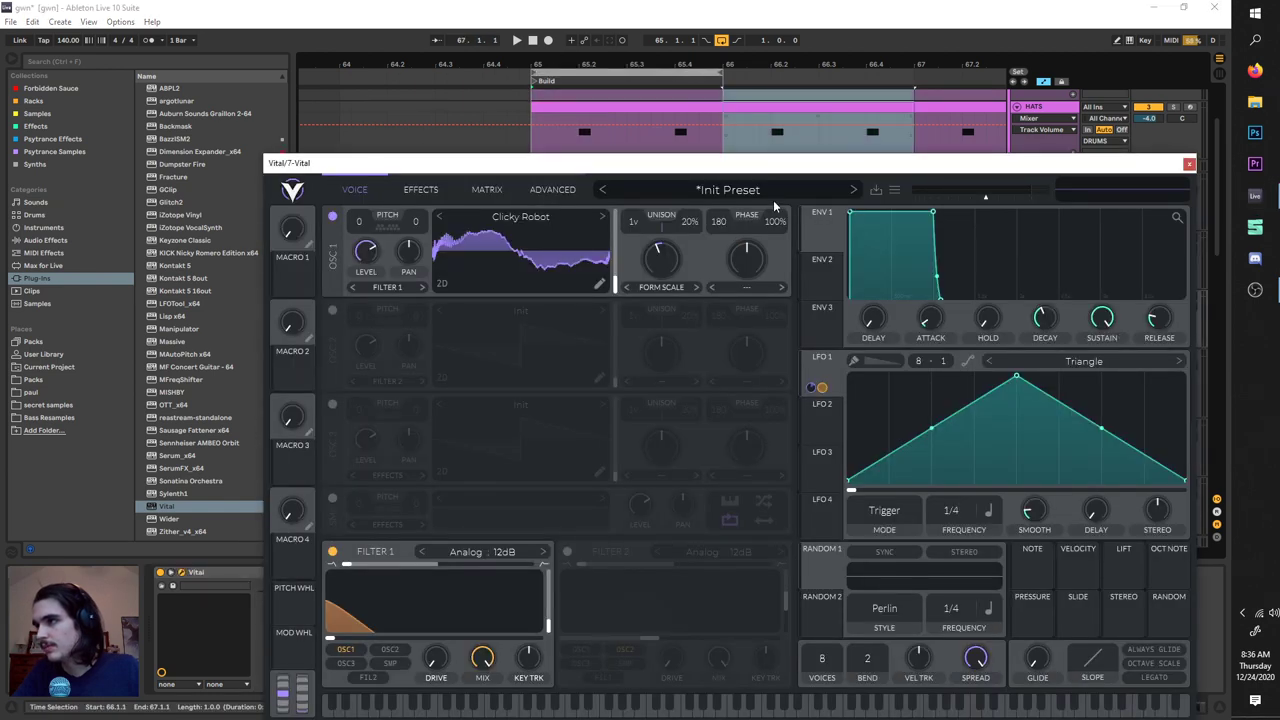
pyautogui.click(1188, 163)
pyautogui.moveTo(722, 73); pyautogui.dragTo(914, 84)
pyautogui.scroll(-4, 816, 270)
pyautogui.hscroll(1, 769, 285)
# Step: Duplicate the 7 Vital clip from beat 4 of bar 65 onto beat 1 of bar 66, deleting the 6 Vital clip at that beat
pyautogui.click(706, 318)
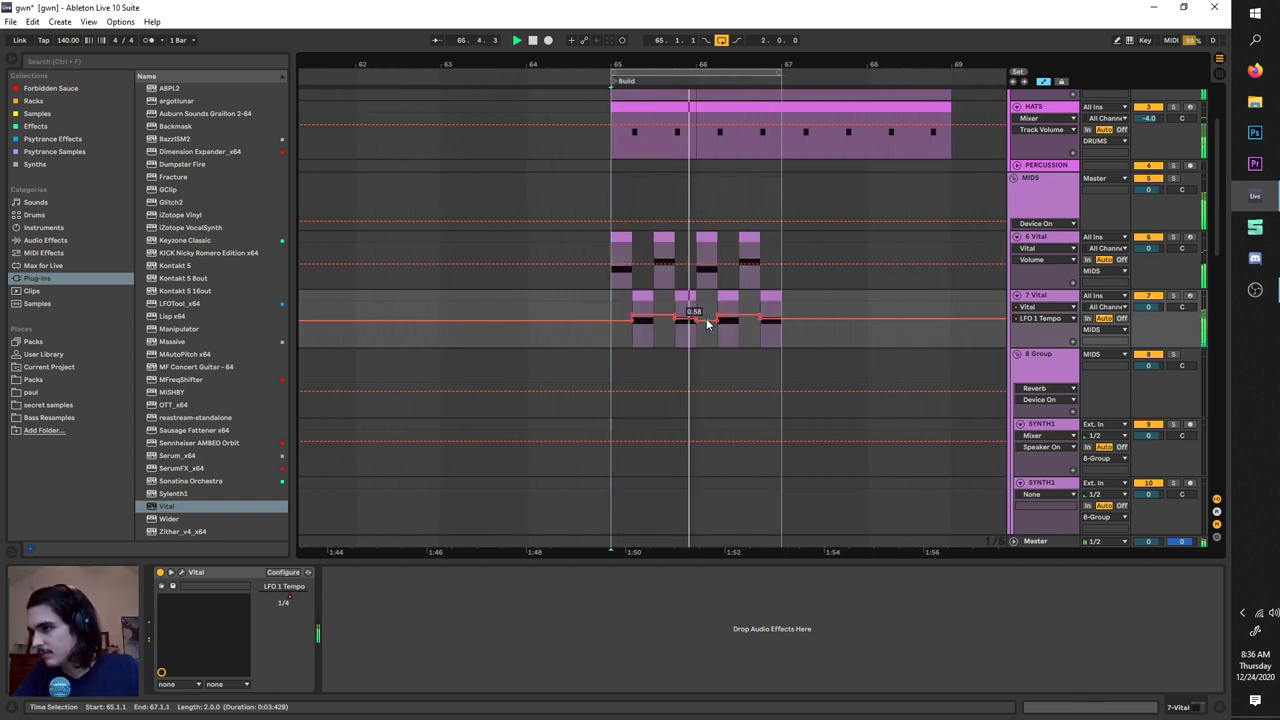
pyautogui.scroll(3, 706, 320)
pyautogui.scroll(2, 715, 358)
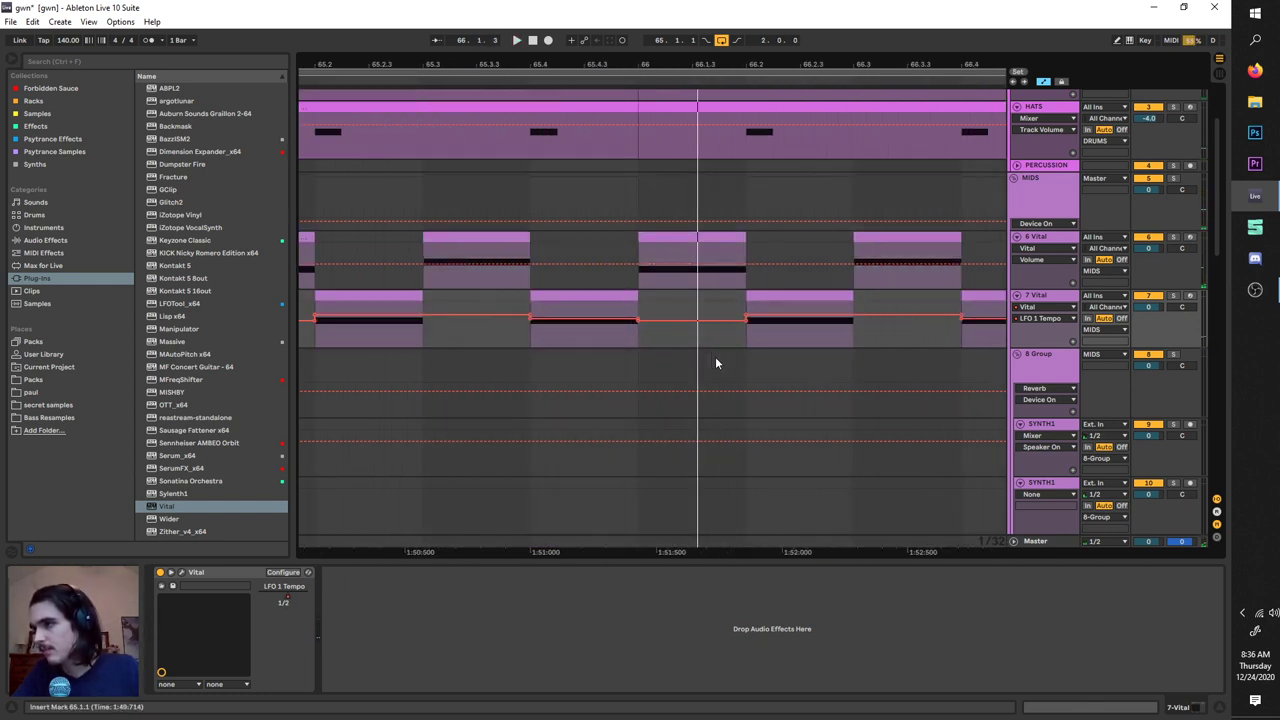
pyautogui.scroll(-2, 709, 258)
pyautogui.click(659, 293)
pyautogui.hotkey('ctrl', 'd')
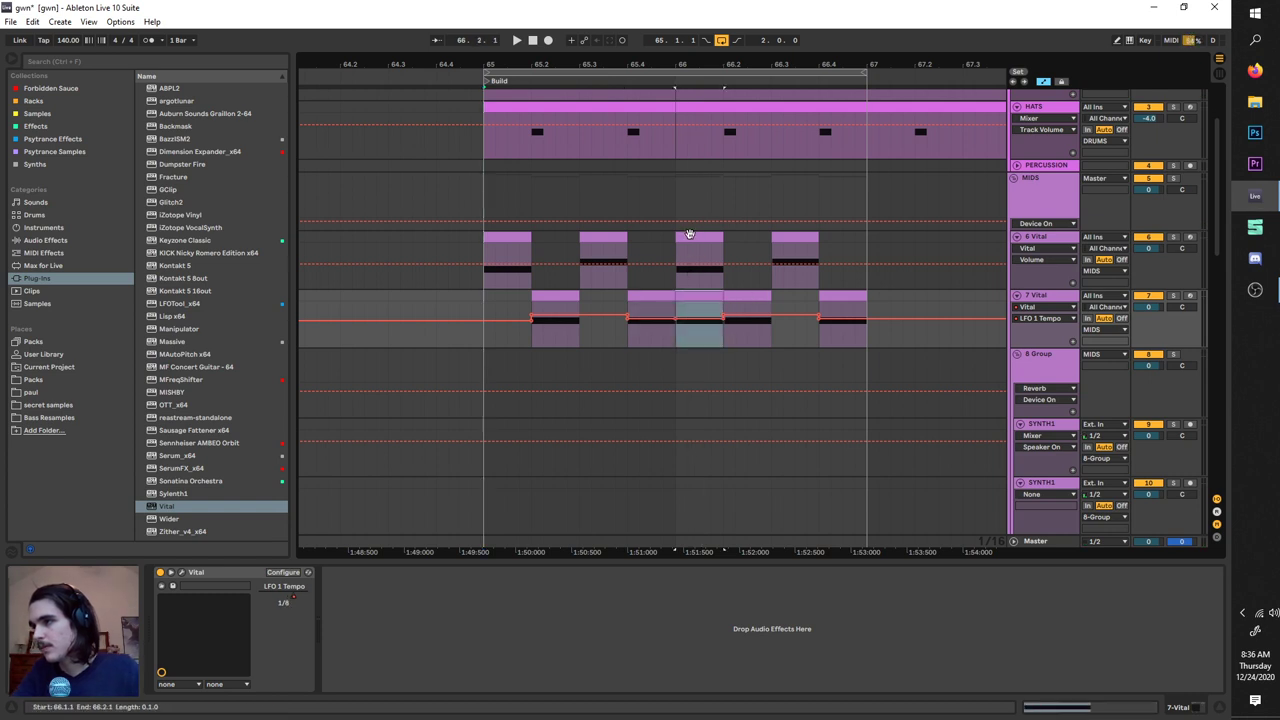
pyautogui.click(704, 253)
pyautogui.press('space')
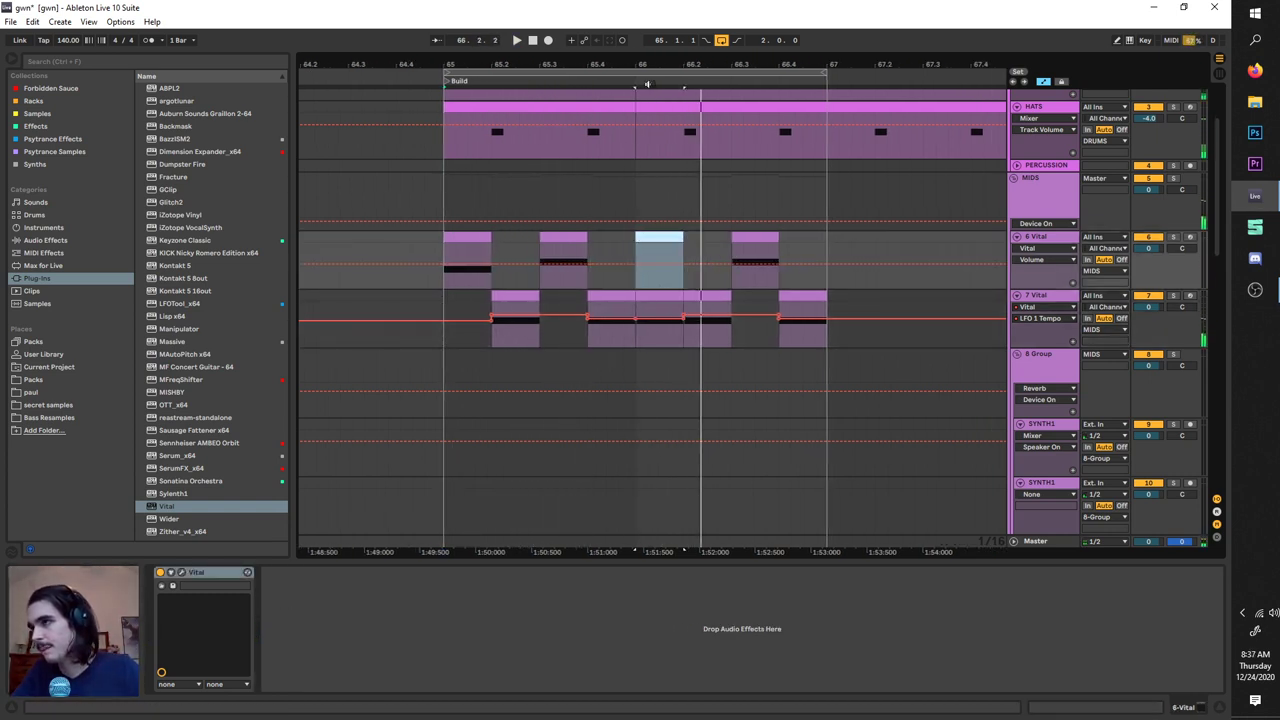
pyautogui.press('space')
pyautogui.press('Delete')
# Step: Lower the note in the 7 Vital clip on beat 4 of bar 66 to D#0
pyautogui.click(757, 241)
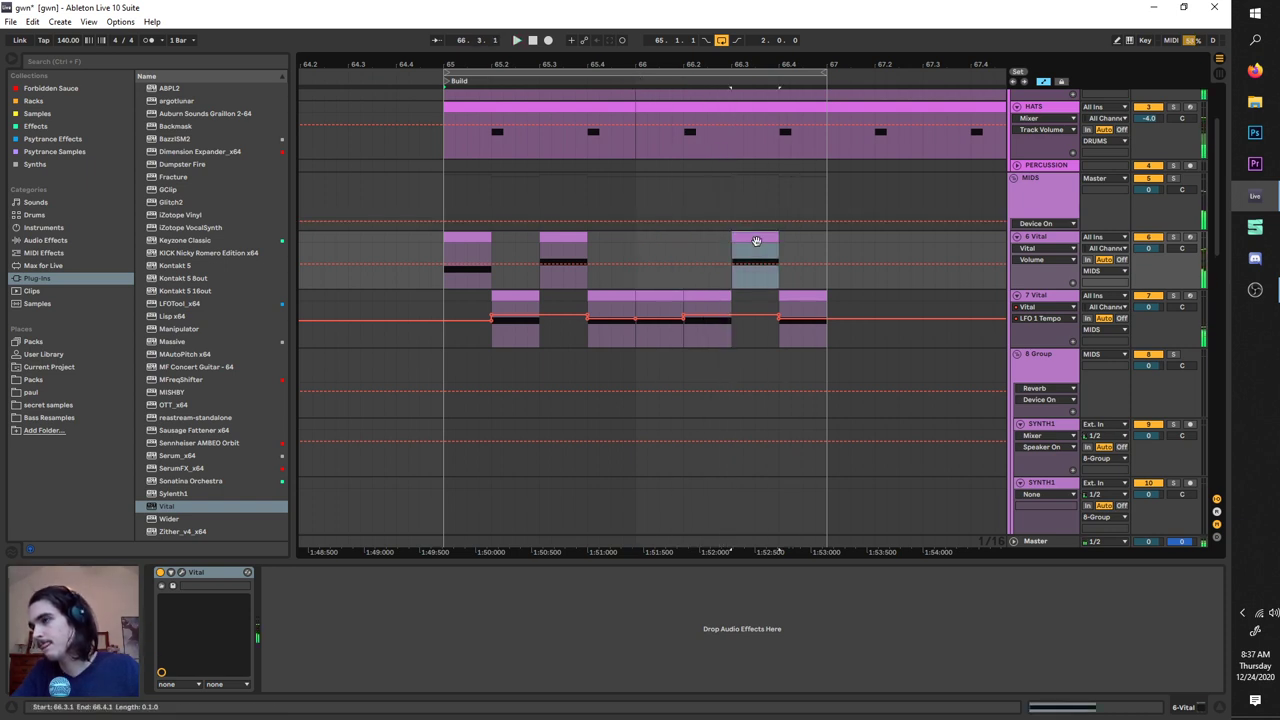
pyautogui.doubleClick(795, 296)
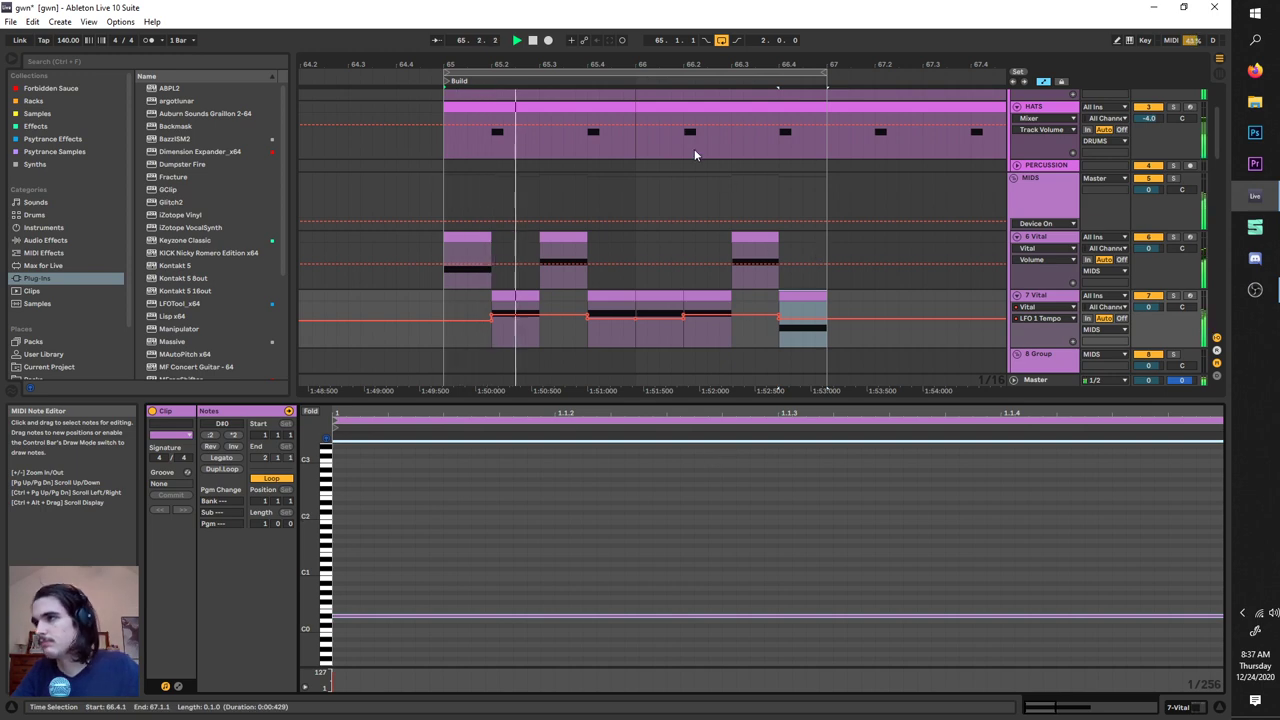
# Step: Duplicate bars 65 and 66 across all tracks into bars 67 and 68, and loop the copied bars for playback
pyautogui.scroll(-3, 690, 150)
pyautogui.moveTo(674, 107); pyautogui.dragTo(790, 93)
pyautogui.click(602, 76)
pyautogui.hotkey('ctrl', 'd')
pyautogui.press('space')
pyautogui.scroll(3, 642, 233)
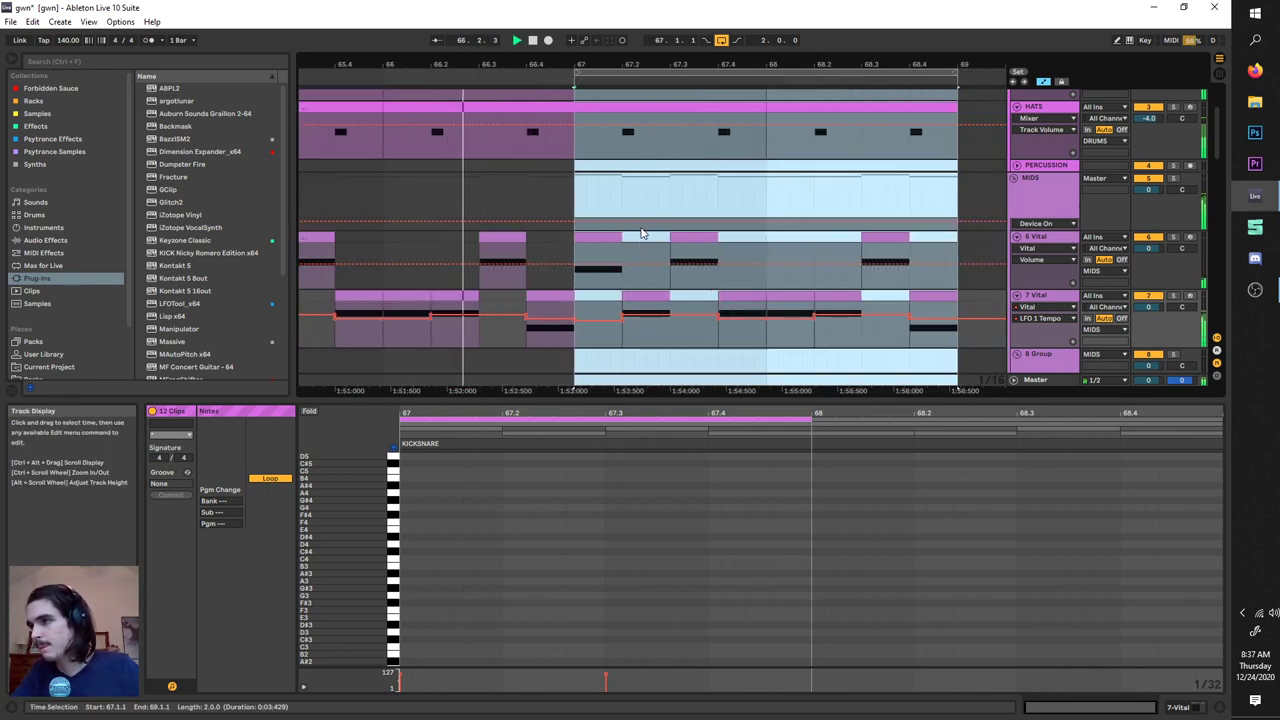
# Step: Duplicate the 6 Vital track, keeping only the clip on beat 1 of bar 67 on the copy and removing that clip from the original
pyautogui.click(617, 238)
pyautogui.press('space')
pyautogui.scroll(-1, 646, 245)
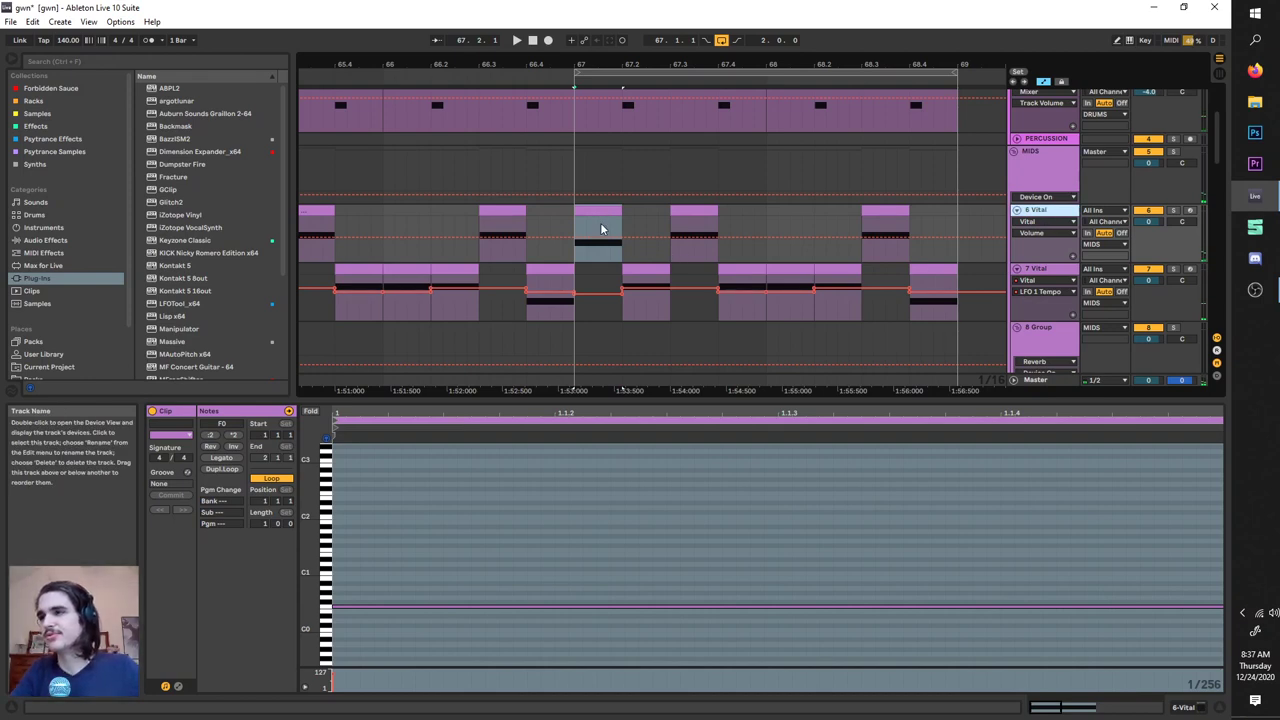
pyautogui.scroll(-3, 601, 229)
pyautogui.click(777, 286)
pyautogui.moveTo(777, 286); pyautogui.dragTo(418, 276)
pyautogui.press('Delete')
pyautogui.moveTo(606, 212); pyautogui.dragTo(591, 206)
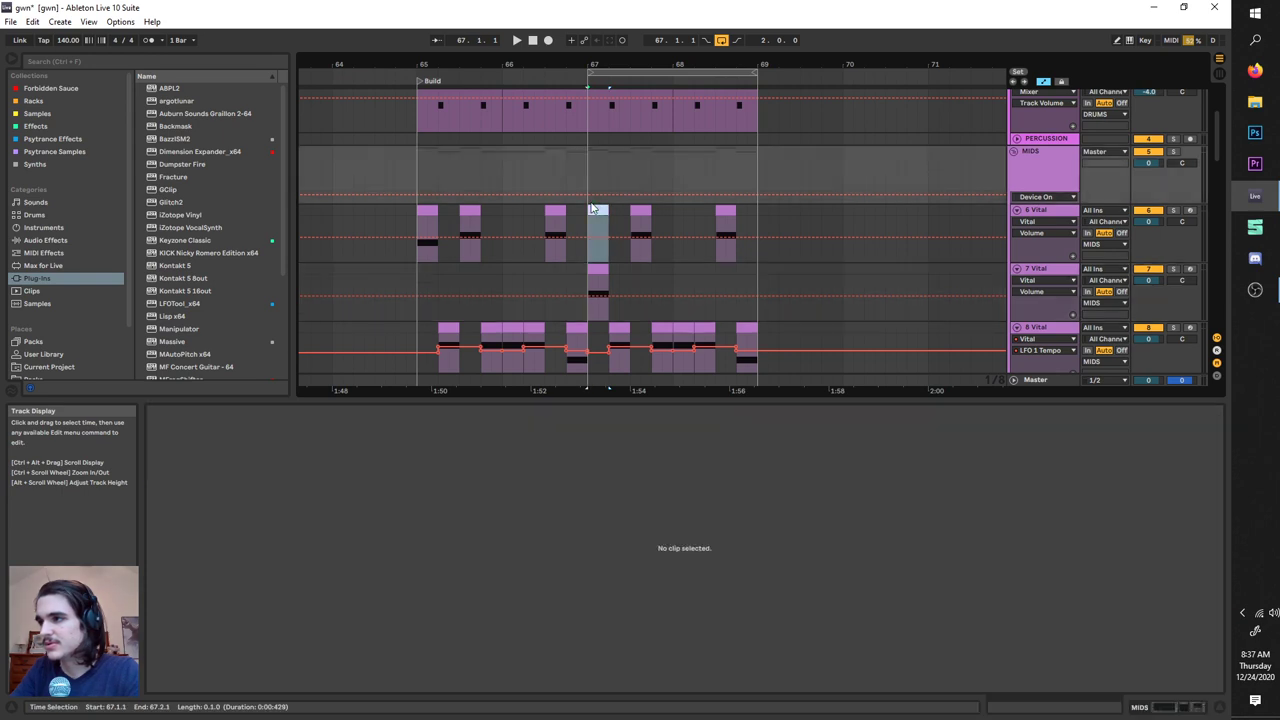
pyautogui.press('space')
pyautogui.click(618, 326)
pyautogui.press('space')
pyautogui.scroll(-1, 700, 260)
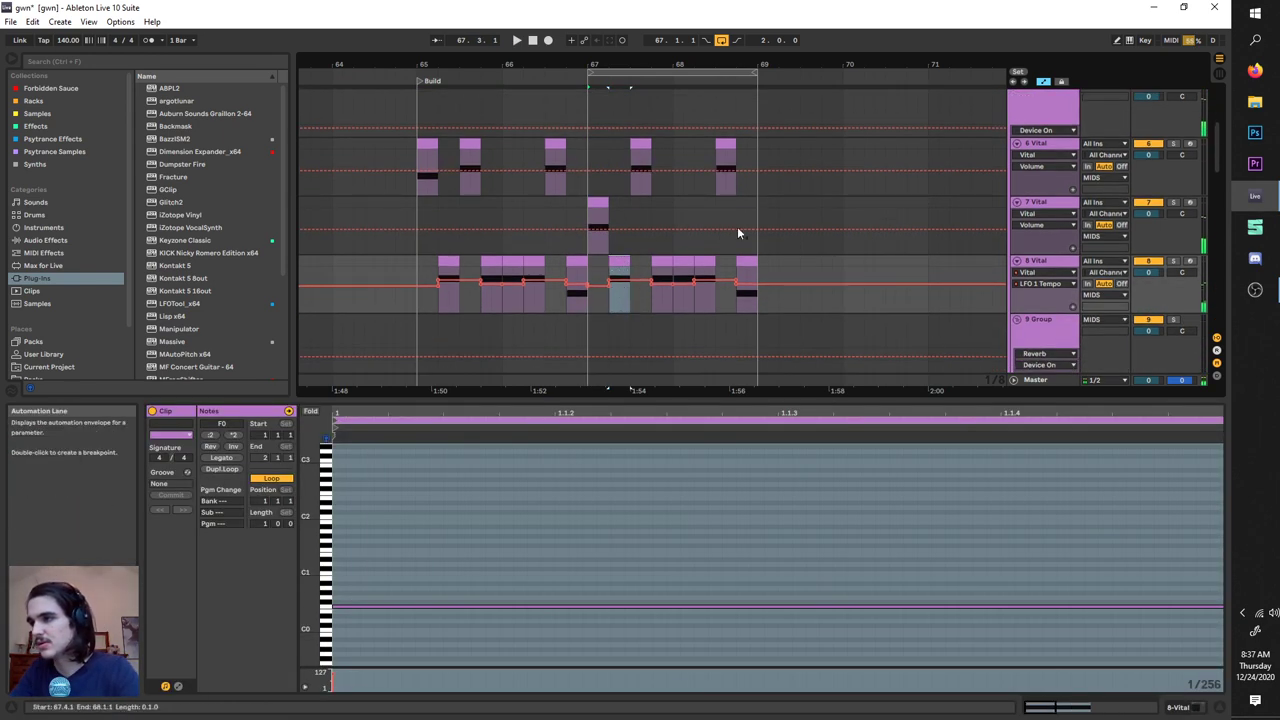
# Step: Open Vital on the new 7 Vital track and move its window below the timeline
pyautogui.click(698, 345)
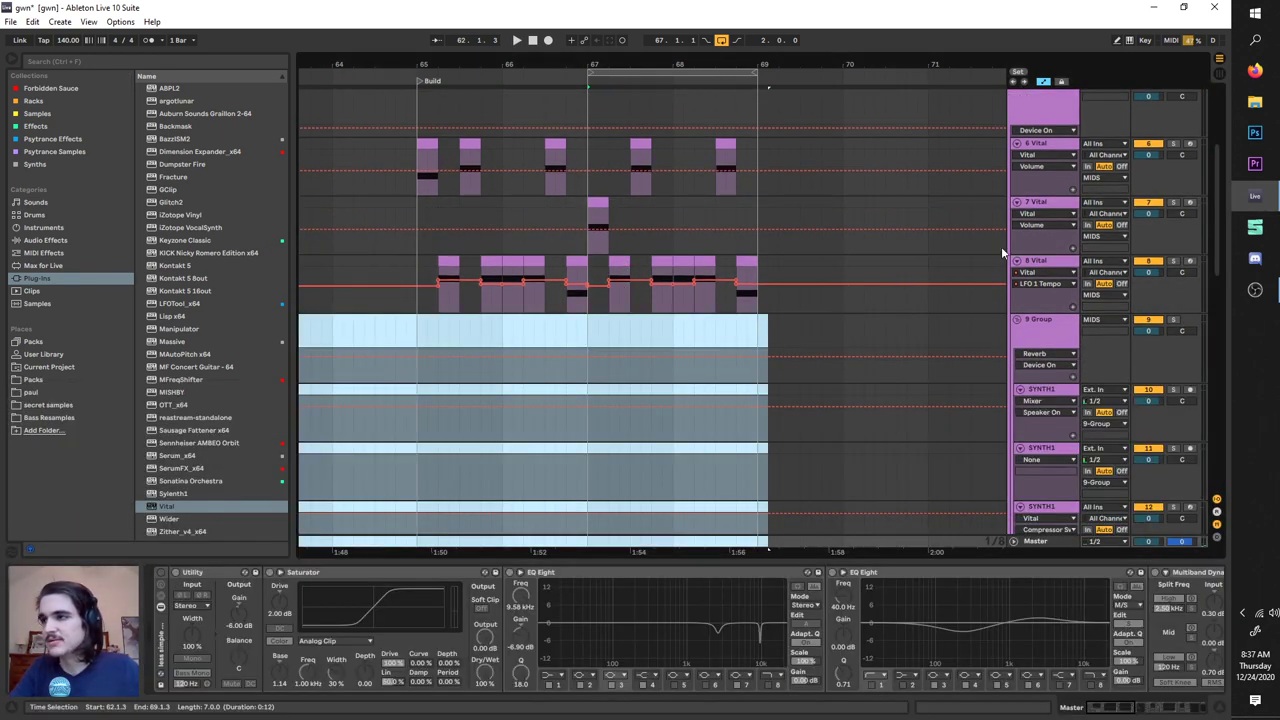
pyautogui.click(1046, 204)
pyautogui.click(181, 573)
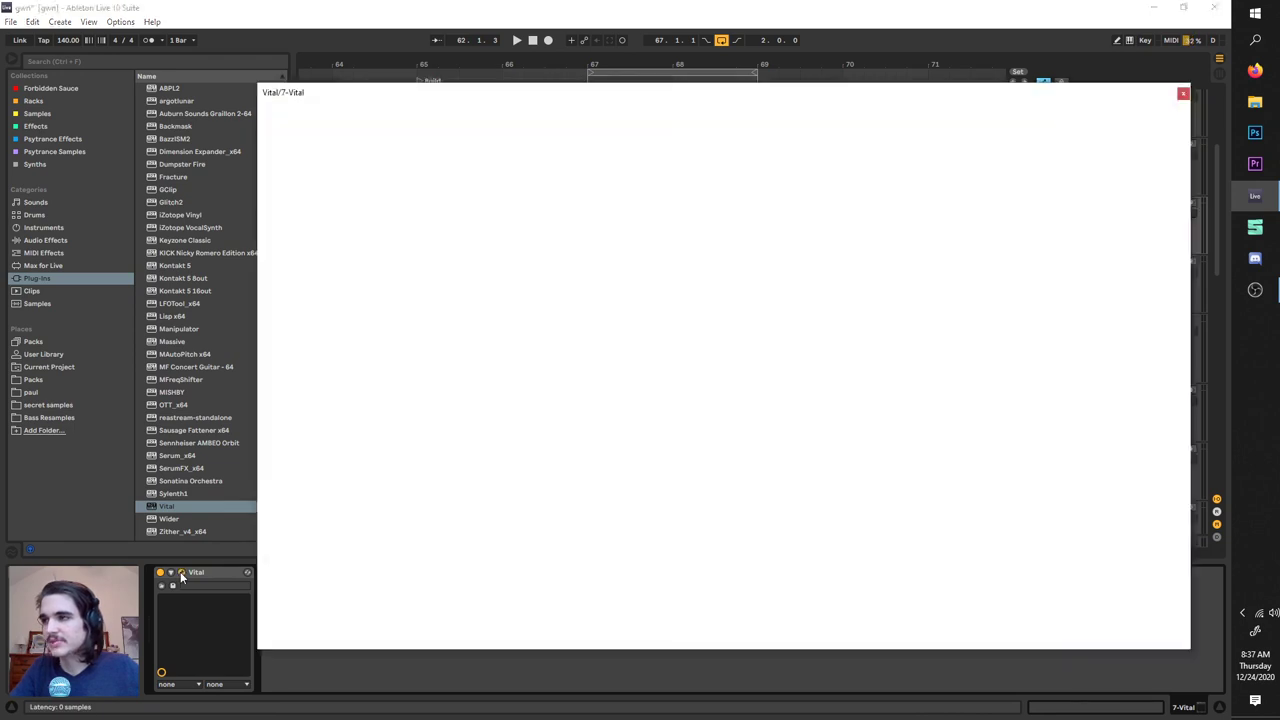
pyautogui.moveTo(386, 126); pyautogui.dragTo(423, 352)
pyautogui.click(1040, 200)
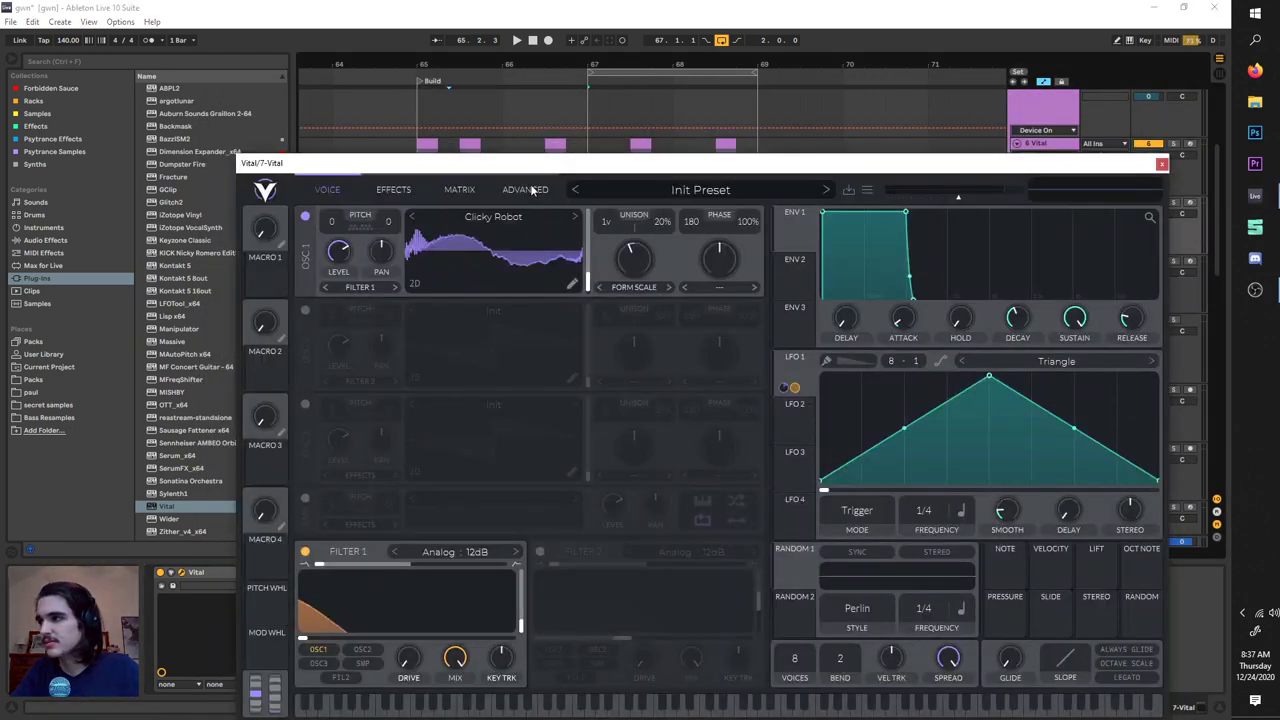
# Step: Set LFO 1's frequency to 1/1, shift its triangle peak earlier to about three-eighths of the cycle, and close Vital
pyautogui.press('space')
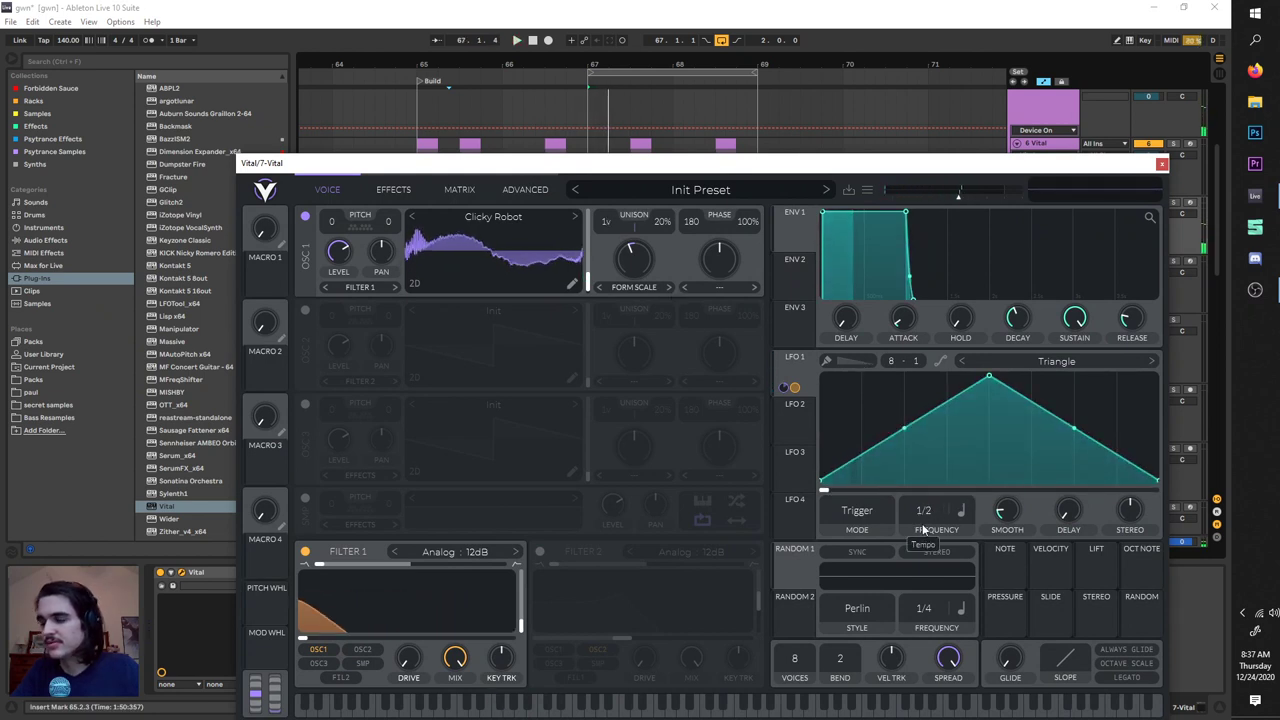
pyautogui.moveTo(925, 530); pyautogui.dragTo(930, 540)
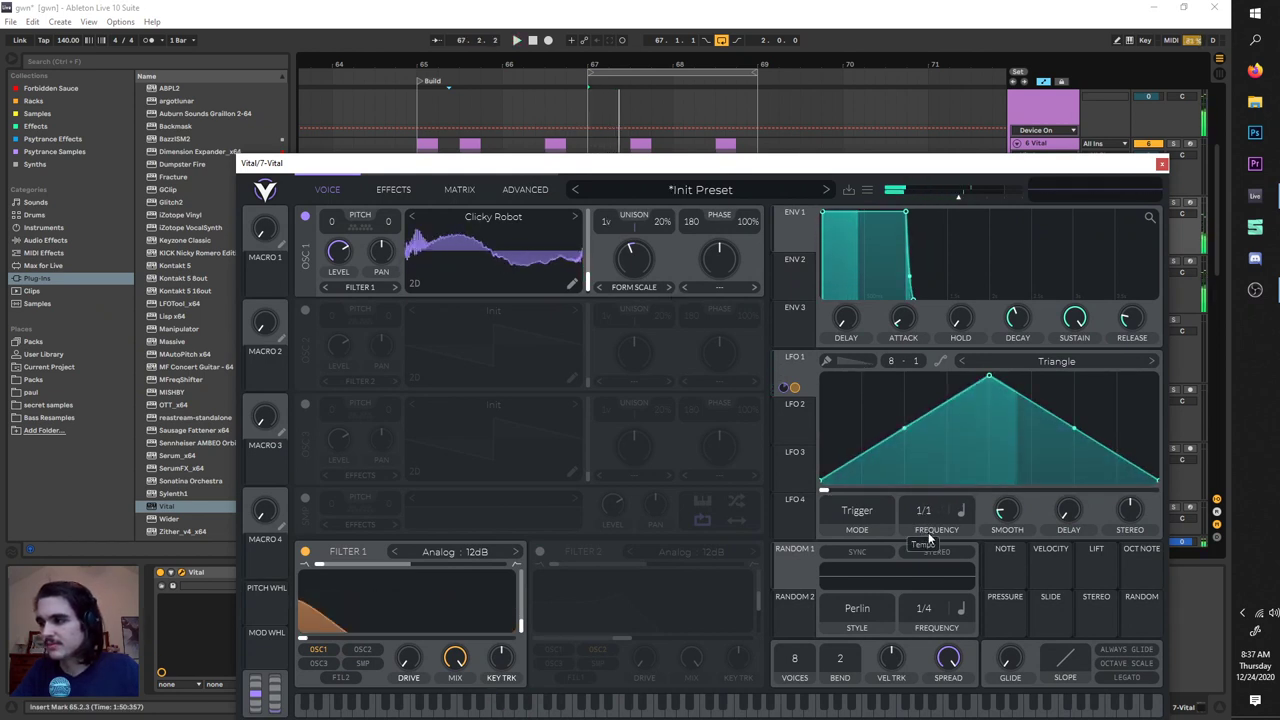
pyautogui.press('space')
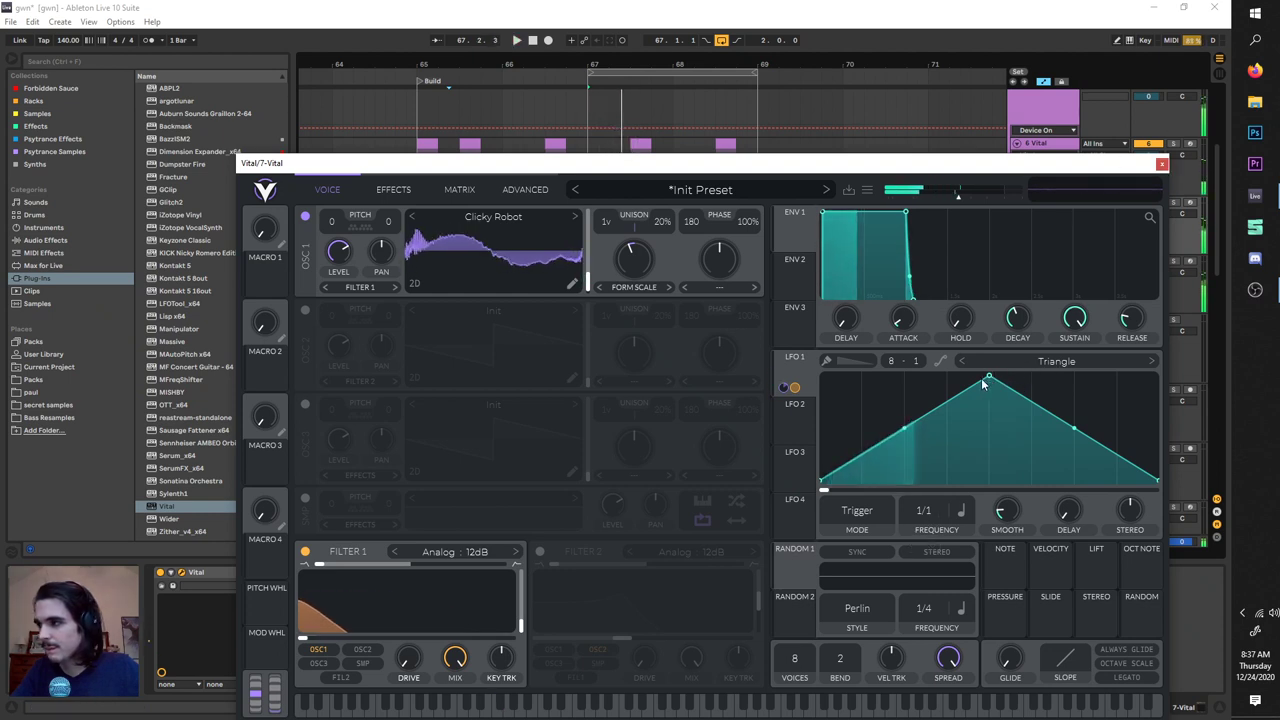
pyautogui.moveTo(988, 379); pyautogui.dragTo(945, 378)
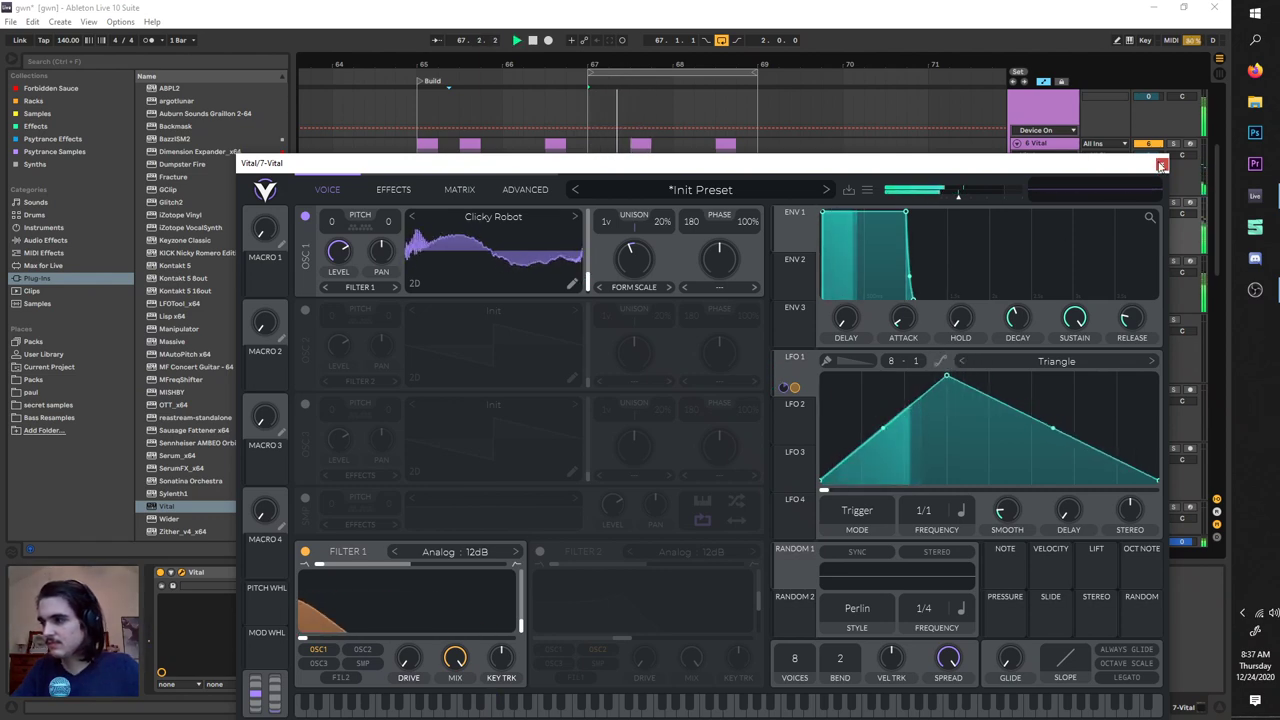
pyautogui.click(1161, 163)
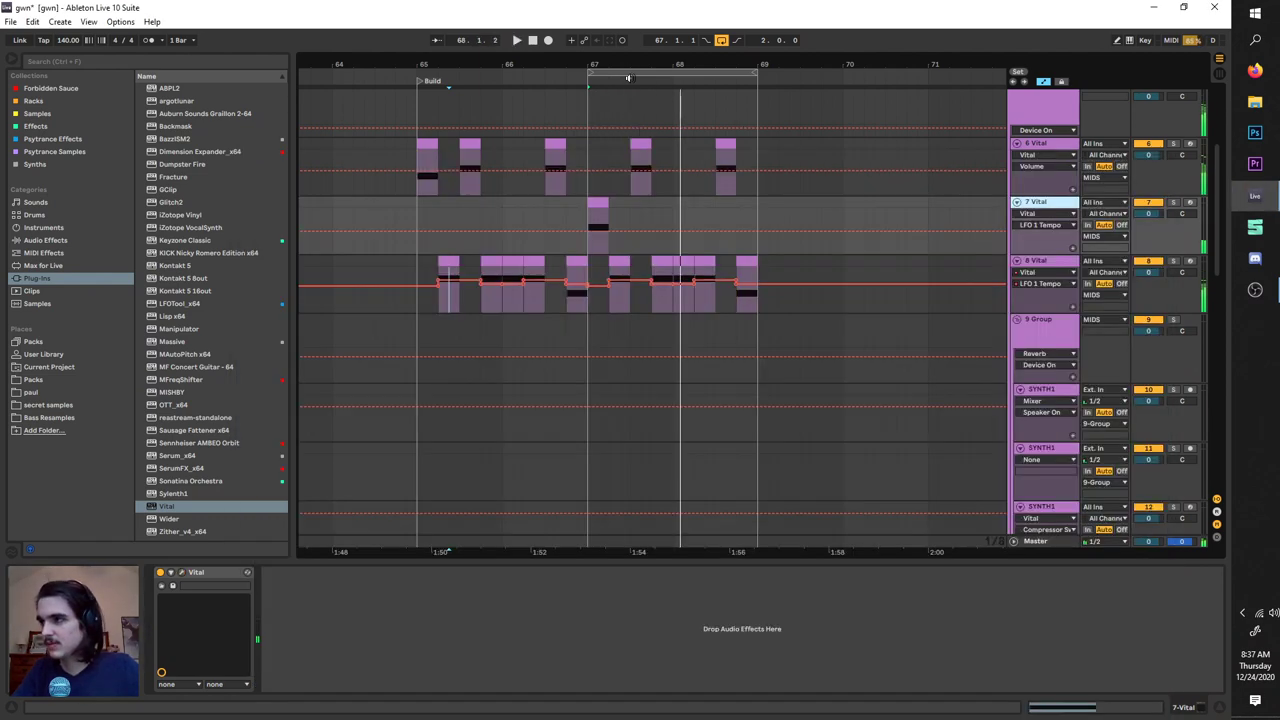
# Step: Extend the loop to cover bars 65 to 68 and play the full four-bar pattern
pyautogui.moveTo(720, 72); pyautogui.dragTo(759, 90)
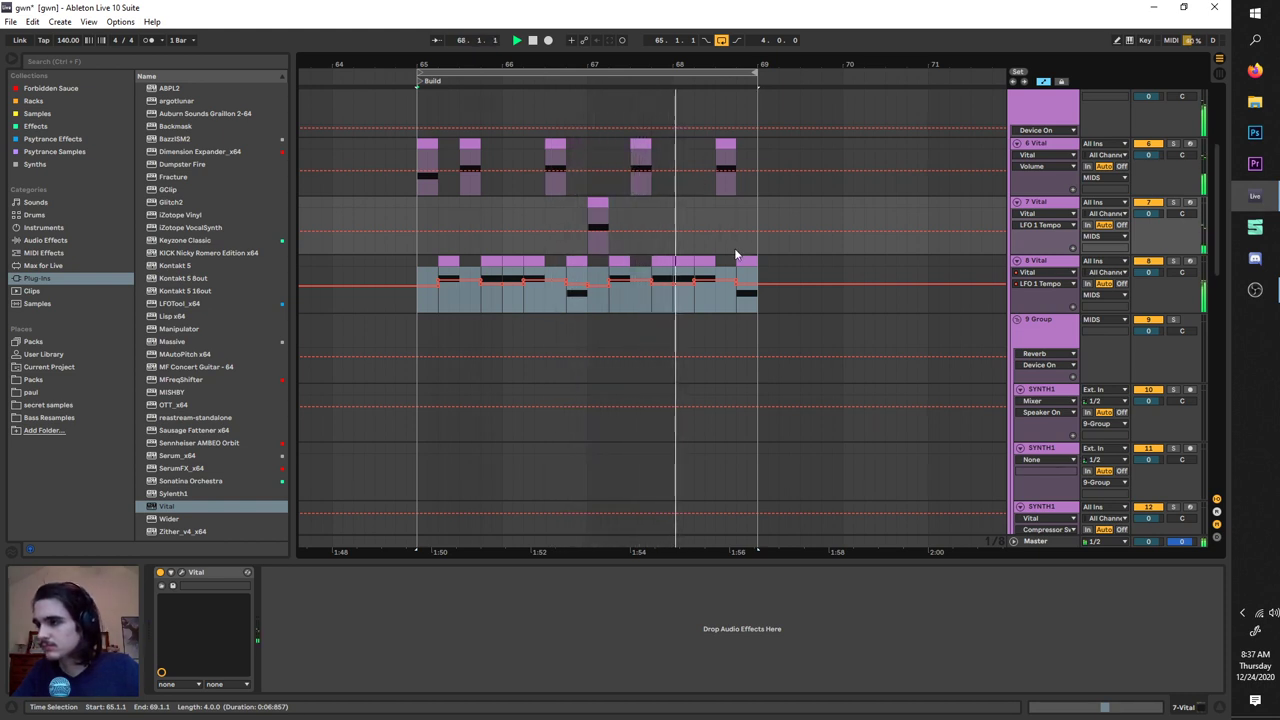
pyautogui.click(706, 301)
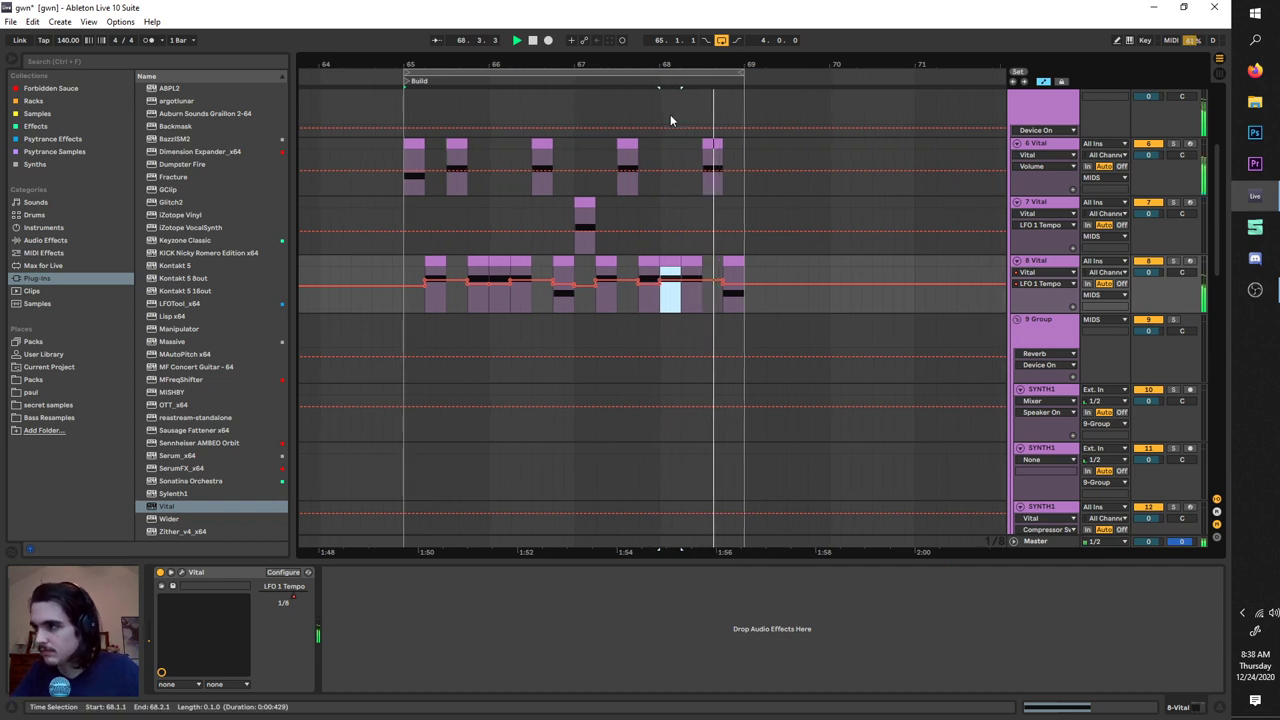
pyautogui.keyDown('ctrl'); pyautogui.scroll(-3, 546, 186); pyautogui.keyUp('ctrl')
pyautogui.keyDown('ctrl'); pyautogui.scroll(3, 543, 205); pyautogui.keyUp('ctrl')
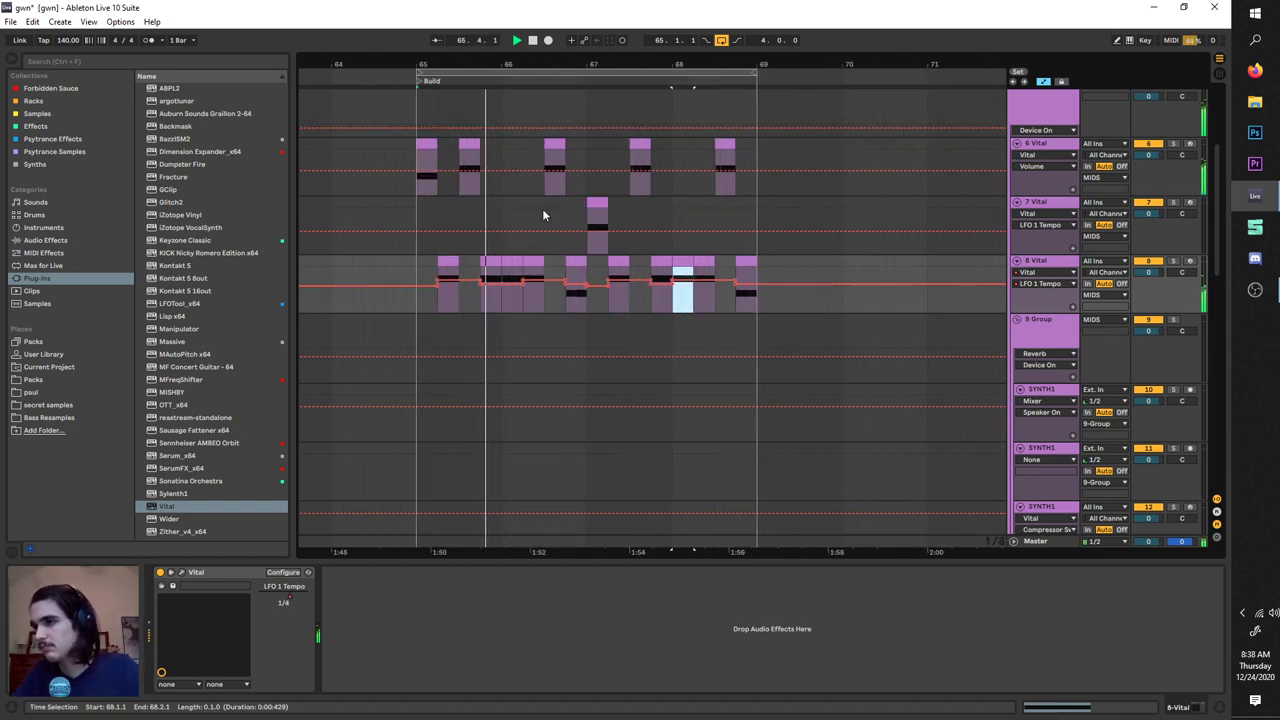
# Step: Play back the looped pattern in bars 65 to 68 to review the bass clips
pyautogui.rightClick(1040, 263)
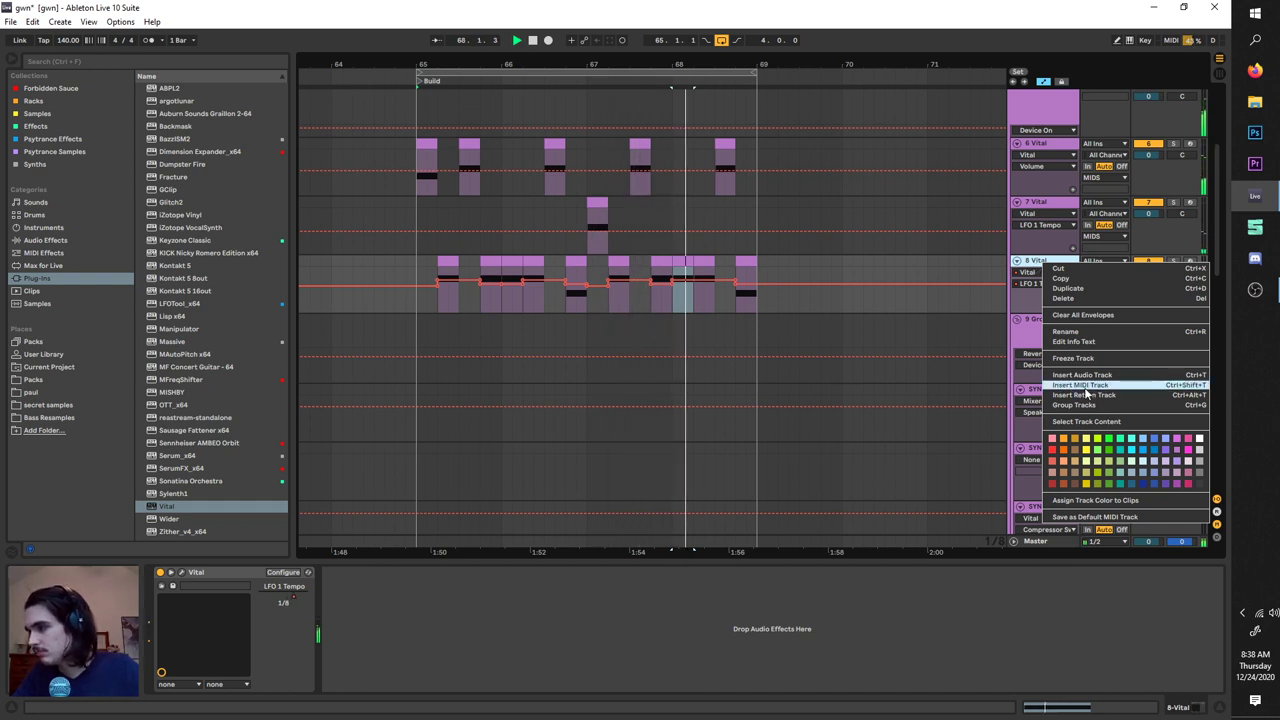
pyautogui.click(1033, 262)
pyautogui.press('space')
pyautogui.click(446, 263)
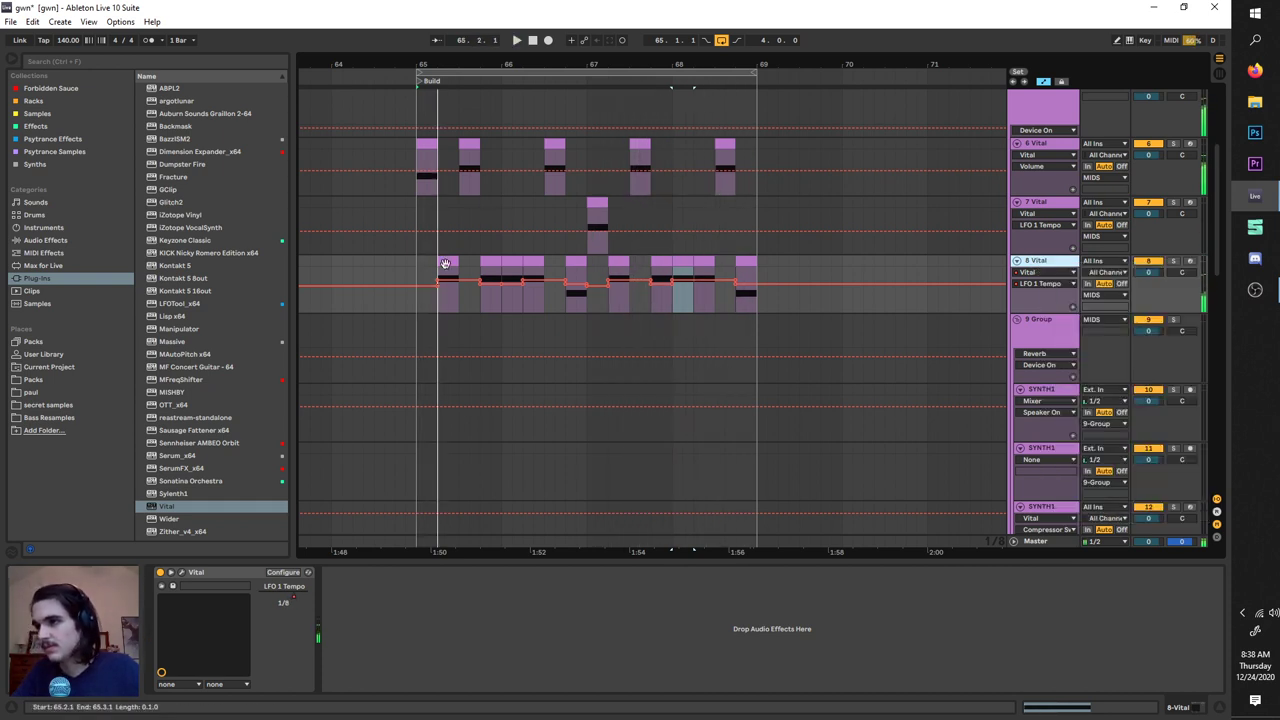
pyautogui.press('space')
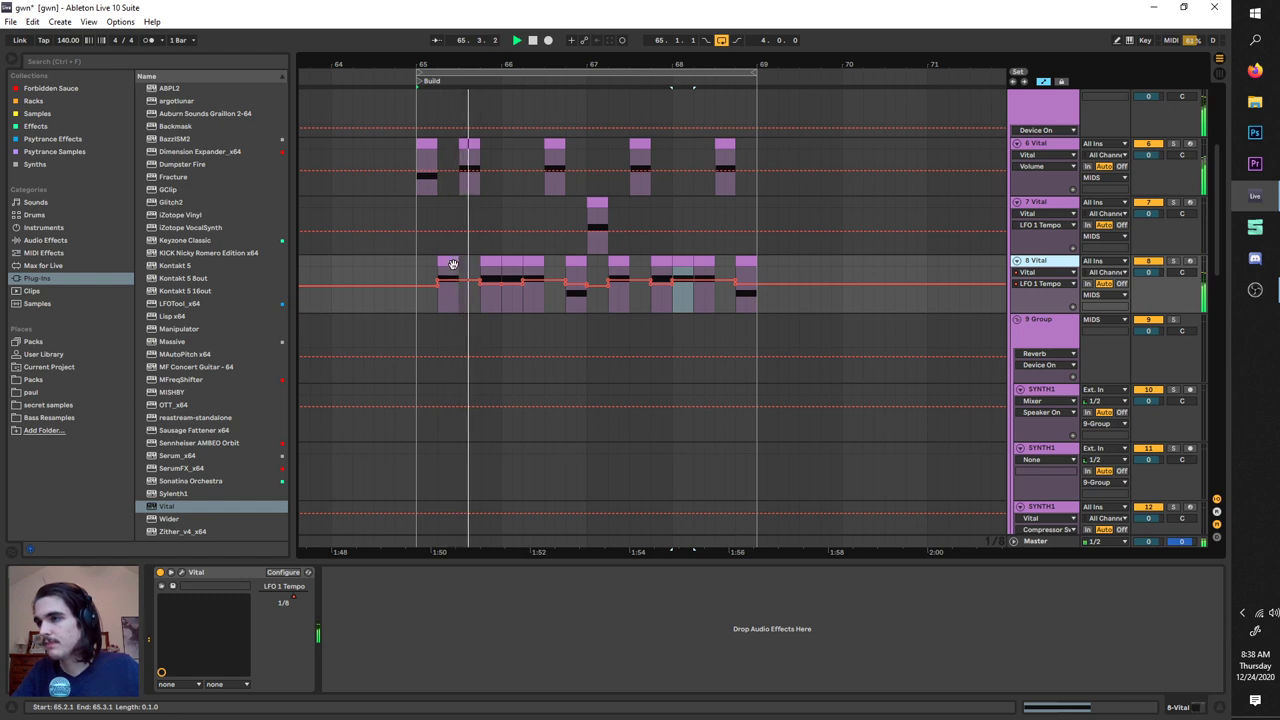
pyautogui.click(655, 263)
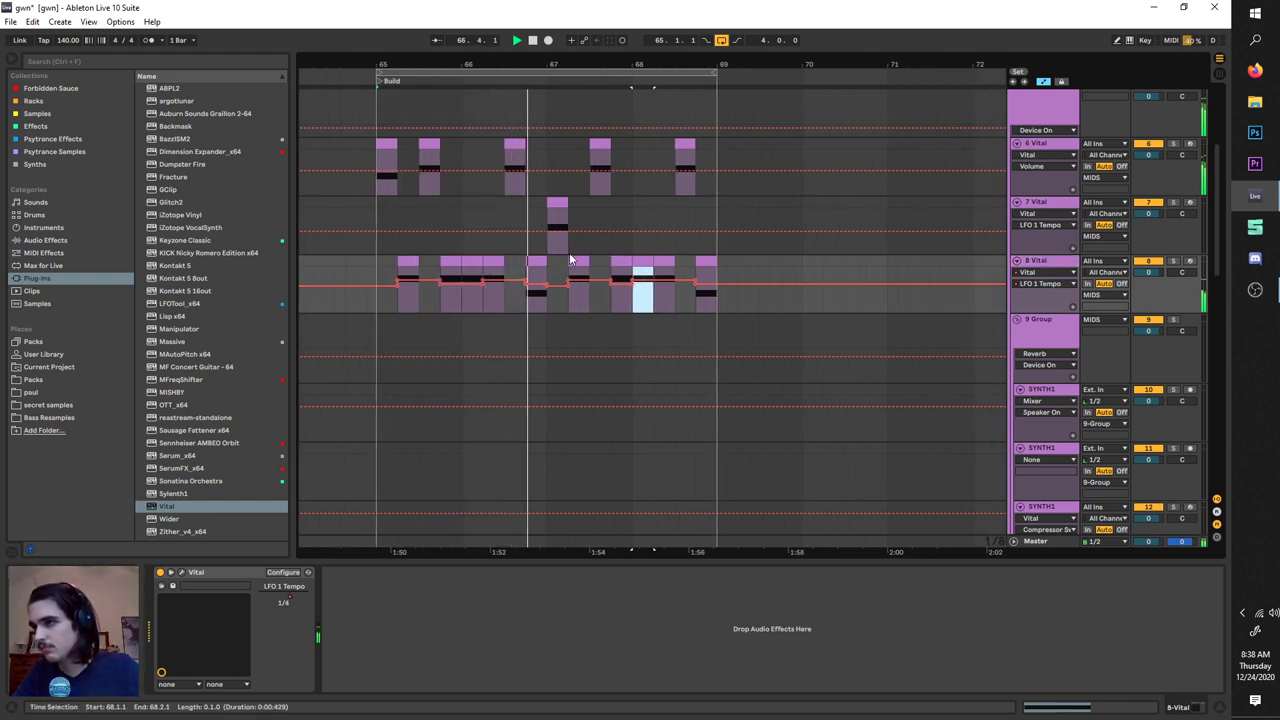
pyautogui.click(577, 262)
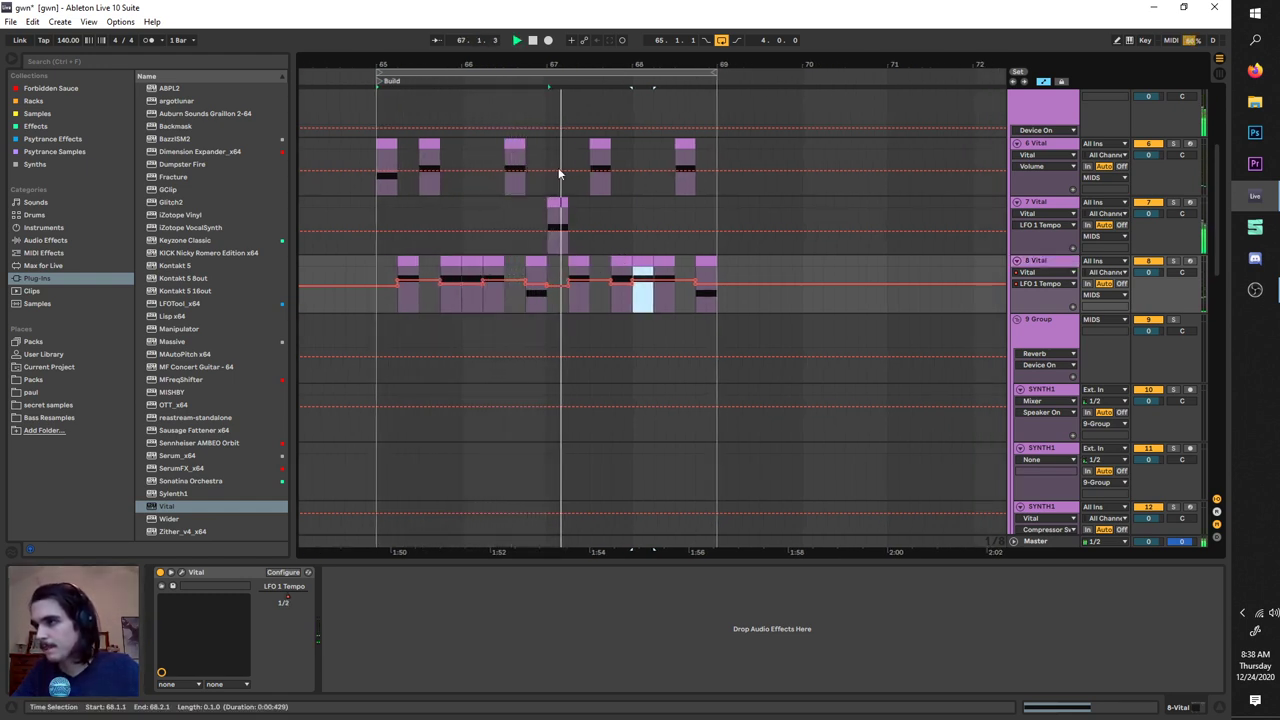
# Step: In the 8 Vital clip on beat 2 of bar 67, shorten the note to just under half a beat and raise it an octave to F1
pyautogui.doubleClick(578, 272)
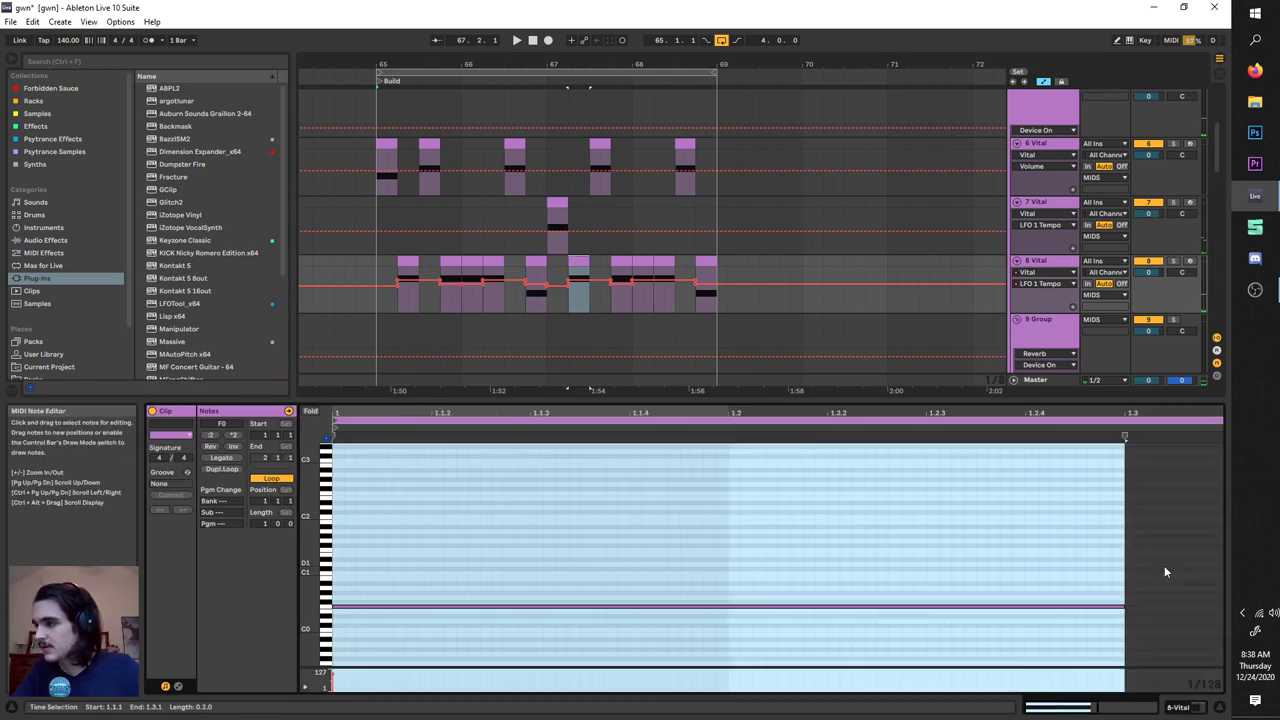
pyautogui.moveTo(555, 592); pyautogui.dragTo(410, 608)
pyautogui.hotkey('shift', 'Up')
pyautogui.press('space')
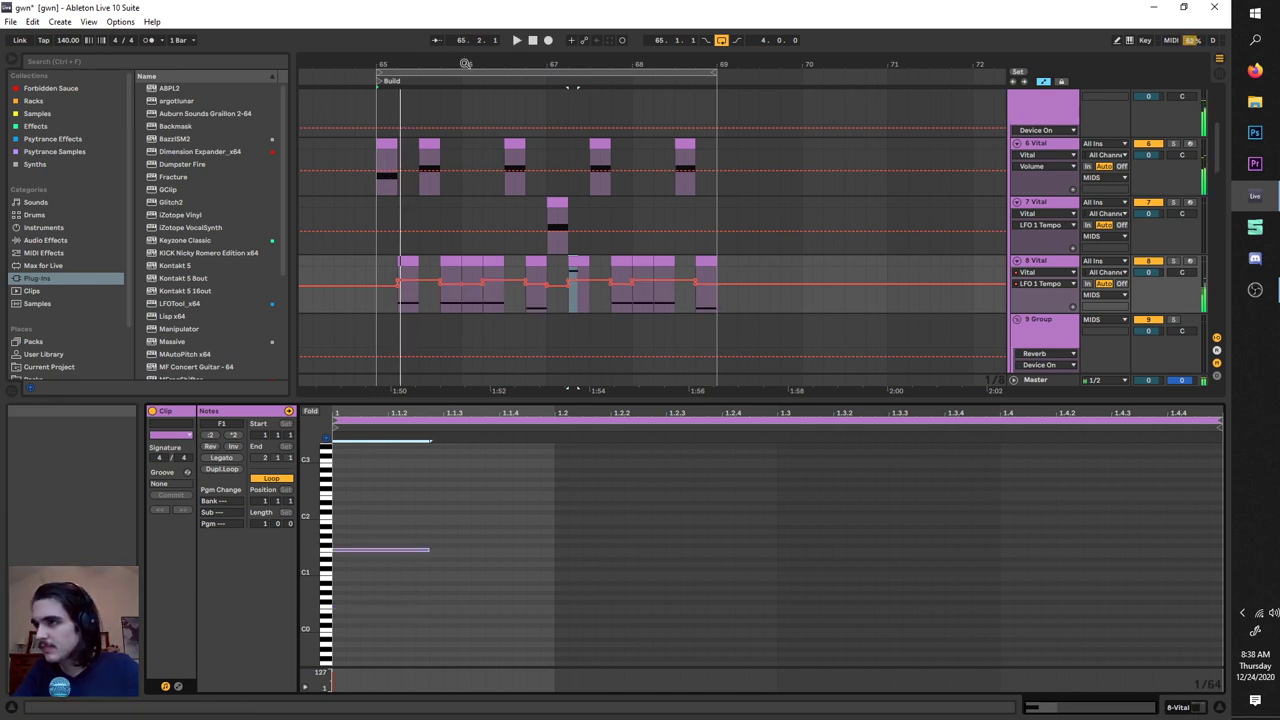
# Step: Move the loop start to beat 2 of bar 67 and play the edited 8 Vital clip
pyautogui.press('space')
pyautogui.moveTo(506, 72); pyautogui.dragTo(698, 91)
pyautogui.doubleClick(578, 262)
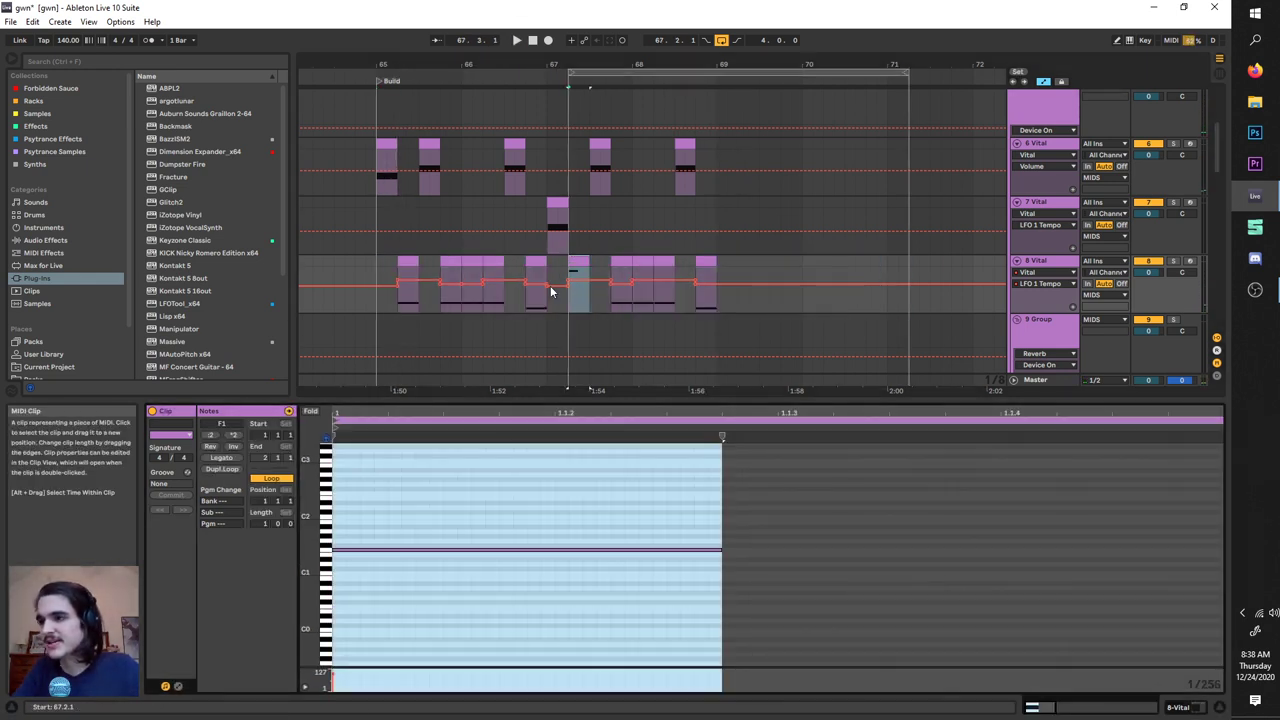
pyautogui.press('space')
pyautogui.scroll(-4, 703, 558)
pyautogui.press('space')
pyautogui.press('space')
pyautogui.press('space')
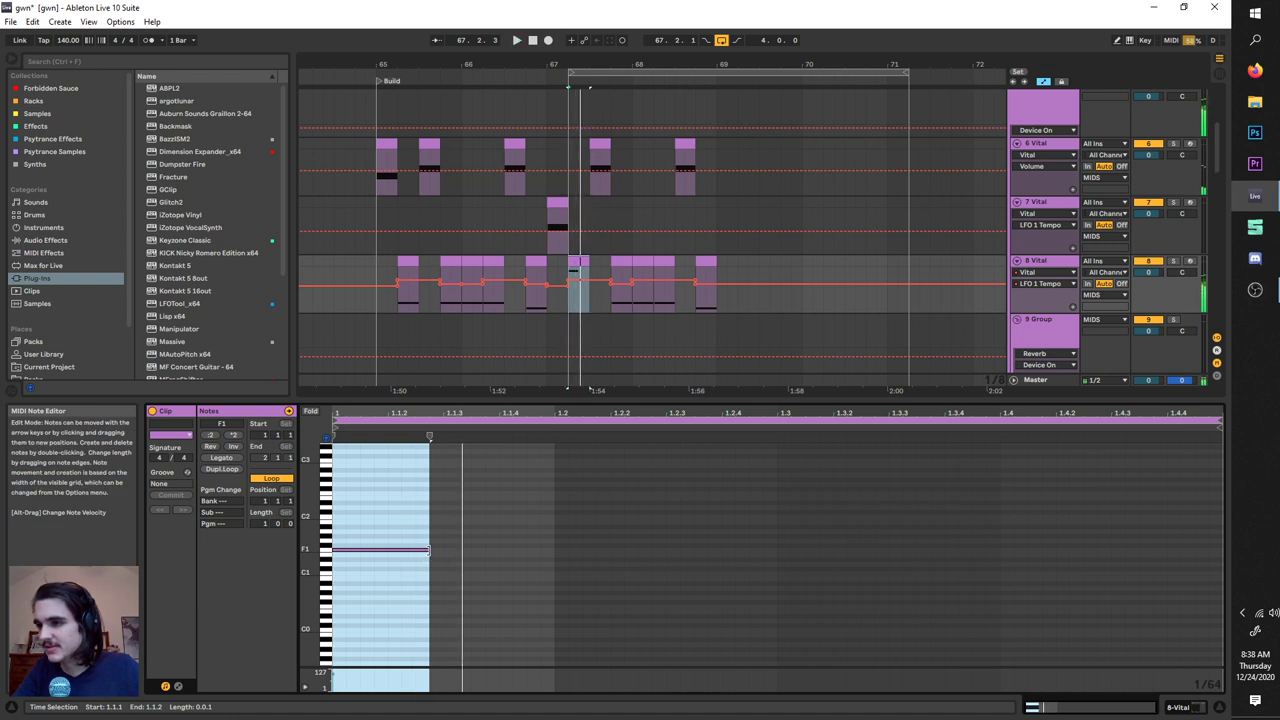
# Step: Extend the F1 note to exactly half a beat and add a C#1 note filling the second half of the beat
pyautogui.moveTo(428, 551); pyautogui.dragTo(459, 574)
pyautogui.hotkey('ctrl', 'd')
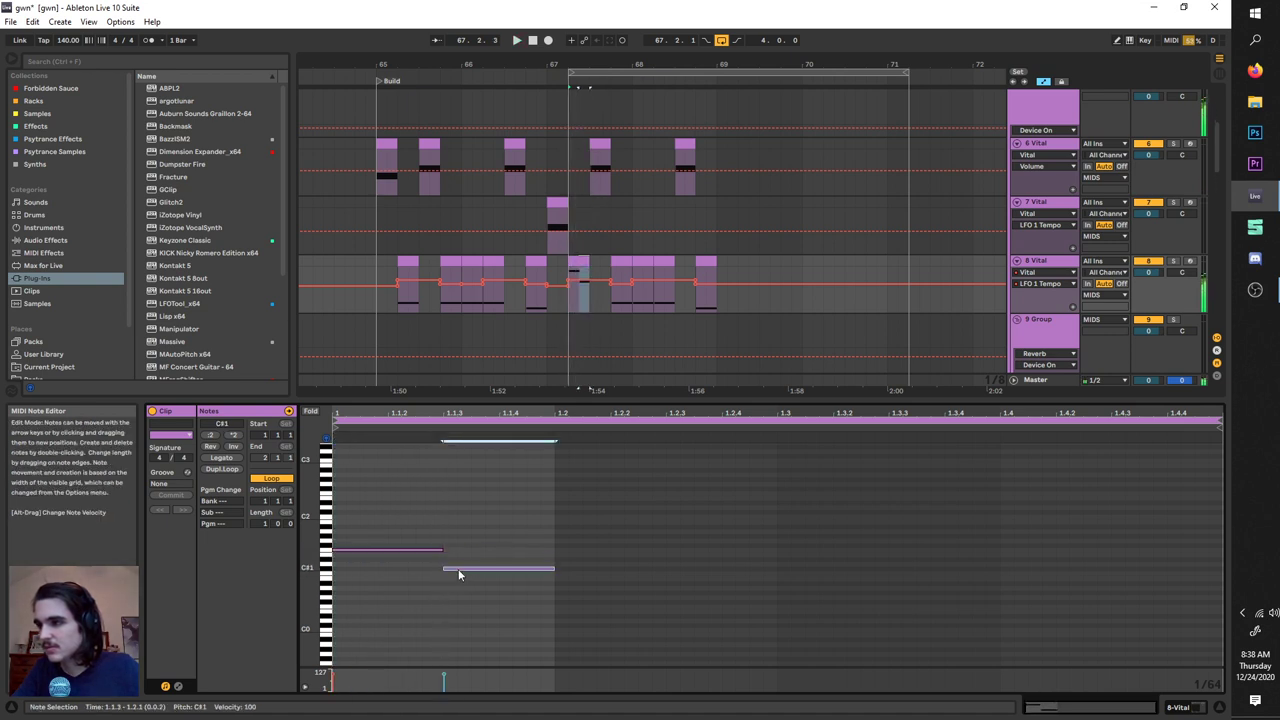
pyautogui.press('space')
# Step: Shift the loop start to the beginning of bar 67 and play the pattern from there
pyautogui.click(573, 73)
pyautogui.press('space')
pyautogui.press('Left')
pyautogui.press('Left')
pyautogui.press('space')
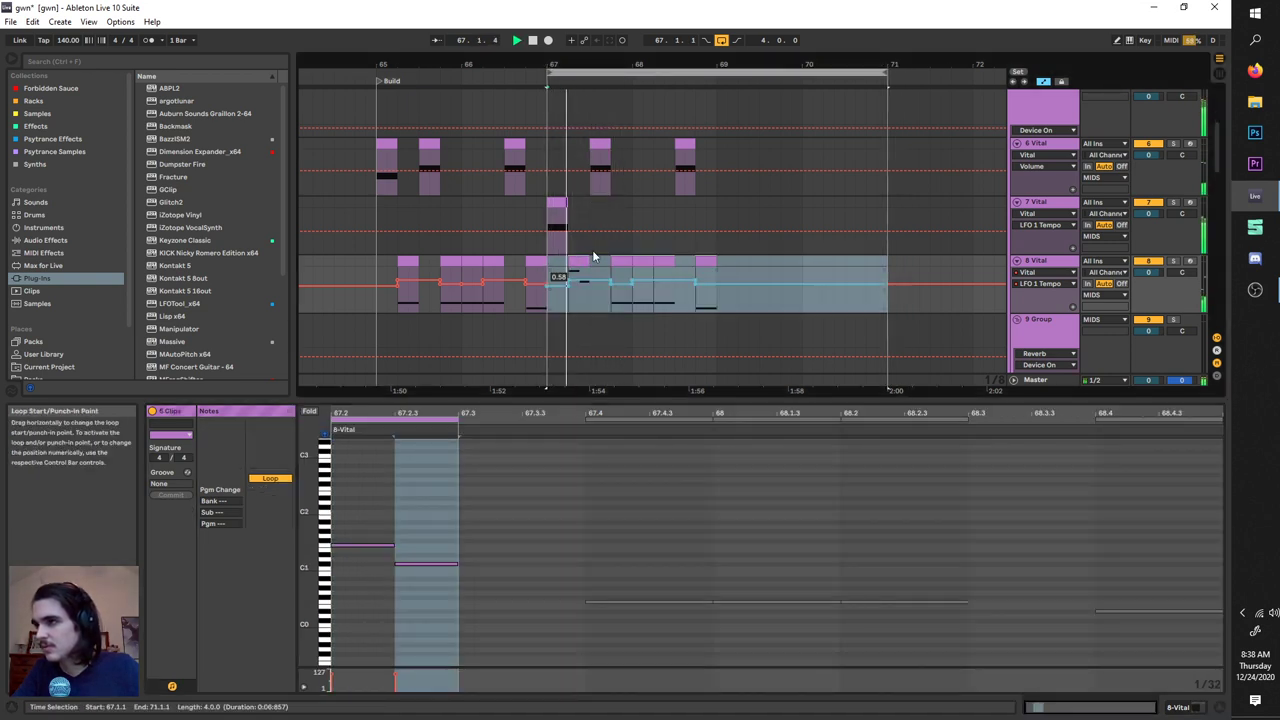
# Step: Copy the 8 Vital clip on beat 4 of bar 67 to beat 3 and delete the 6 Vital clip on beat 3
pyautogui.click(594, 252)
pyautogui.click(616, 260)
pyautogui.click(596, 263)
pyautogui.press('space')
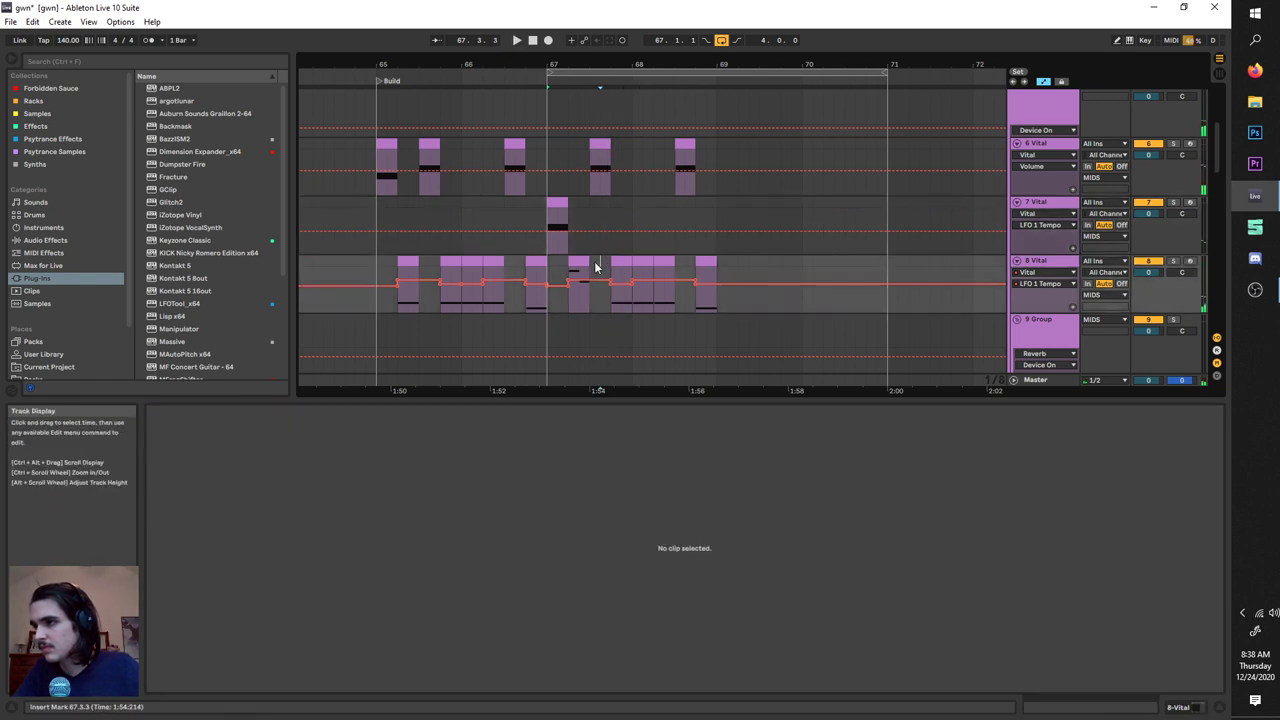
pyautogui.hotkey('ctrl', 'v')
pyautogui.hotkey('ctrl', 'z')
pyautogui.click(593, 264)
pyautogui.hotkey('ctrl', 'v')
pyautogui.press('space')
pyautogui.click(600, 146)
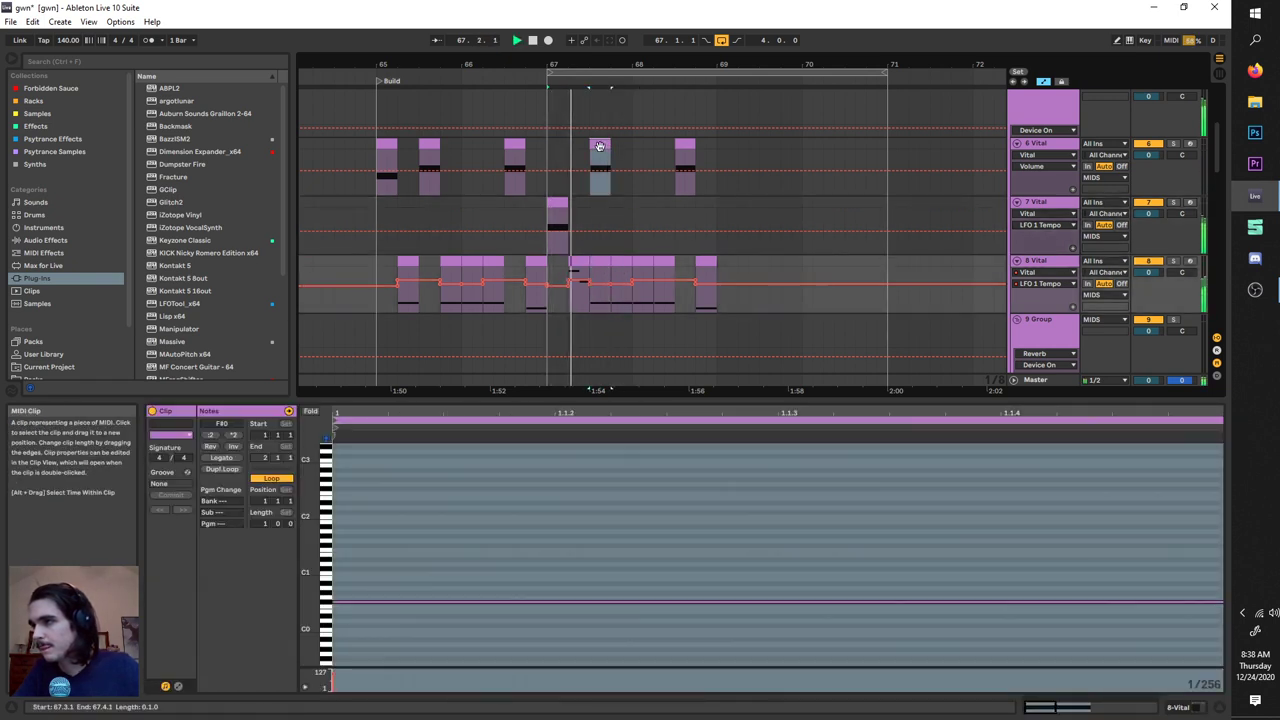
pyautogui.click(600, 146)
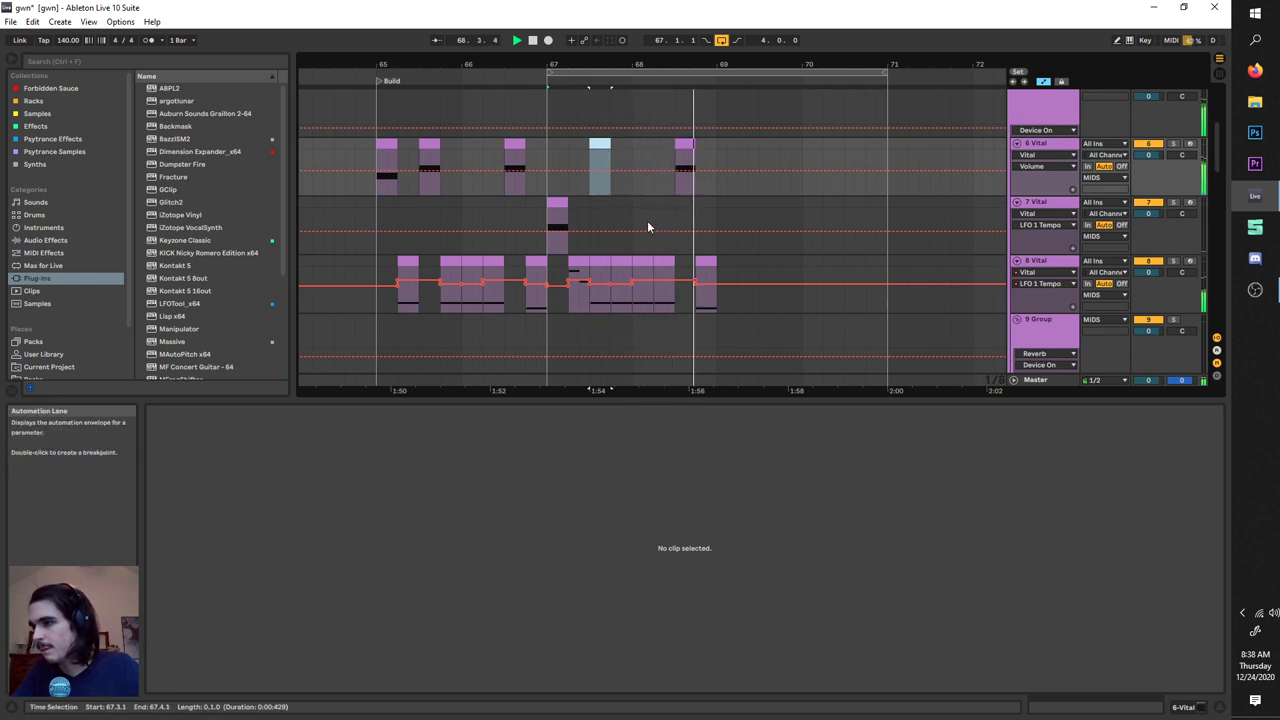
# Step: Lower the second note in the 8 Vital clip on beat 2 of bar 67 to C1 and return the loop to bars 65 to 68
pyautogui.doubleClick(579, 260)
pyautogui.press('space')
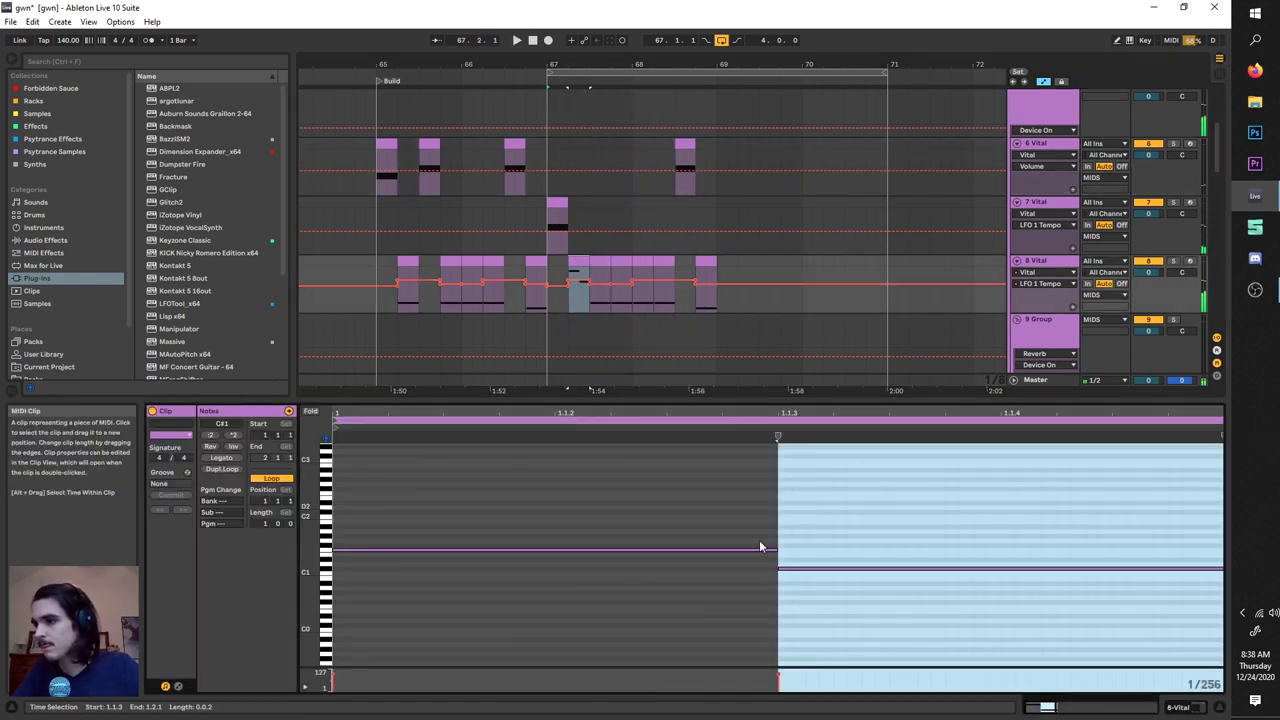
pyautogui.click(856, 568)
pyautogui.press('space')
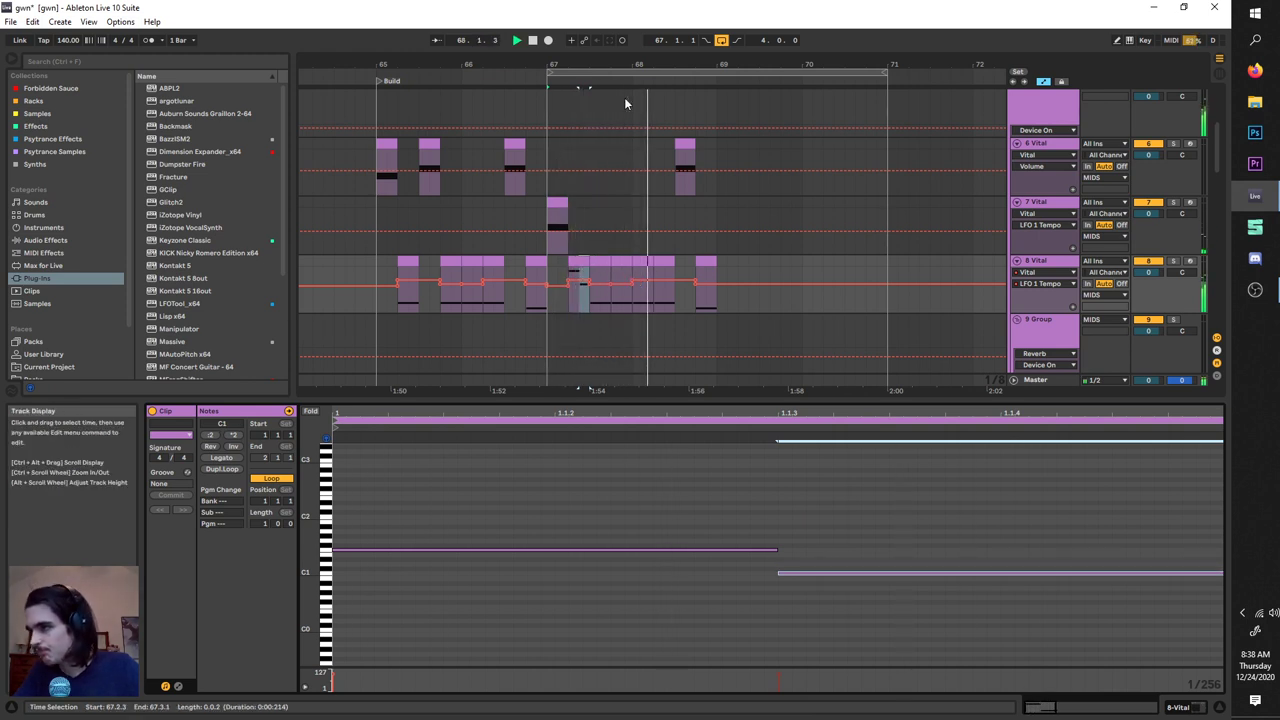
pyautogui.press('space')
pyautogui.moveTo(560, 74); pyautogui.dragTo(389, 75)
# Step: Insert a MIDI track below 8 Vital and replace its default devices with a new Vital instance
pyautogui.click(1072, 260)
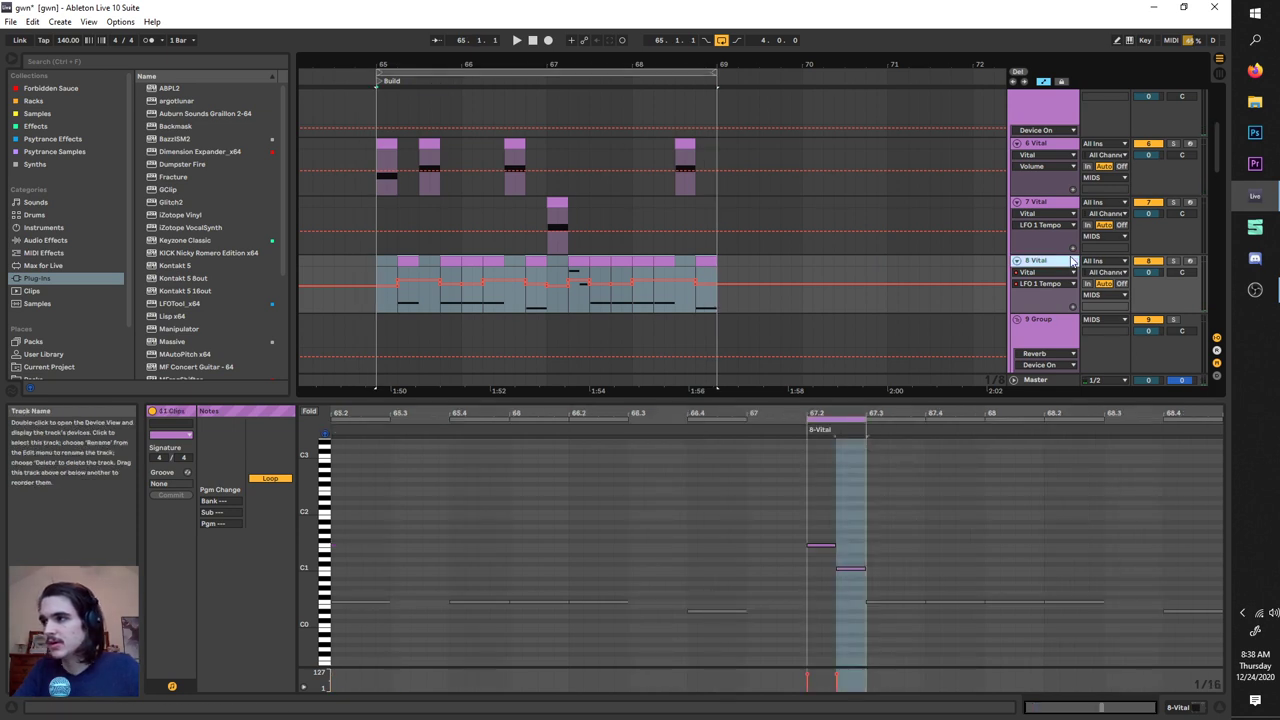
pyautogui.doubleClick(1072, 261)
pyautogui.rightClick(1063, 261)
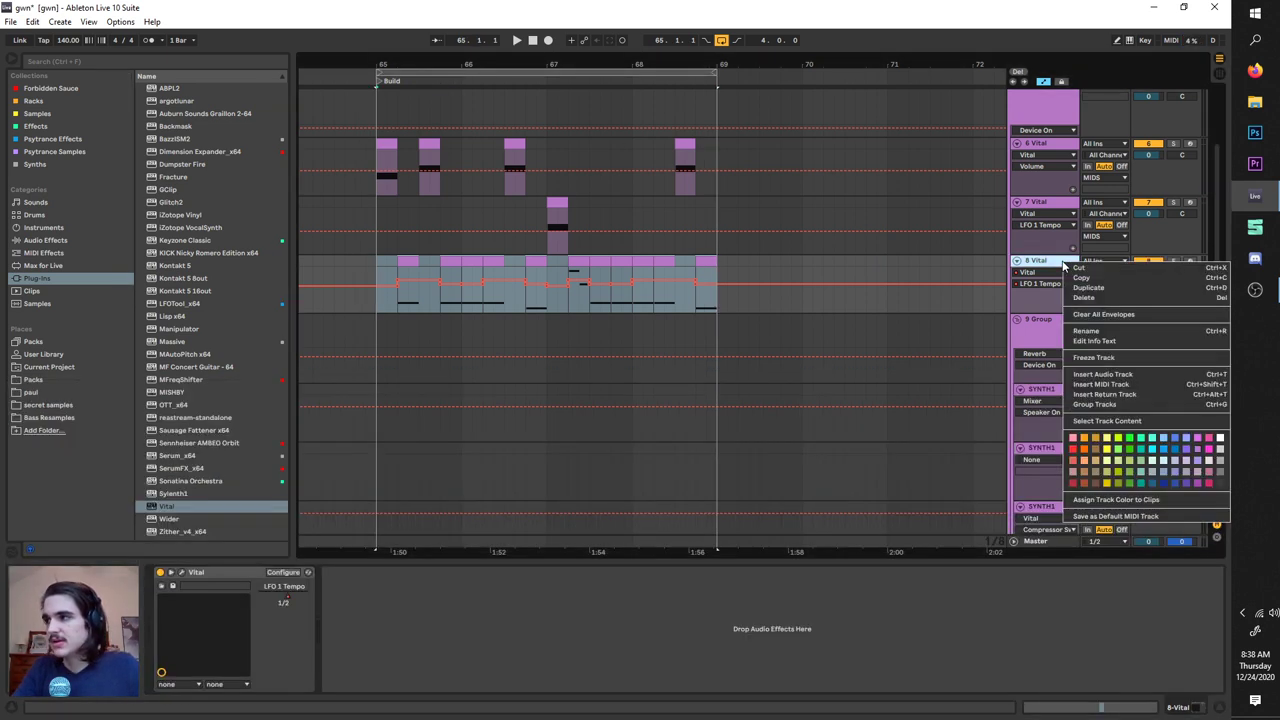
pyautogui.click(1123, 388)
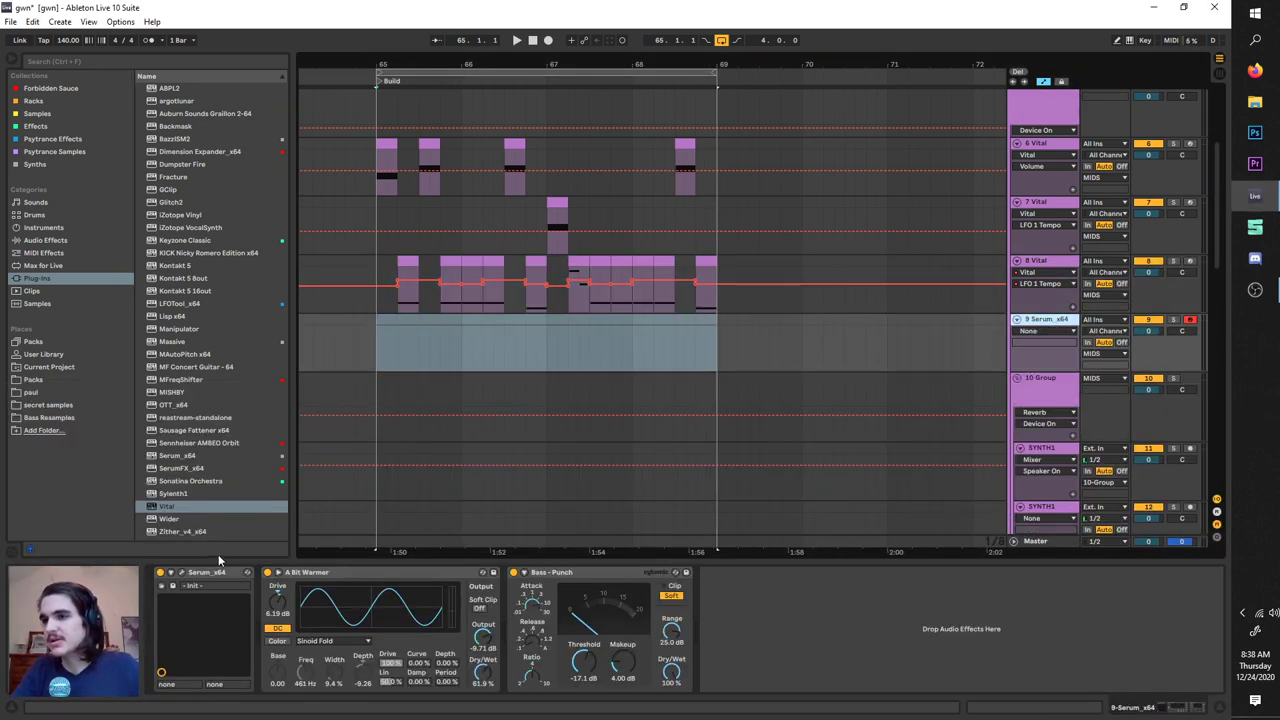
pyautogui.click(353, 574)
pyautogui.press('Delete')
pyautogui.press('Delete')
pyautogui.click(208, 510)
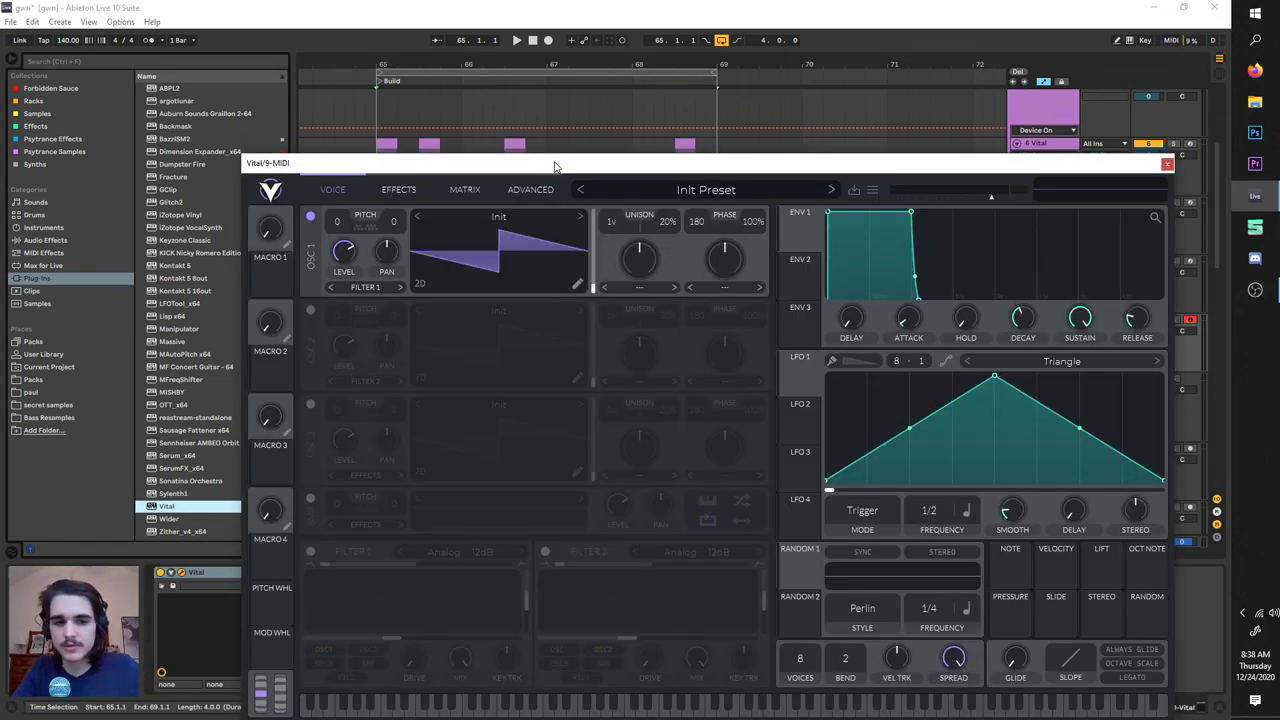
# Step: Move the Vital window clear of the timeline and insert an empty MIDI clip over bars 65 and 66 on 9 Vital
pyautogui.moveTo(556, 161); pyautogui.dragTo(889, 385)
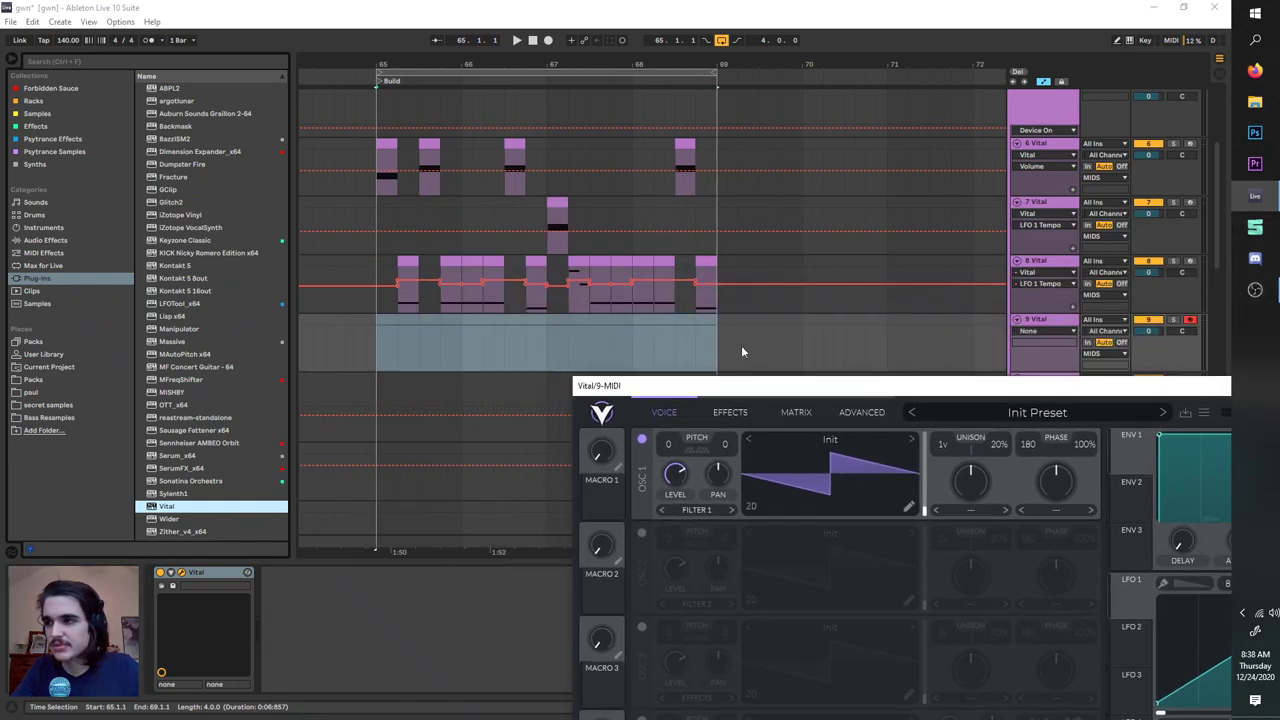
pyautogui.click(549, 306)
pyautogui.moveTo(548, 321); pyautogui.dragTo(386, 328)
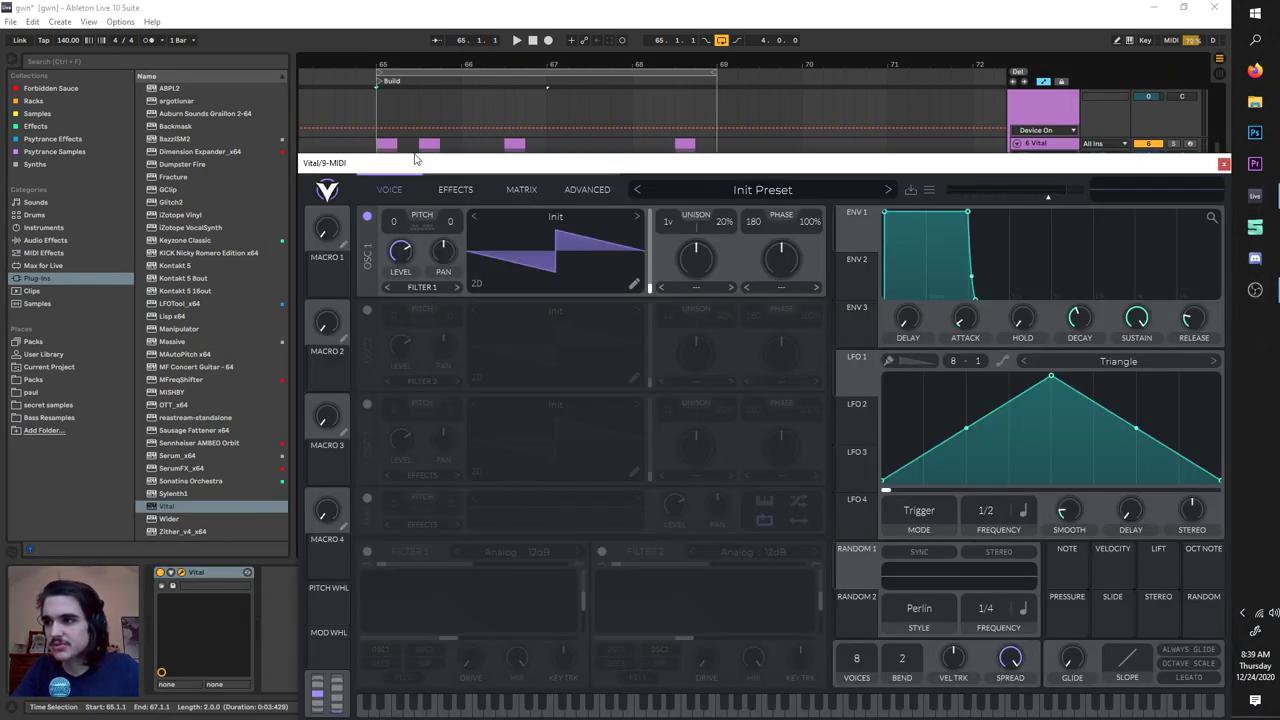
pyautogui.moveTo(415, 158); pyautogui.dragTo(775, 264)
pyautogui.rightClick(472, 325)
pyautogui.click(510, 413)
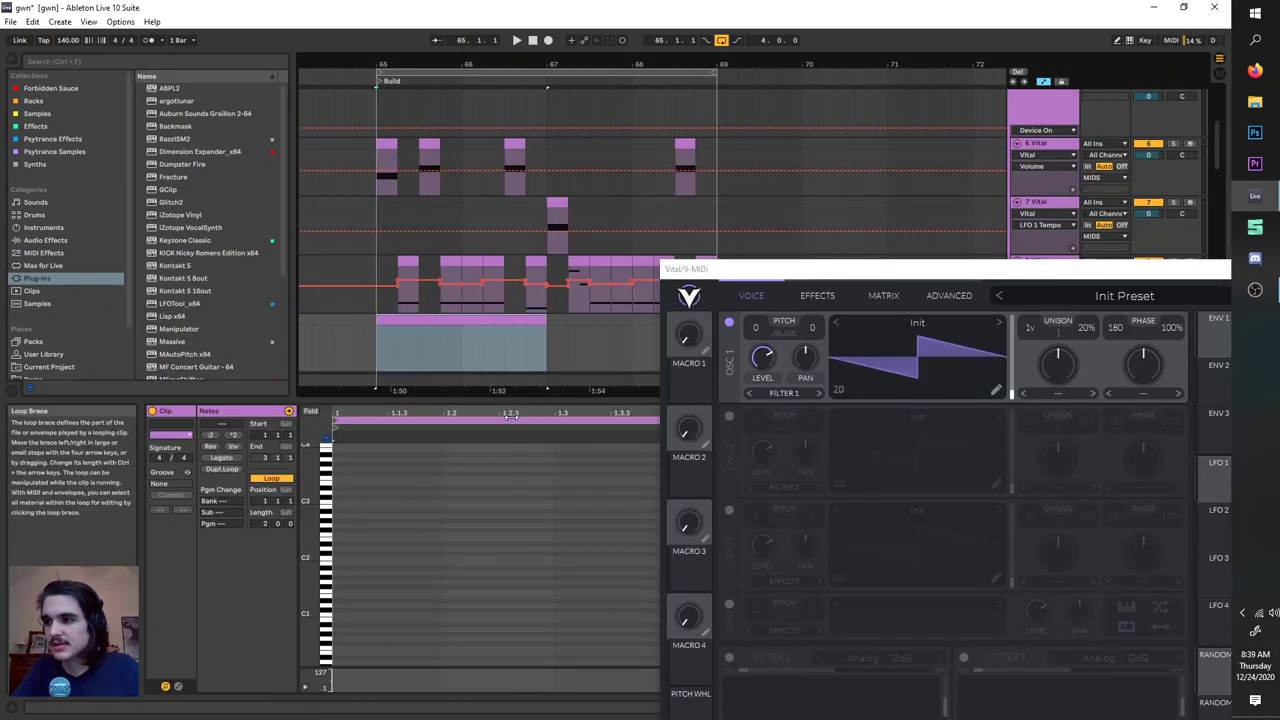
# Step: Add sixteenth-length F2 and C3 notes on beat 2 of the clip's first bar
pyautogui.doubleClick(349, 552)
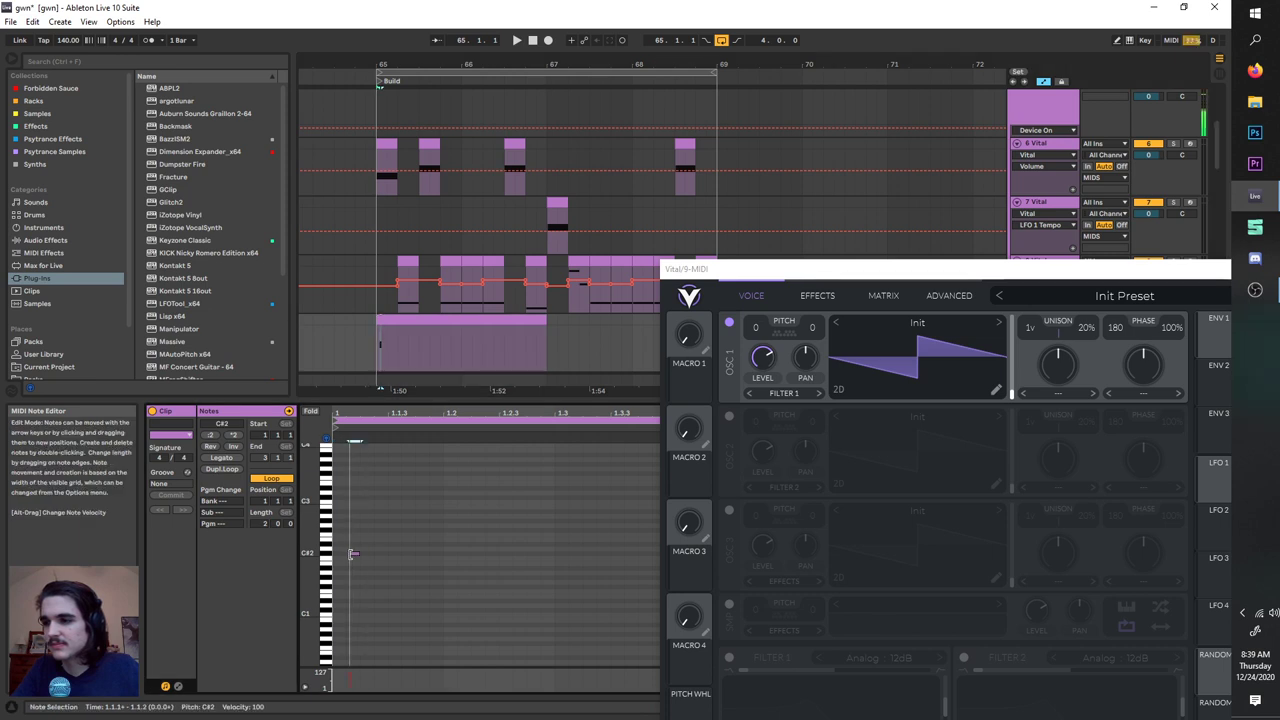
pyautogui.moveTo(353, 552)
pyautogui.mouseDown()
pyautogui.moveTo(502, 537)
pyautogui.moveTo(471, 535)
pyautogui.moveTo(455, 505)
pyautogui.mouseUp()
pyautogui.doubleClick(462, 511)
pyautogui.moveTo(469, 561); pyautogui.dragTo(453, 474)
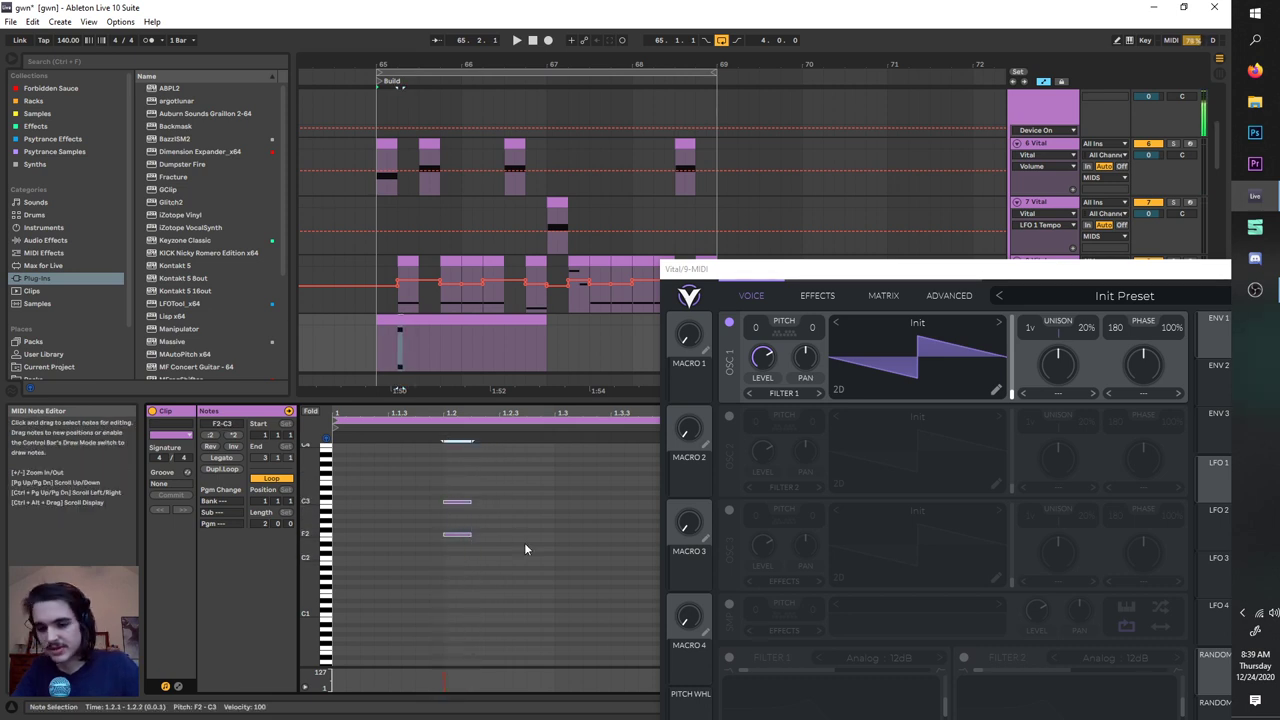
# Step: Enable Filter 1 in the 9 Vital instance, then move its window clear of the clip's notes
pyautogui.moveTo(771, 272); pyautogui.dragTo(698, 209)
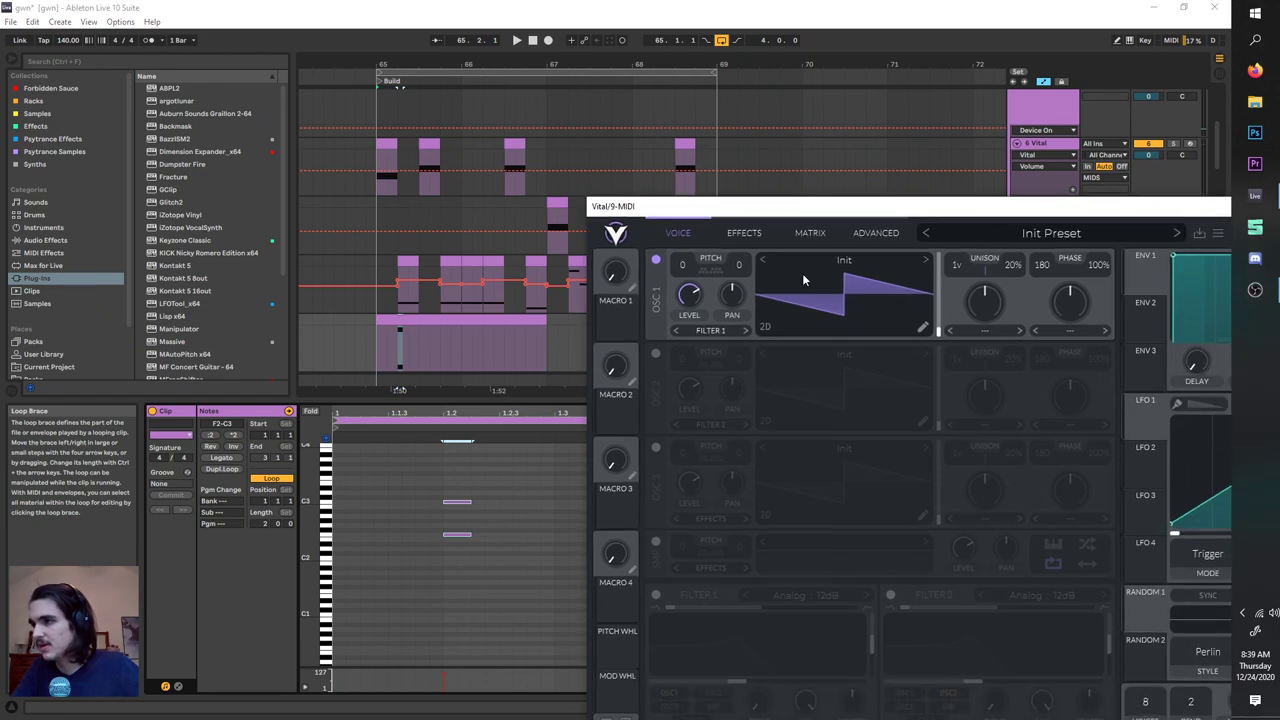
pyautogui.moveTo(976, 206); pyautogui.dragTo(896, 88)
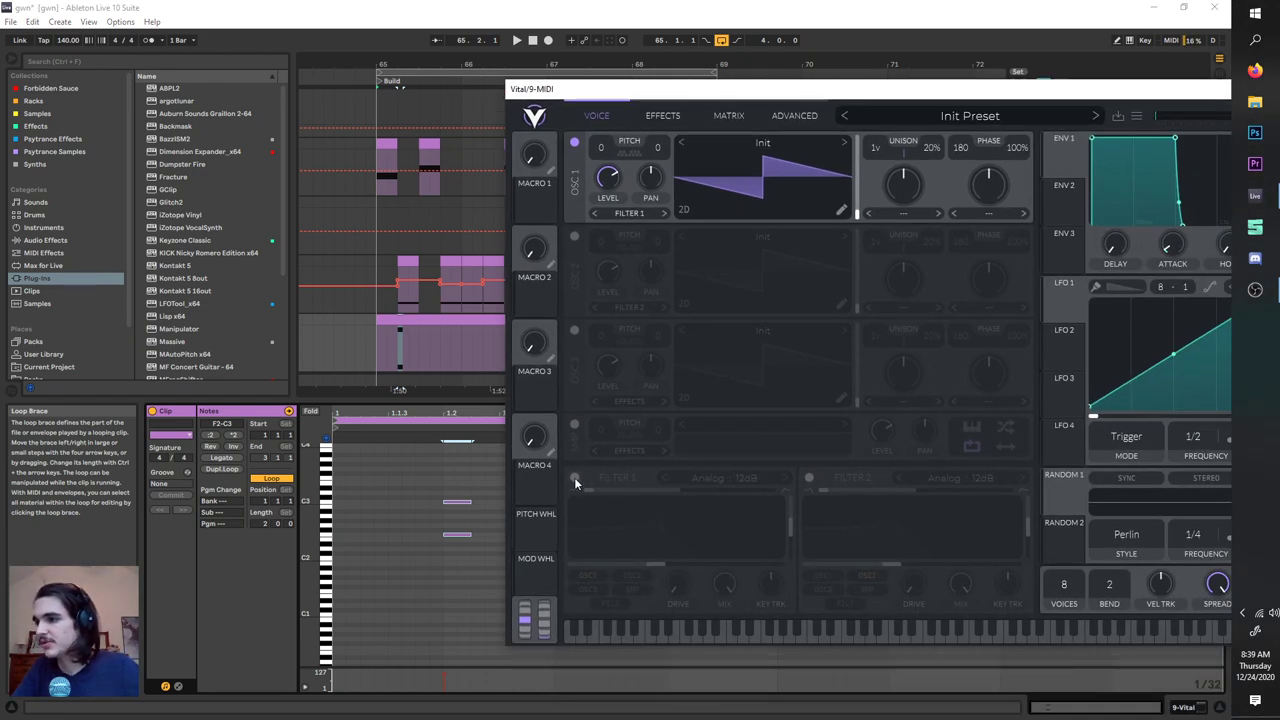
pyautogui.click(574, 477)
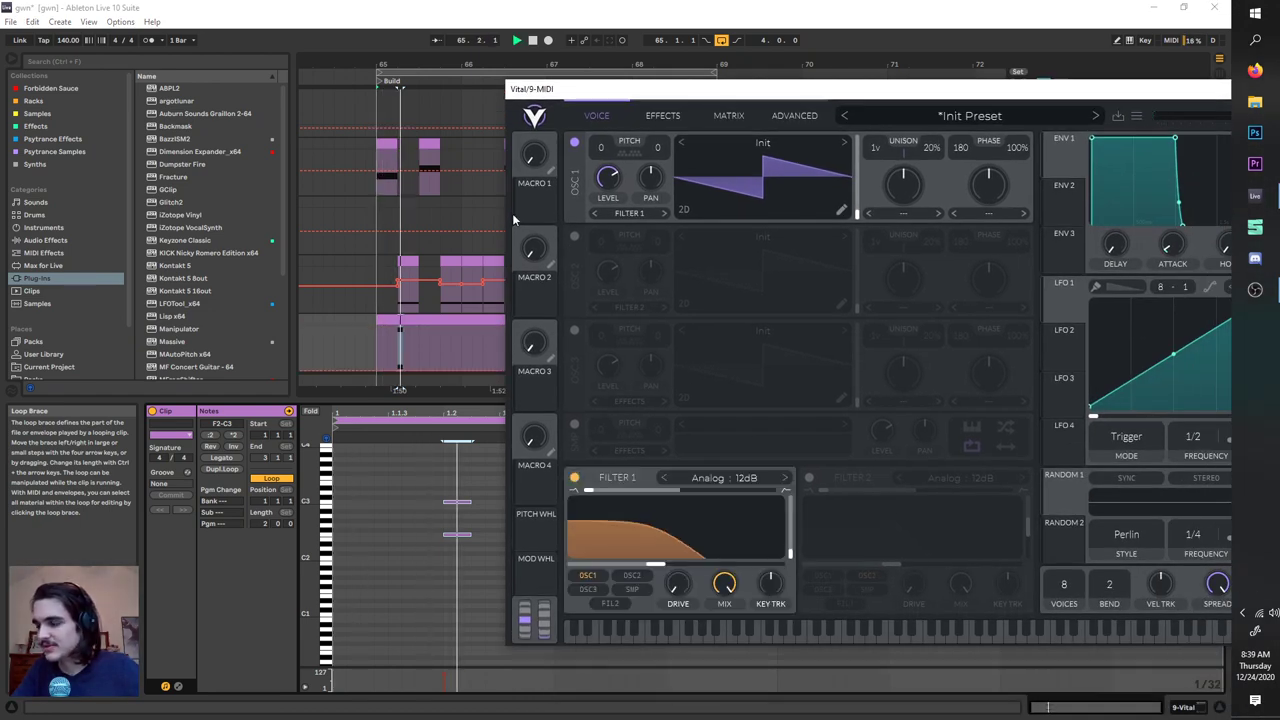
pyautogui.moveTo(660, 90); pyautogui.dragTo(952, 153)
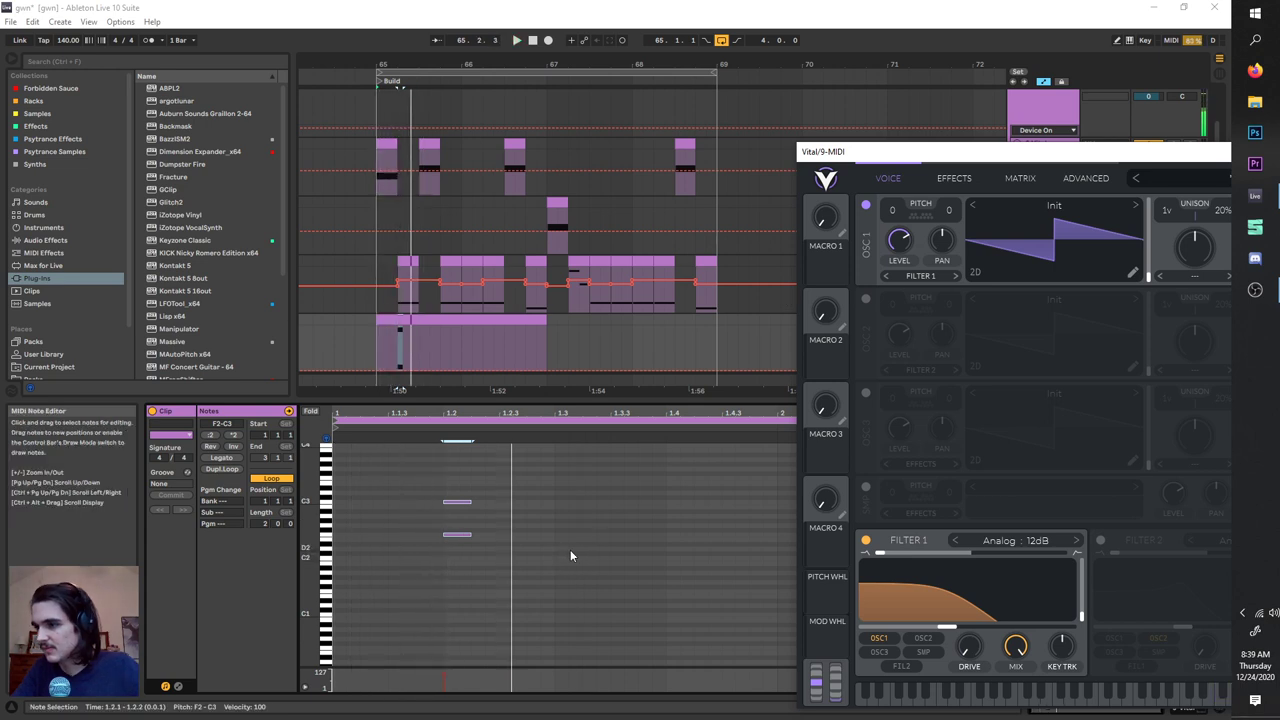
pyautogui.press('space')
# Step: Duplicate the F2 and C3 chord onto beat 4 of bar 65 and beat 2 of bar 66
pyautogui.moveTo(552, 543); pyautogui.dragTo(336, 445)
pyautogui.hotkey('ctrl', 'd')
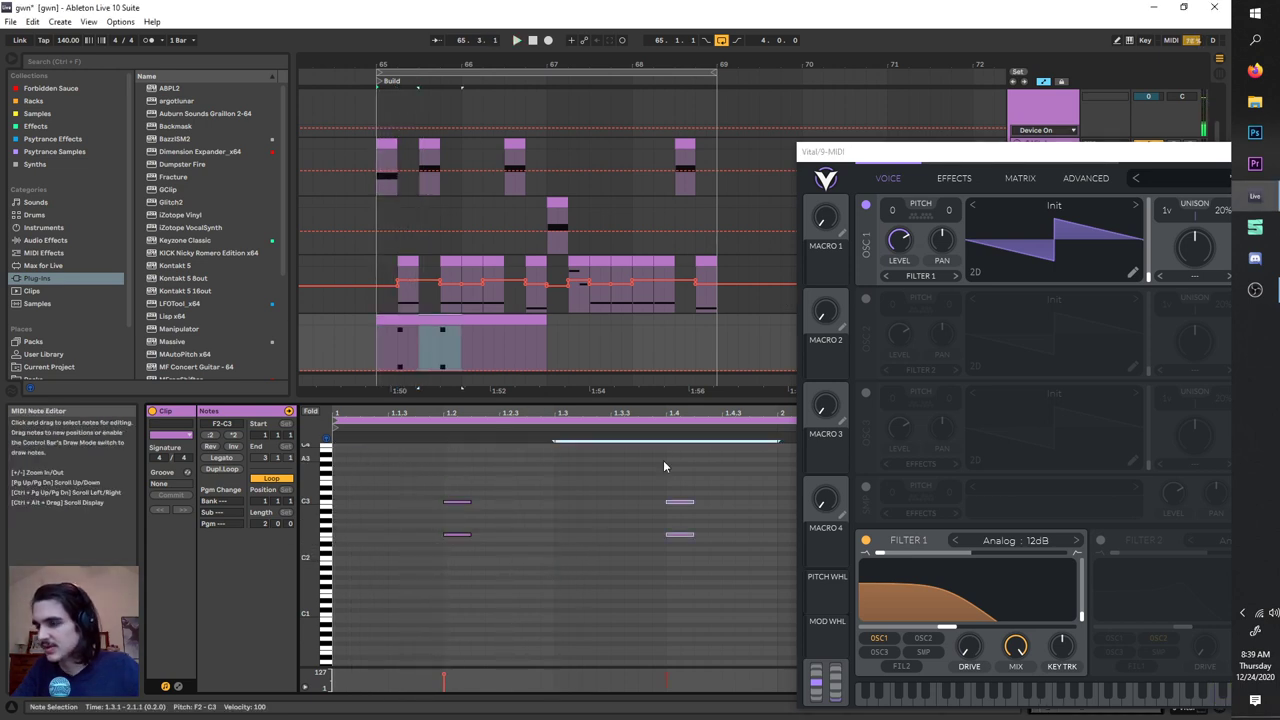
pyautogui.hotkey('ctrl', 'd')
# Step: Duplicate the chord onto beat 4 of bar 66 and raise that copy one semitone to F#2 and C#3
pyautogui.moveTo(895, 151); pyautogui.dragTo(1065, 660)
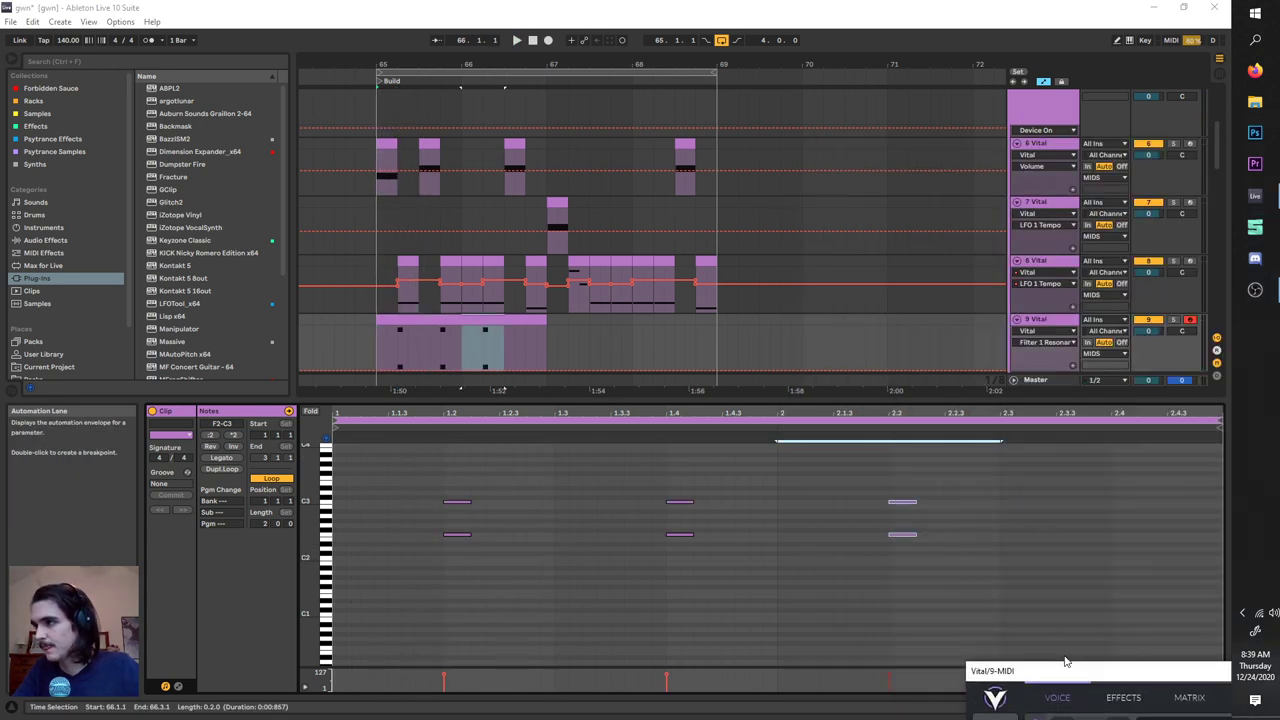
pyautogui.click(1110, 545)
pyautogui.moveTo(996, 560); pyautogui.dragTo(775, 500)
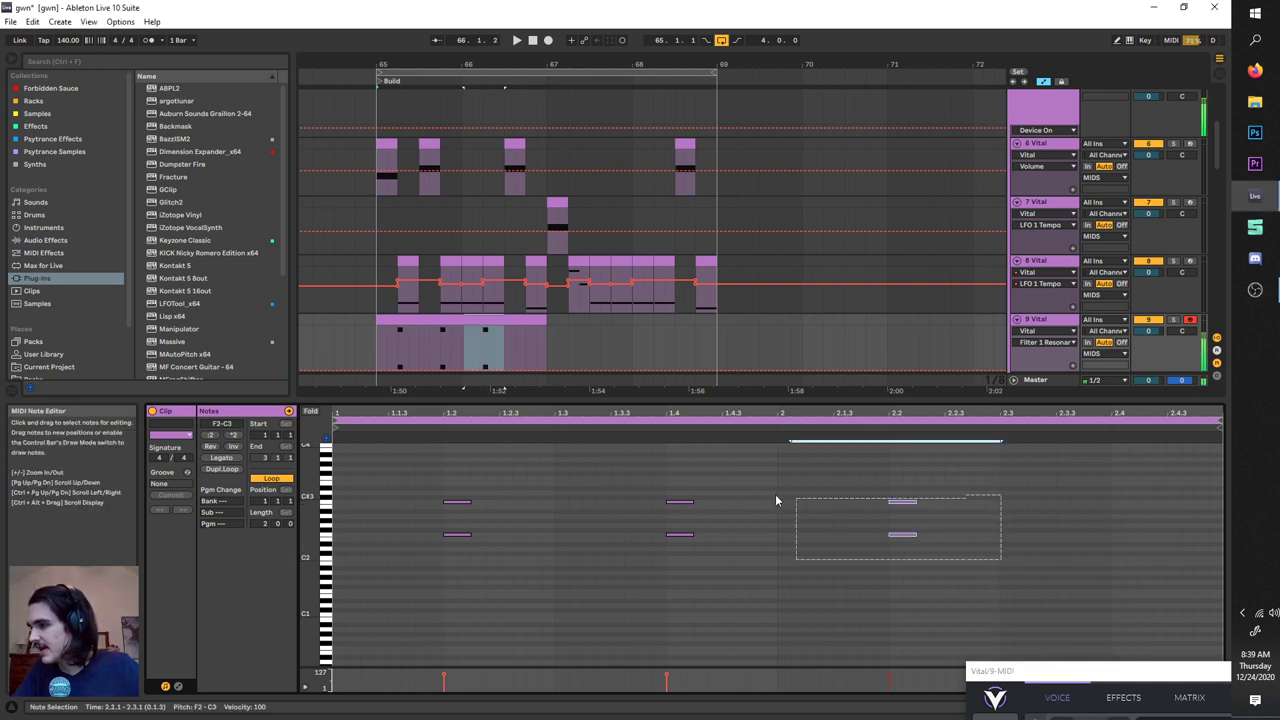
pyautogui.hotkey('ctrl', 'd')
pyautogui.press('Up')
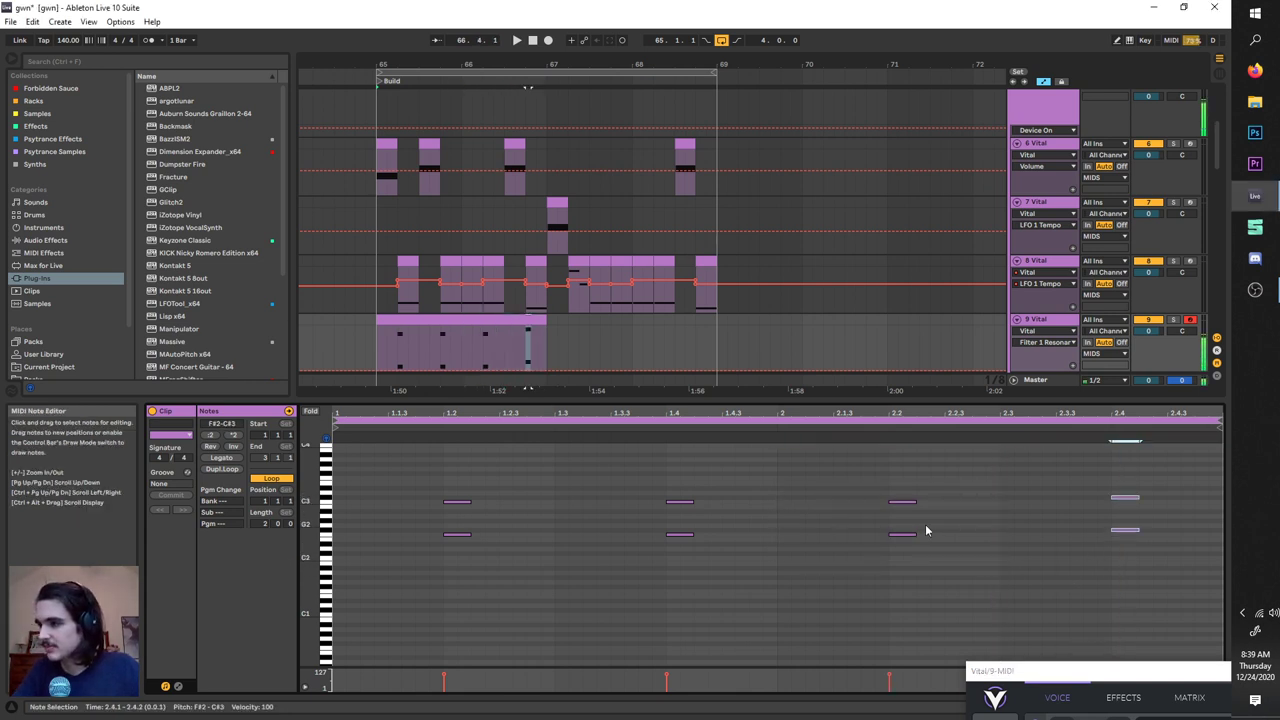
# Step: Play the pattern and duplicate the two-bar 9 Vital clip over bars 67 and 68
pyautogui.press('space')
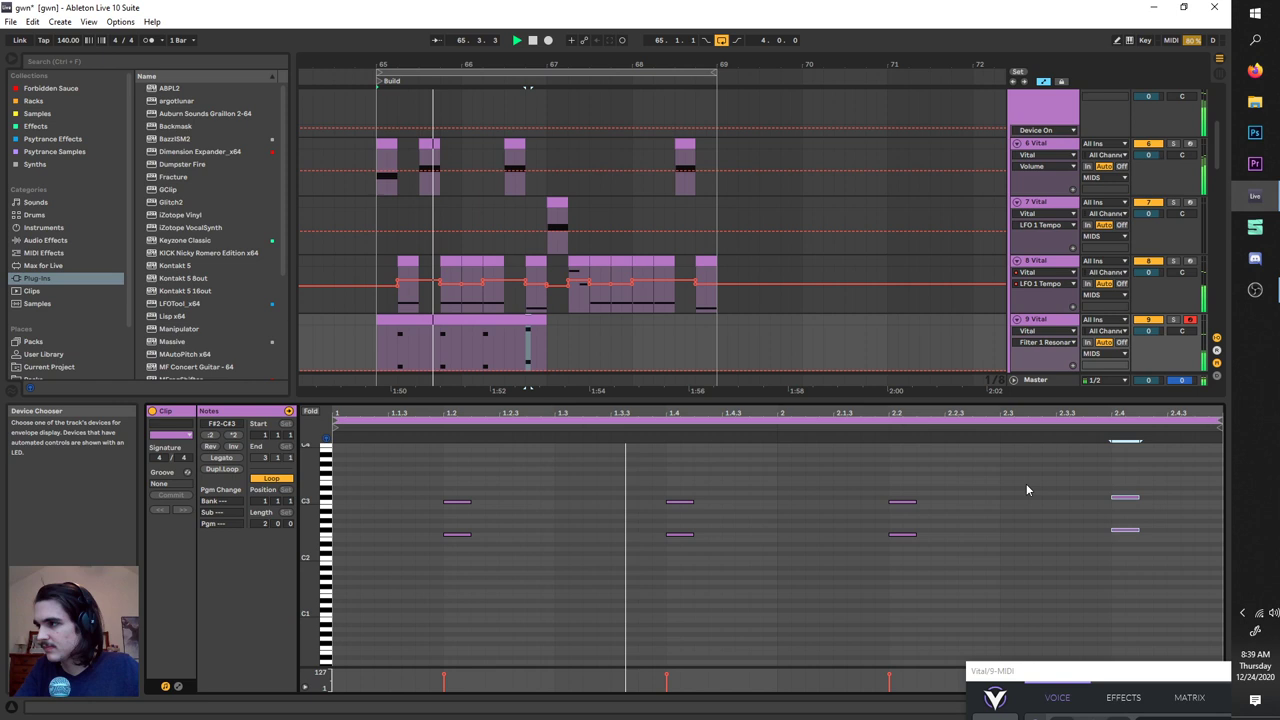
pyautogui.click(520, 321)
pyautogui.hotkey('ctrl', 'd')
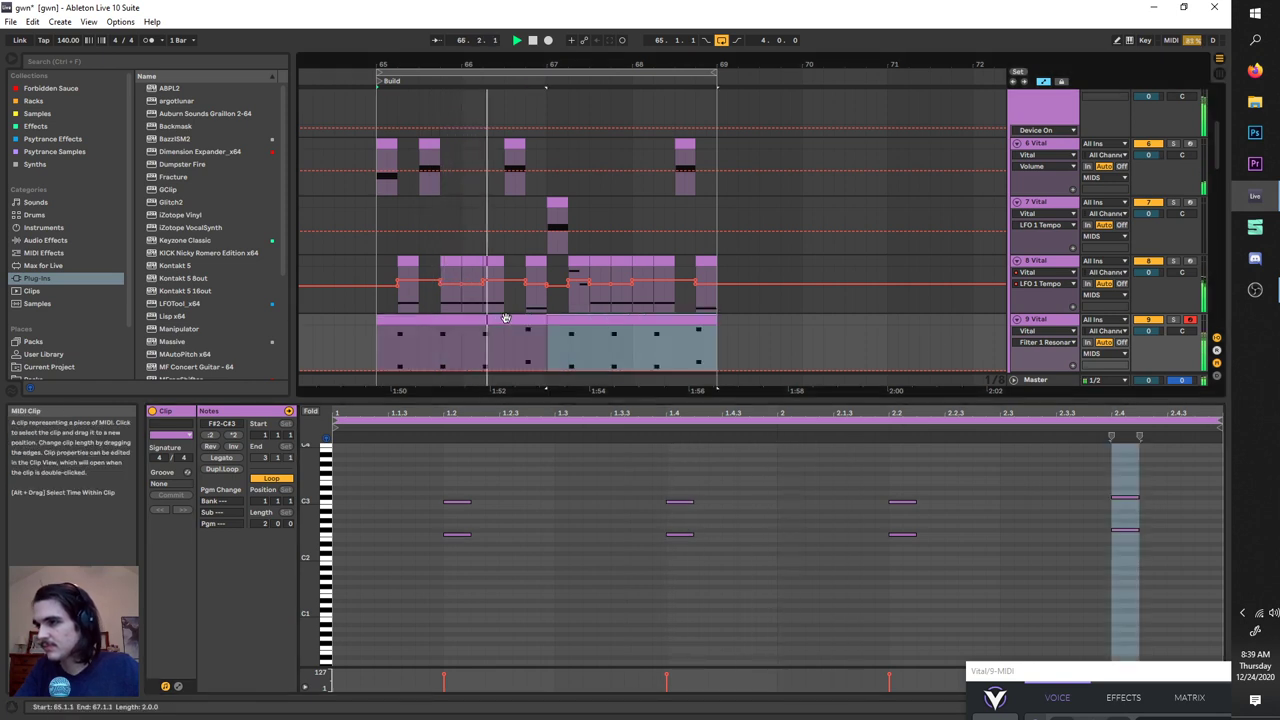
# Step: In the second 9 Vital clip, lower the last chord three semitones to D#2 and A#2 and play it back
pyautogui.doubleClick(688, 320)
pyautogui.press('space')
pyautogui.moveTo(1182, 567); pyautogui.dragTo(1096, 453)
pyautogui.press('Down')
pyautogui.press('Down')
pyautogui.press('Down')
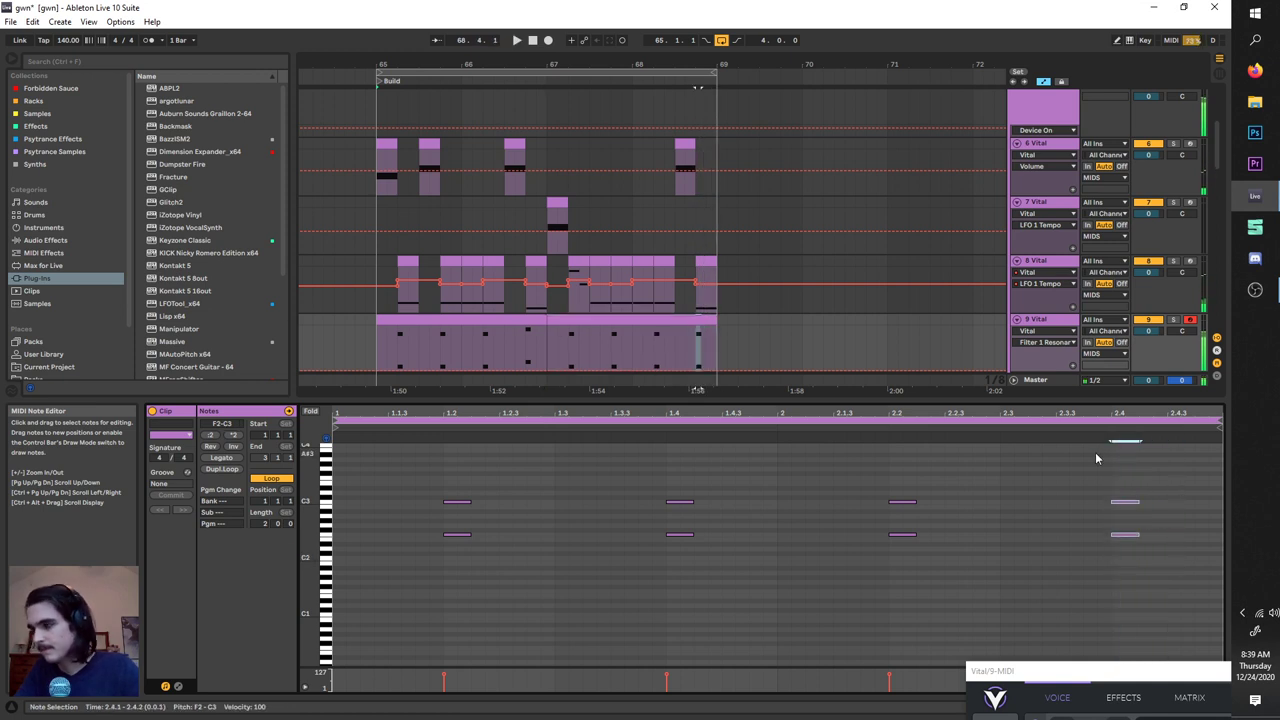
pyautogui.click(884, 428)
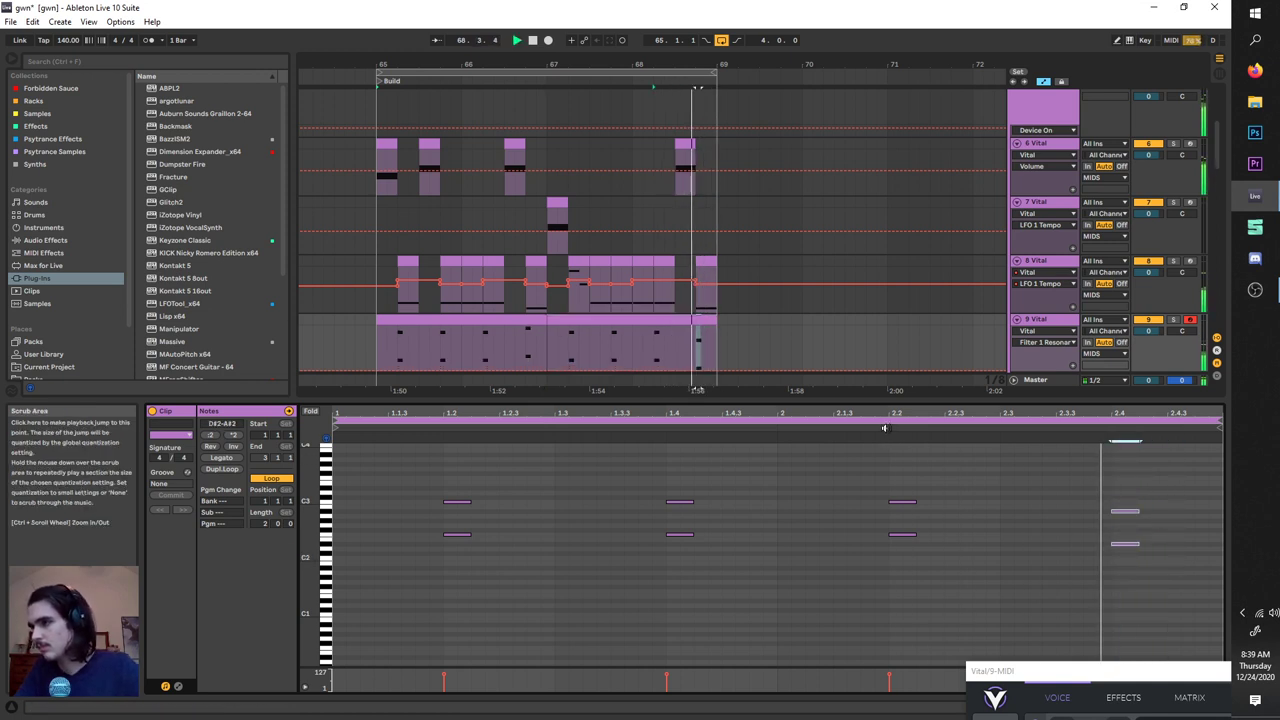
# Step: Solo the 9 Vital track, loop four bars from beat 2 of bar 65, and bring its Vital window fully into view
pyautogui.click(1055, 322)
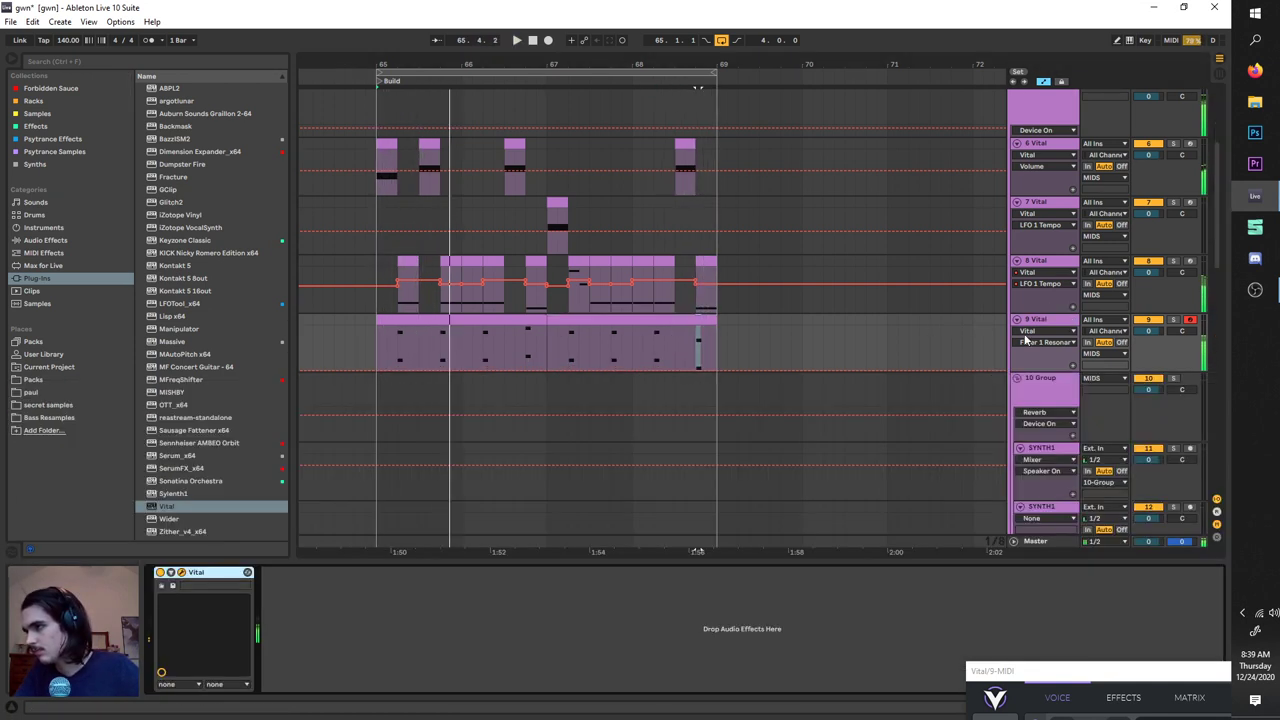
pyautogui.moveTo(1024, 679); pyautogui.dragTo(226, 55)
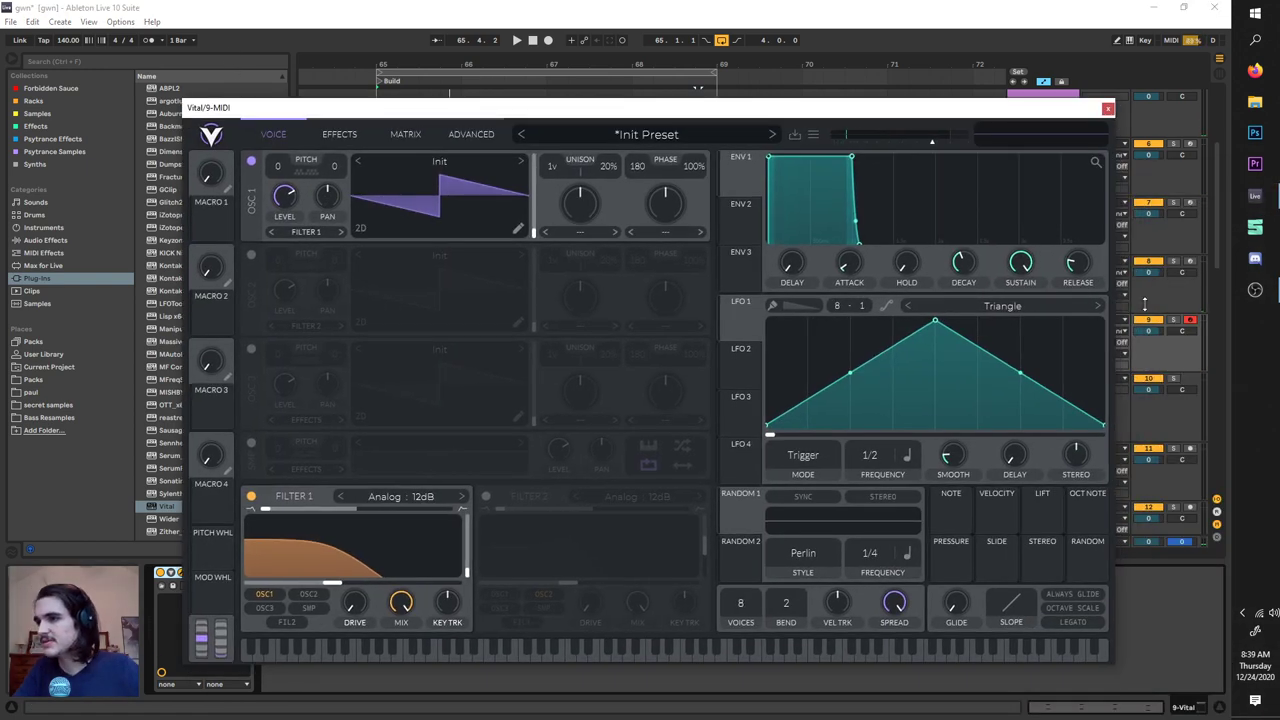
pyautogui.click(1171, 321)
pyautogui.press('space')
pyautogui.moveTo(431, 112); pyautogui.dragTo(490, 480)
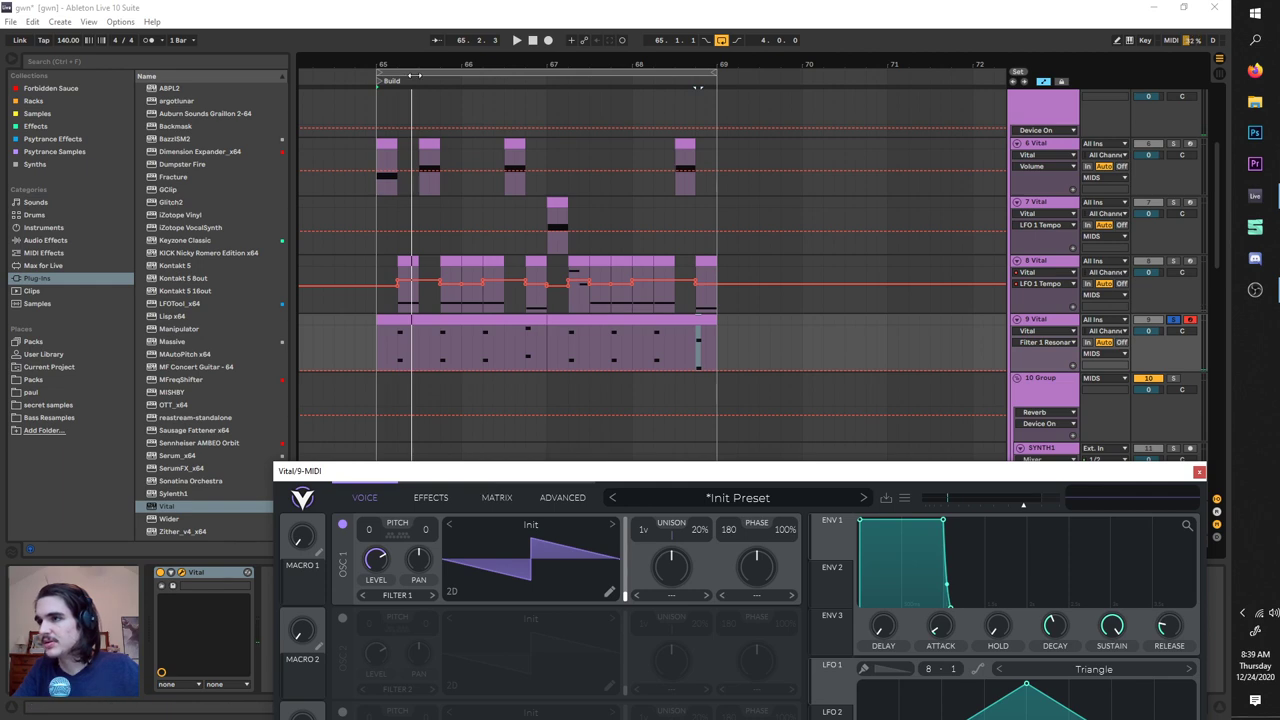
pyautogui.moveTo(415, 69); pyautogui.dragTo(449, 73)
pyautogui.press('space')
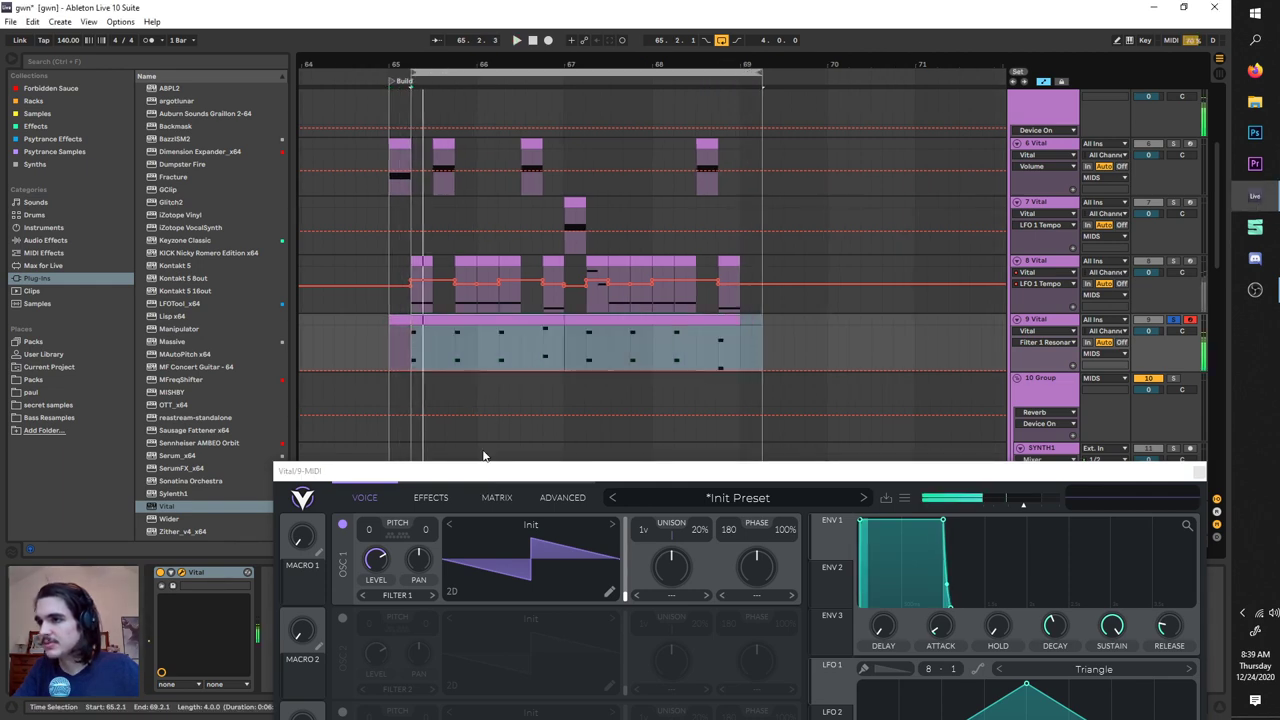
pyautogui.moveTo(485, 471); pyautogui.dragTo(412, 71)
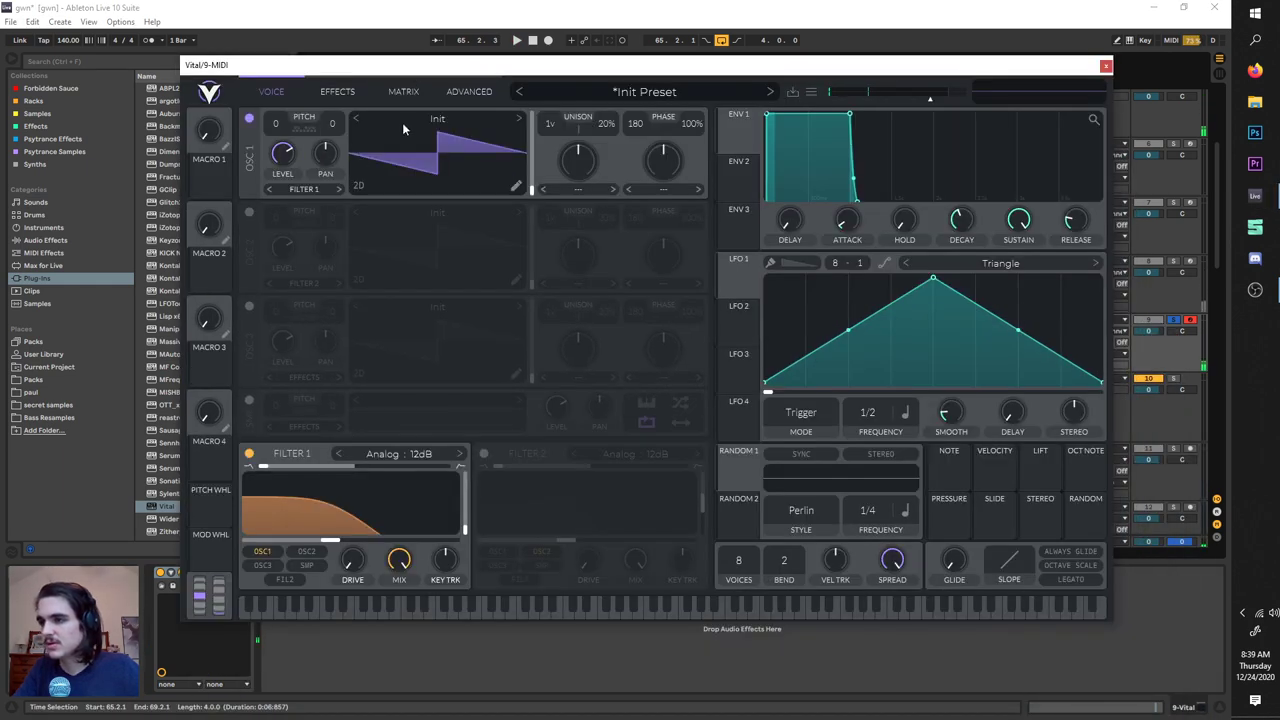
# Step: Load the factory Basic Shapes wavetable in OSC 1, move to its triangle frame and transpose the oscillator up 12 semitones
pyautogui.click(402, 122)
pyautogui.click(593, 161)
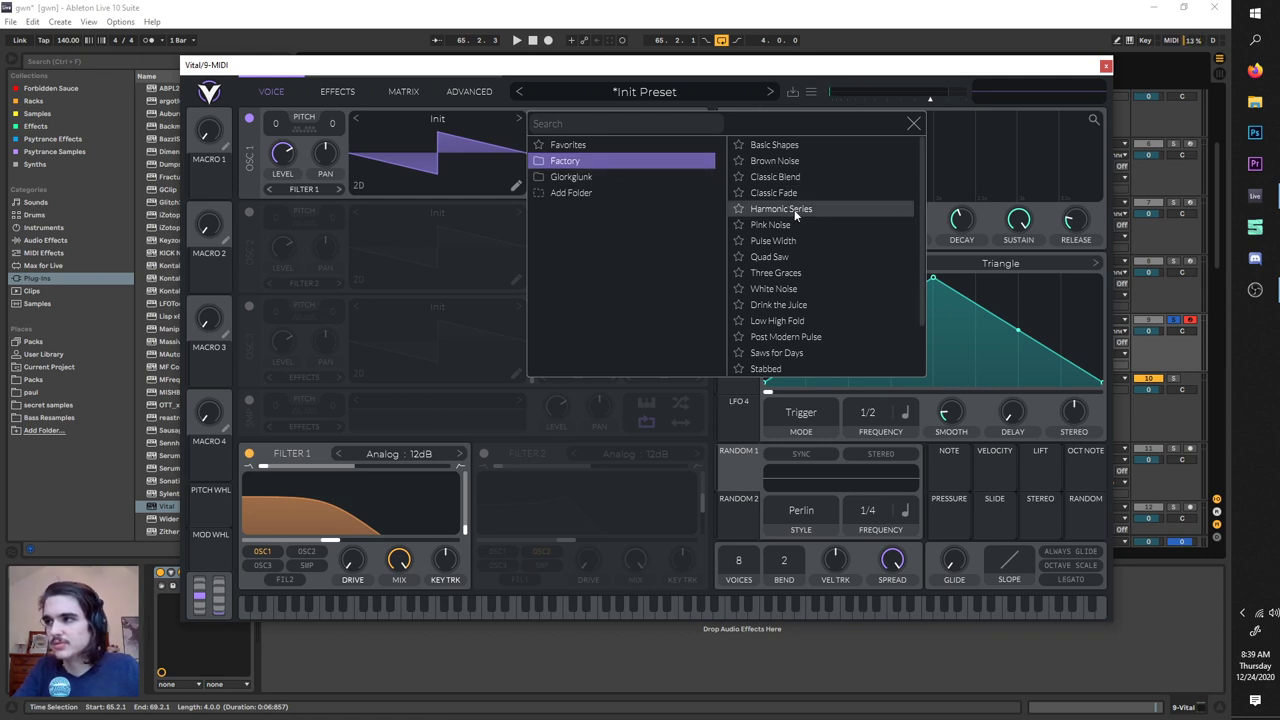
pyautogui.click(774, 145)
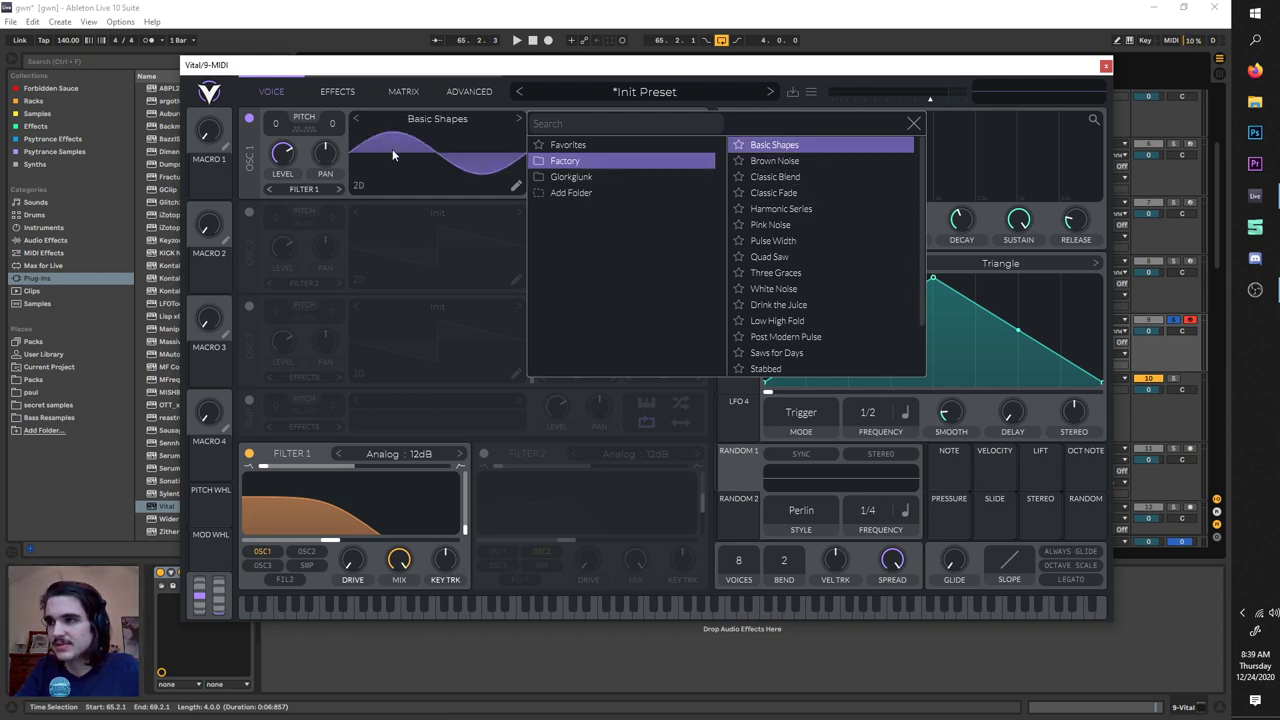
pyautogui.click(392, 149)
pyautogui.moveTo(532, 187); pyautogui.dragTo(536, 152)
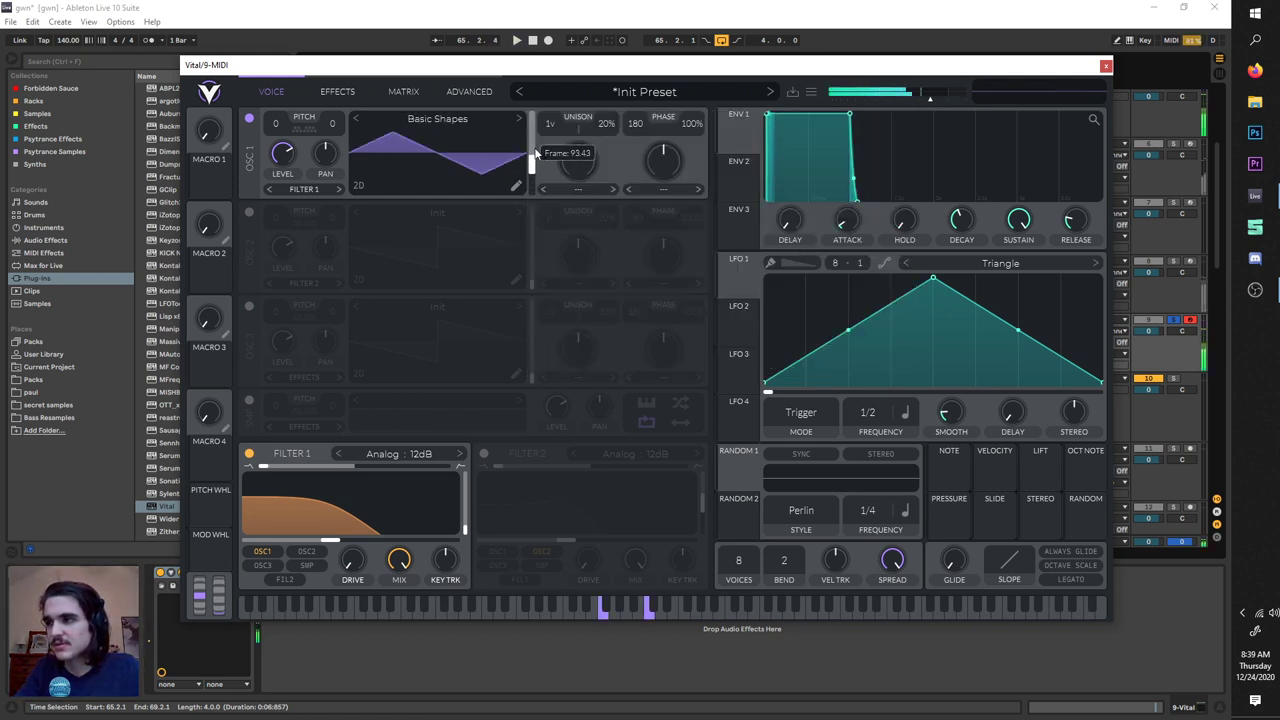
pyautogui.press('space')
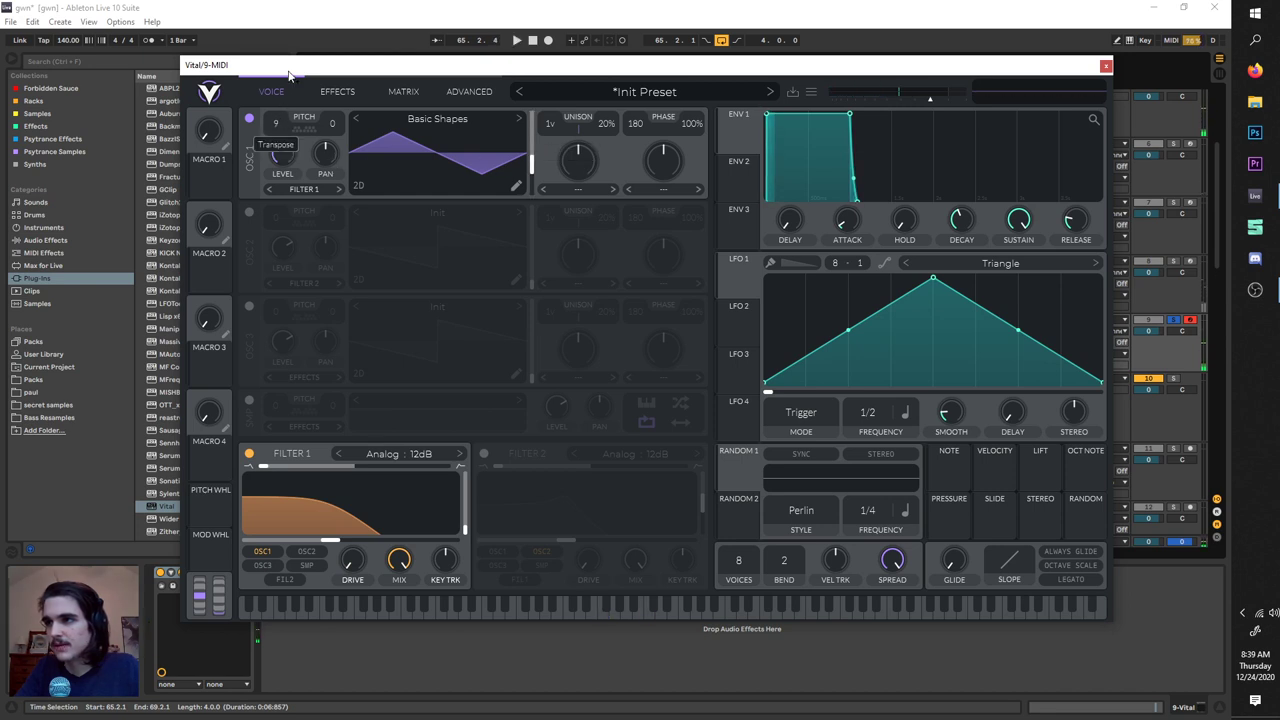
pyautogui.moveTo(291, 55); pyautogui.dragTo(290, 54)
pyautogui.press('space')
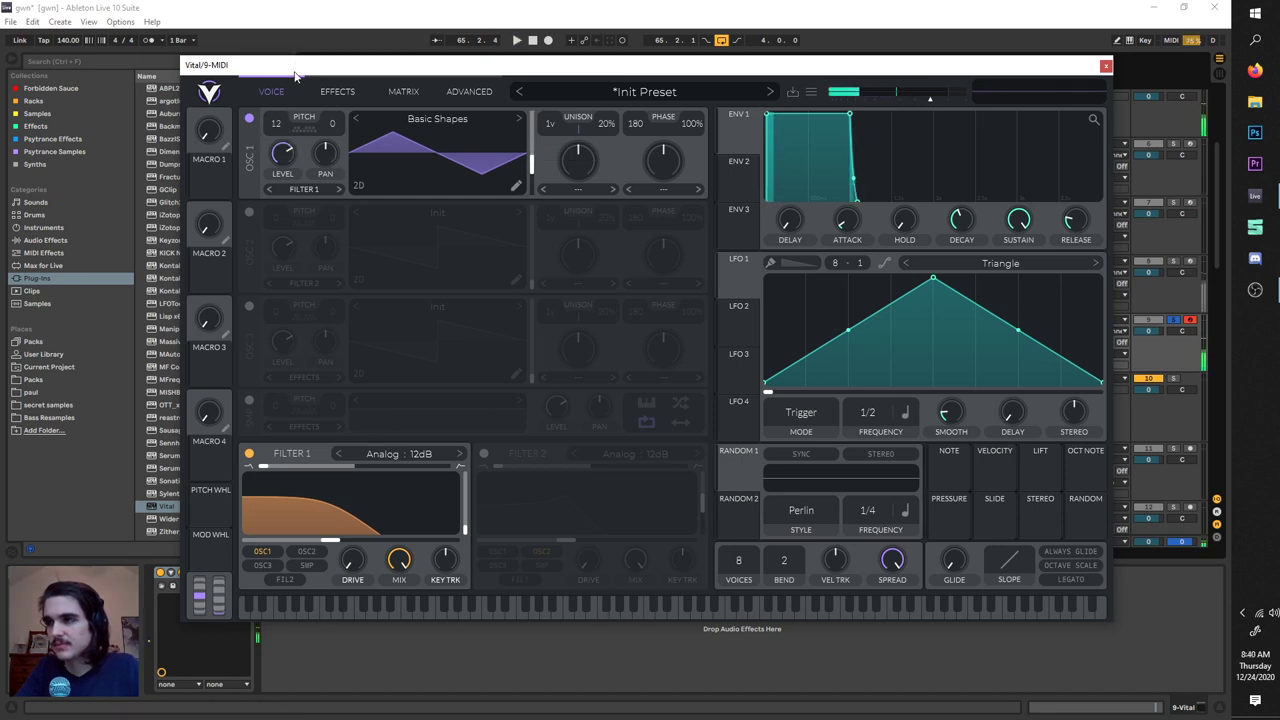
# Step: Make Env 1 a short pluck with no sustain and about 0.1 s decay, and map it to Filter 1's raised cutoff
pyautogui.moveTo(330, 541); pyautogui.dragTo(353, 541)
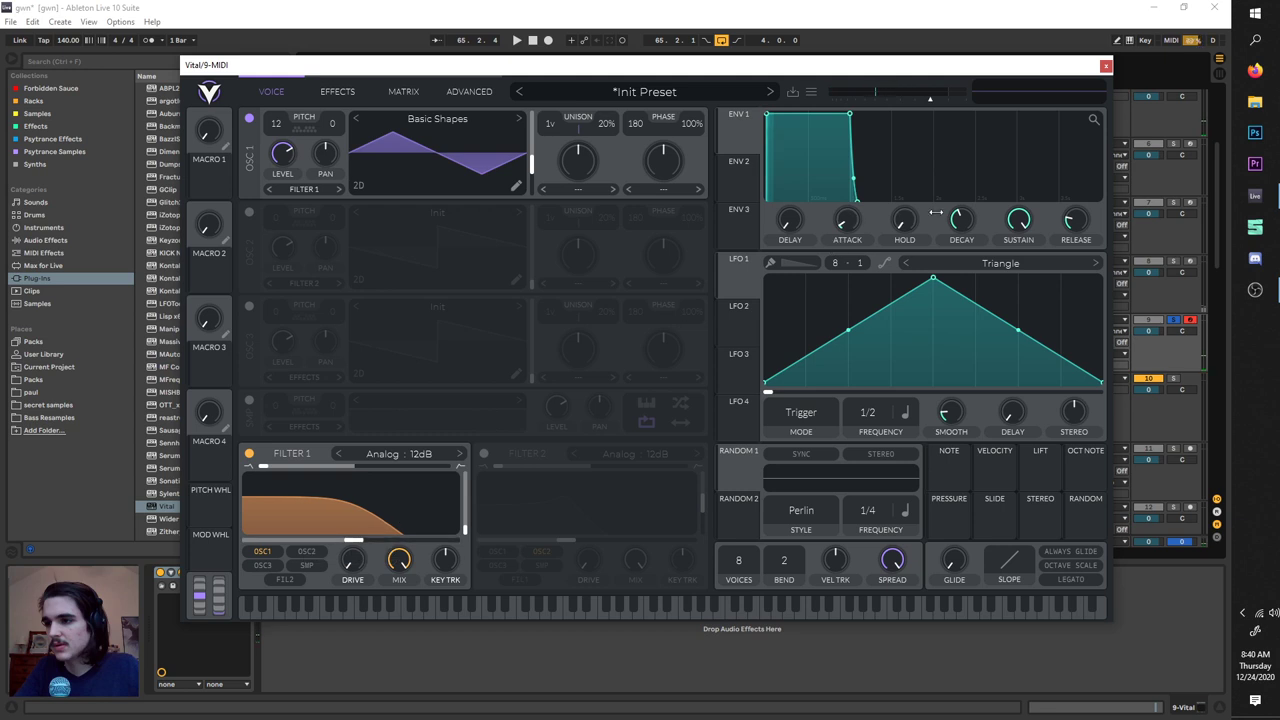
pyautogui.moveTo(960, 214); pyautogui.dragTo(997, 300)
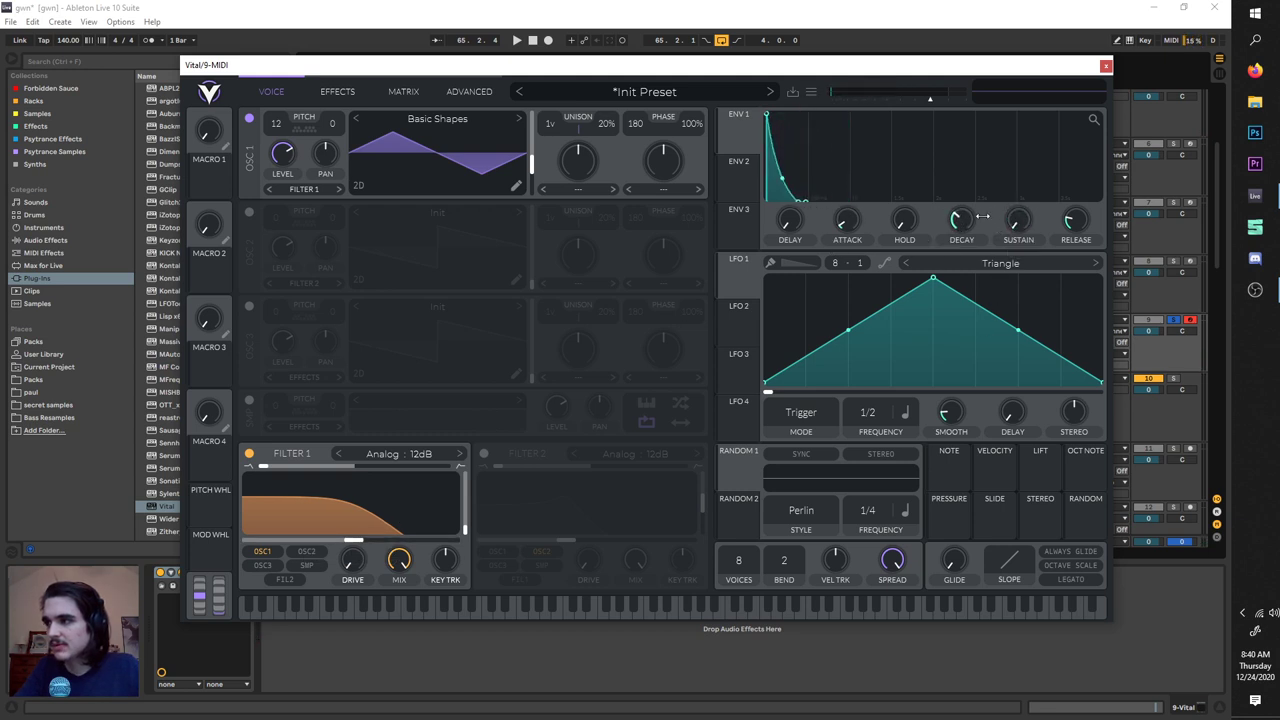
pyautogui.press('space')
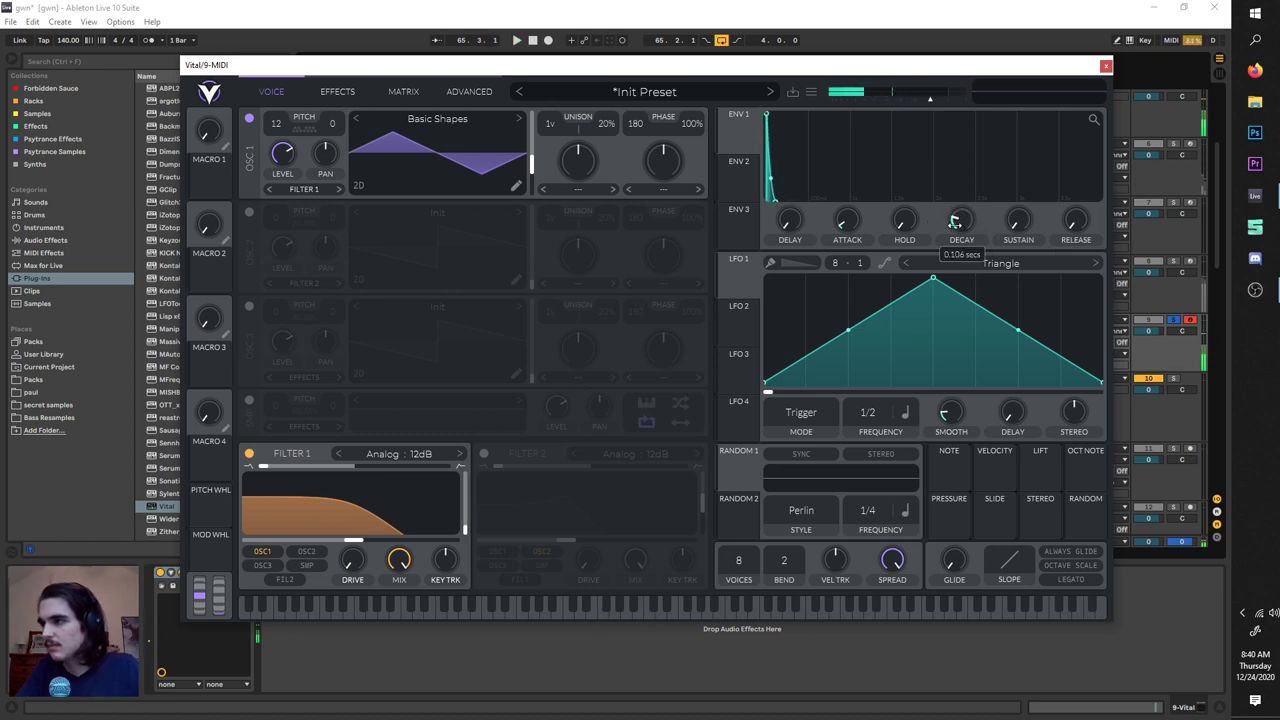
pyautogui.moveTo(727, 144); pyautogui.dragTo(350, 524)
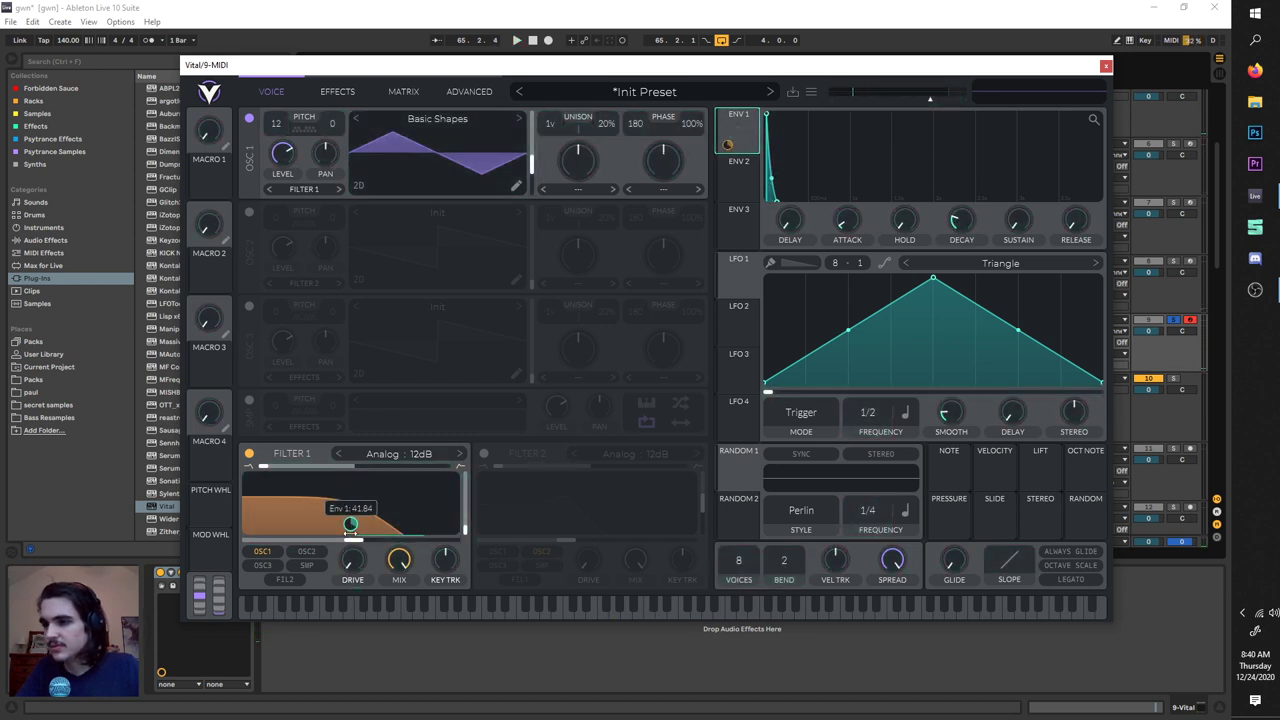
# Step: Enable OSC 2 with a Basic Shapes triangle wave, transposed up 24 semitones at a low level
pyautogui.click(249, 212)
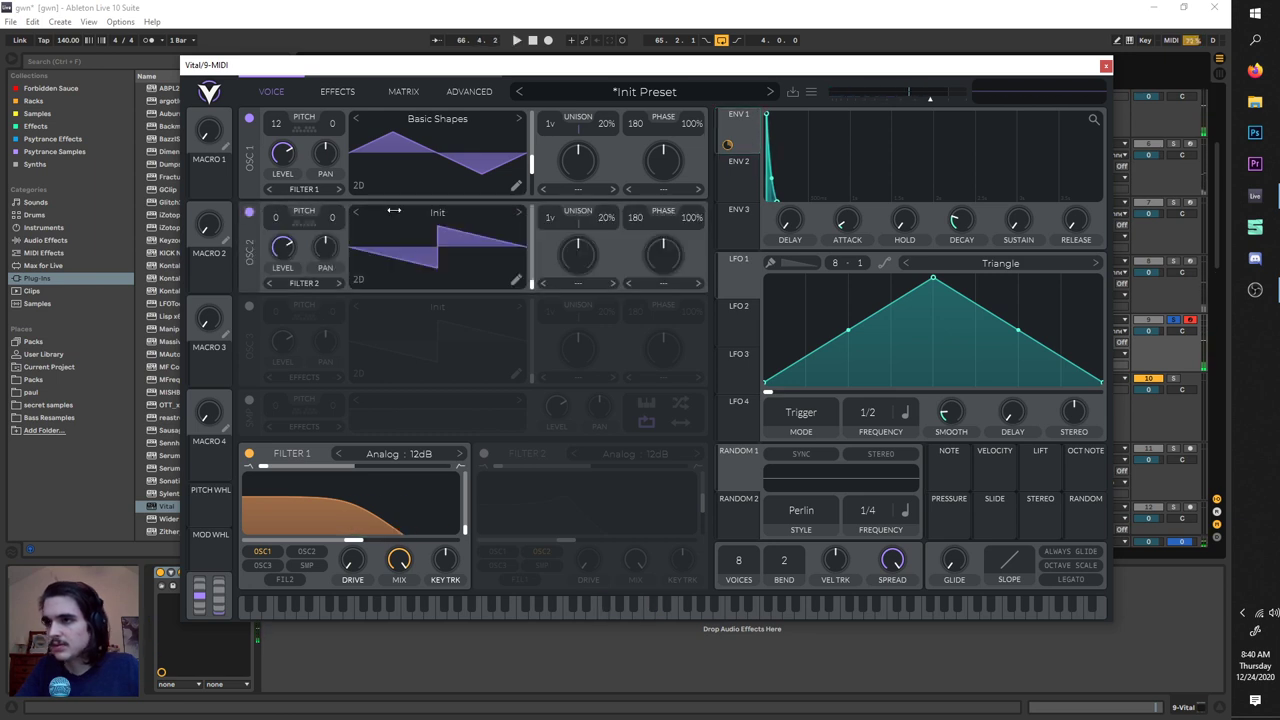
pyautogui.click(425, 215)
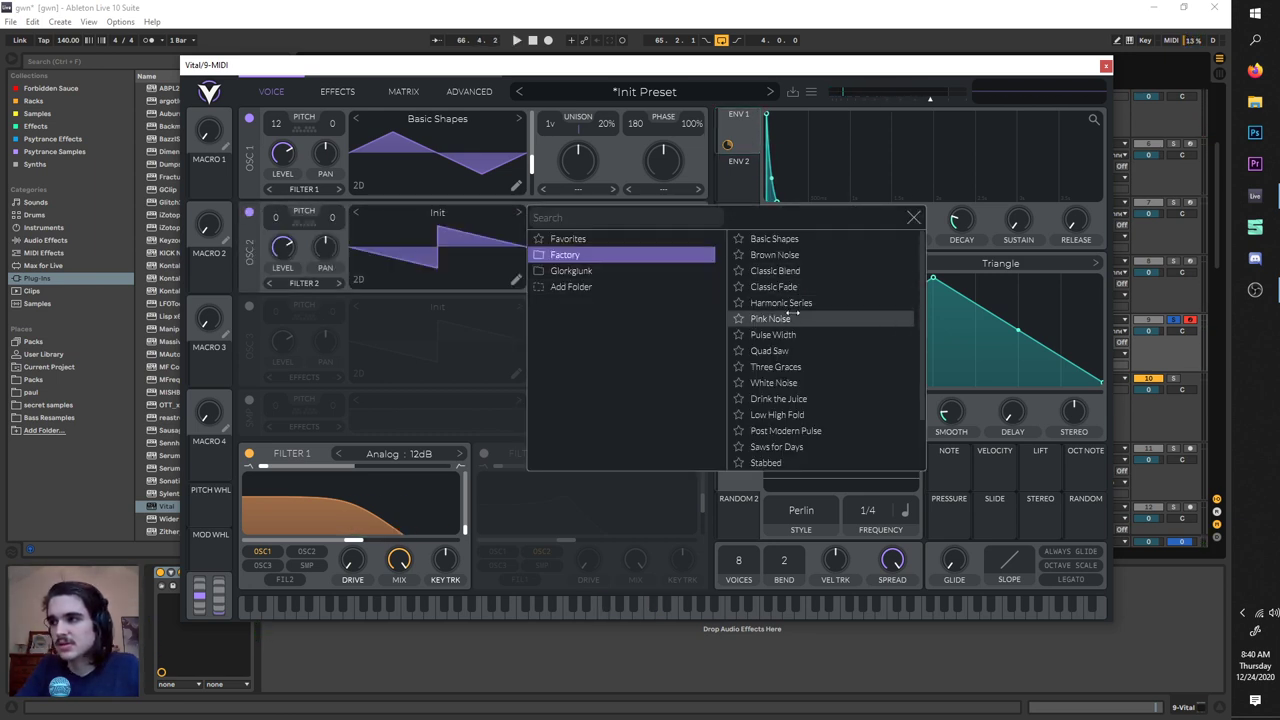
pyautogui.click(776, 239)
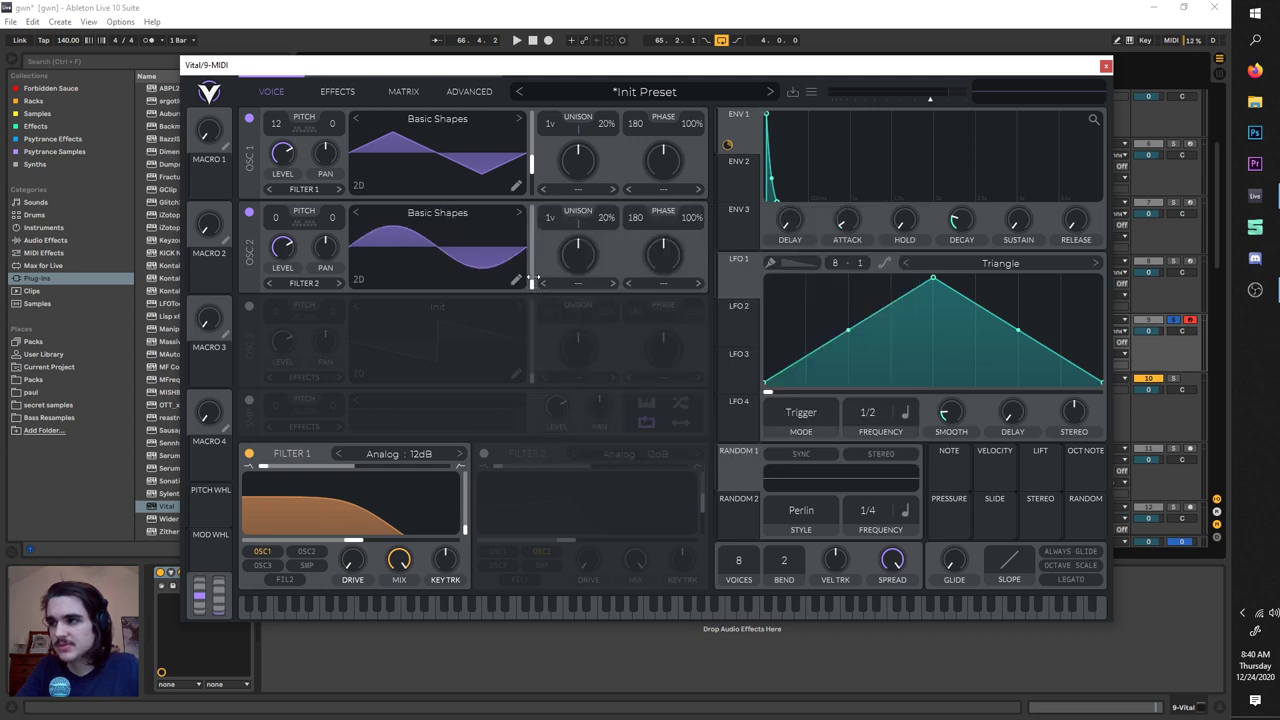
pyautogui.moveTo(533, 280); pyautogui.dragTo(531, 243)
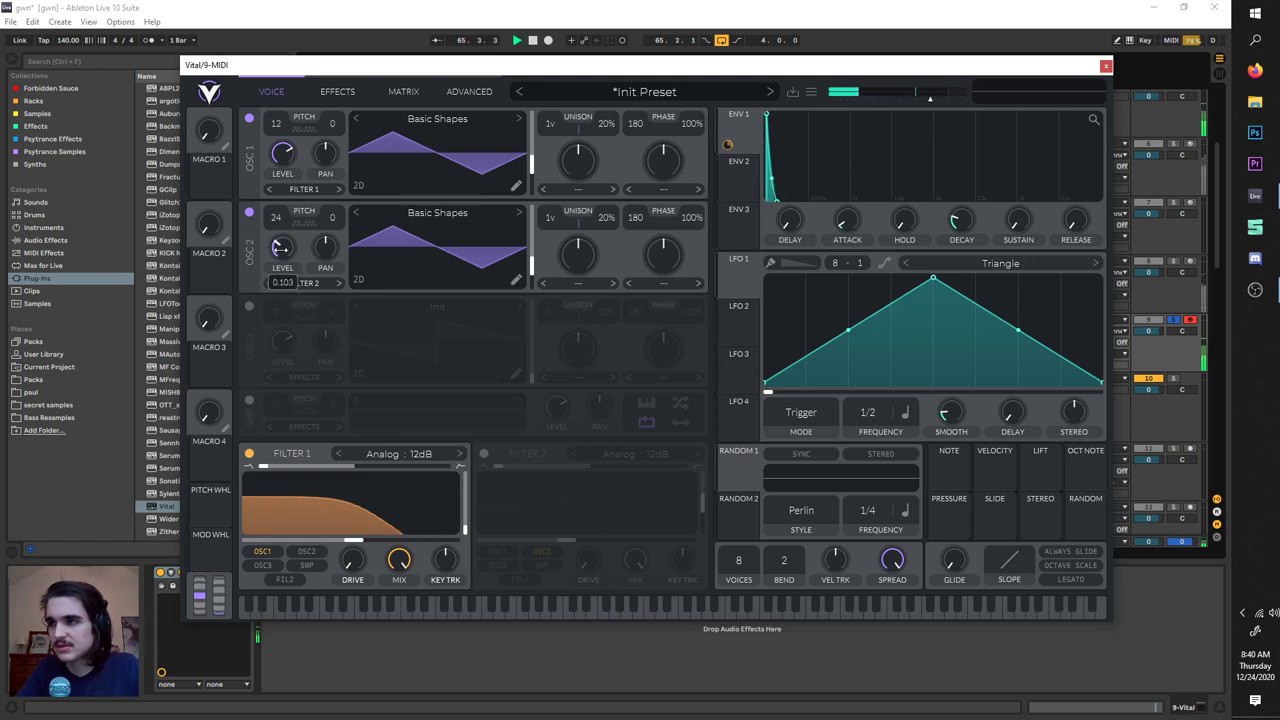
# Step: Enable Reverb in the 9 Vital instance, cut its low frequencies, and close the synth window
pyautogui.click(337, 91)
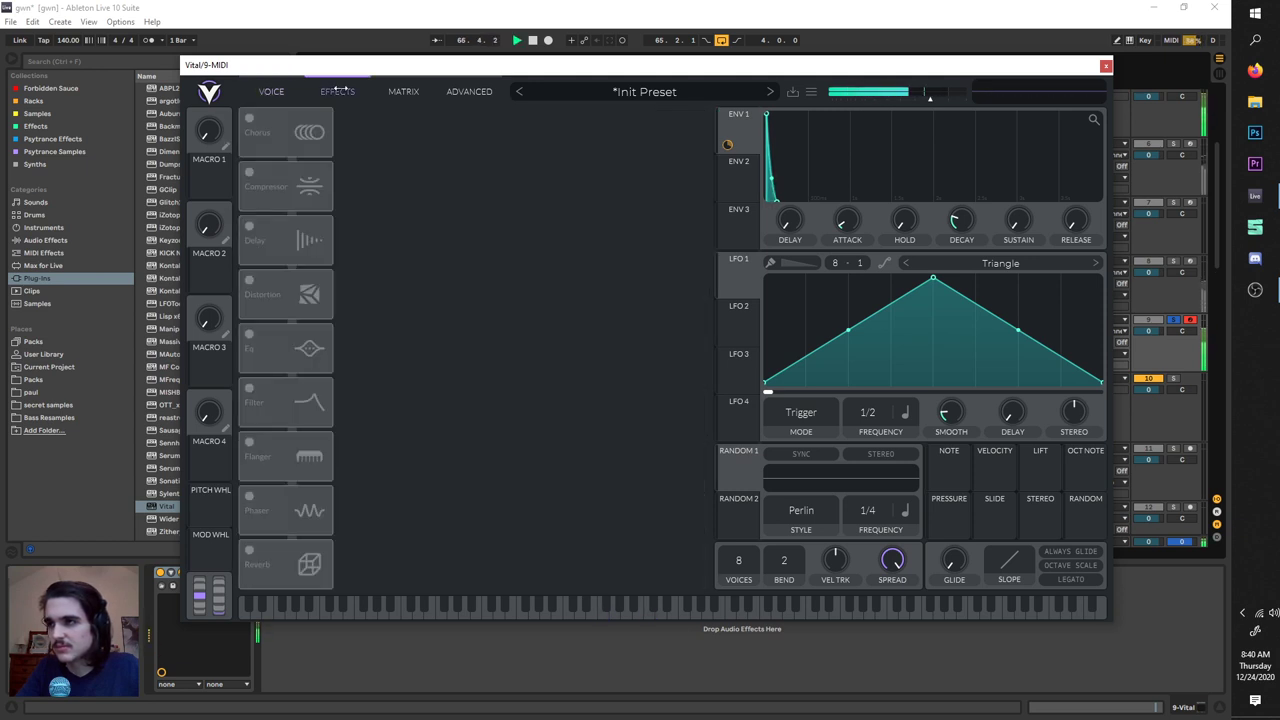
pyautogui.click(250, 549)
pyautogui.press('space')
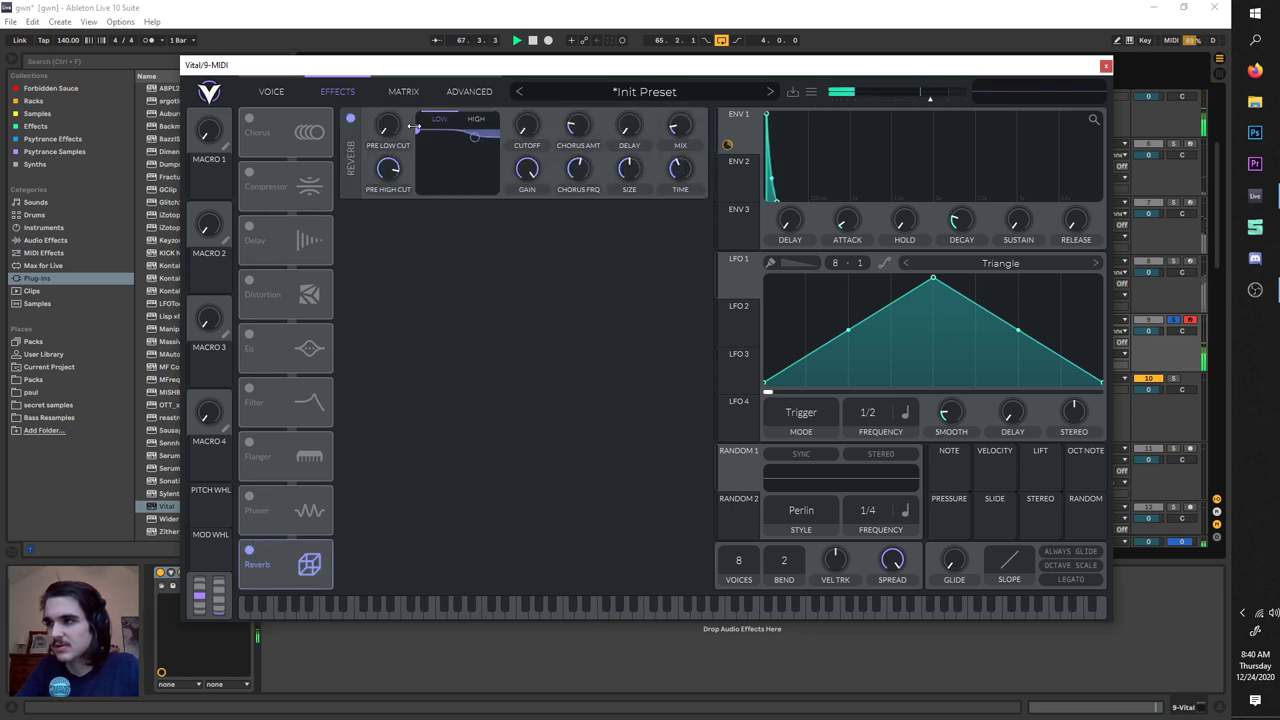
pyautogui.moveTo(414, 126); pyautogui.dragTo(456, 190)
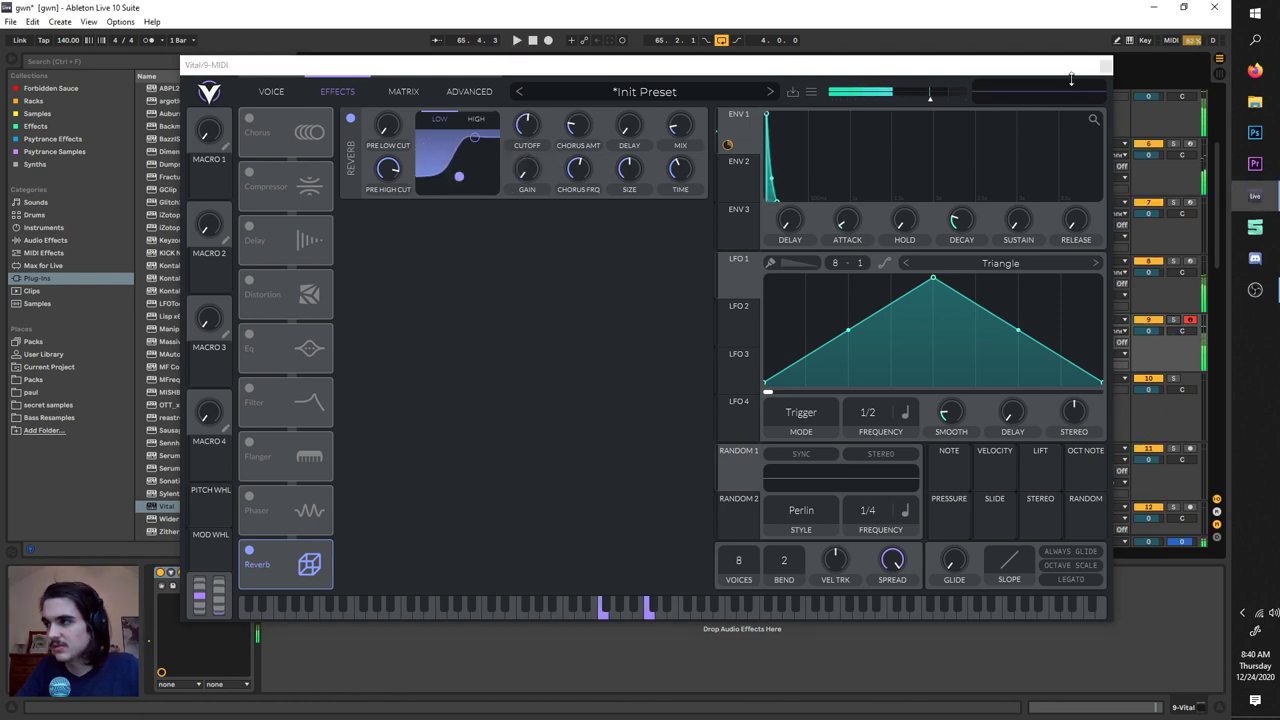
pyautogui.click(1104, 70)
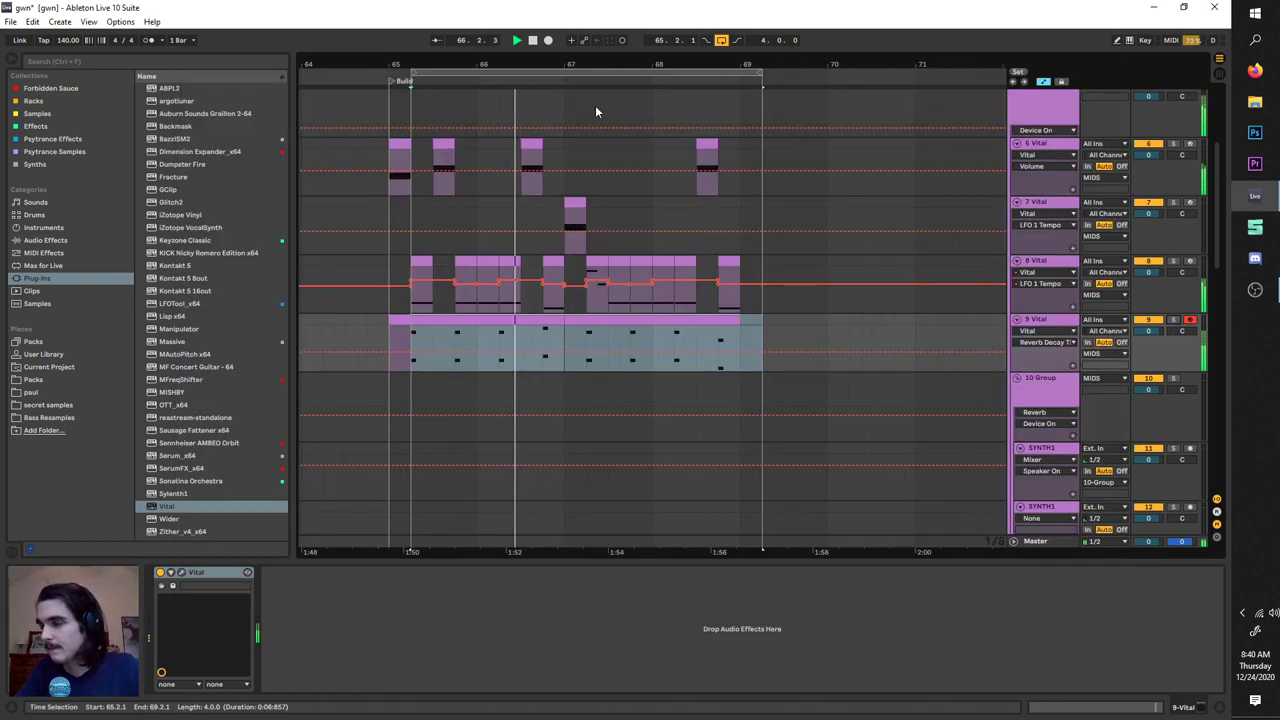
# Step: Set the loop back to bars 65 through 68 and play the chord stabs with the full mix
pyautogui.click(718, 324)
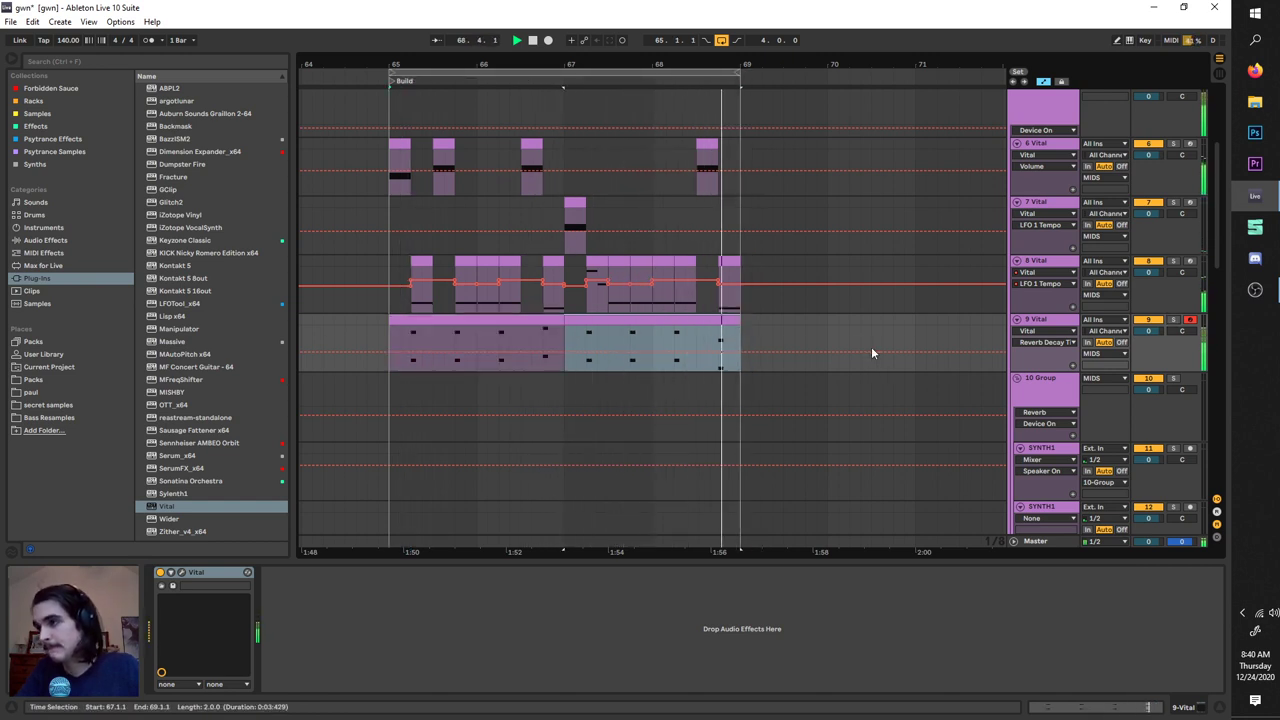
pyautogui.scroll(2, 590, 226)
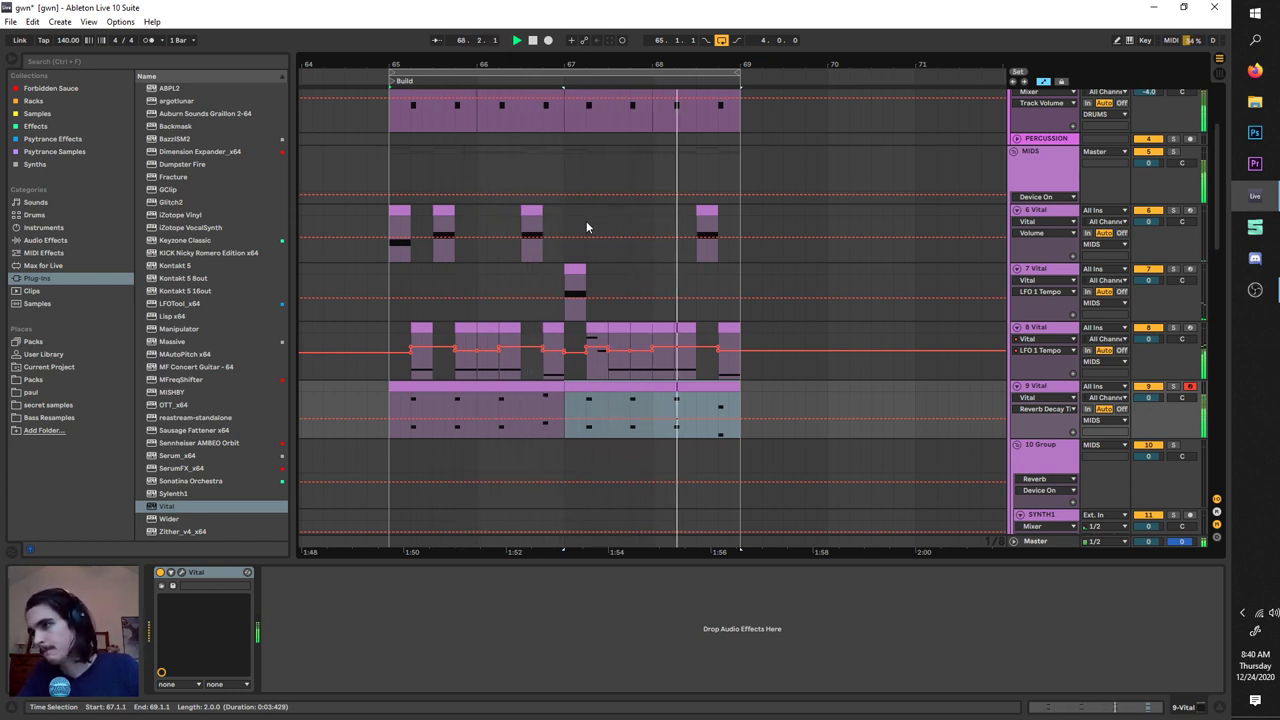
pyautogui.press('space')
# Step: Duplicate the 9 Vital track together with its clips
pyautogui.click(1040, 328)
pyautogui.click(1044, 388)
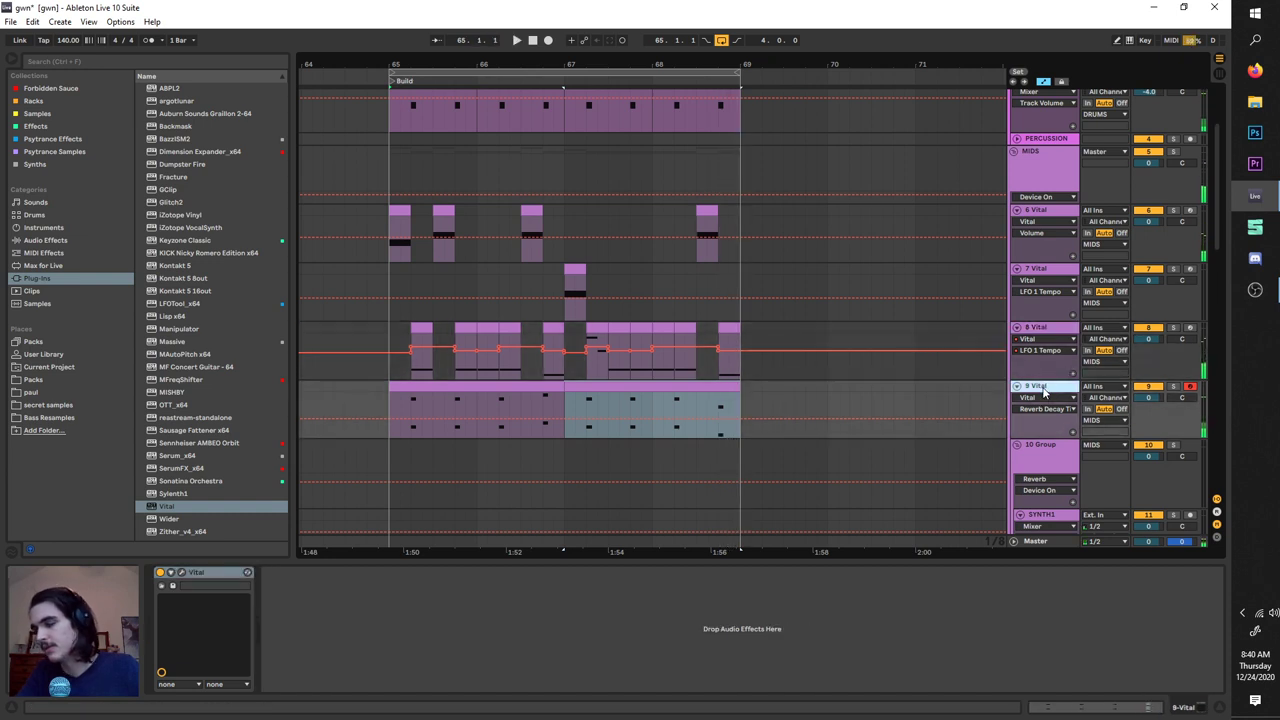
pyautogui.hotkey('ctrl', 'd')
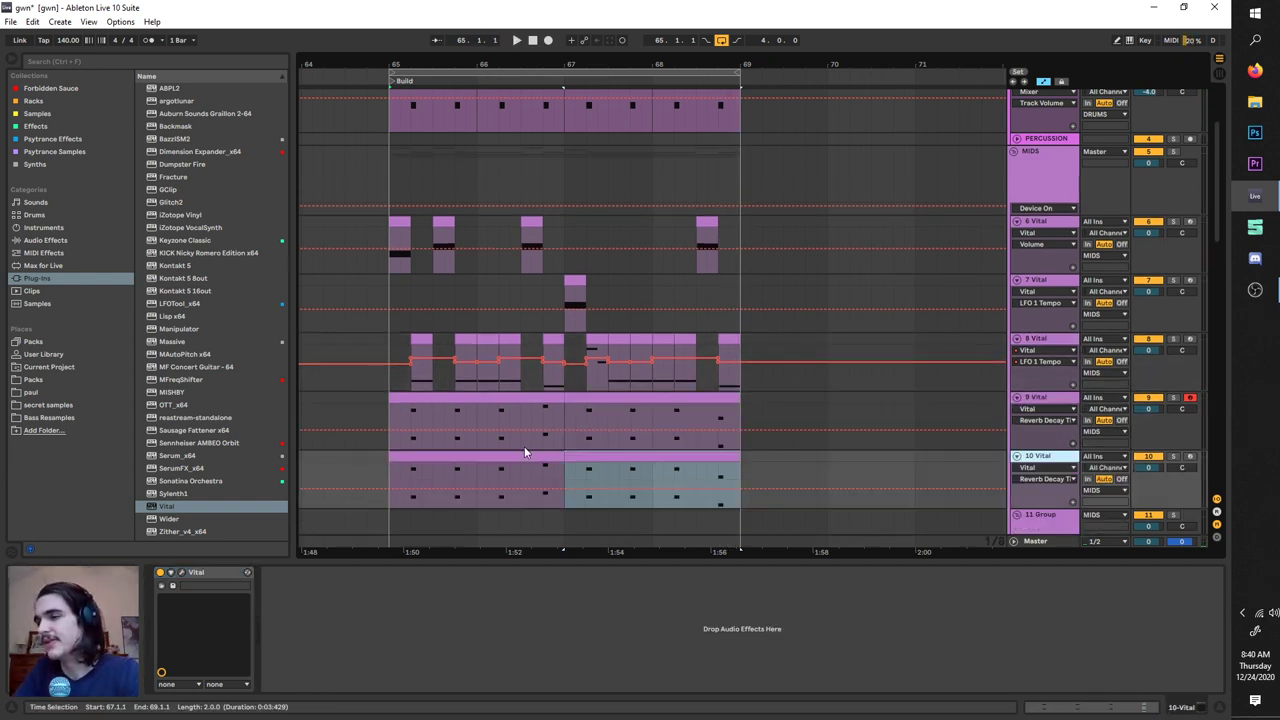
# Step: Open the first two-bar clip on the 10 Vital track and delete all its notes
pyautogui.click(525, 454)
pyautogui.click(596, 460)
pyautogui.click(484, 461)
pyautogui.doubleClick(484, 461)
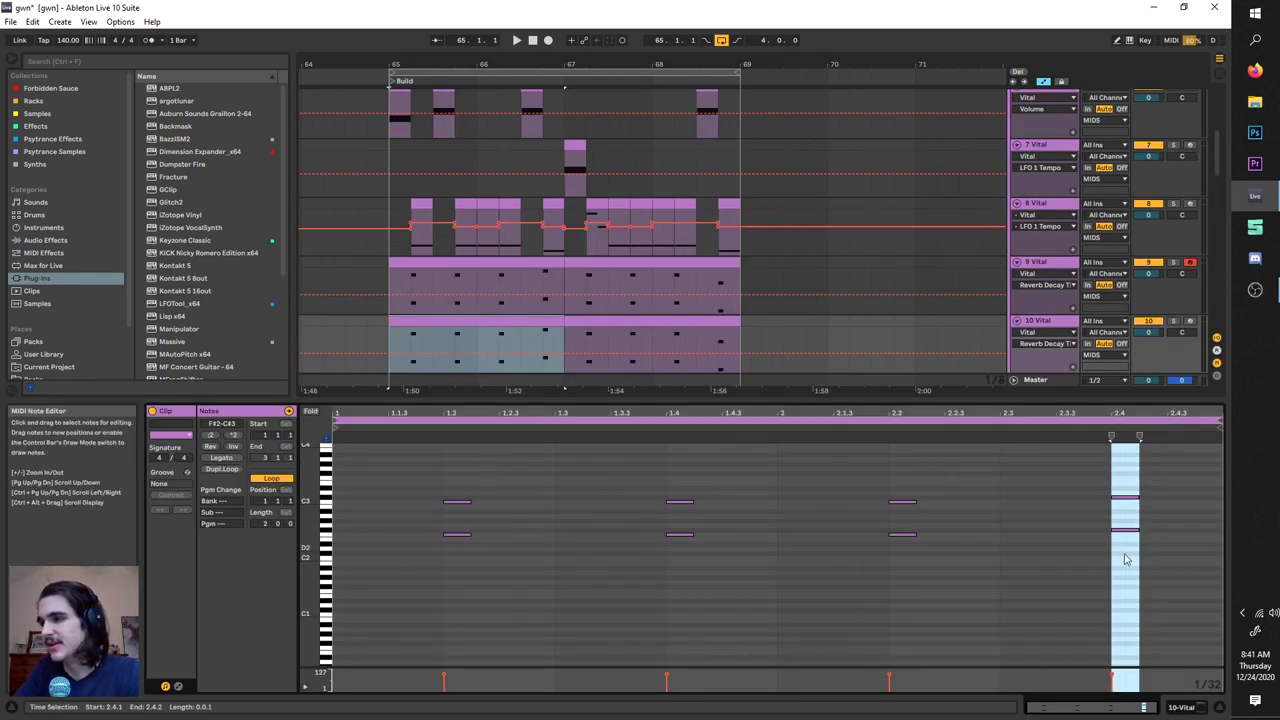
pyautogui.moveTo(1174, 574); pyautogui.dragTo(400, 478)
pyautogui.press('Delete')
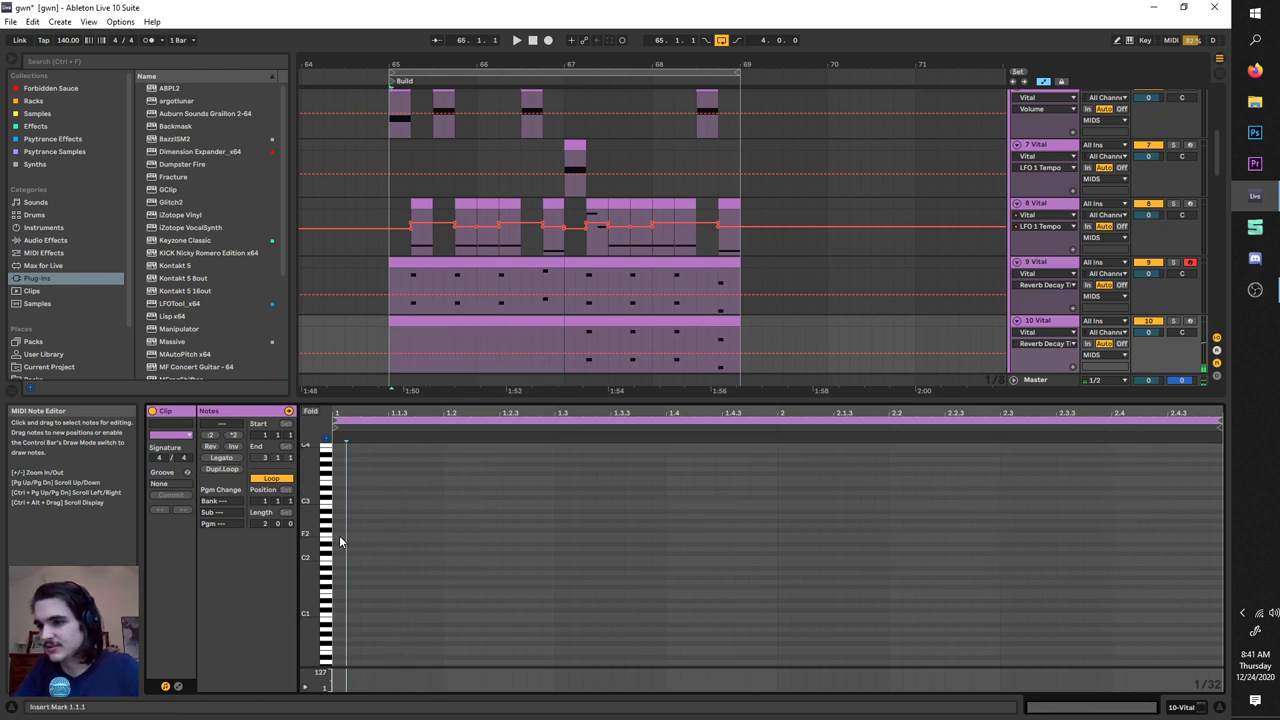
# Step: Start a melody in the empty clip with a three-beat C3 note followed by a two-beat G#2 note from beat 4
pyautogui.doubleClick(340, 535)
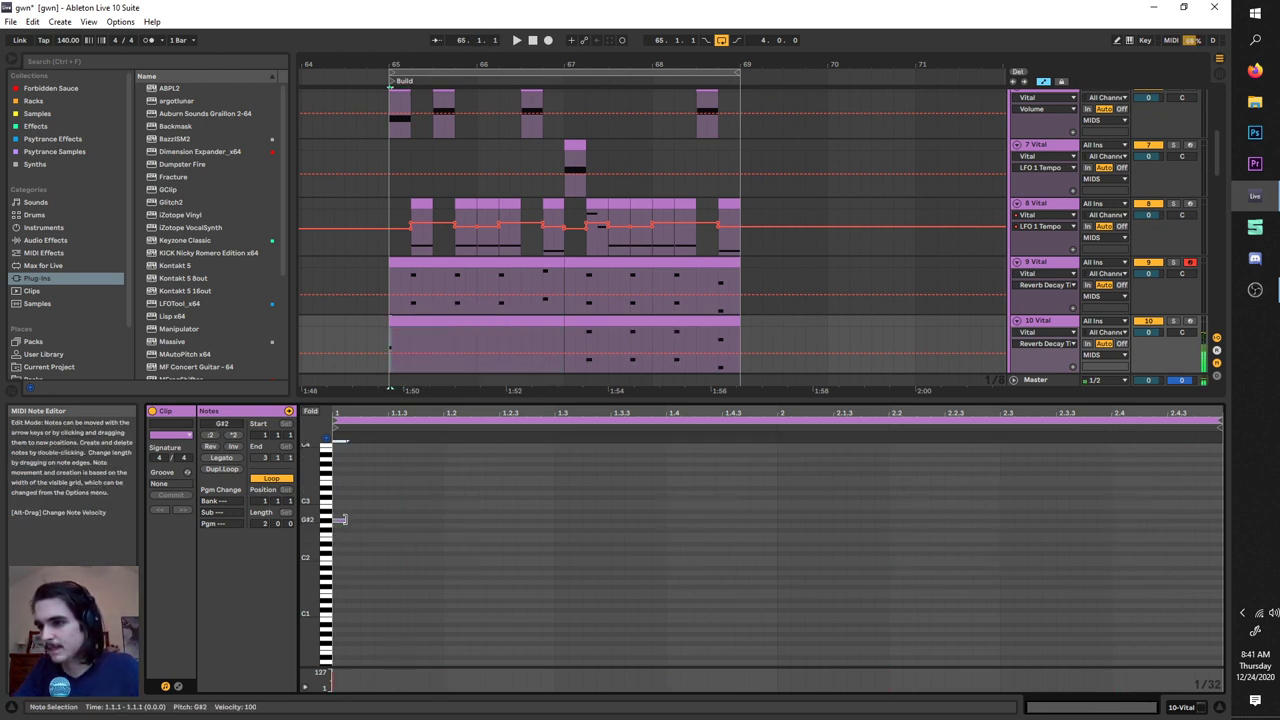
pyautogui.moveTo(343, 519); pyautogui.dragTo(610, 525)
pyautogui.hotkey('ctrl', 'd')
pyautogui.press('space')
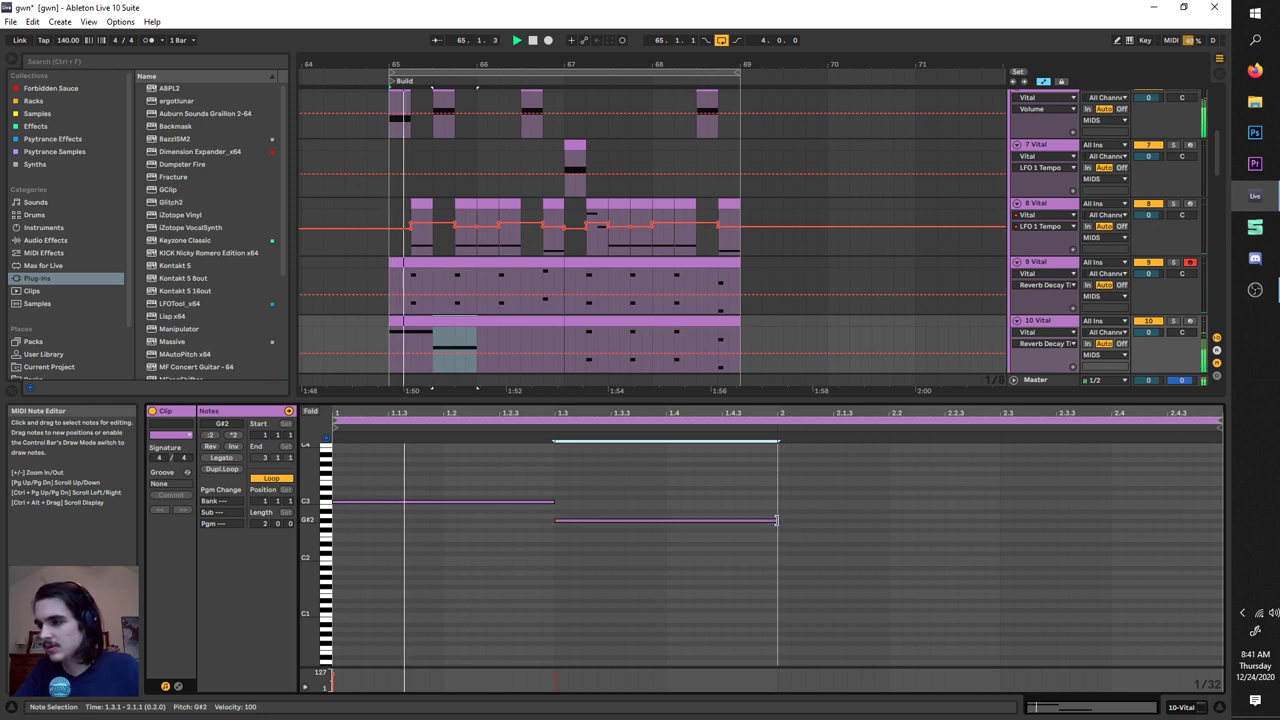
pyautogui.press('space')
pyautogui.moveTo(630, 521); pyautogui.dragTo(751, 523)
pyautogui.moveTo(555, 500); pyautogui.dragTo(662, 496)
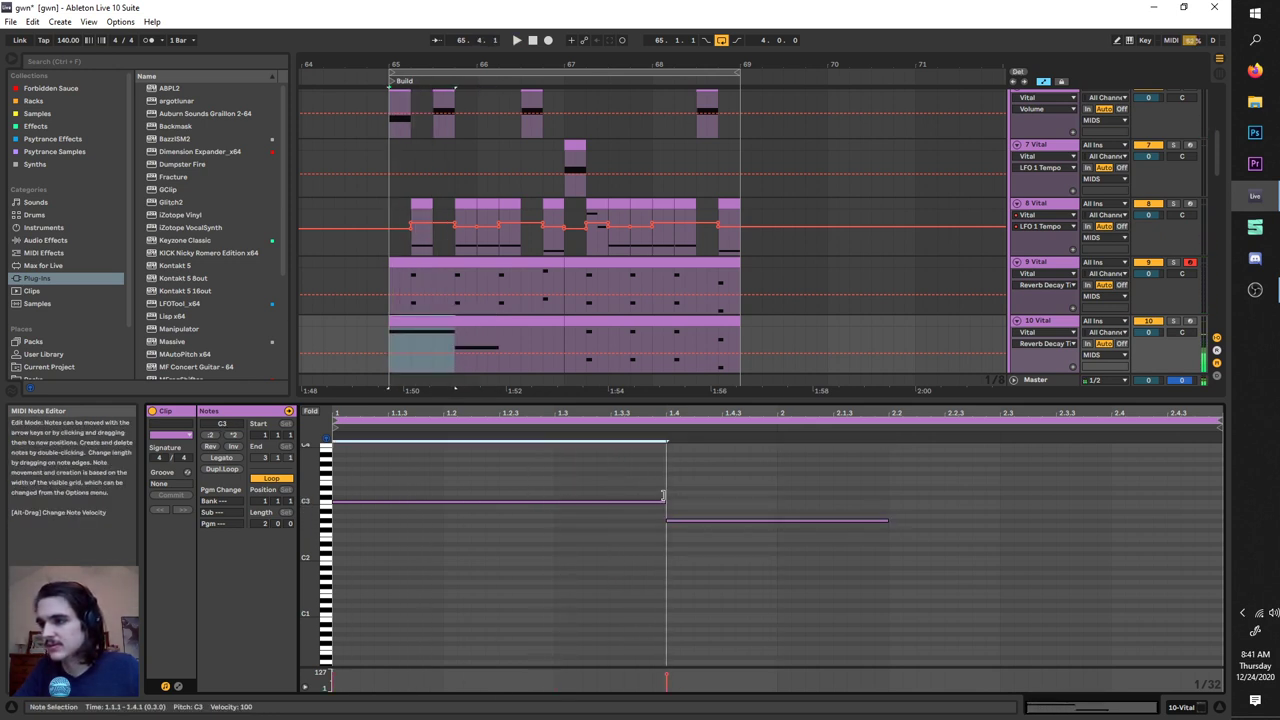
# Step: Shorten the G#2 note to one beat and fill the clip's second bar with two consecutive two-beat F2 notes
pyautogui.press('space')
pyautogui.press('space')
pyautogui.moveTo(888, 521); pyautogui.dragTo(797, 534)
pyautogui.hotkey('ctrl', 'd')
pyautogui.press('space')
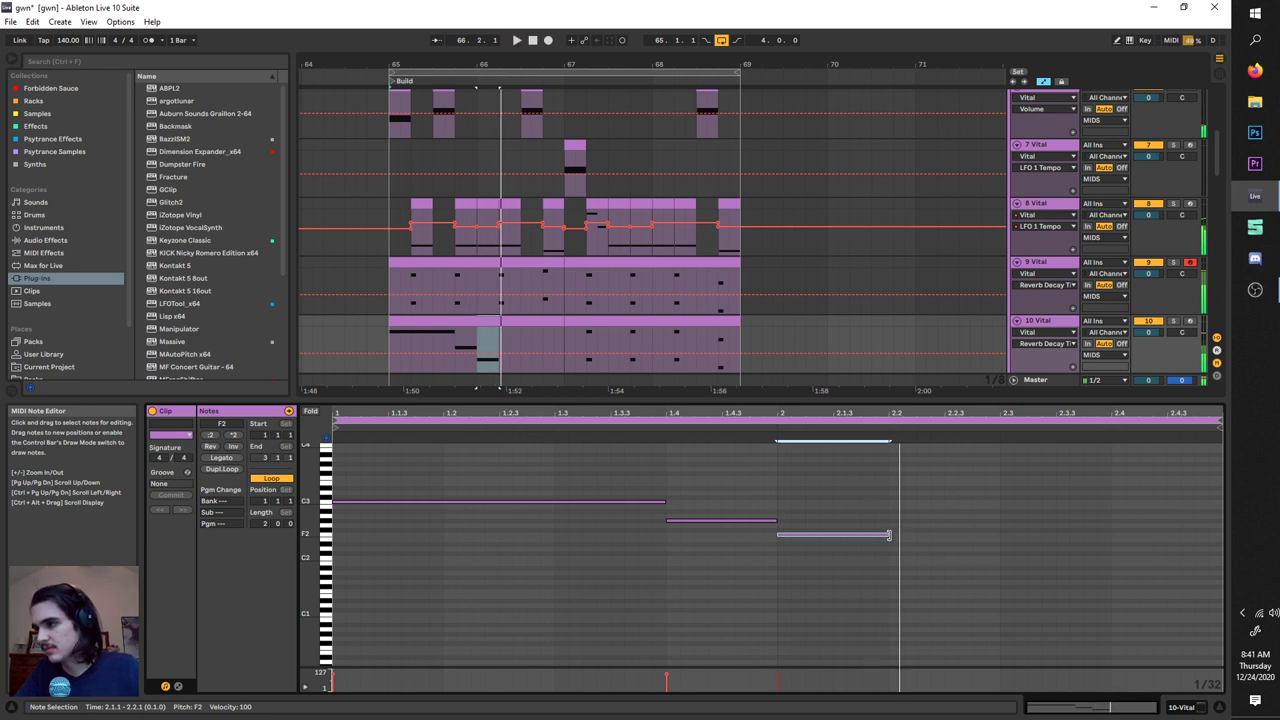
pyautogui.moveTo(888, 534); pyautogui.dragTo(1000, 534)
pyautogui.hotkey('ctrl', 'd')
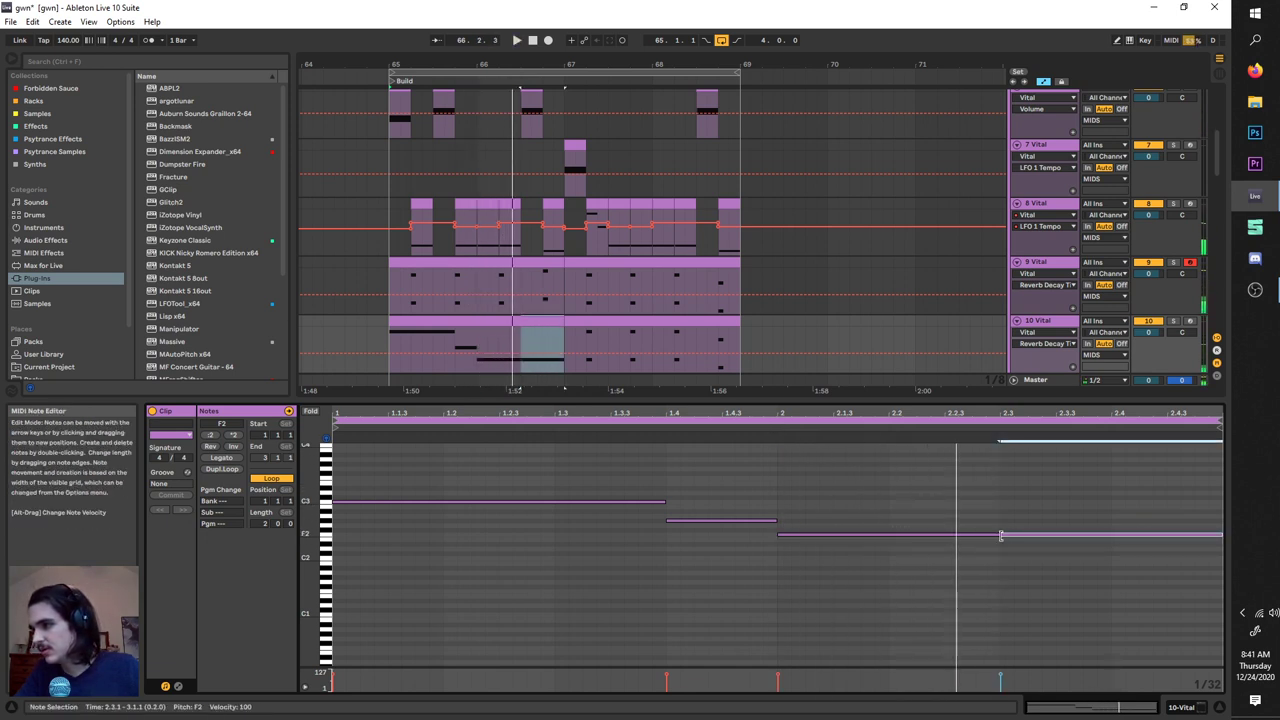
# Step: Shorten the first F2 note to a beat and a half and add a half-beat C3 note right after it
pyautogui.moveTo(1000, 534); pyautogui.dragTo(943, 534)
pyautogui.doubleClick(953, 490)
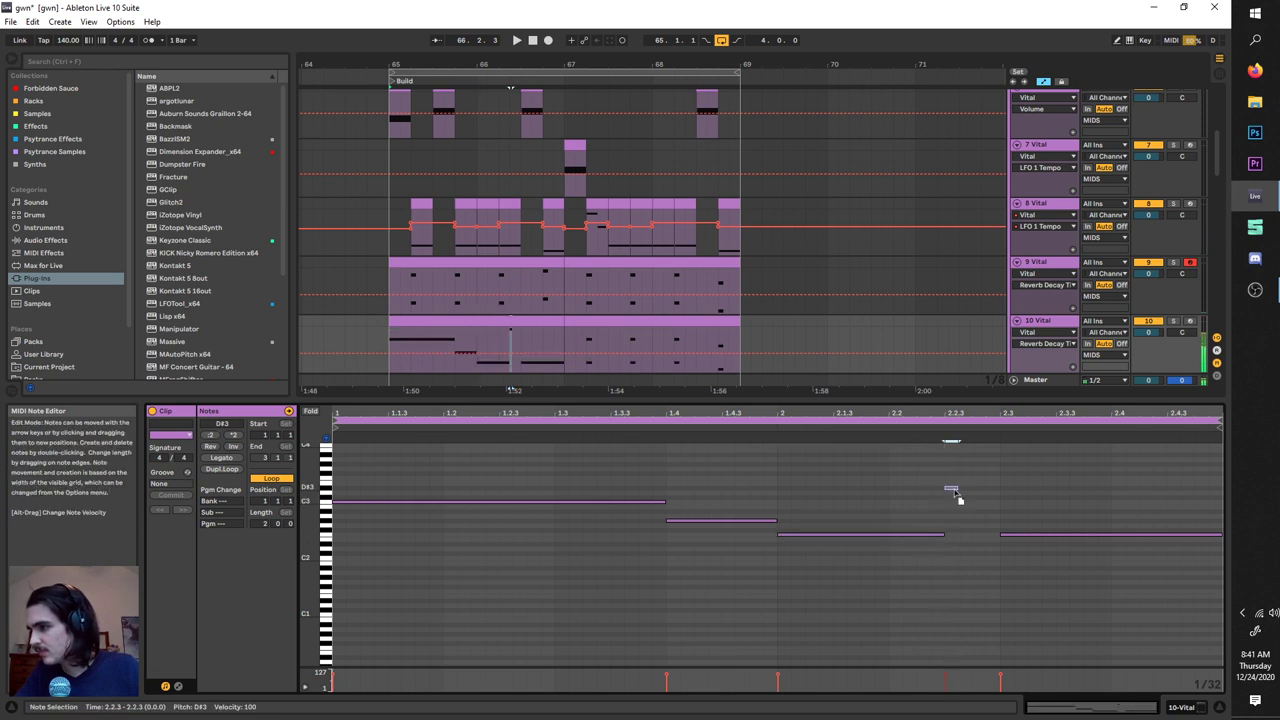
pyautogui.moveTo(955, 491); pyautogui.dragTo(951, 502)
pyautogui.hotkey('ctrl', 'd')
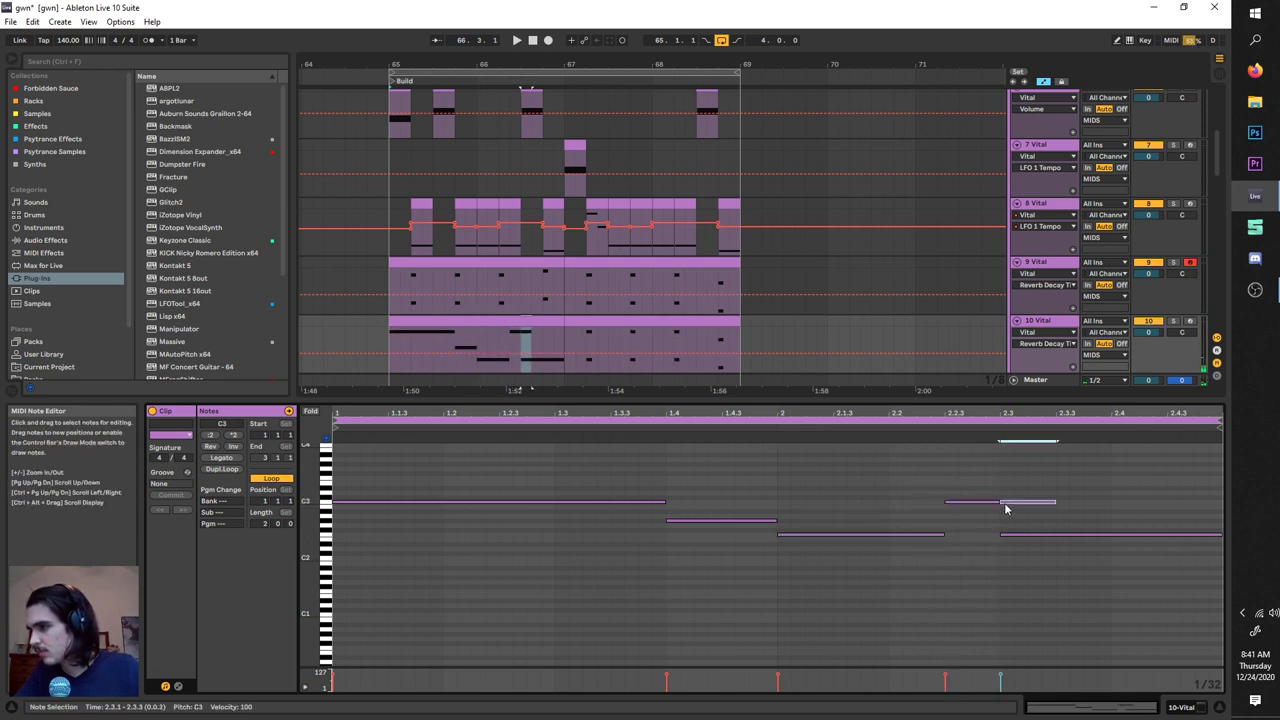
# Step: End the phrase with a one-beat C#3 note and a one-beat A#2 note, and delete the second F2 note
pyautogui.press('Up')
pyautogui.moveTo(1069, 497); pyautogui.dragTo(1124, 513)
pyautogui.hotkey('ctrl', 'd')
pyautogui.moveTo(1126, 566); pyautogui.dragTo(1075, 526)
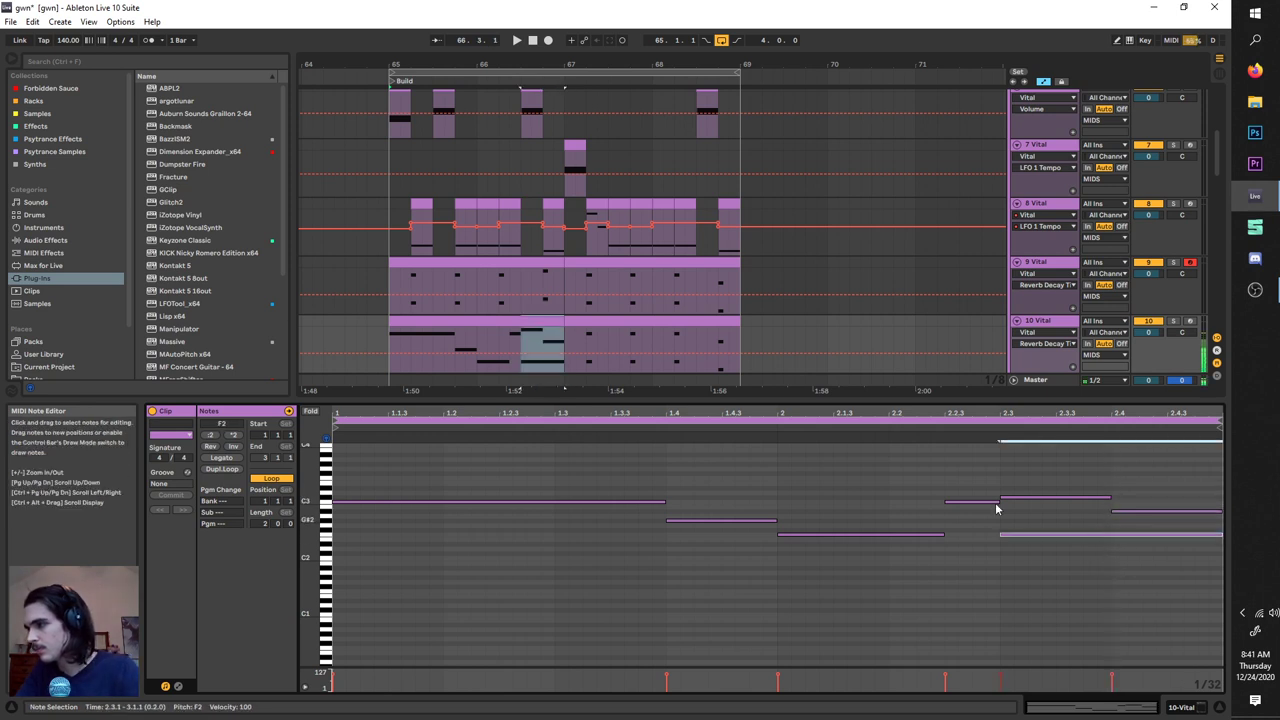
pyautogui.press('Delete')
# Step: Duplicate the finished two-bar melody clip over bars 67 and 68, and solo the 10 Vital track
pyautogui.click(531, 321)
pyautogui.hotkey('ctrl', 'd')
pyautogui.click(1173, 322)
# Step: Open the Vital synth on the 10 Vital track and initialize its preset
pyautogui.doubleClick(1064, 324)
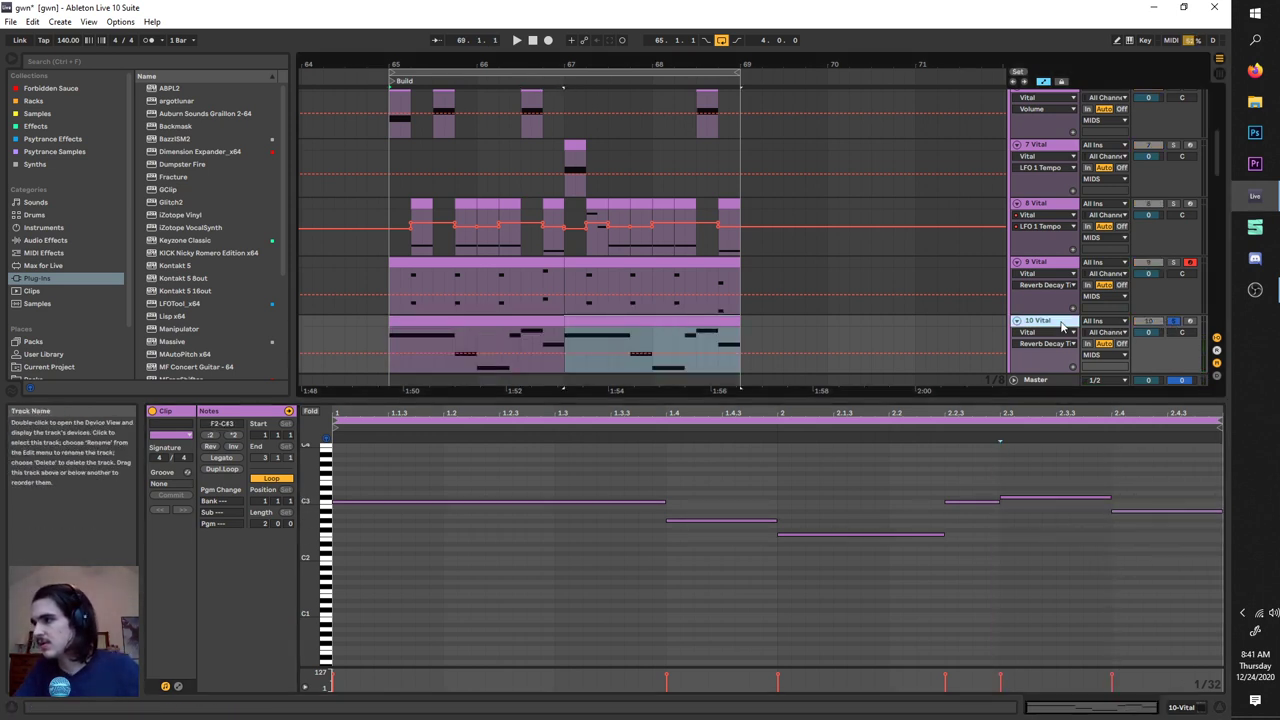
pyautogui.click(182, 575)
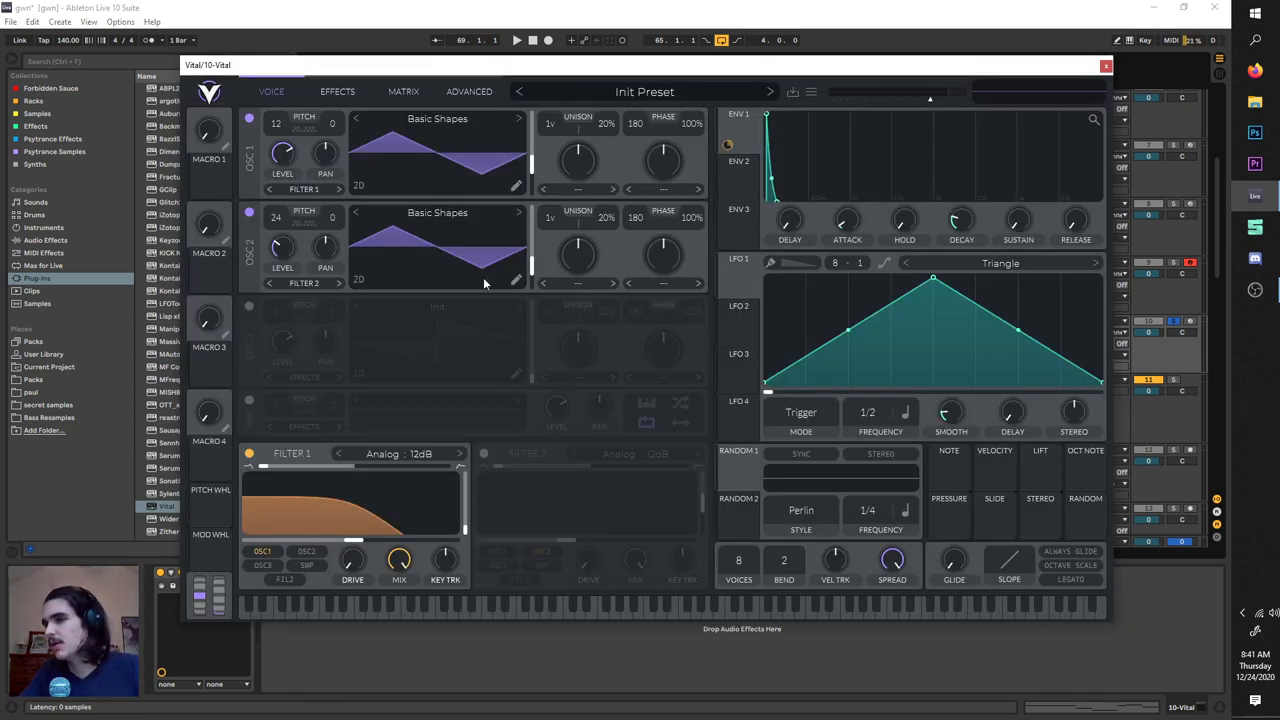
pyautogui.press('space')
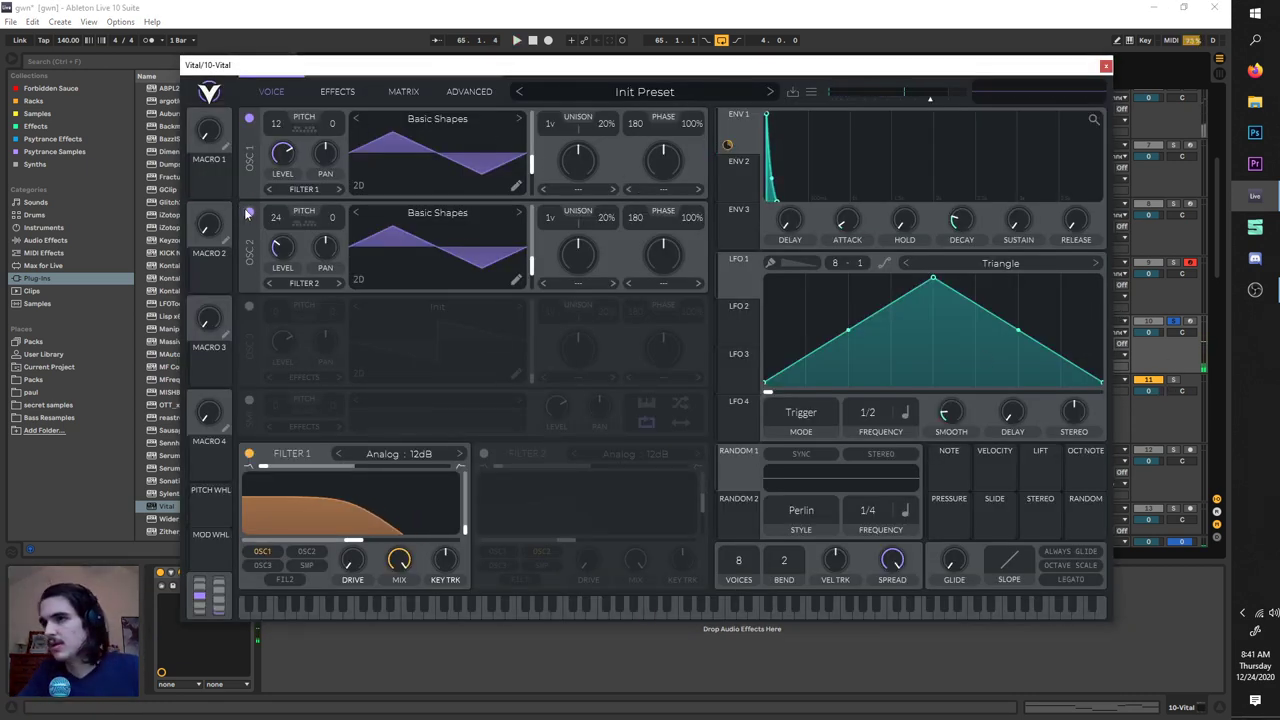
pyautogui.click(812, 93)
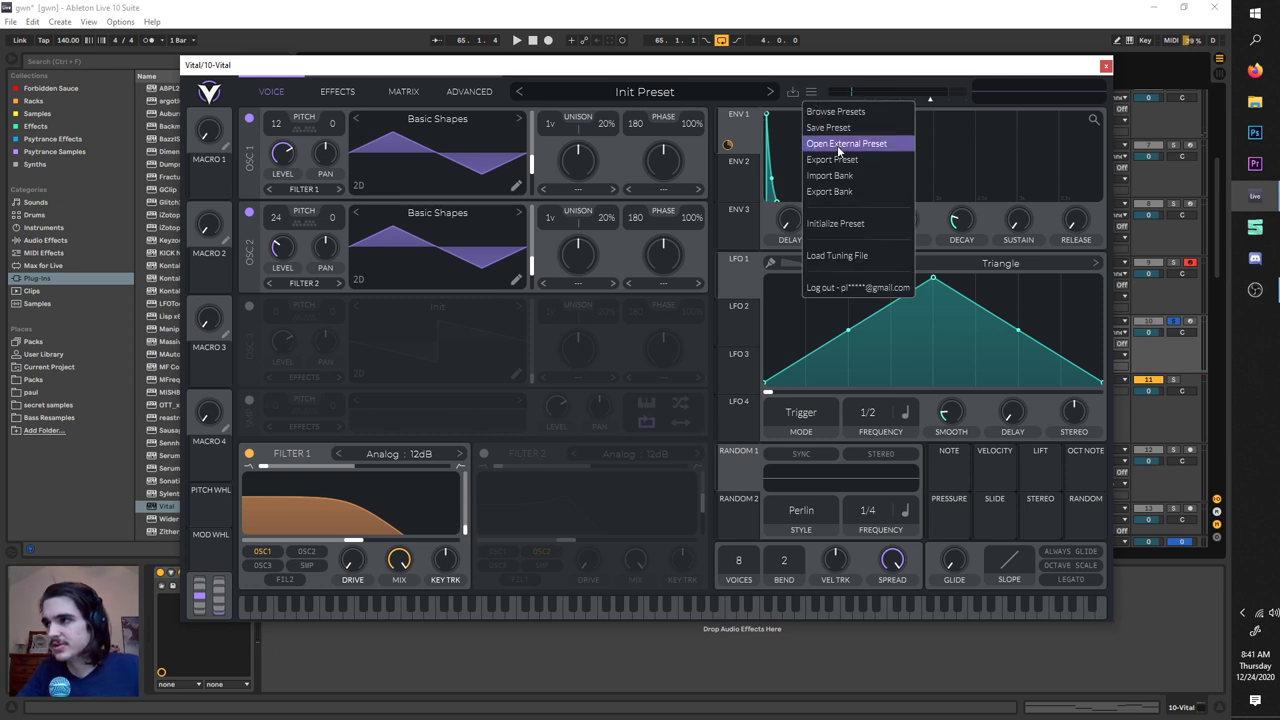
pyautogui.click(832, 226)
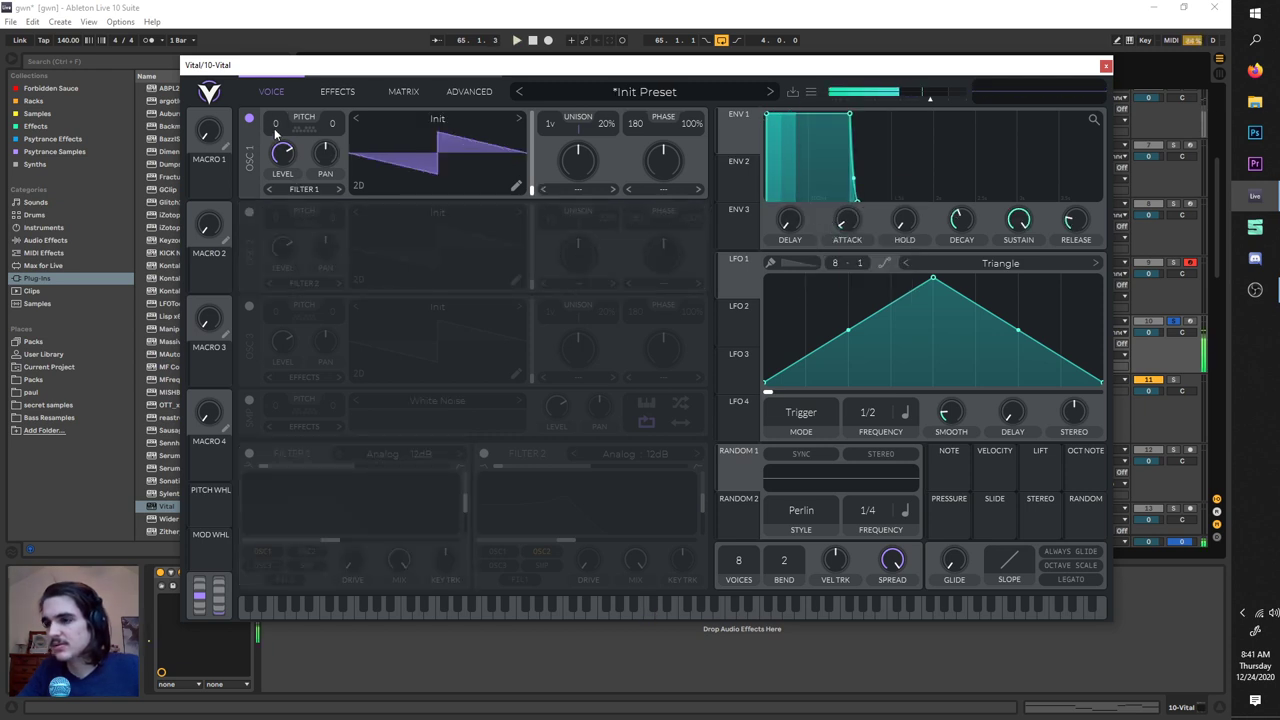
# Step: Transpose oscillator 1 to 12 semitones and enable the Chorus effect
pyautogui.moveTo(287, 78); pyautogui.dragTo(287, 64)
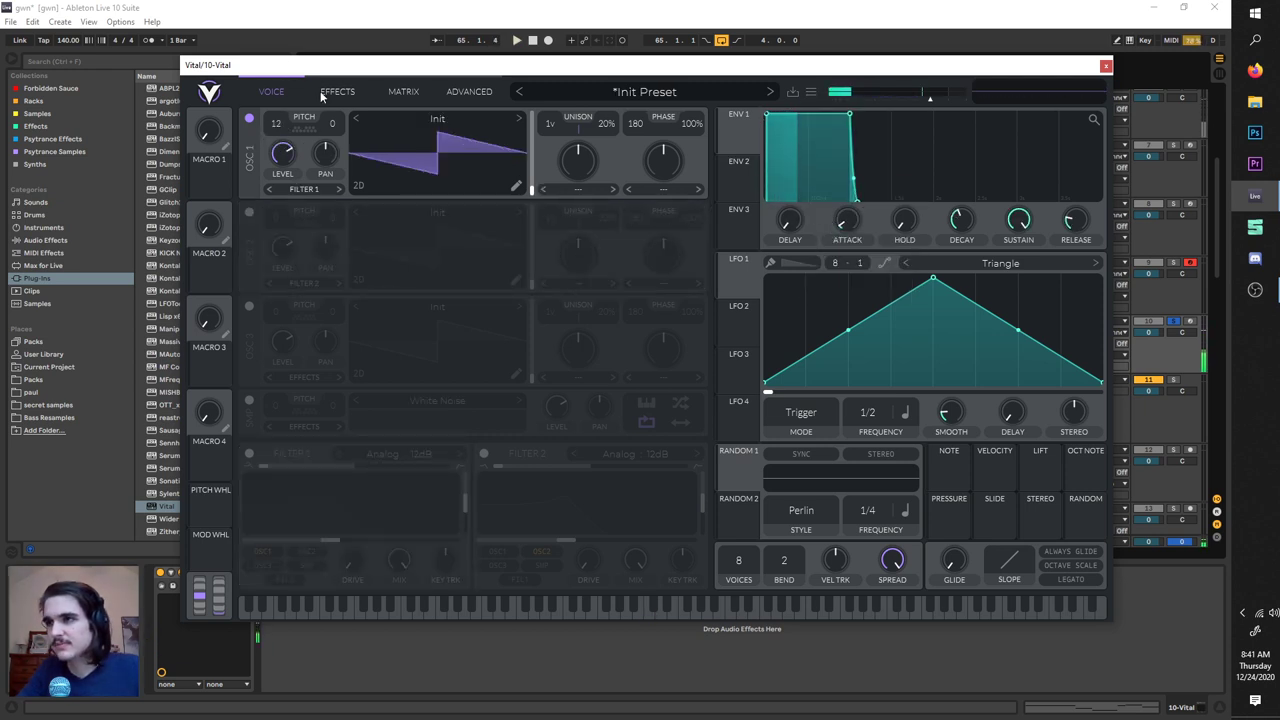
pyautogui.click(271, 91)
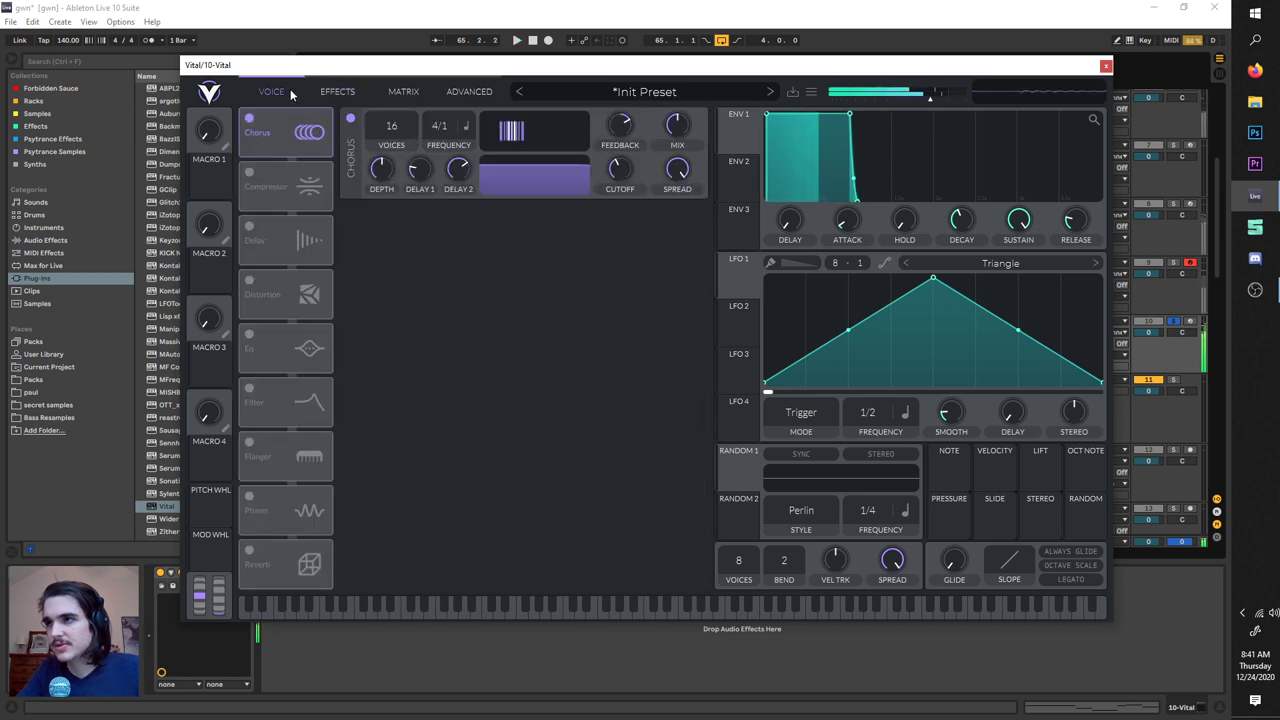
# Step: Enable Filter 1 on oscillator 1, take its resonance down to minimum and raise the cutoff slightly
pyautogui.click(250, 455)
pyautogui.click(250, 455)
pyautogui.click(250, 455)
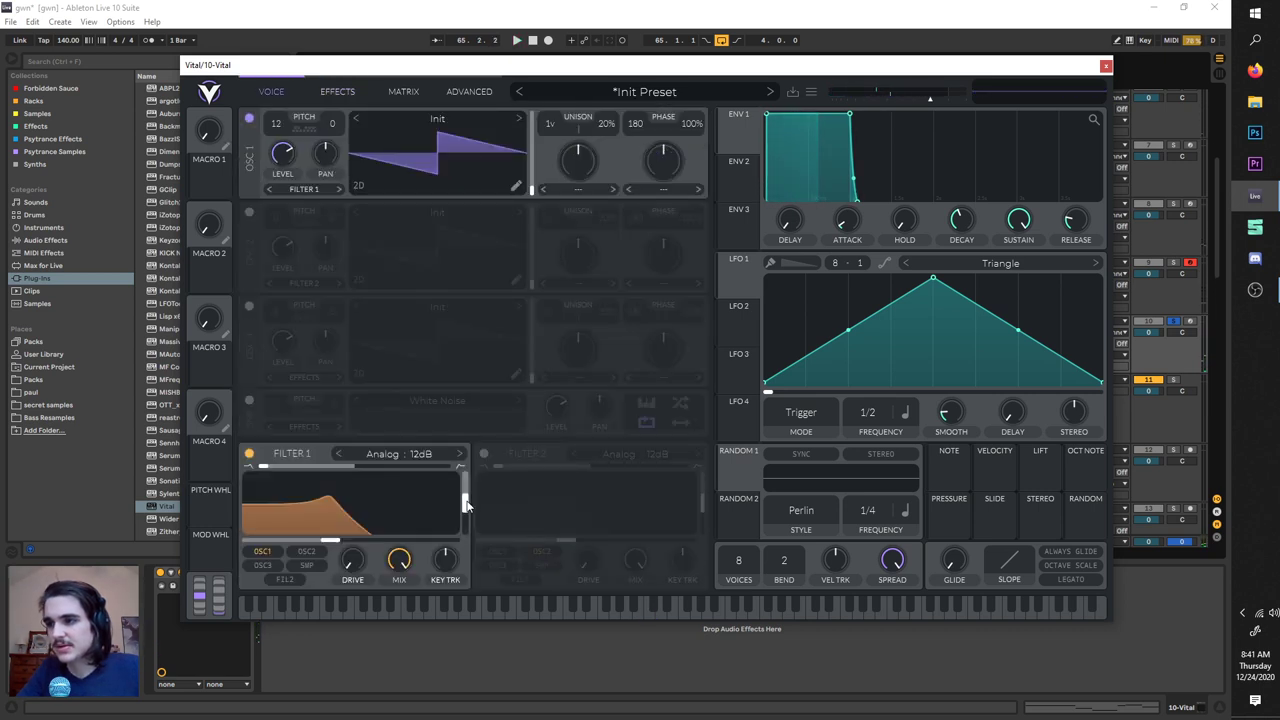
pyautogui.press('space')
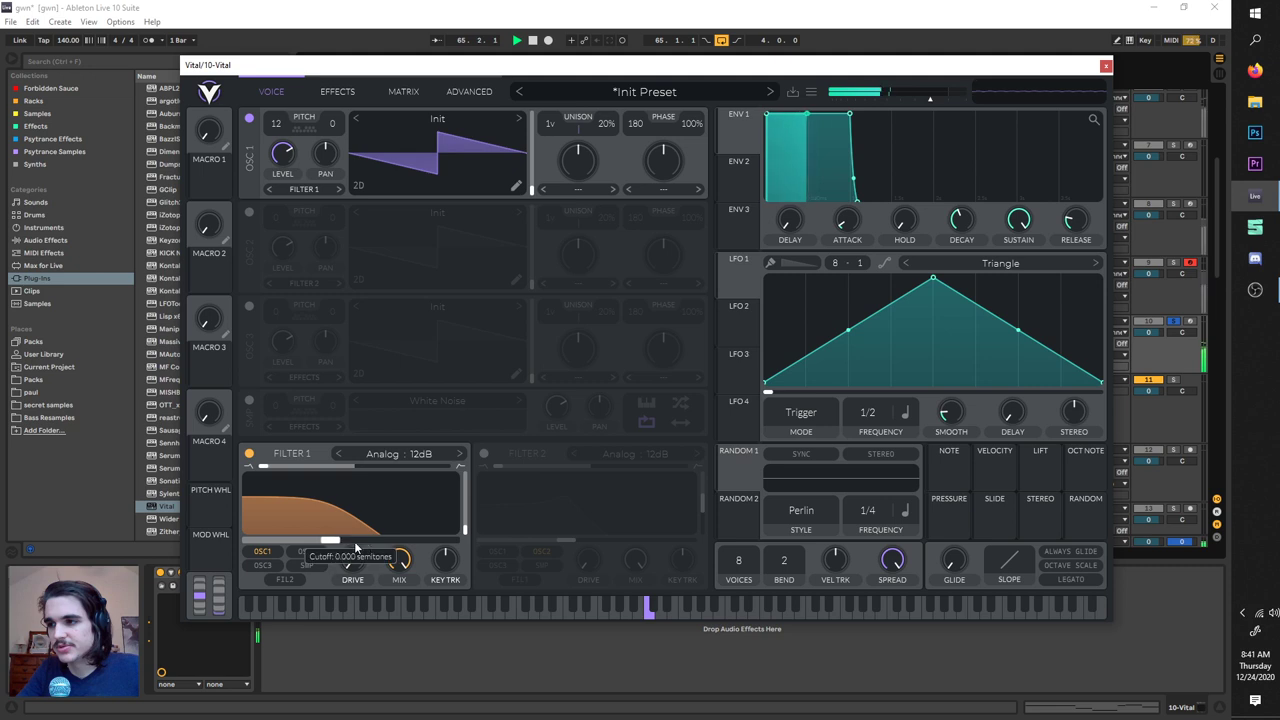
pyautogui.moveTo(354, 541); pyautogui.dragTo(367, 543)
pyautogui.press('space')
# Step: Enable oscillator 2 at 24 semitones with a reduced level through Filter 1, and add some glide with Always Glide
pyautogui.click(250, 213)
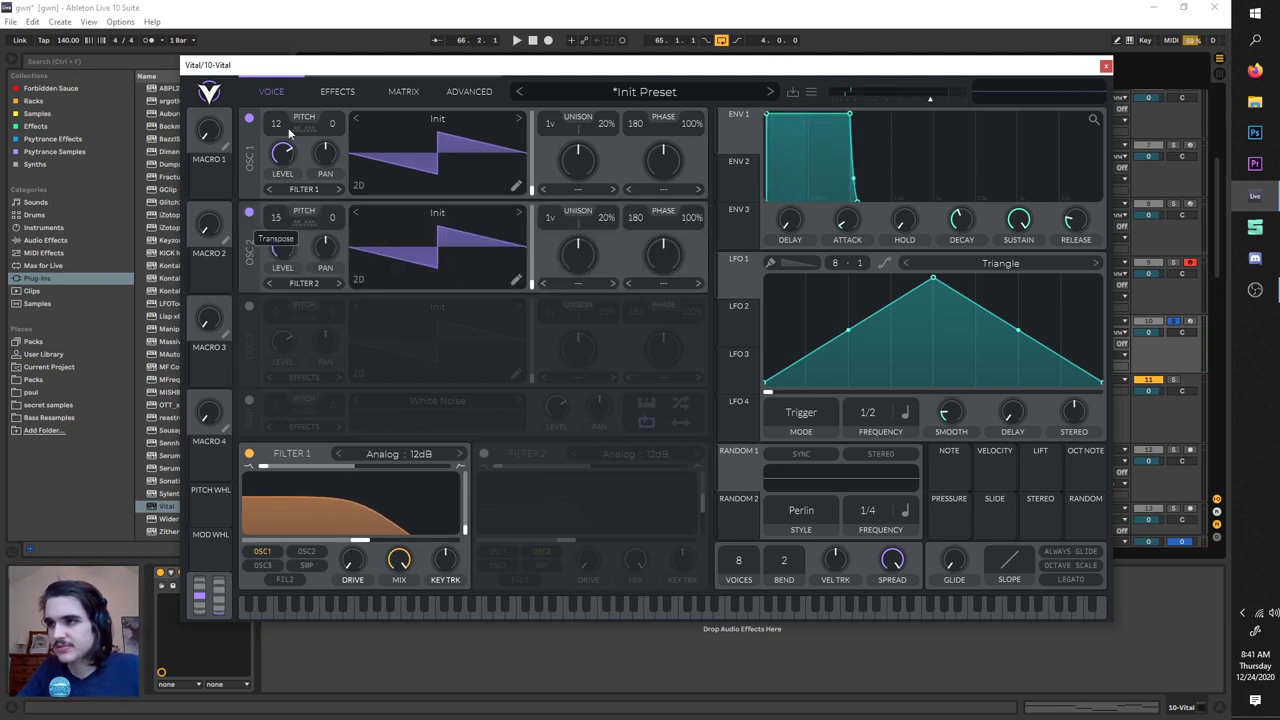
pyautogui.moveTo(297, 80); pyautogui.dragTo(297, 75)
pyautogui.press('space')
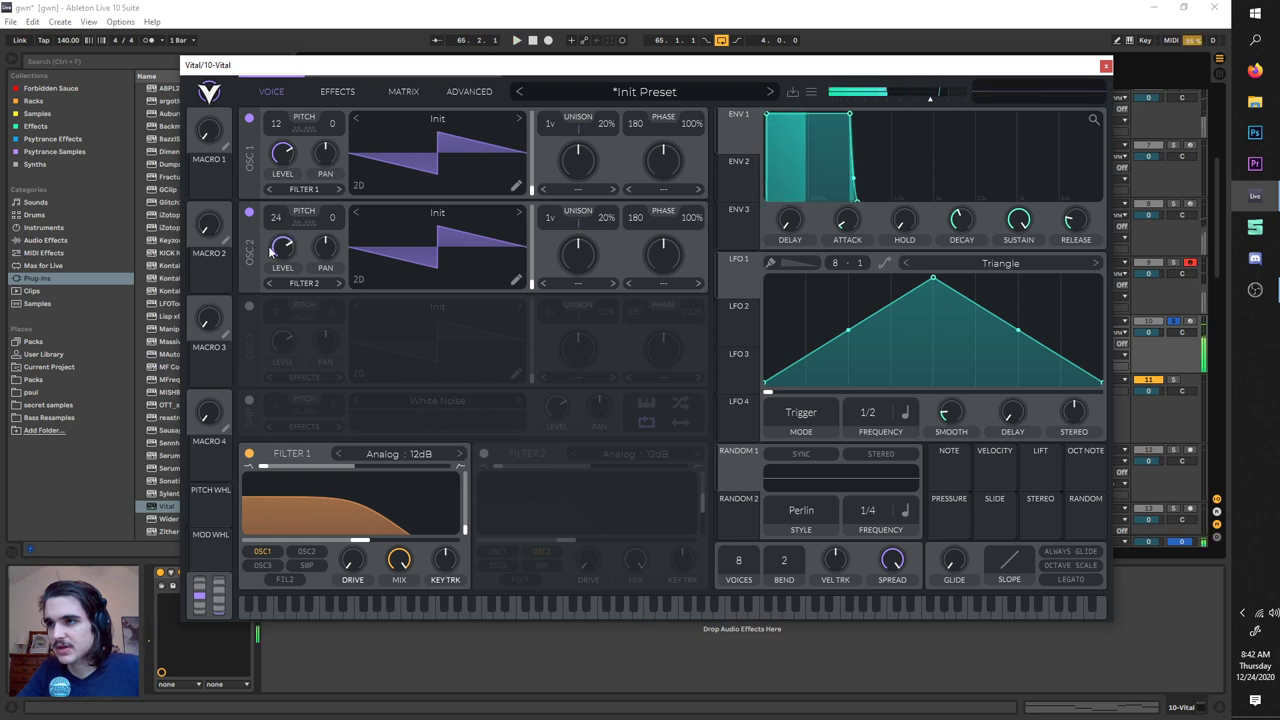
pyautogui.click(298, 283)
pyautogui.click(300, 293)
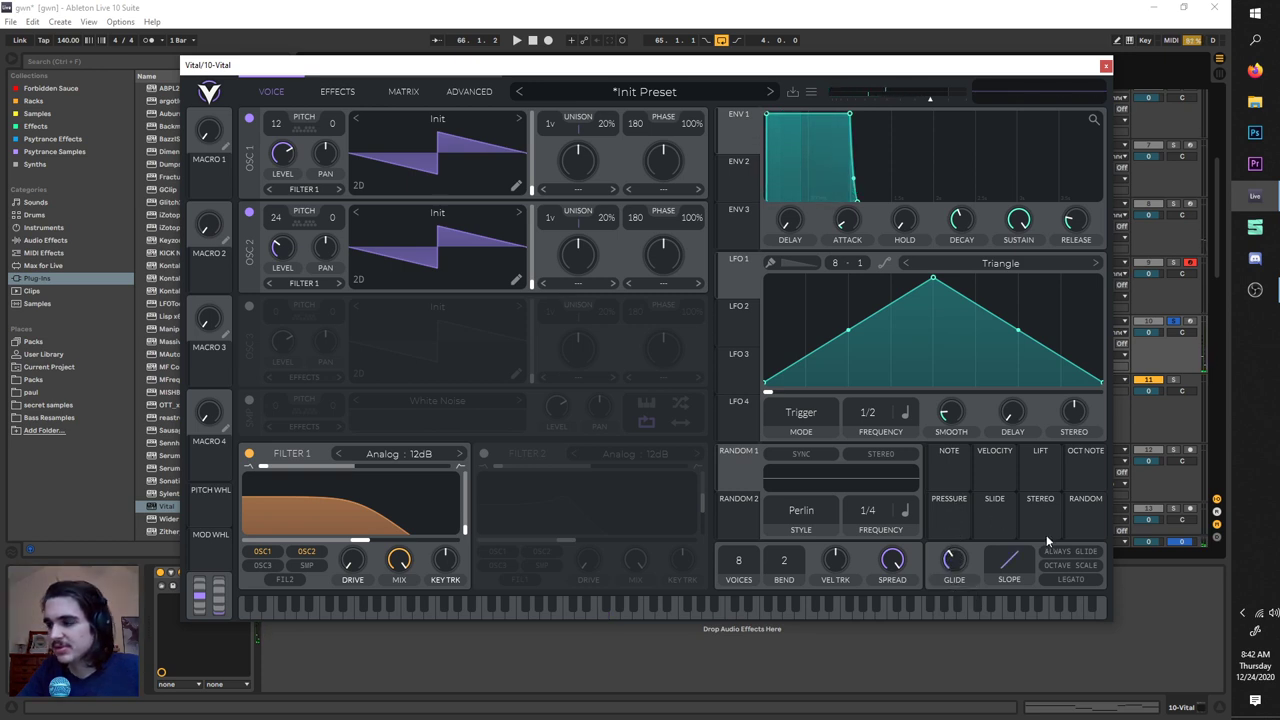
# Step: Unsolo the 10 Vital track, close its synth window and lower the track volume to -3 dB
pyautogui.click(1178, 323)
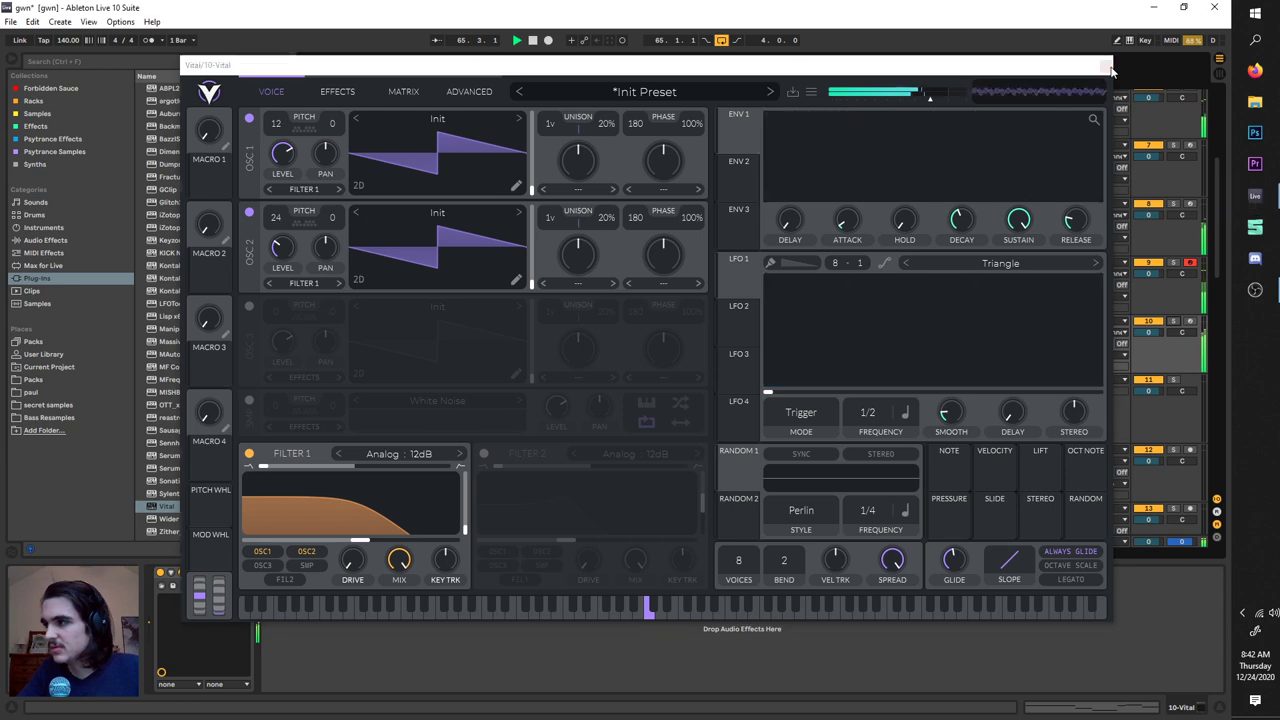
pyautogui.click(1108, 67)
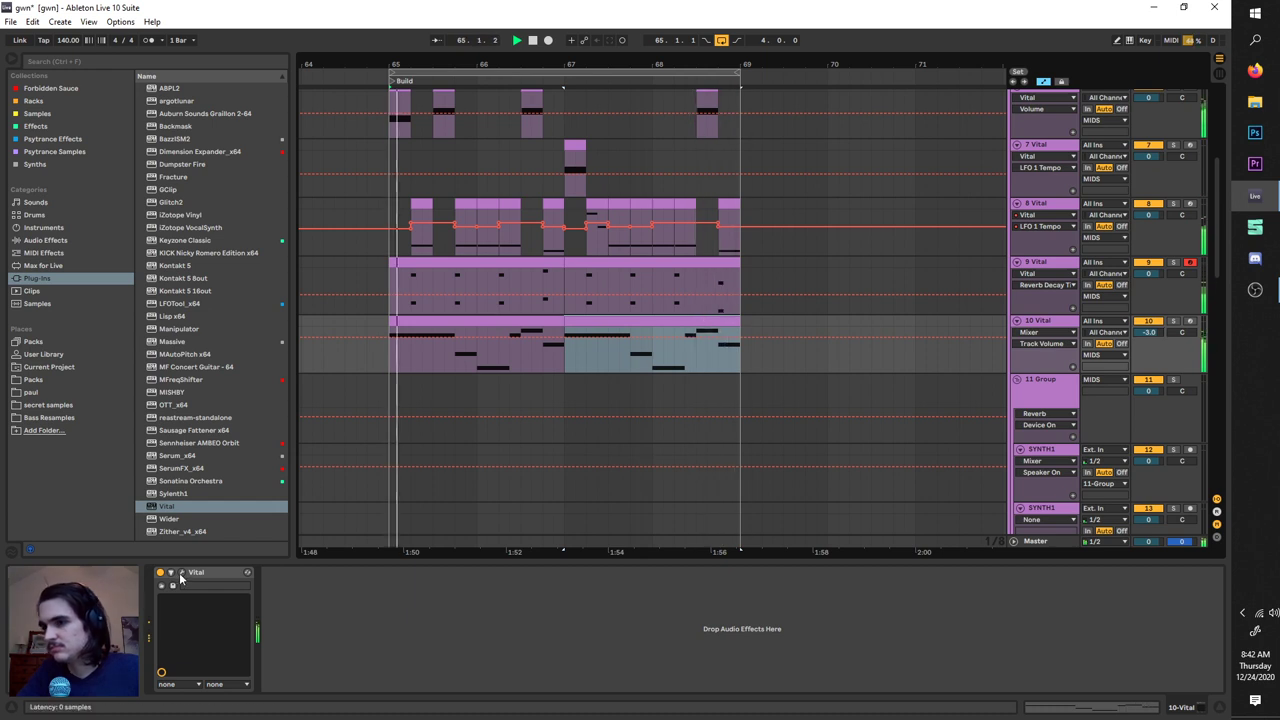
# Step: Reopen the synth on the 10 Vital track and fine-tune the Filter 1 cutoff upward during playback
pyautogui.hotkey('ctrl', 'alt', 'p')
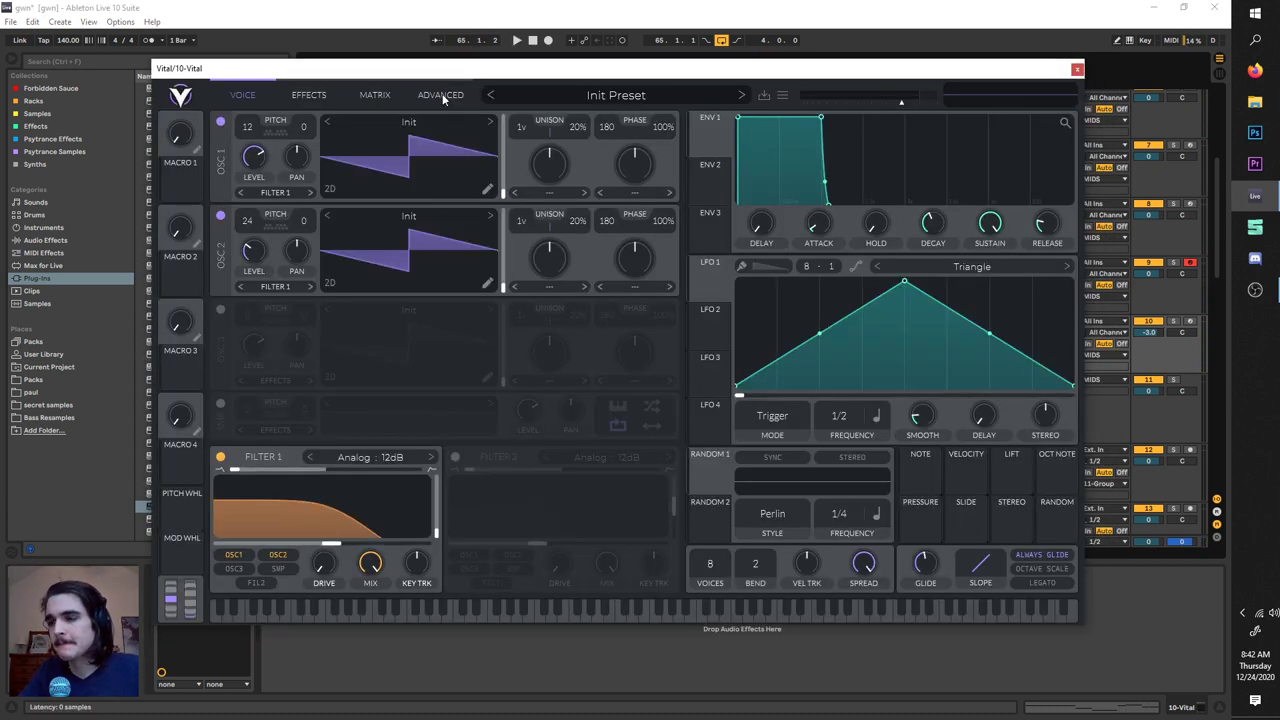
pyautogui.press('space')
pyautogui.moveTo(327, 543); pyautogui.dragTo(345, 544)
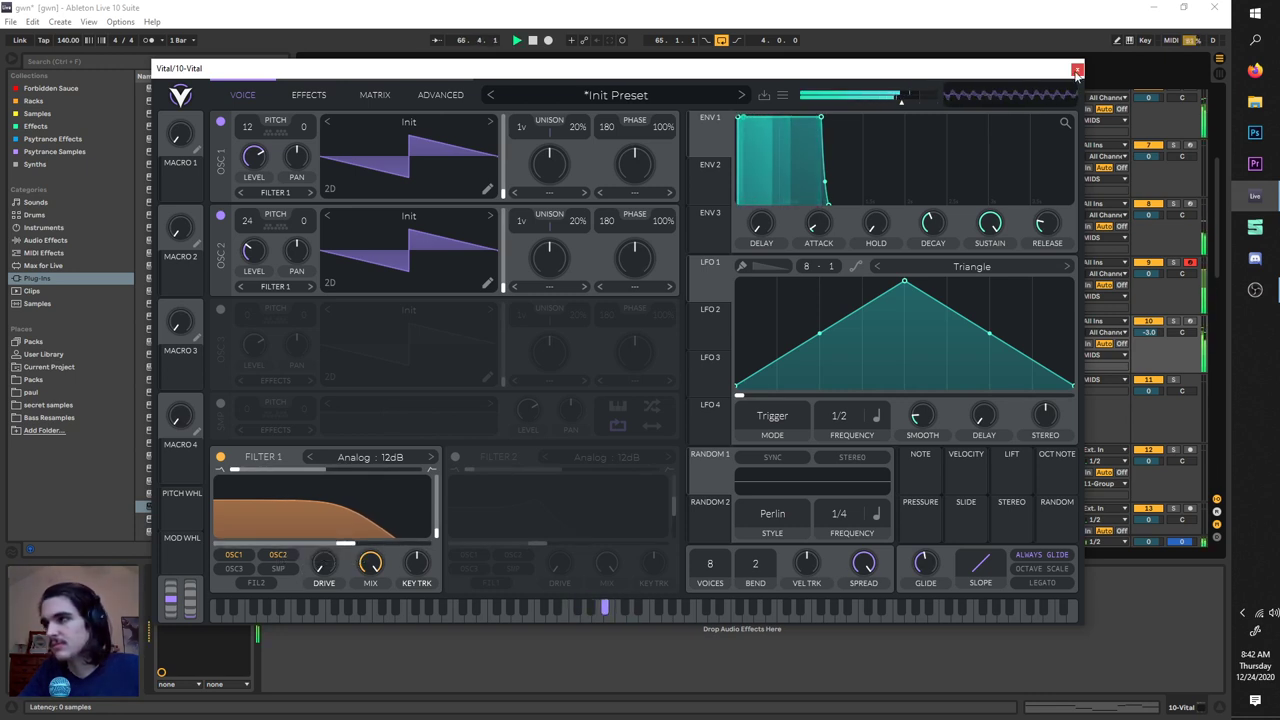
pyautogui.press('space')
# Step: Enable the Reverb effect on the melody synth, play the pattern and close the synth window
pyautogui.click(303, 96)
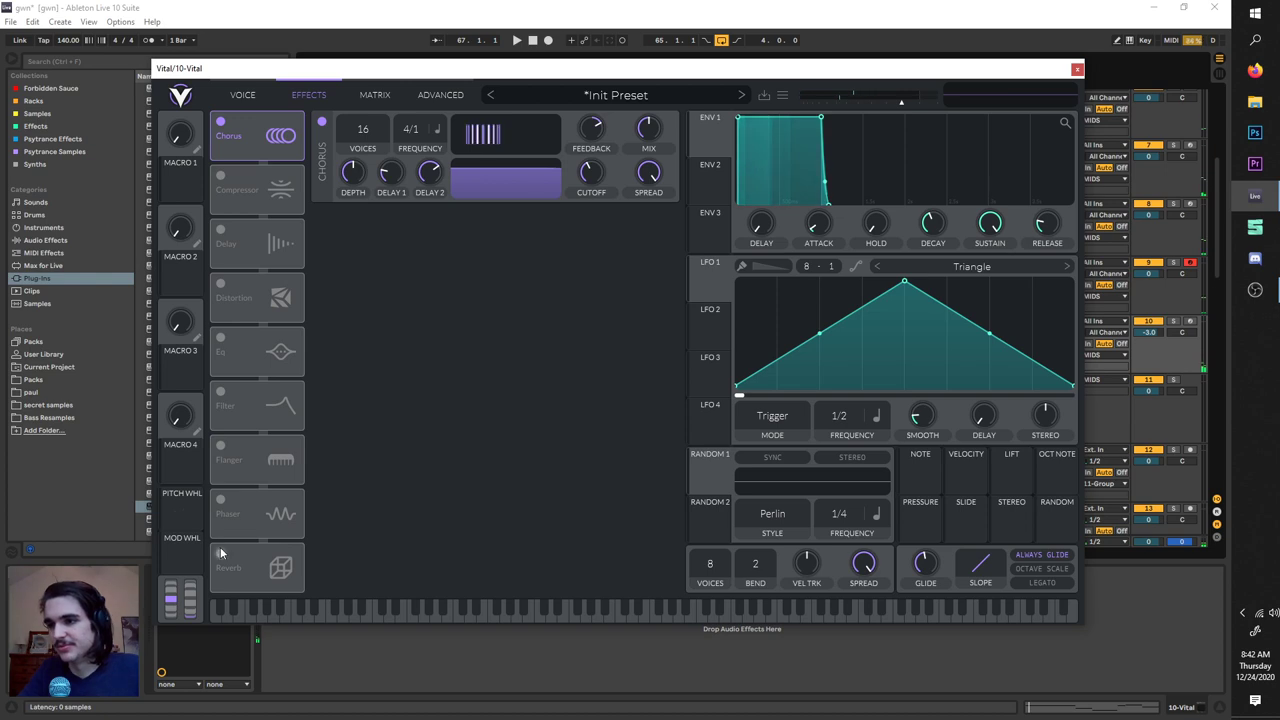
pyautogui.click(220, 552)
pyautogui.press('space')
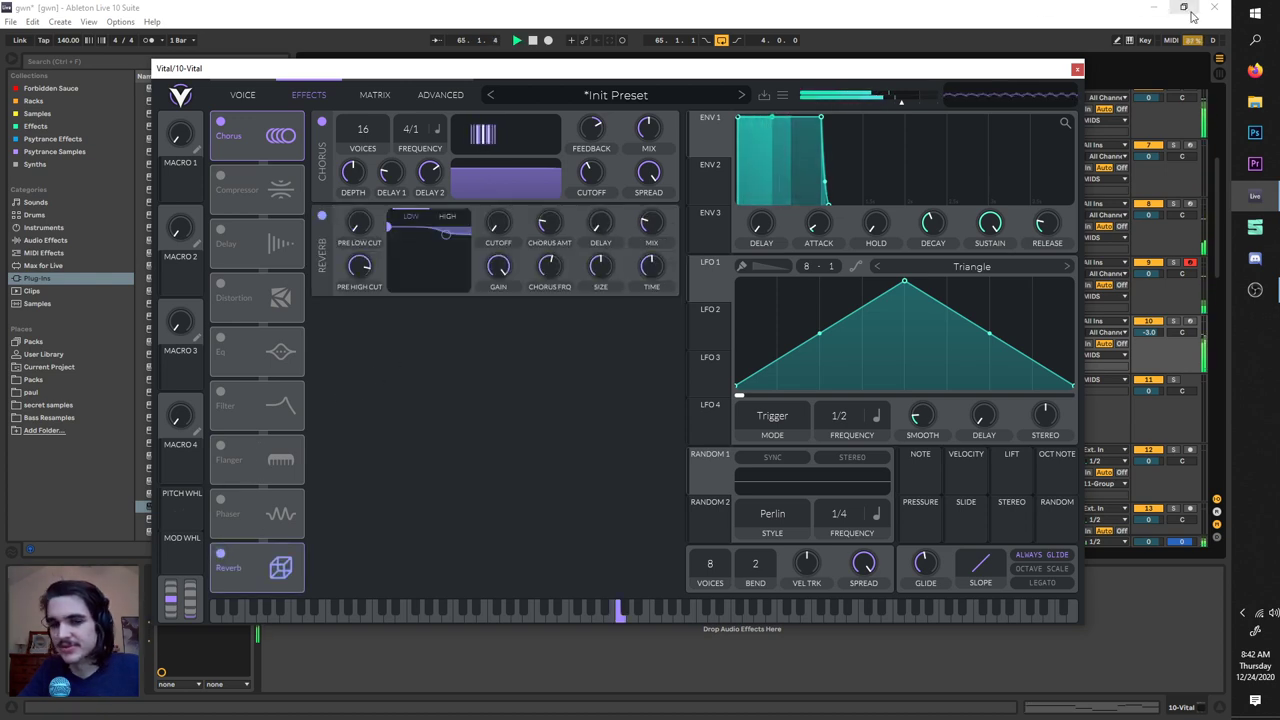
pyautogui.click(1077, 69)
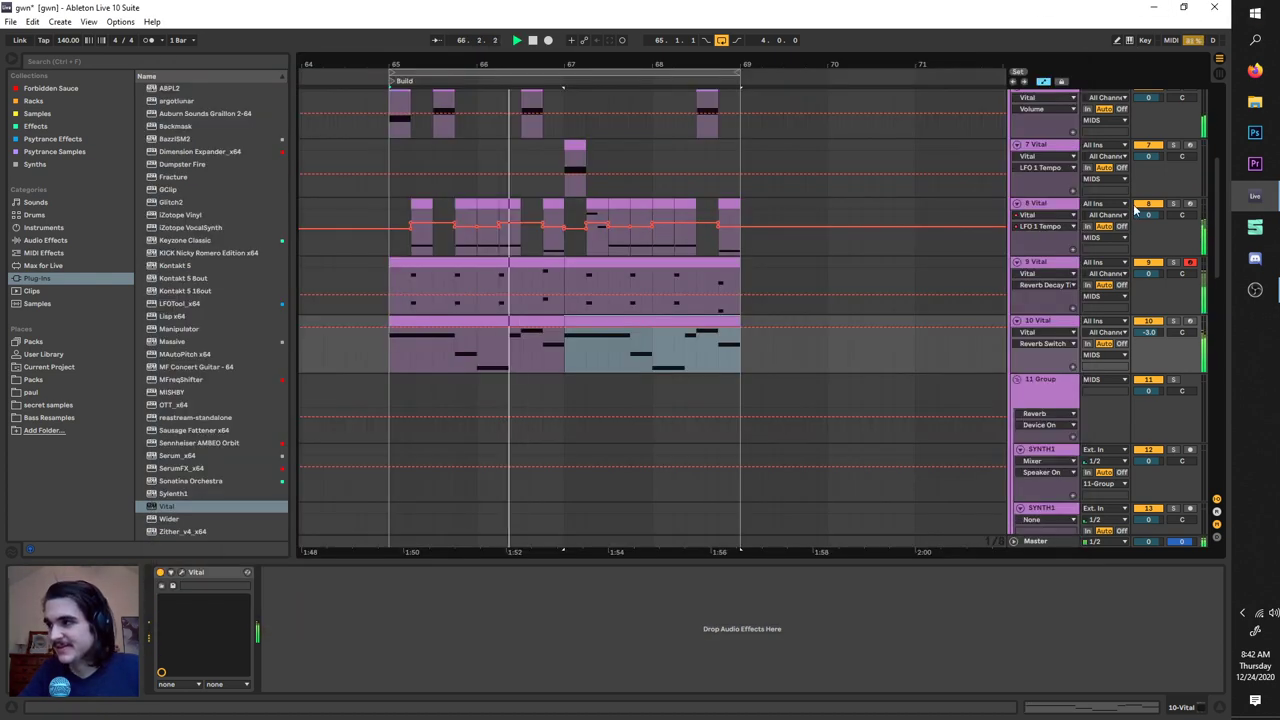
# Step: Balance the levels during playback by setting the 10 Vital track to -8 dB and the 9 Vital track to -2 dB
pyautogui.scroll(2, 662, 294)
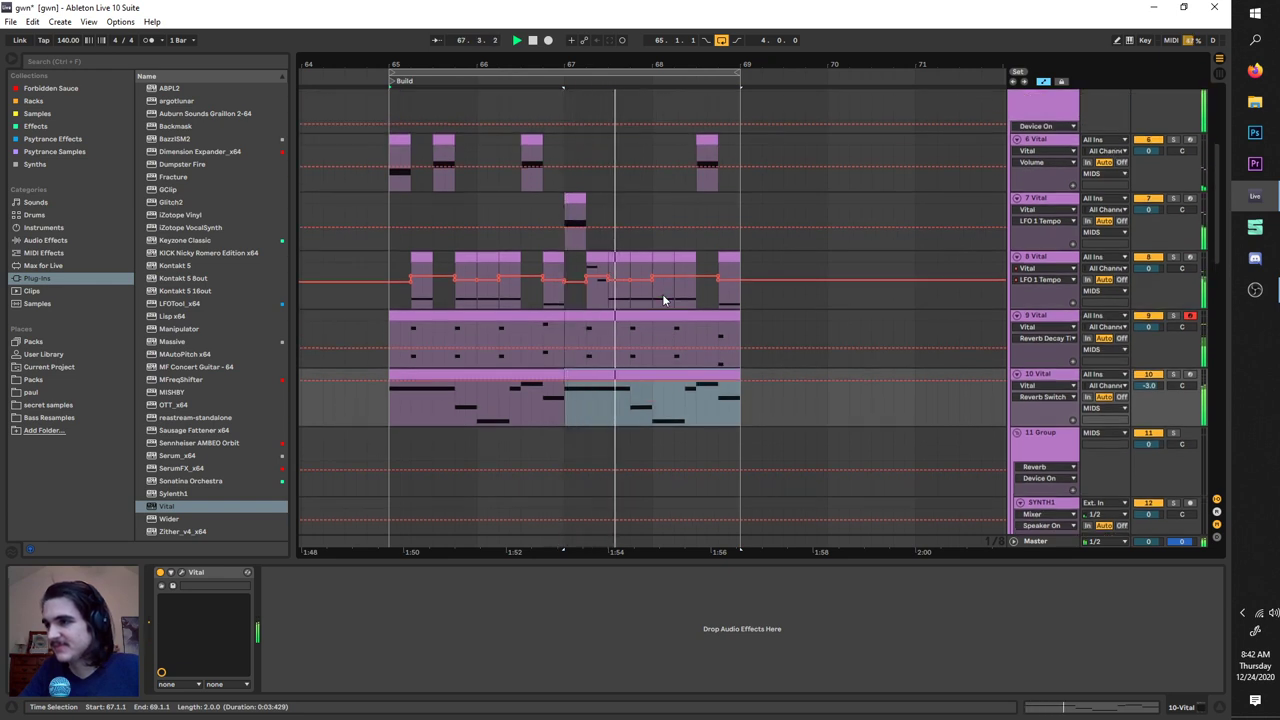
pyautogui.moveTo(1150, 387); pyautogui.dragTo(1150, 401)
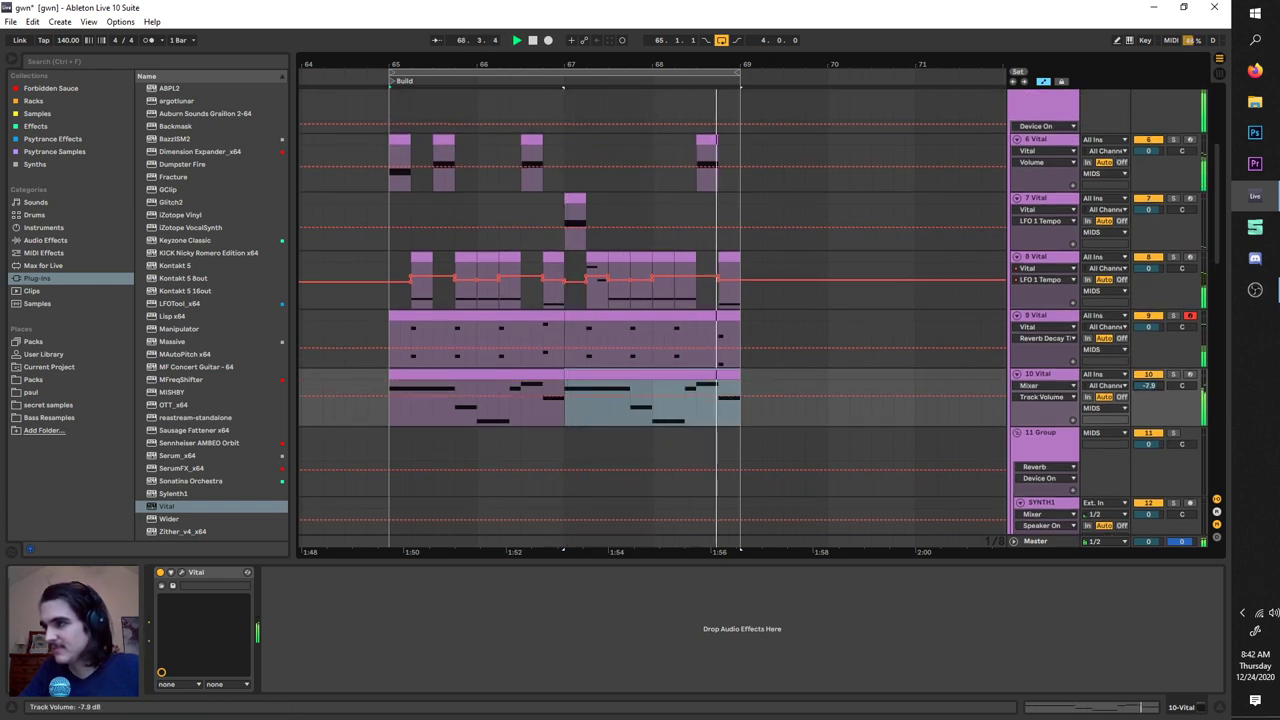
pyautogui.moveTo(1149, 328); pyautogui.dragTo(1149, 334)
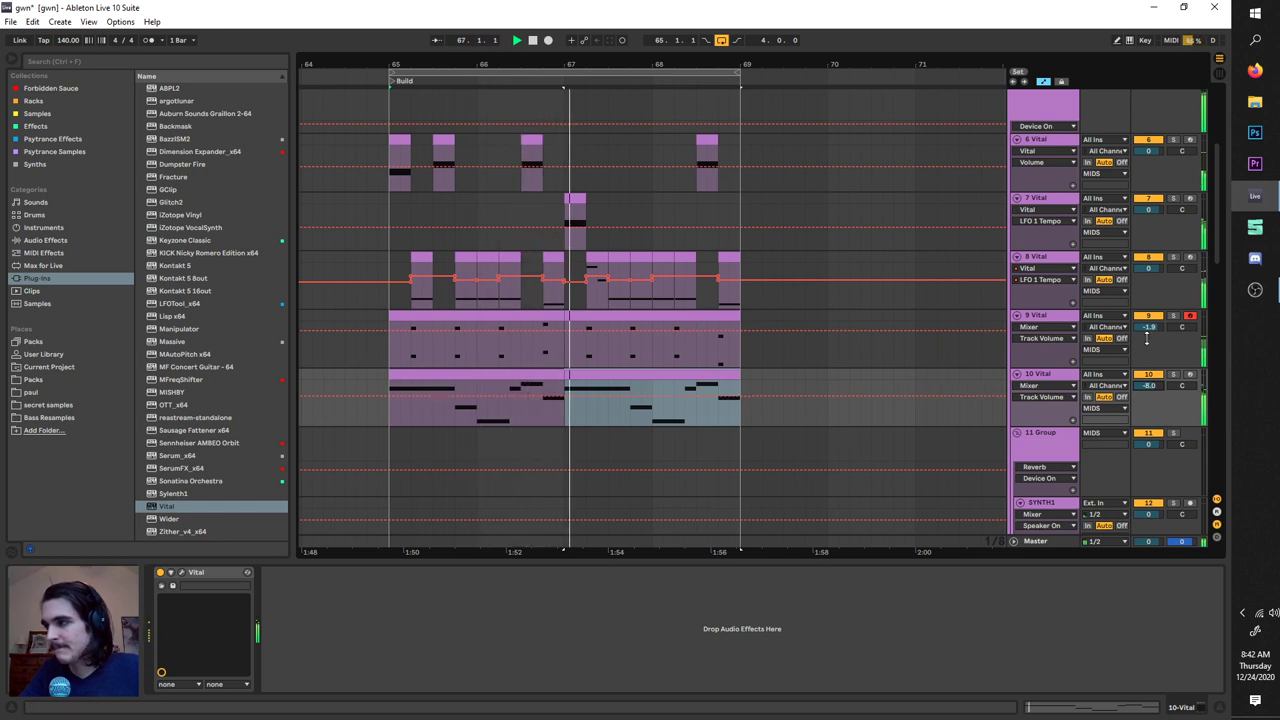
pyautogui.moveTo(1149, 328); pyautogui.dragTo(1149, 332)
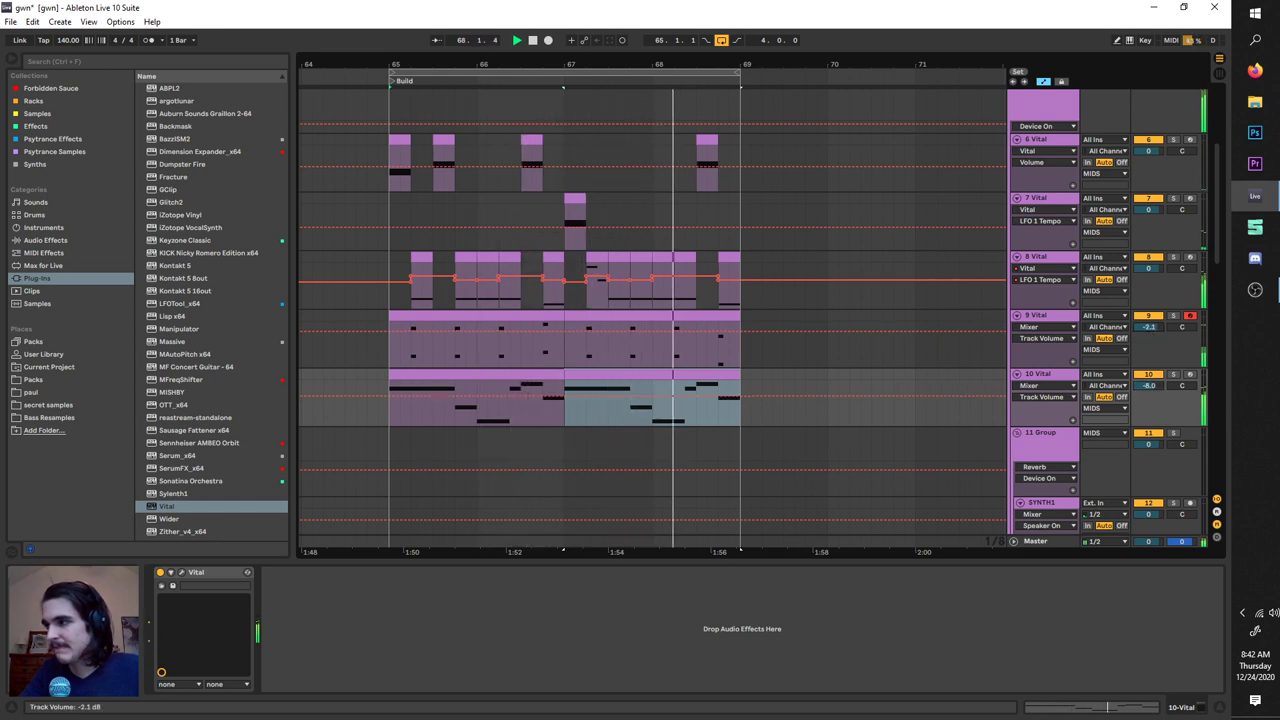
pyautogui.press('space')
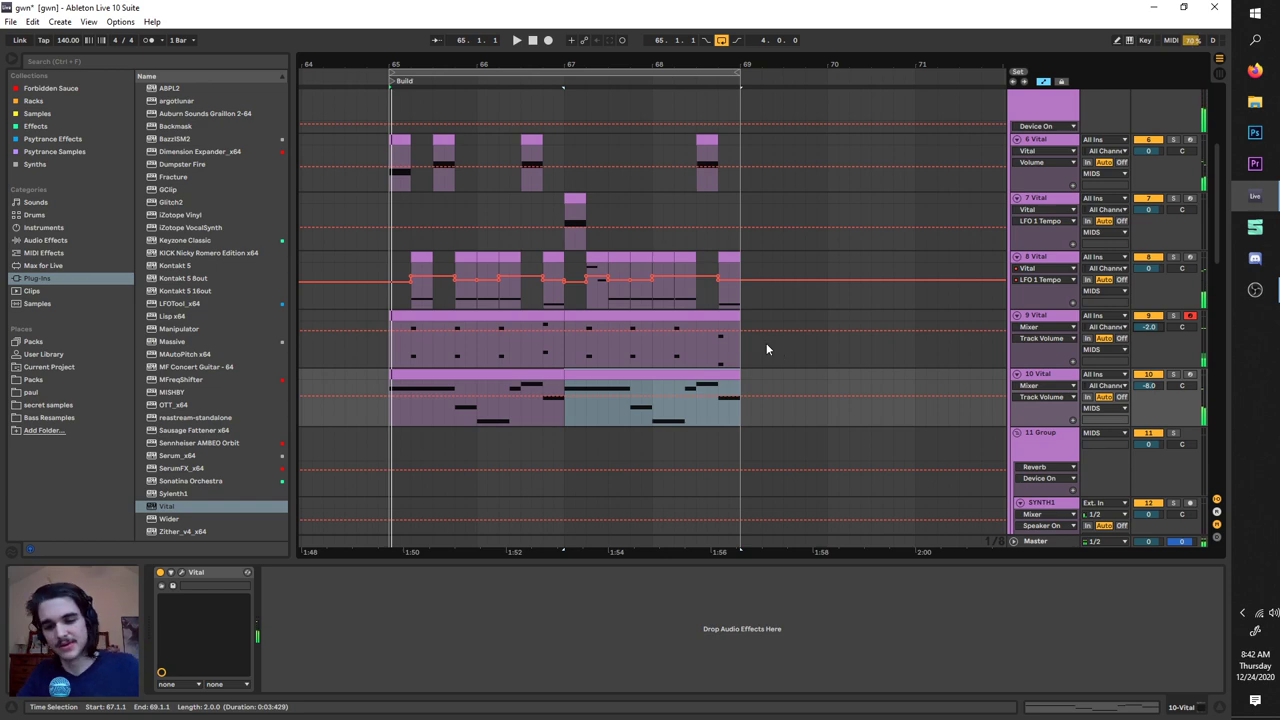
# Step: Look over the drum and Vital tracks of the Build section and the surrounding arrangement
pyautogui.scroll(4, 766, 343)
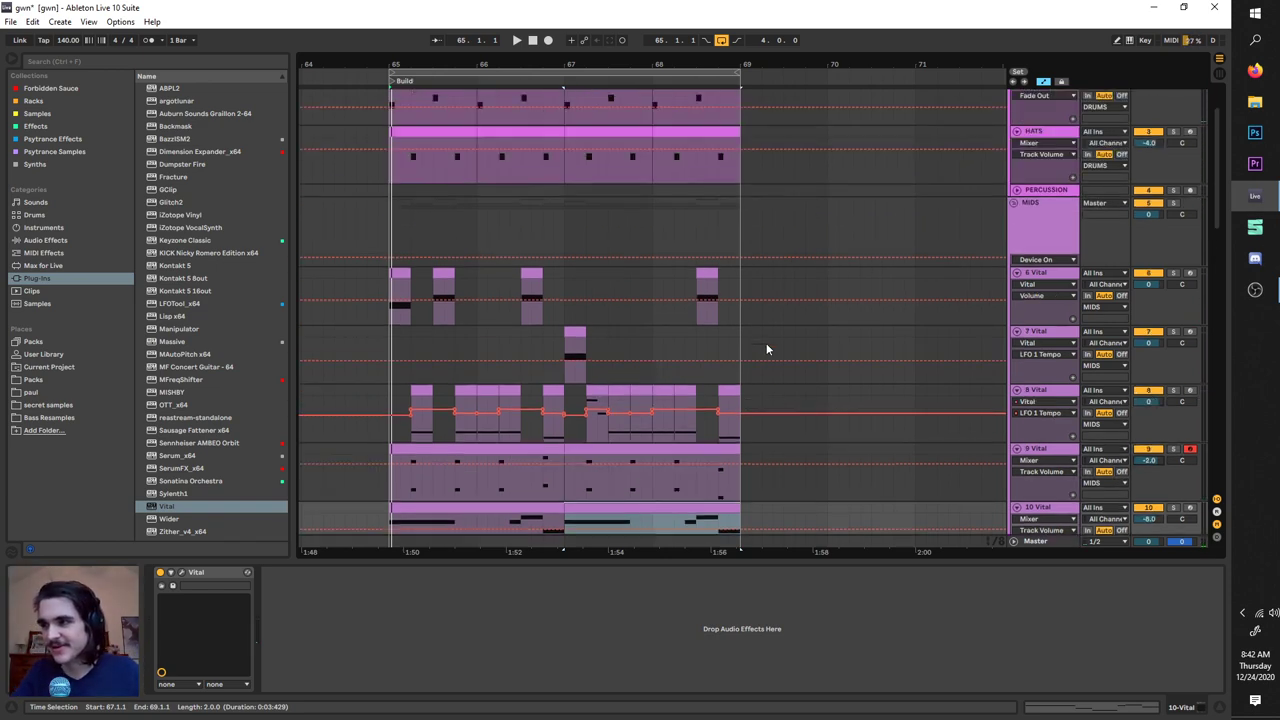
pyautogui.scroll(1, 480, 200)
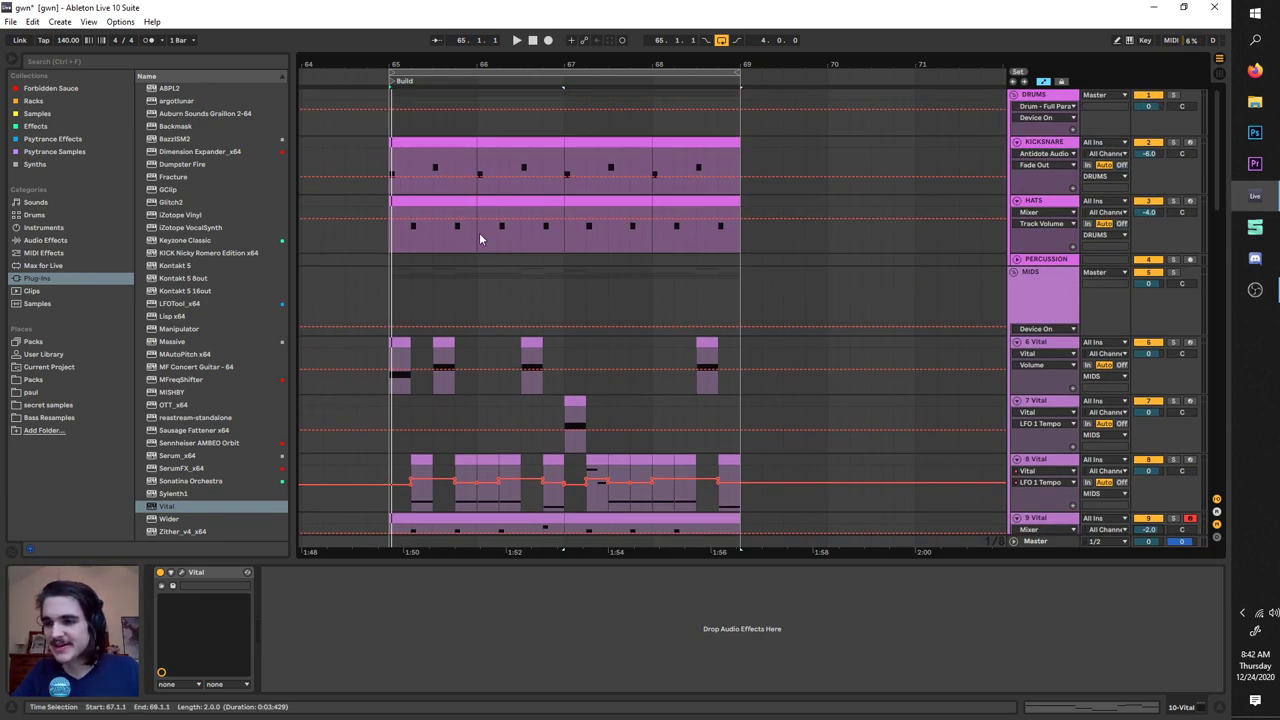
pyautogui.scroll(-6, 508, 289)
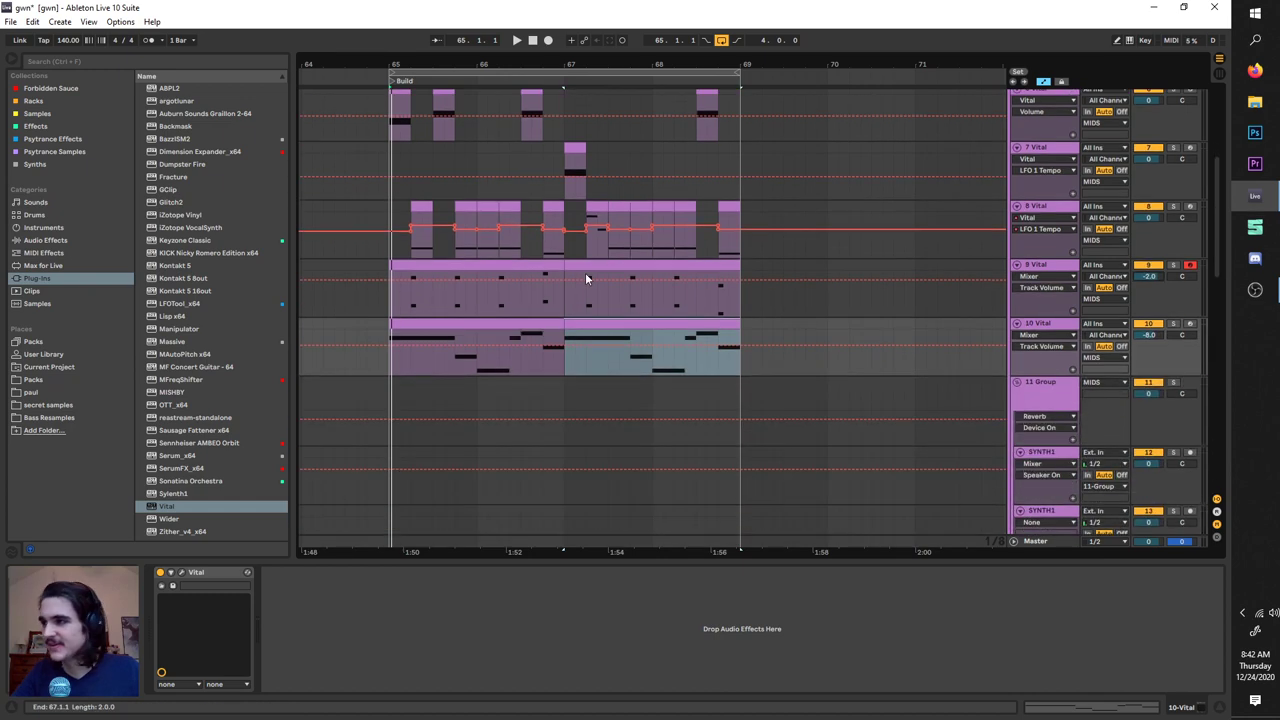
pyautogui.keyDown('ctrl'); pyautogui.scroll(-5, 687, 338); pyautogui.keyUp('ctrl')
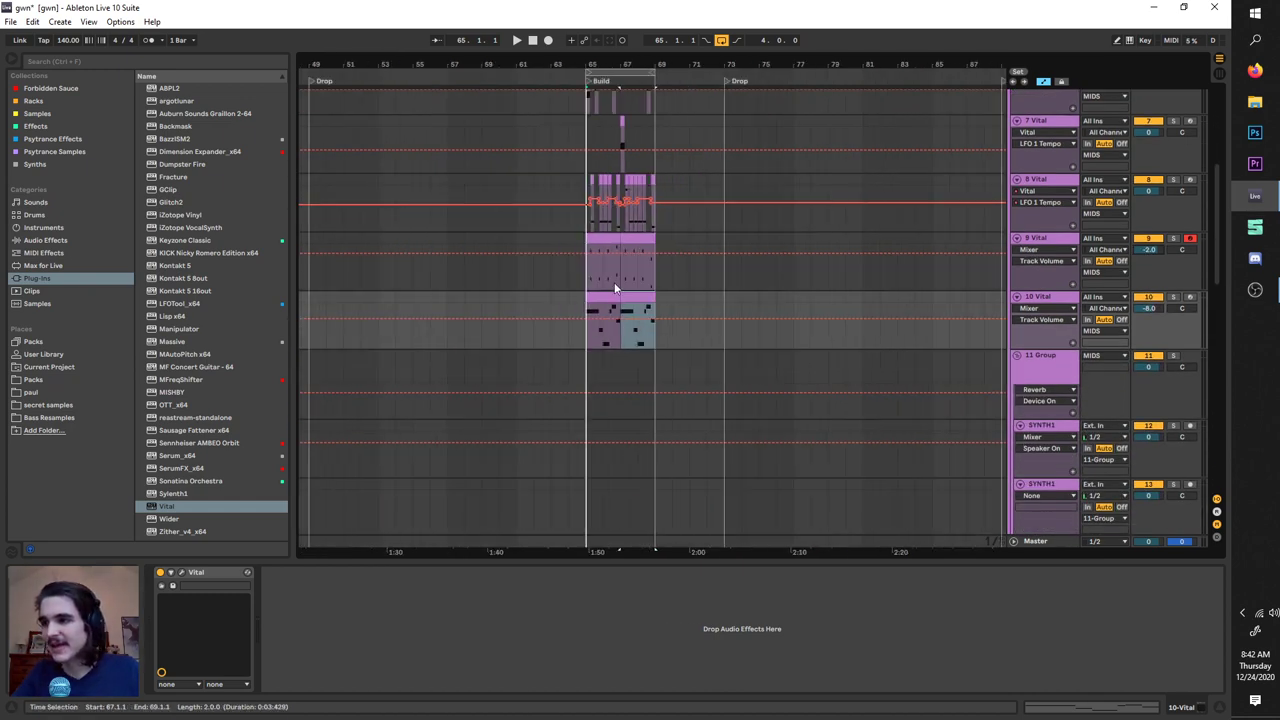
pyautogui.scroll(-7, 623, 259)
pyautogui.scroll(7, 615, 260)
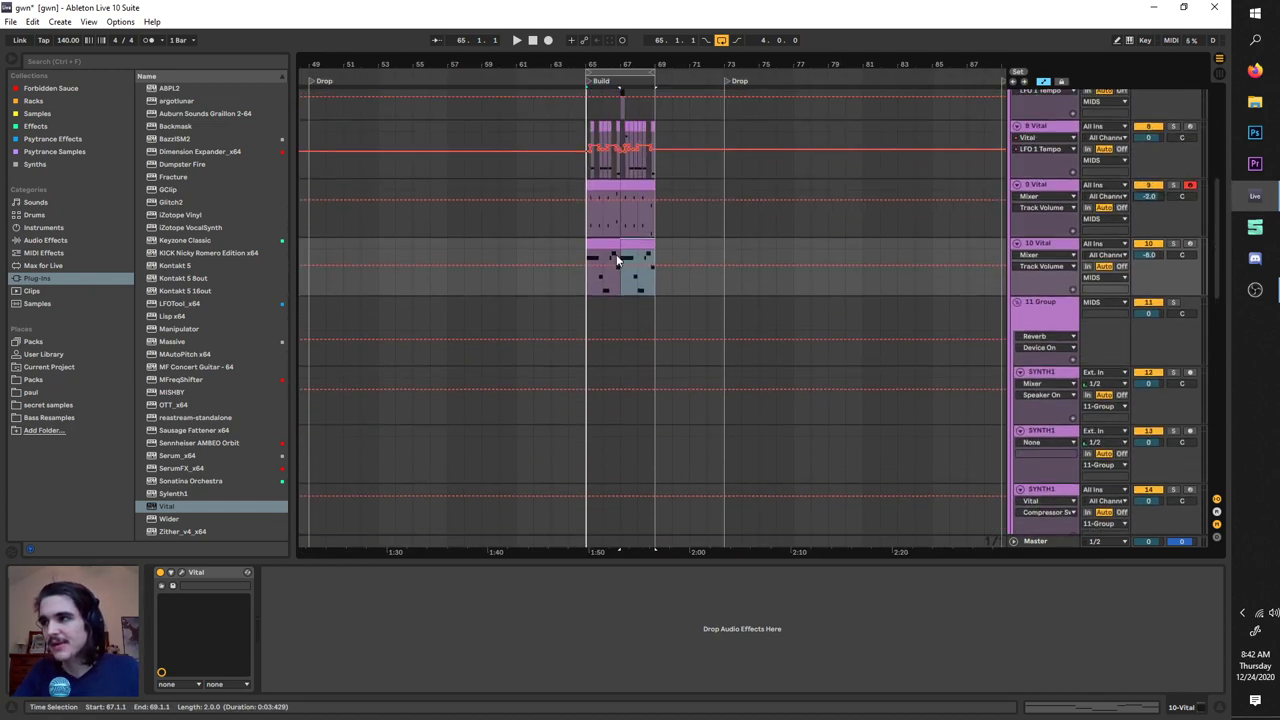
pyautogui.keyDown('ctrl'); pyautogui.scroll(4, 615, 260); pyautogui.keyUp('ctrl')
pyautogui.keyDown('ctrl'); pyautogui.scroll(3, 612, 261); pyautogui.keyUp('ctrl')
pyautogui.scroll(2, 612, 261)
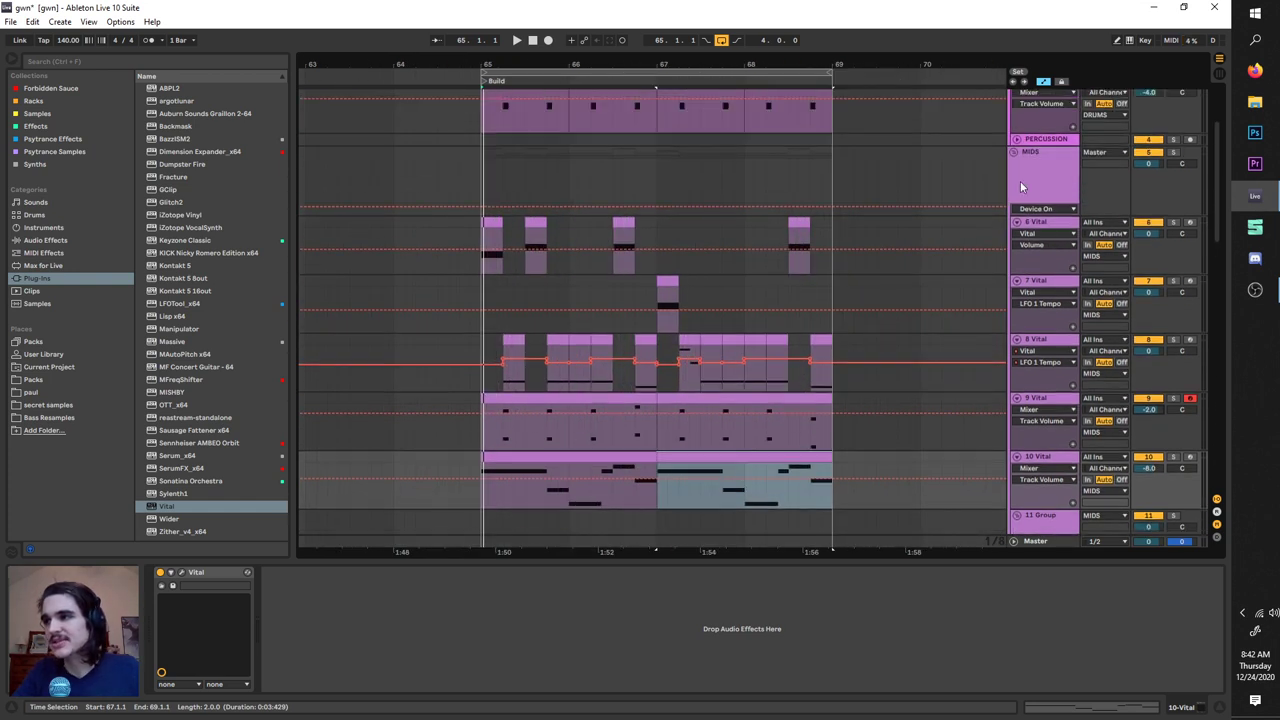
# Step: Open the Vital synth on the 6 Vital track to examine its bass patch
pyautogui.click(1063, 222)
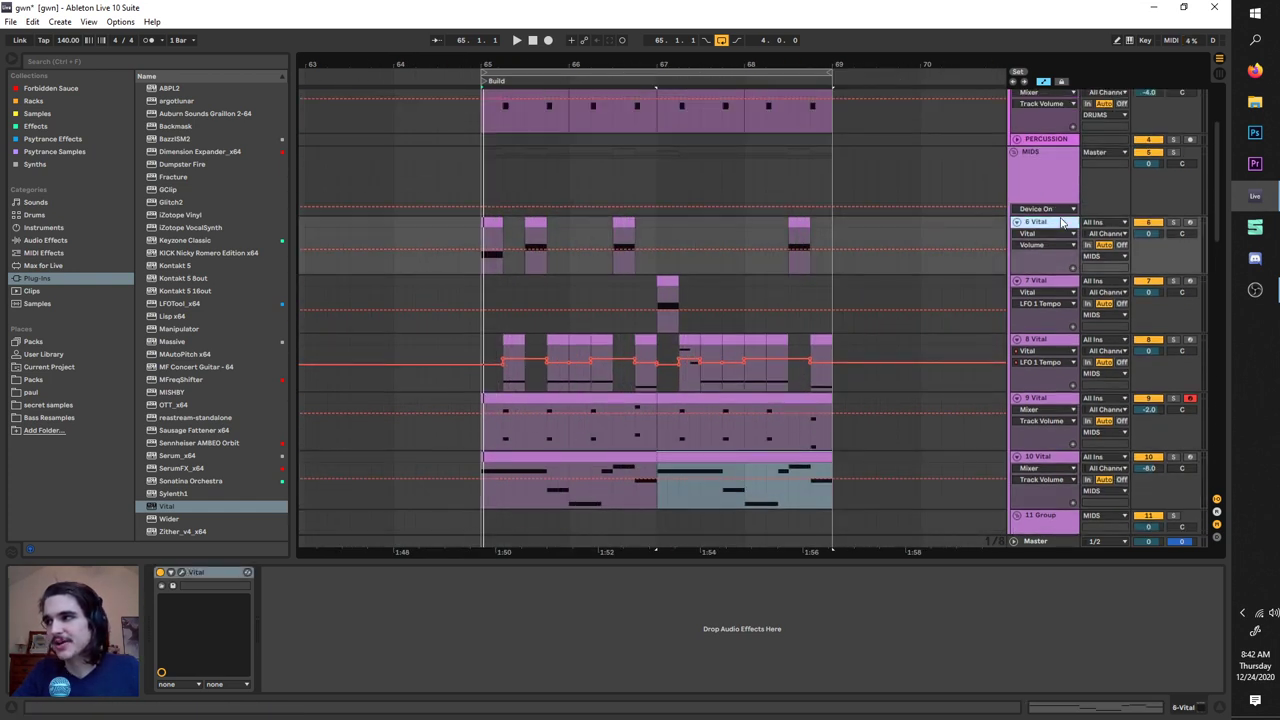
pyautogui.click(176, 573)
pyautogui.click(182, 574)
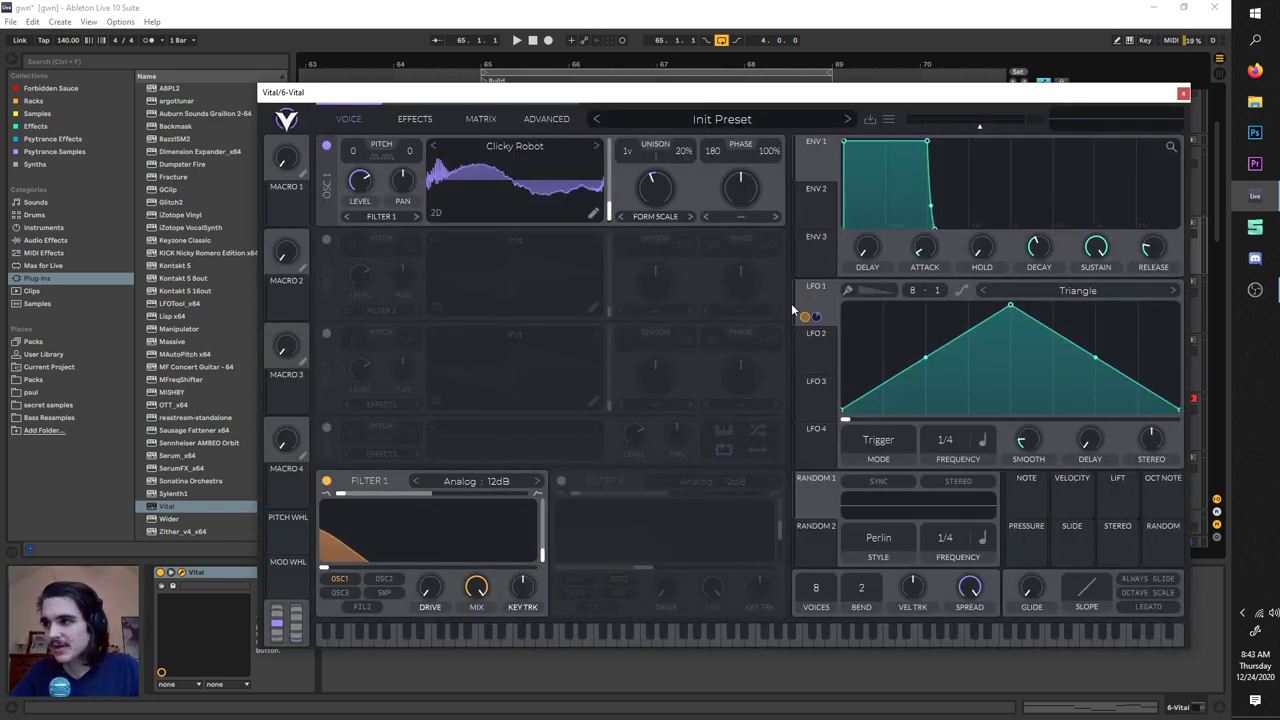
# Step: Examine the 6 Vital patch's LFO 1 modulation, Clicky Robot oscillator, filter, and chorus and compressor effects, and close the synth window
pyautogui.click(807, 274)
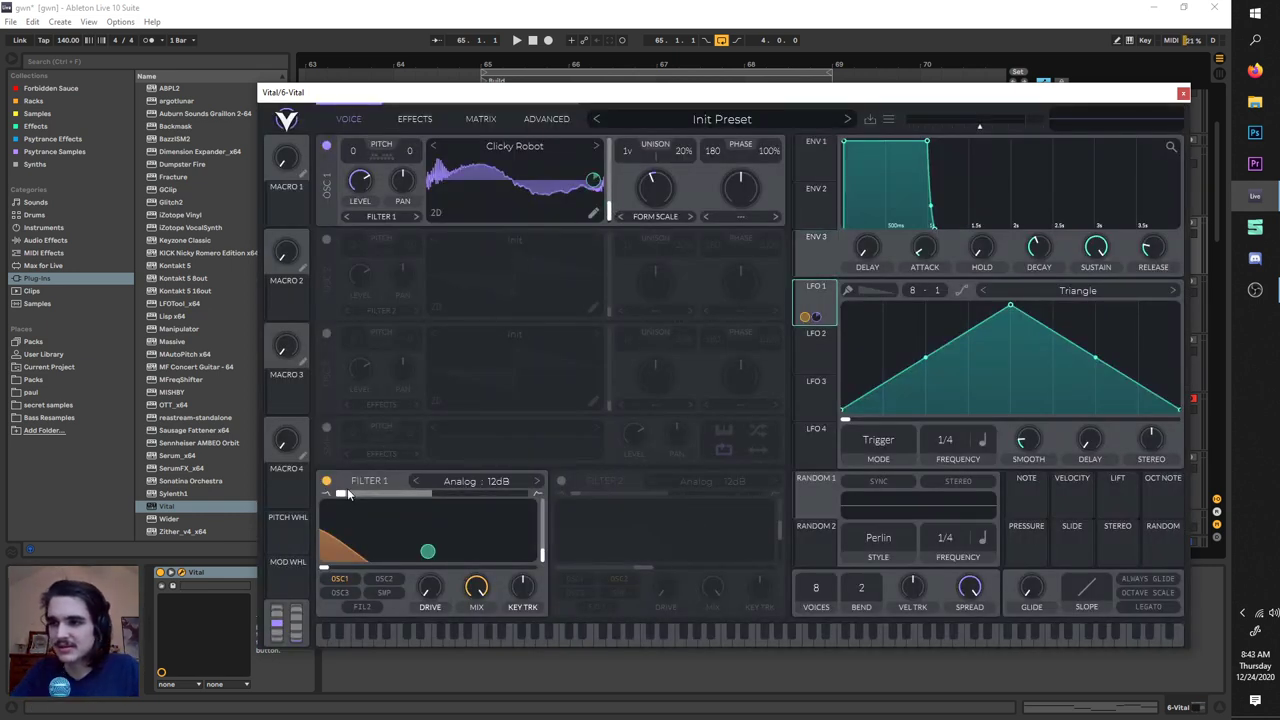
pyautogui.click(412, 120)
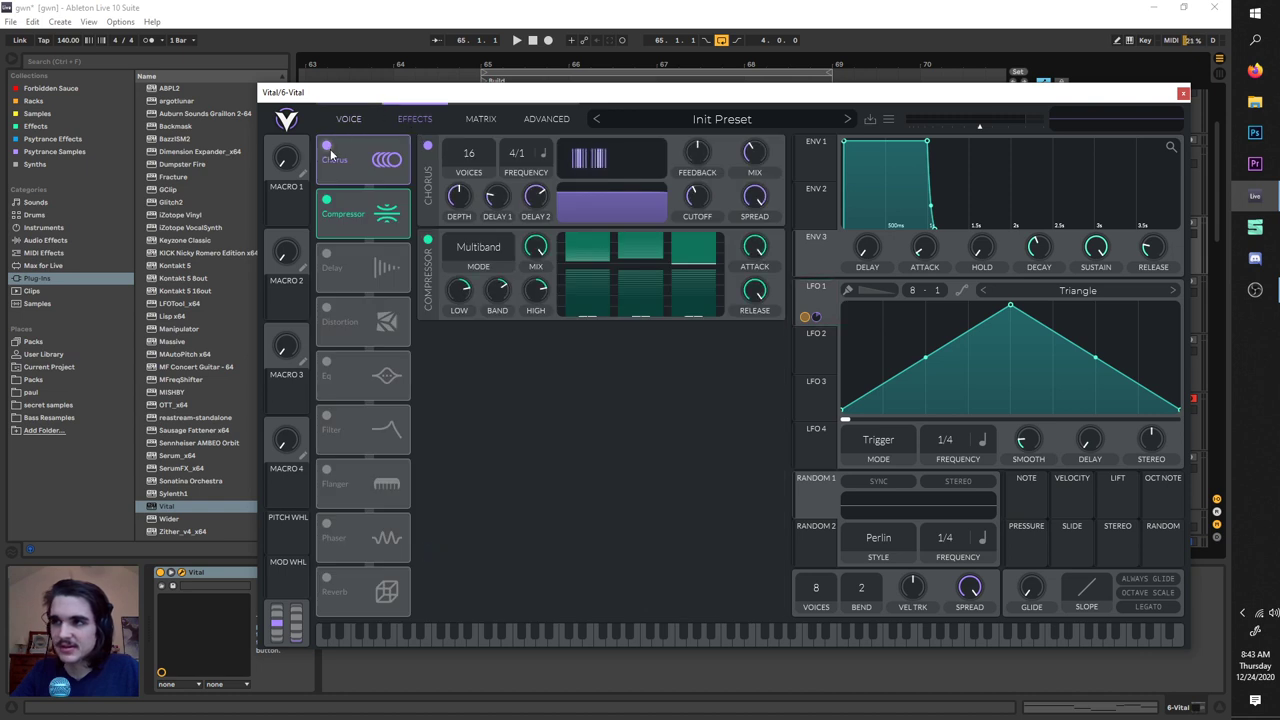
pyautogui.click(348, 120)
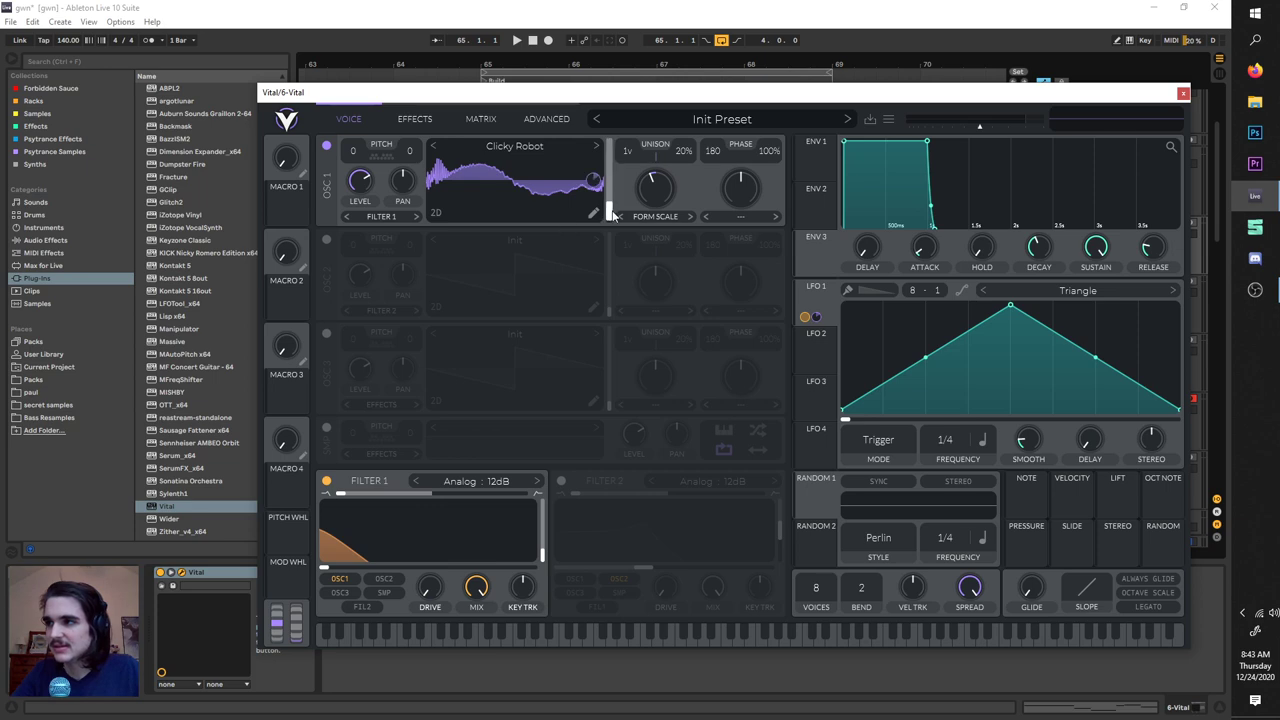
pyautogui.click(418, 119)
pyautogui.click(348, 119)
pyautogui.click(418, 119)
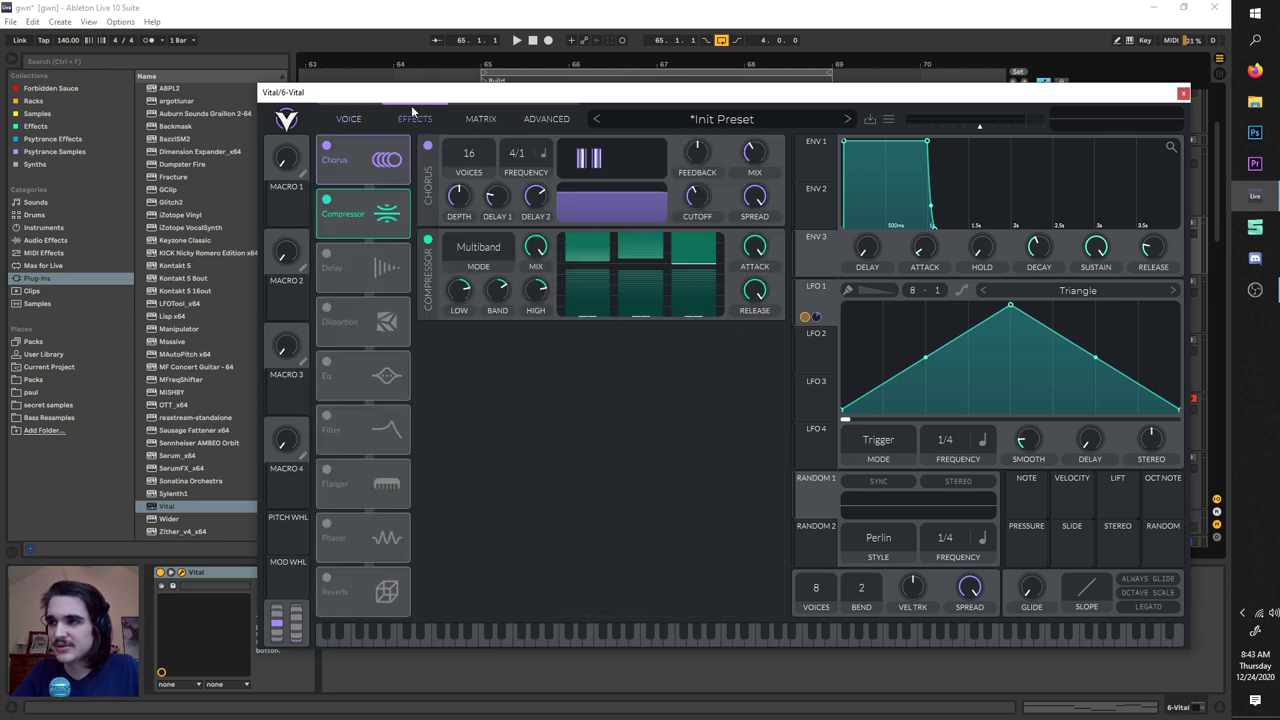
pyautogui.moveTo(432, 100); pyautogui.dragTo(282, 95)
pyautogui.click(354, 196)
pyautogui.click(321, 124)
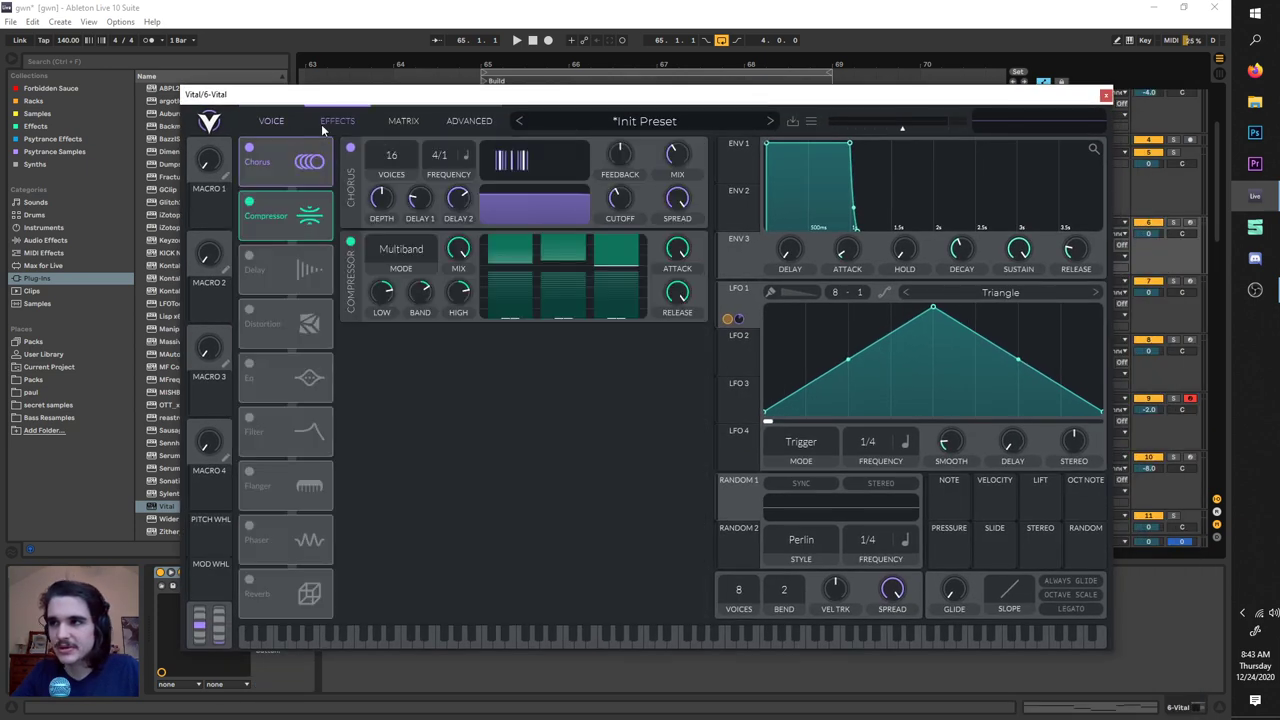
pyautogui.click(285, 122)
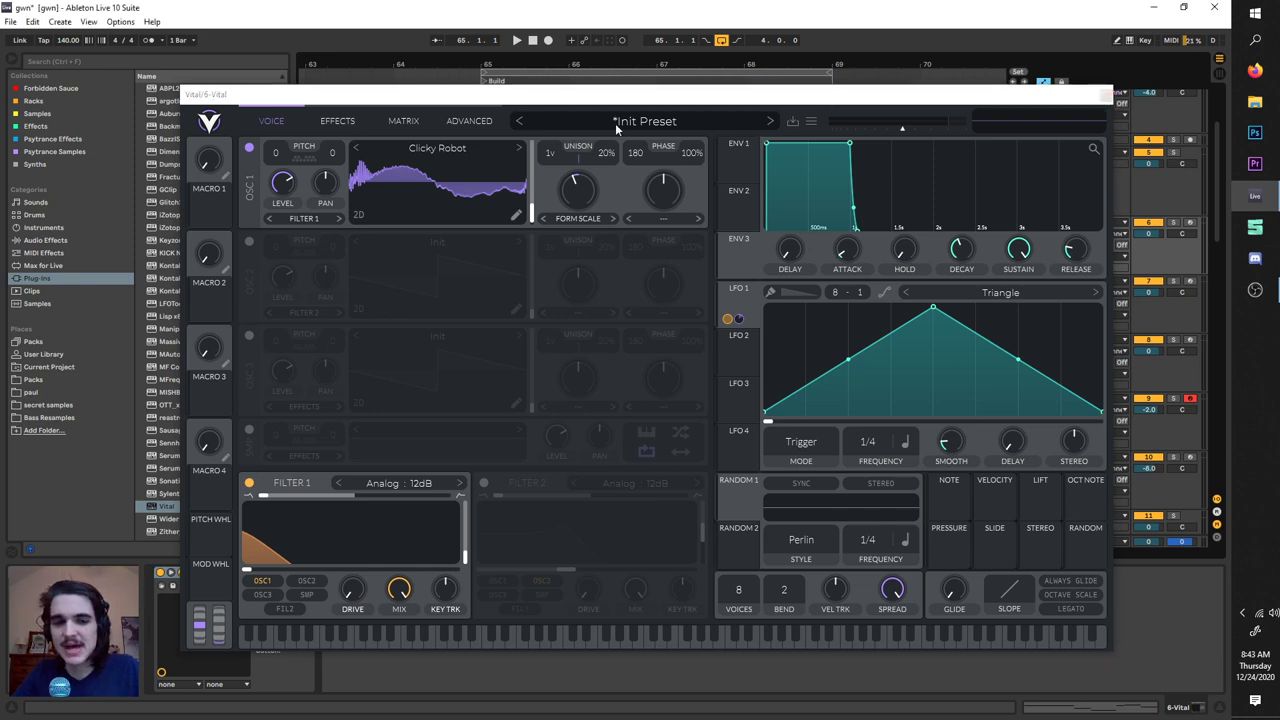
pyautogui.click(1106, 96)
pyautogui.scroll(-3, 645, 298)
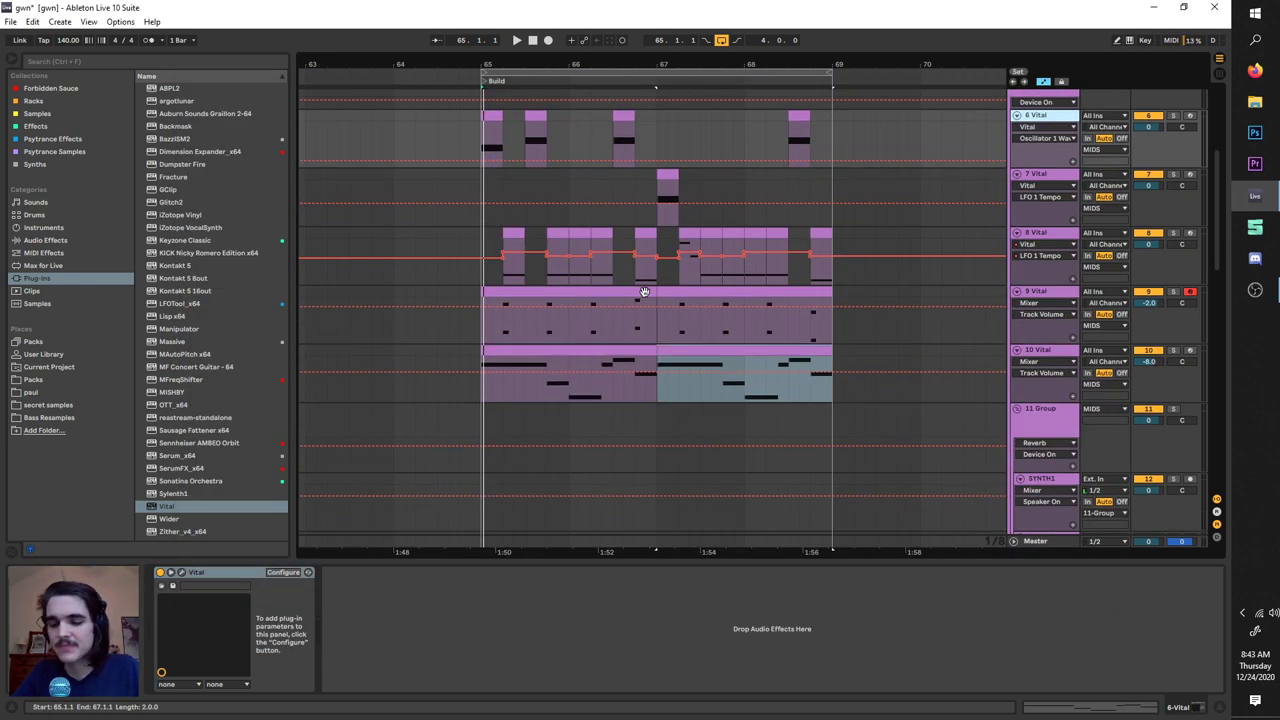
pyautogui.scroll(2, 645, 298)
pyautogui.hscroll(1, 645, 298)
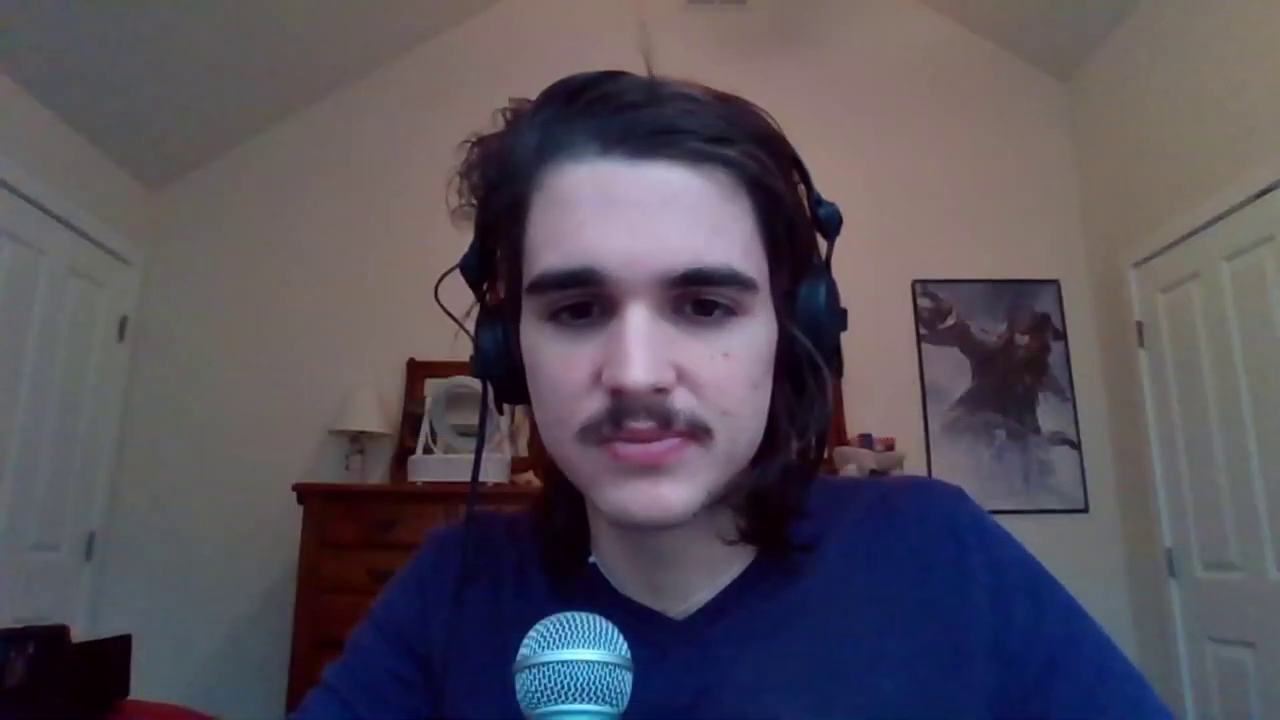